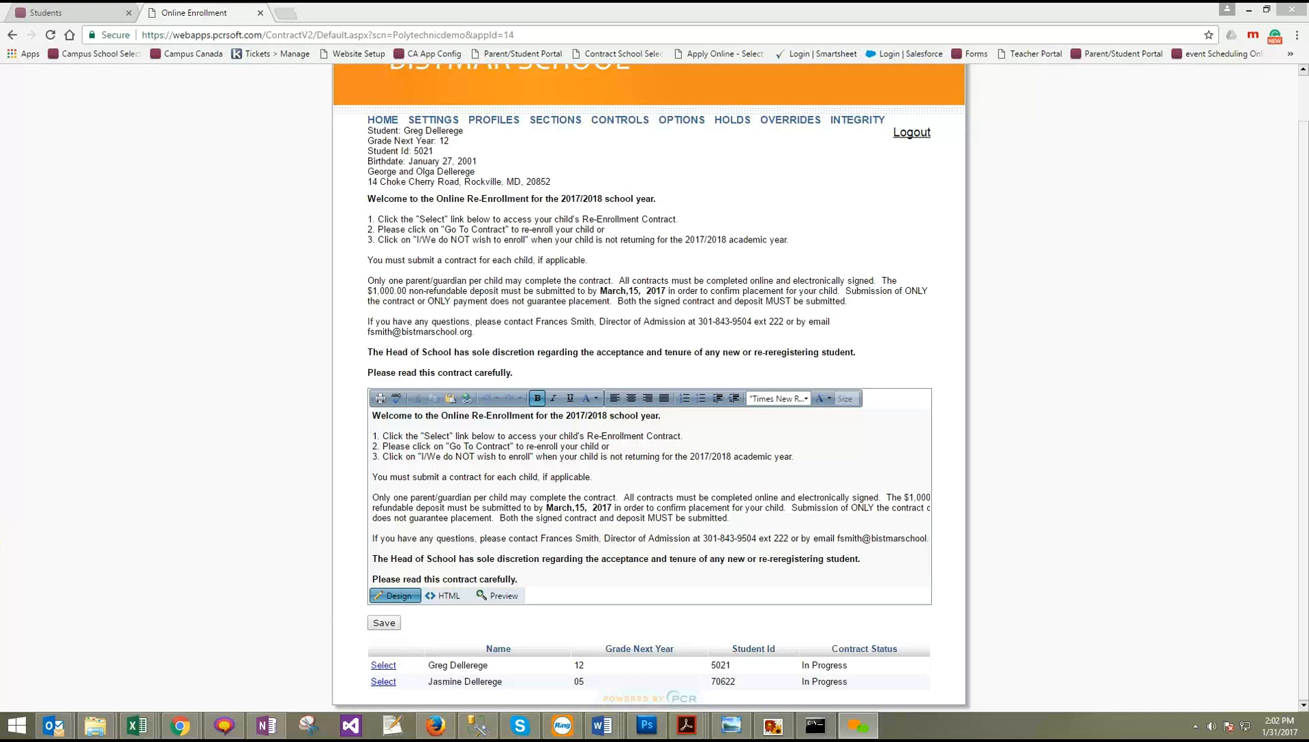
Open the student profiles page and look over the list of enrolled students un-accounted for
click(489, 446)
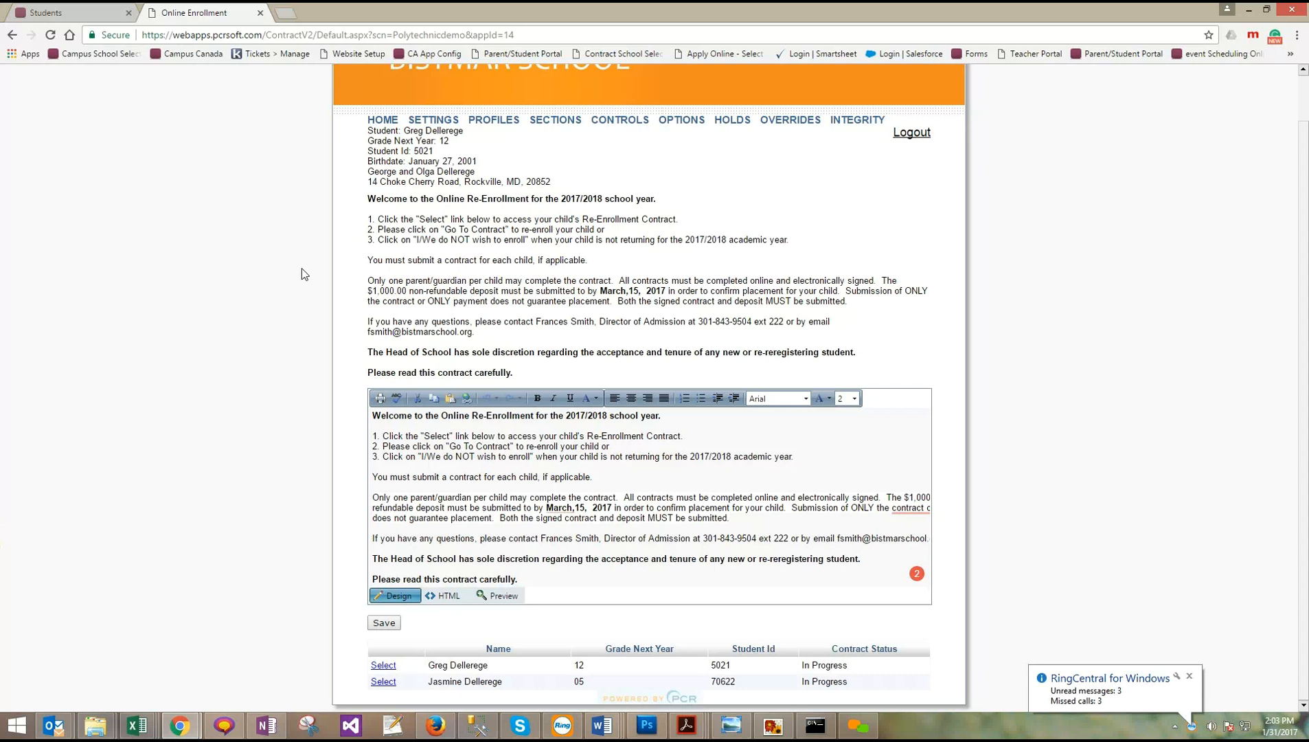
click(1189, 676)
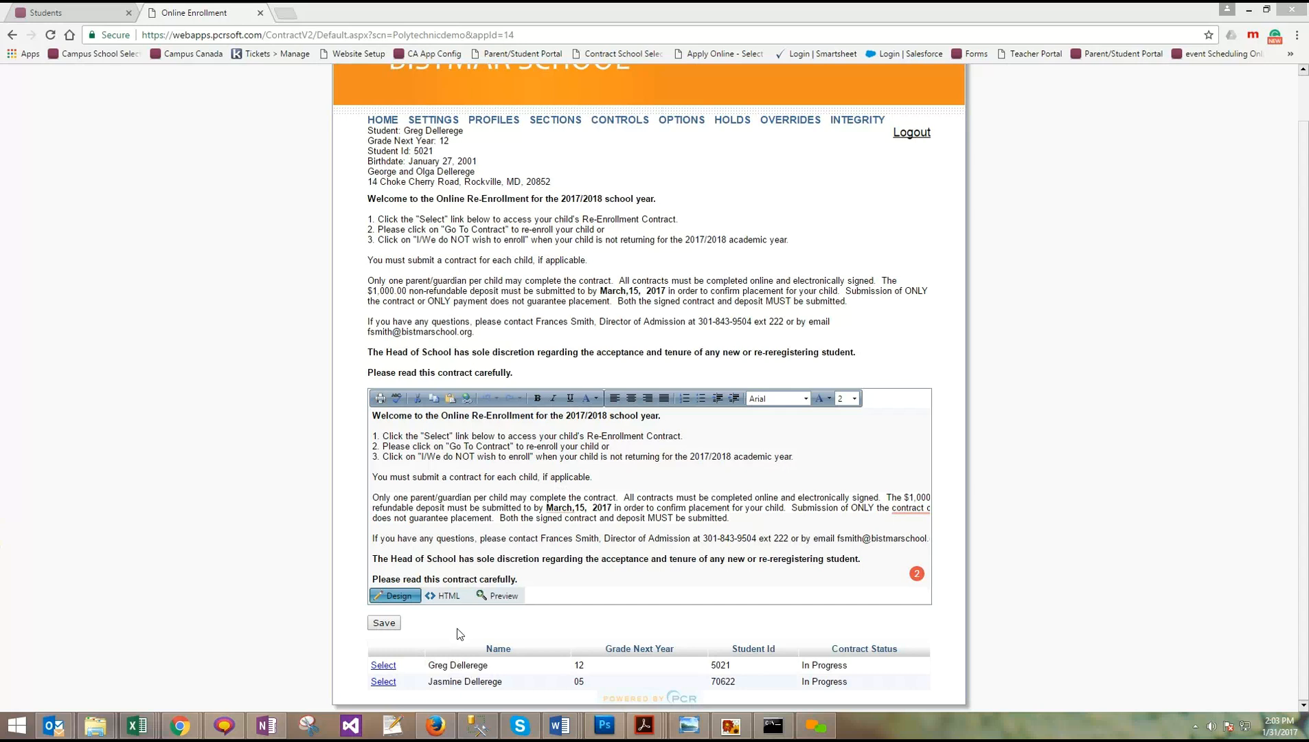
click(498, 121)
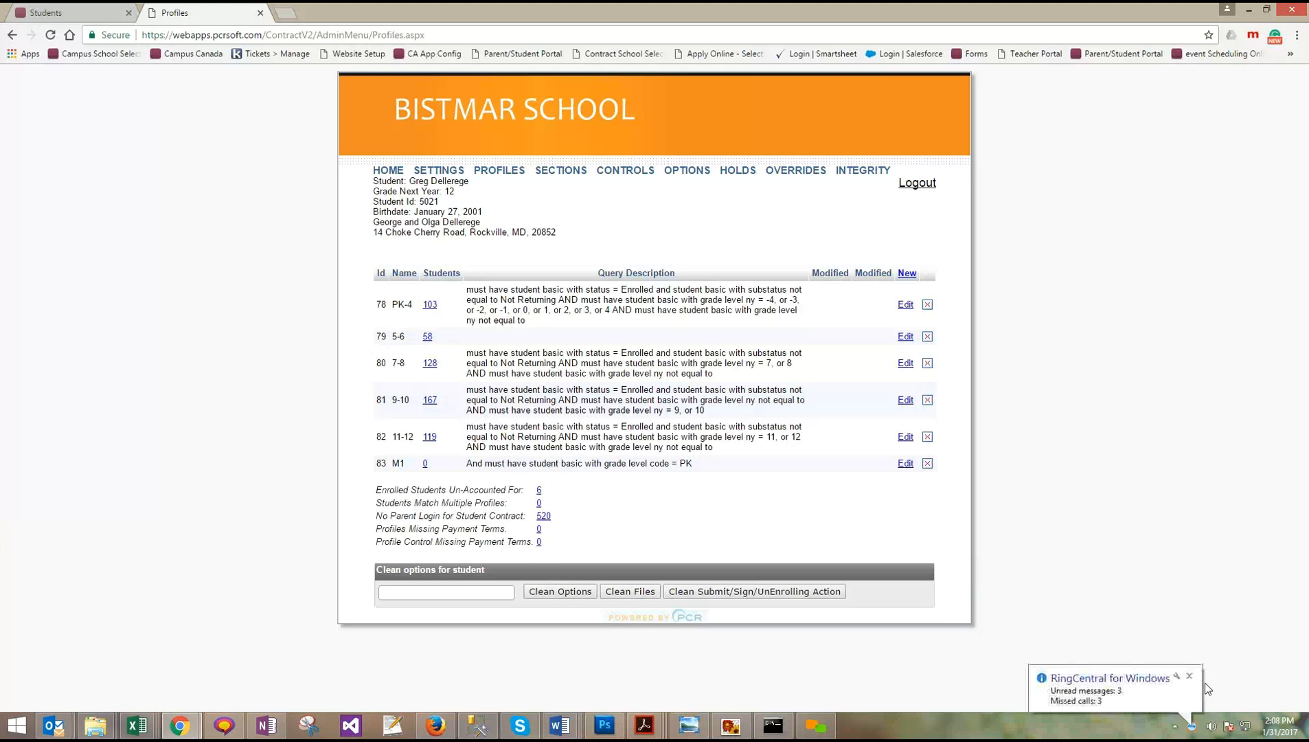
click(1189, 676)
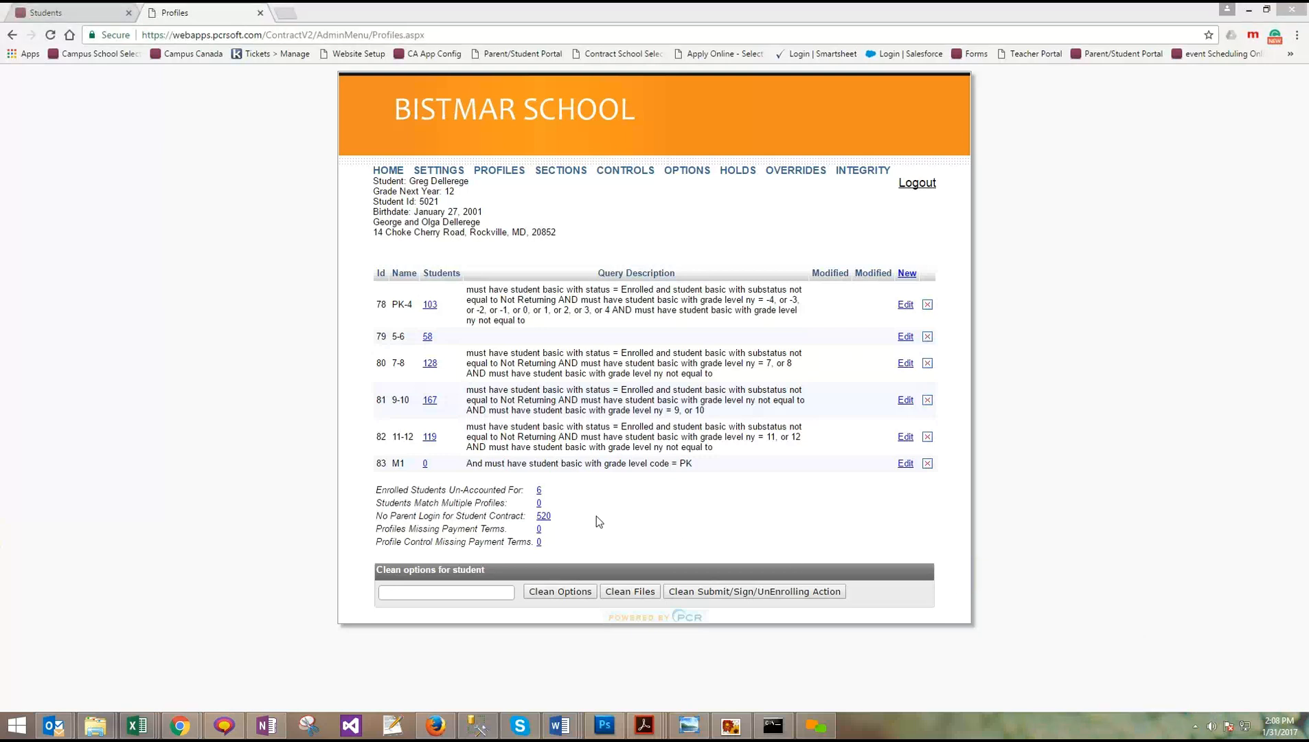
click(540, 490)
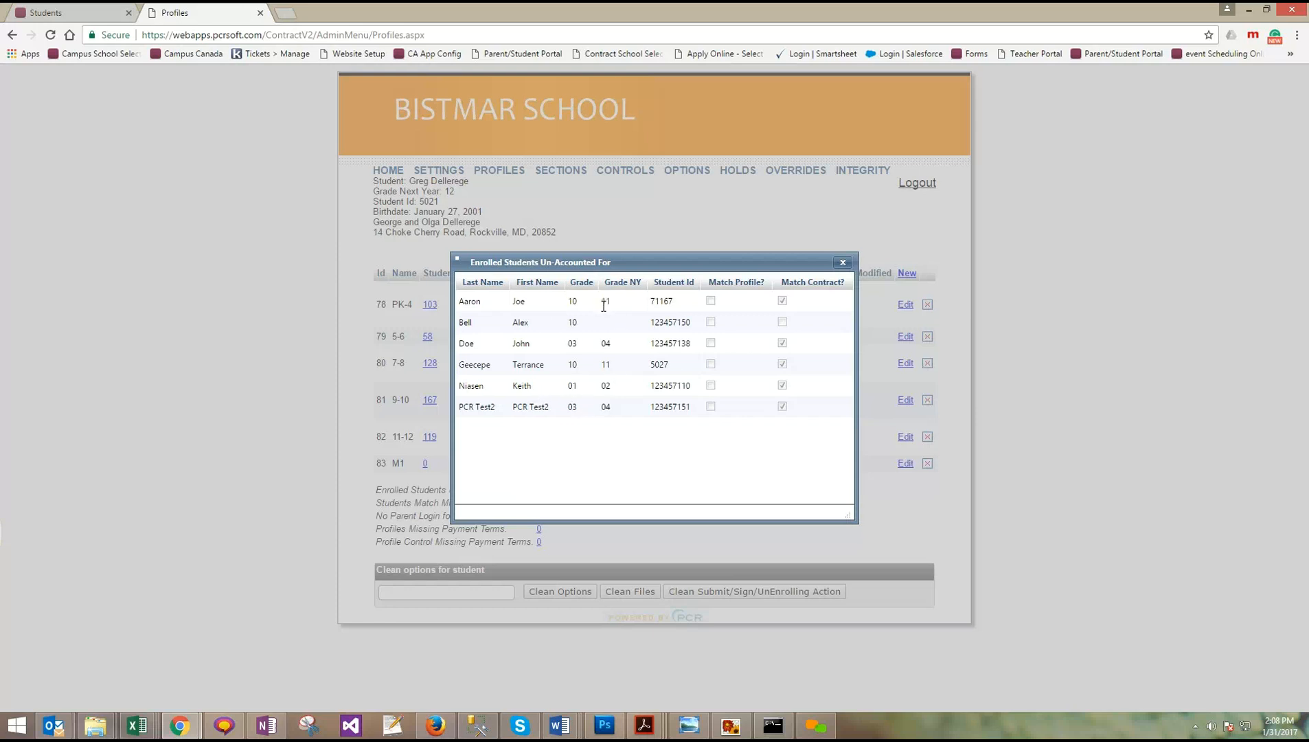
click(844, 263)
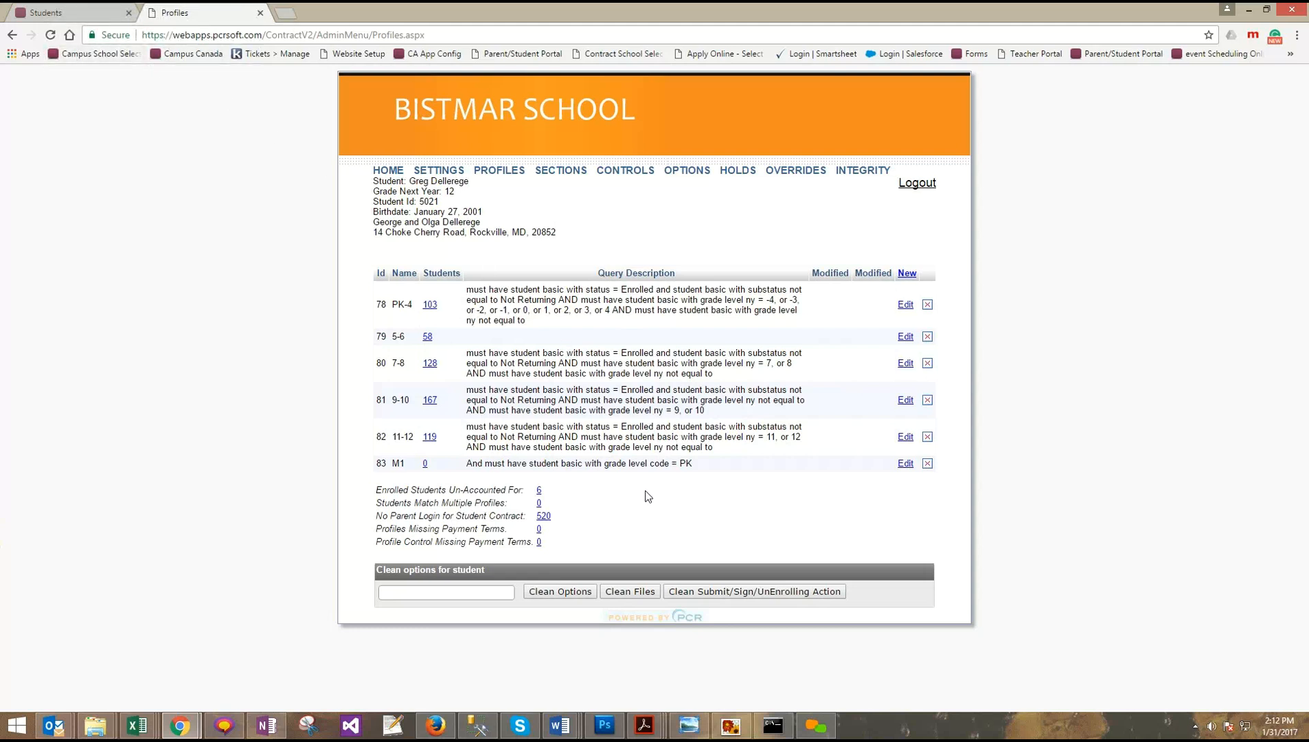
Enter the current student's ID in the field for cleaning a student's options
click(438, 592)
click(439, 592)
text(5021)
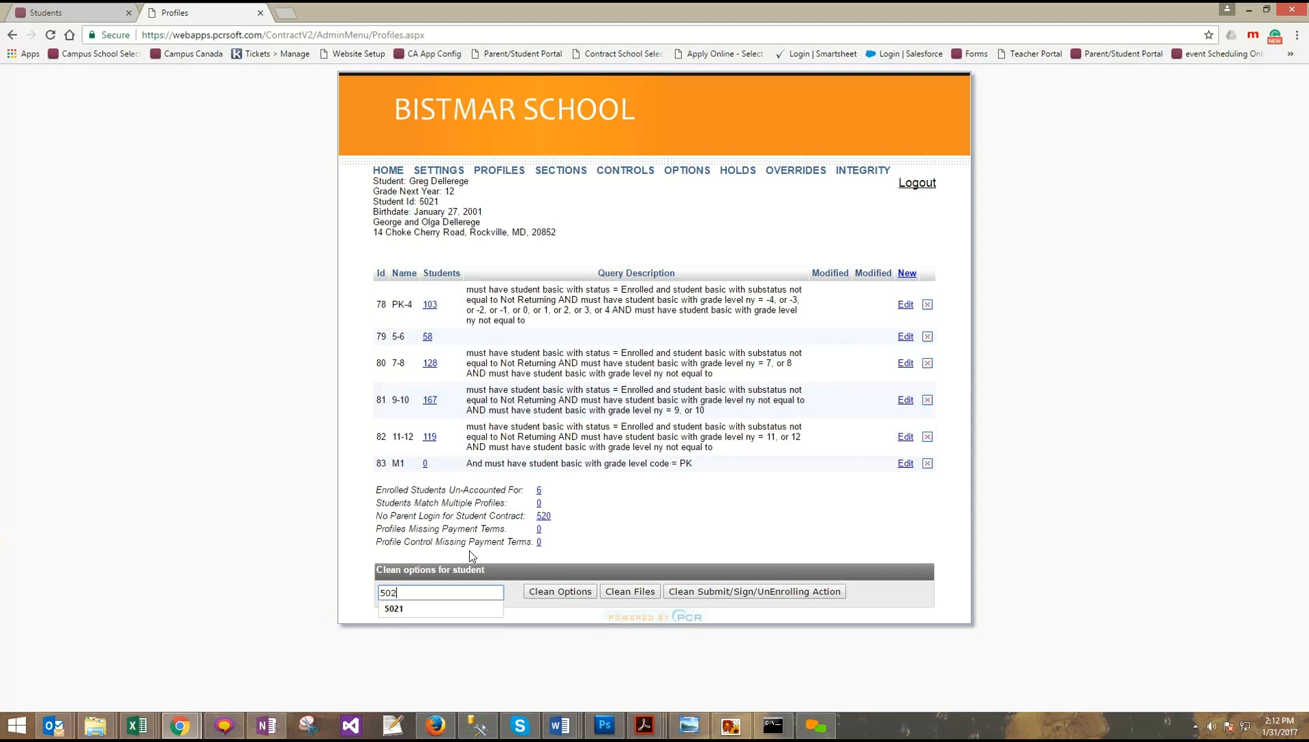
click(663, 507)
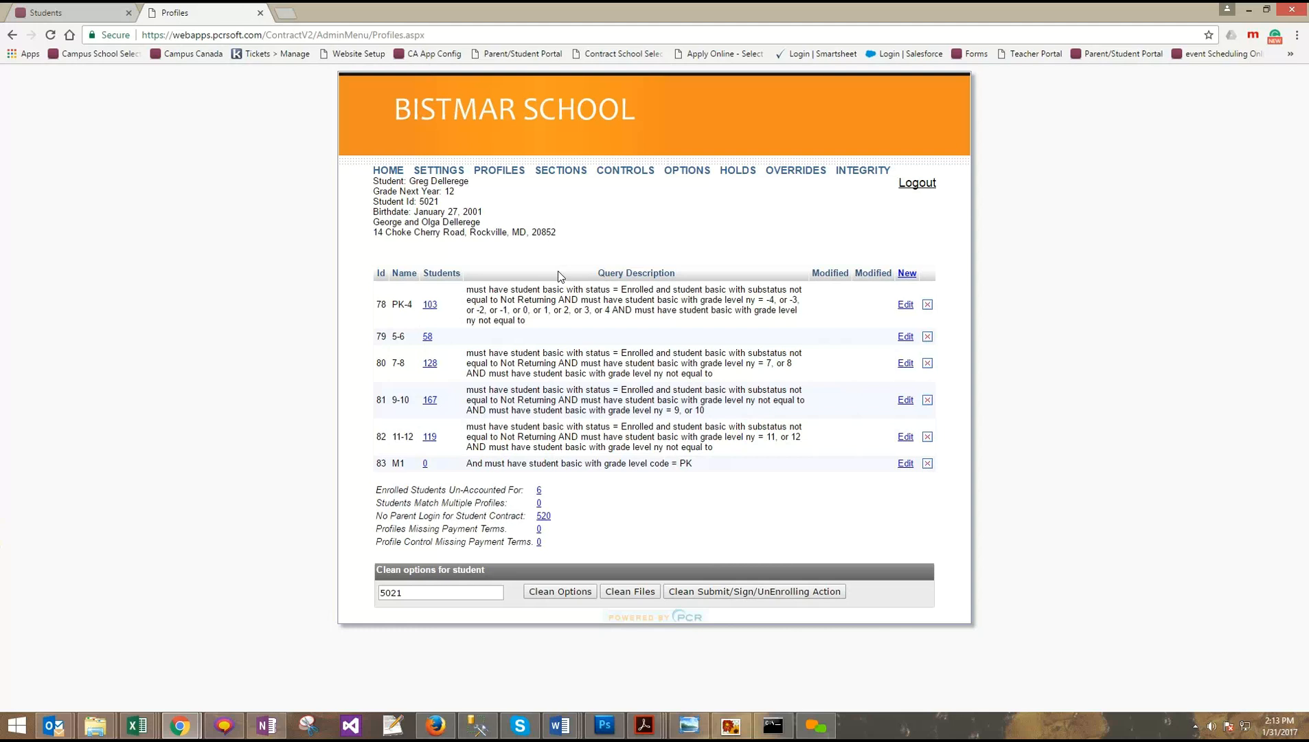
View the contract's section list, and on the controls page view the sections a new control can belong to
click(560, 171)
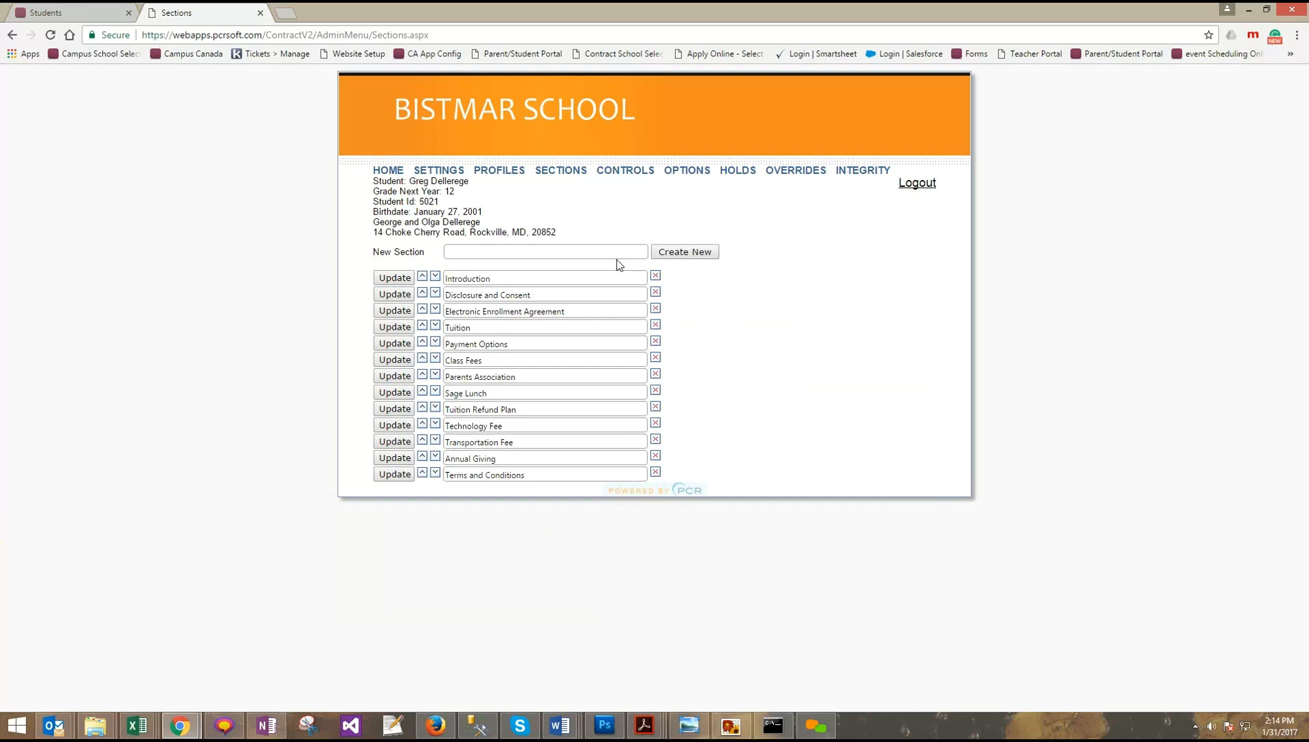
click(593, 252)
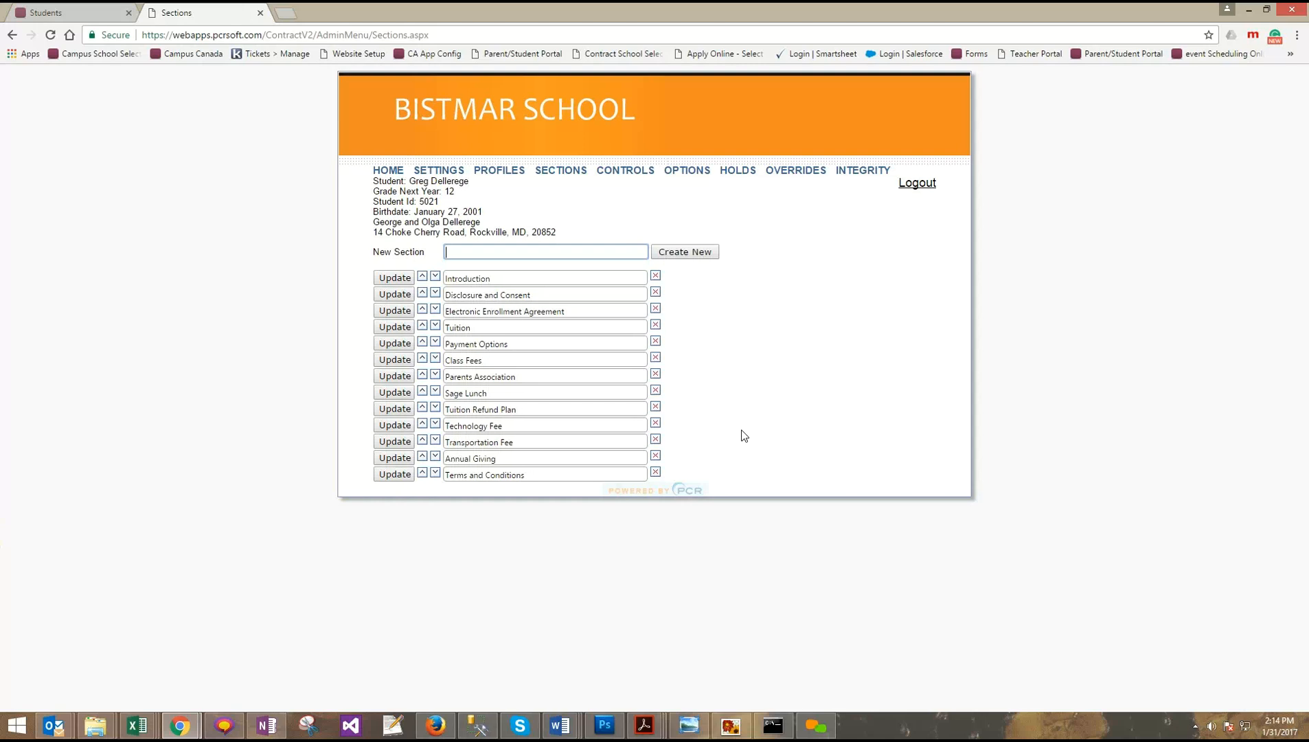
click(630, 174)
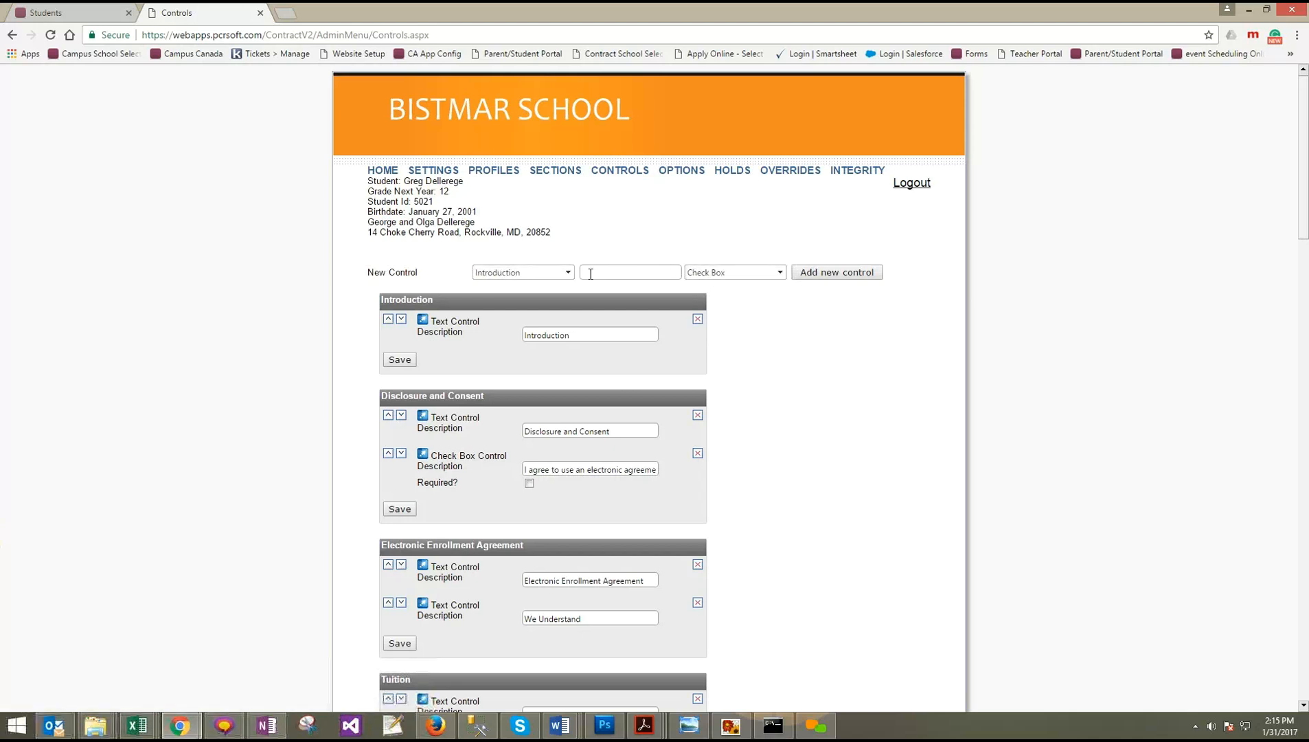
click(550, 274)
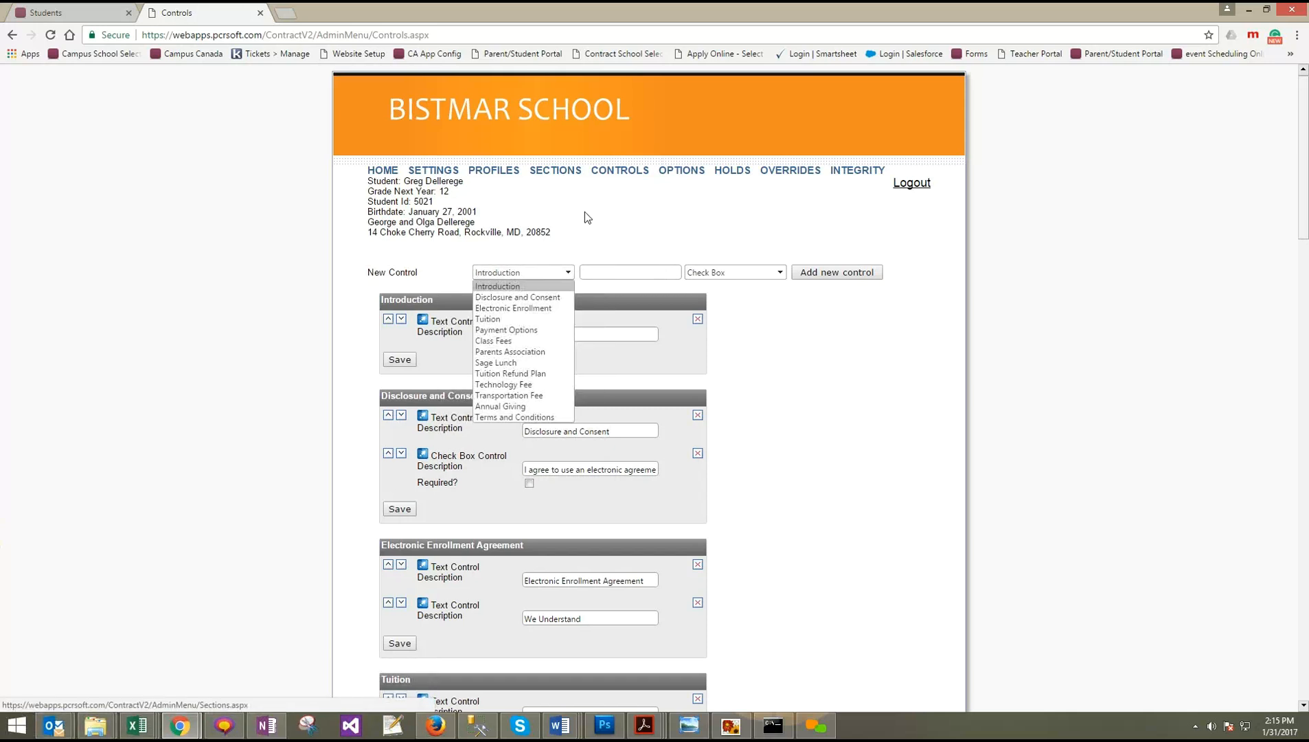
click(617, 216)
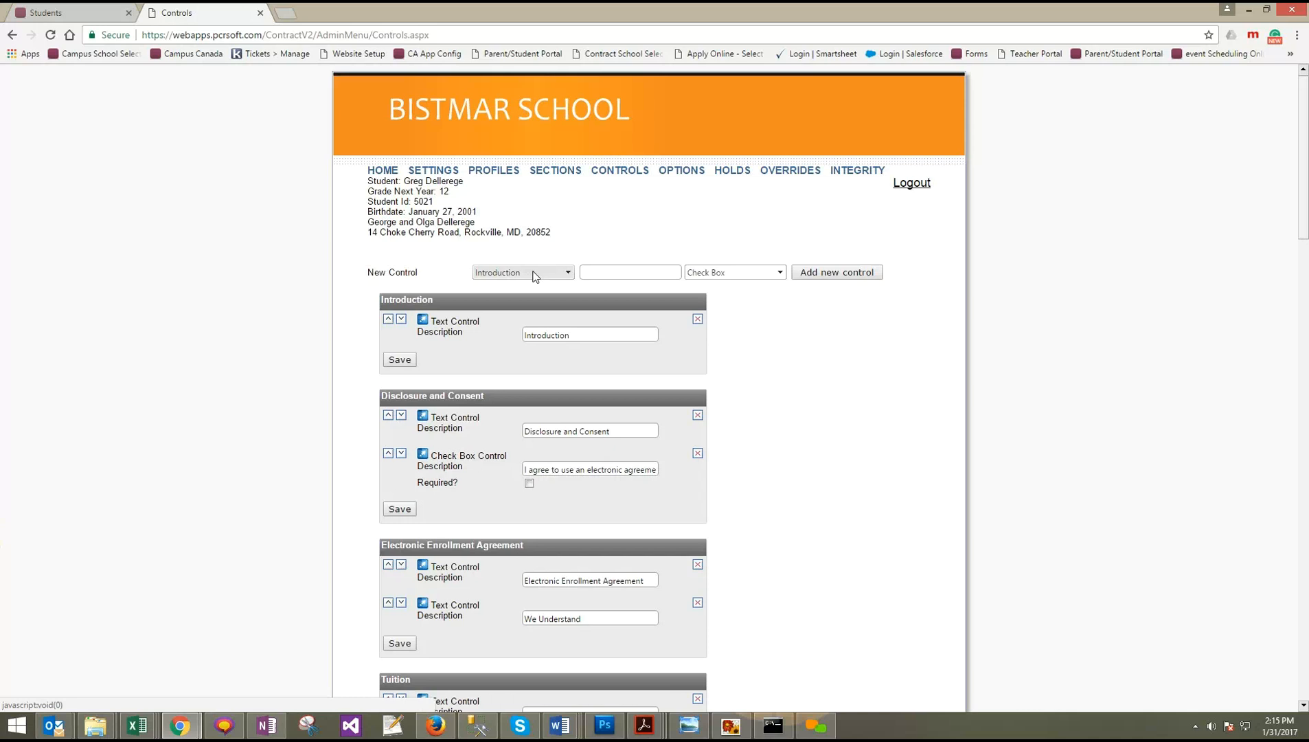
click(533, 279)
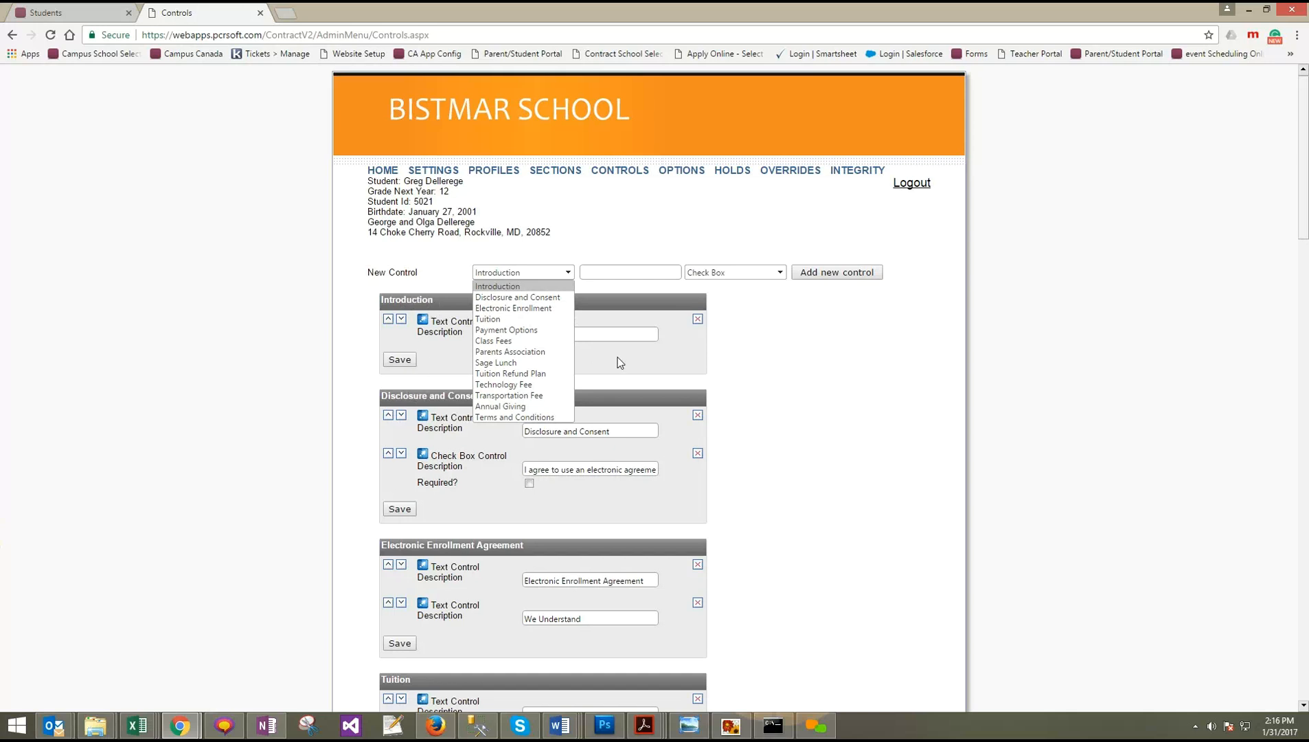
click(783, 333)
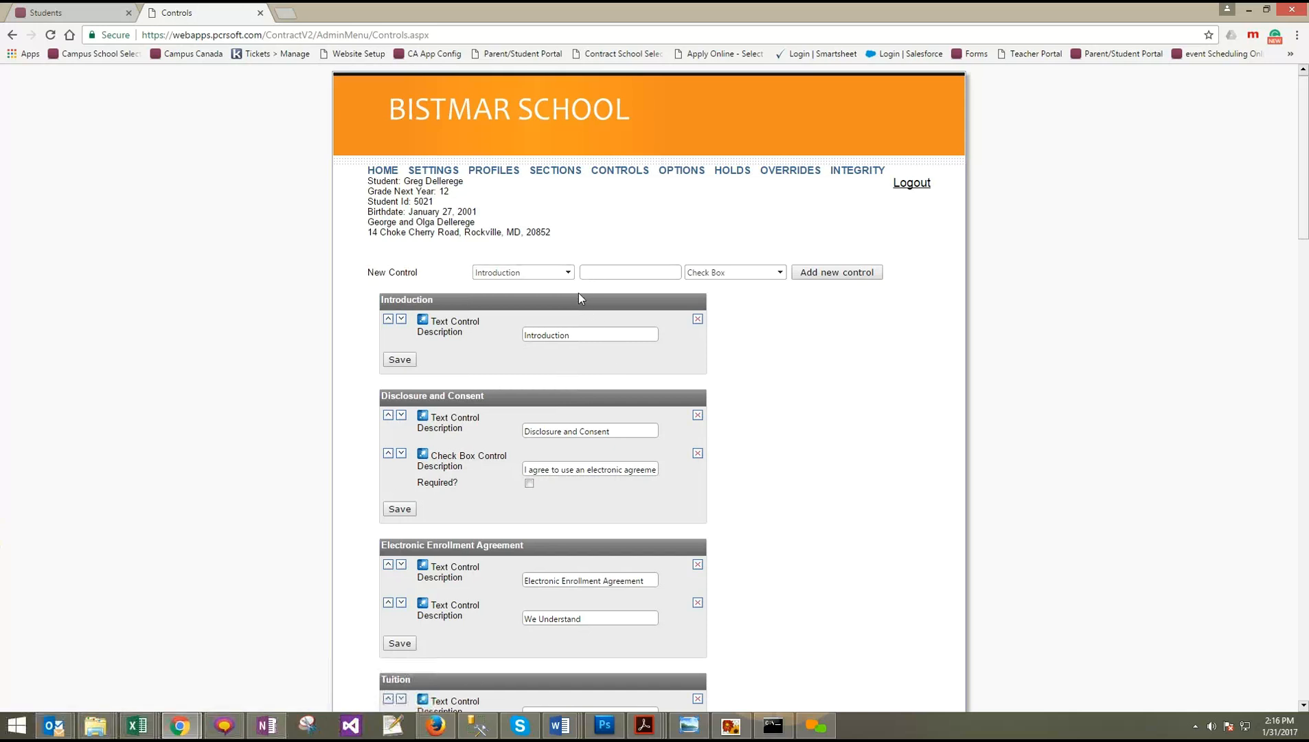
Examine the new control's name field and the existing control descriptions in the sections from Introduction onward
click(616, 277)
click(552, 334)
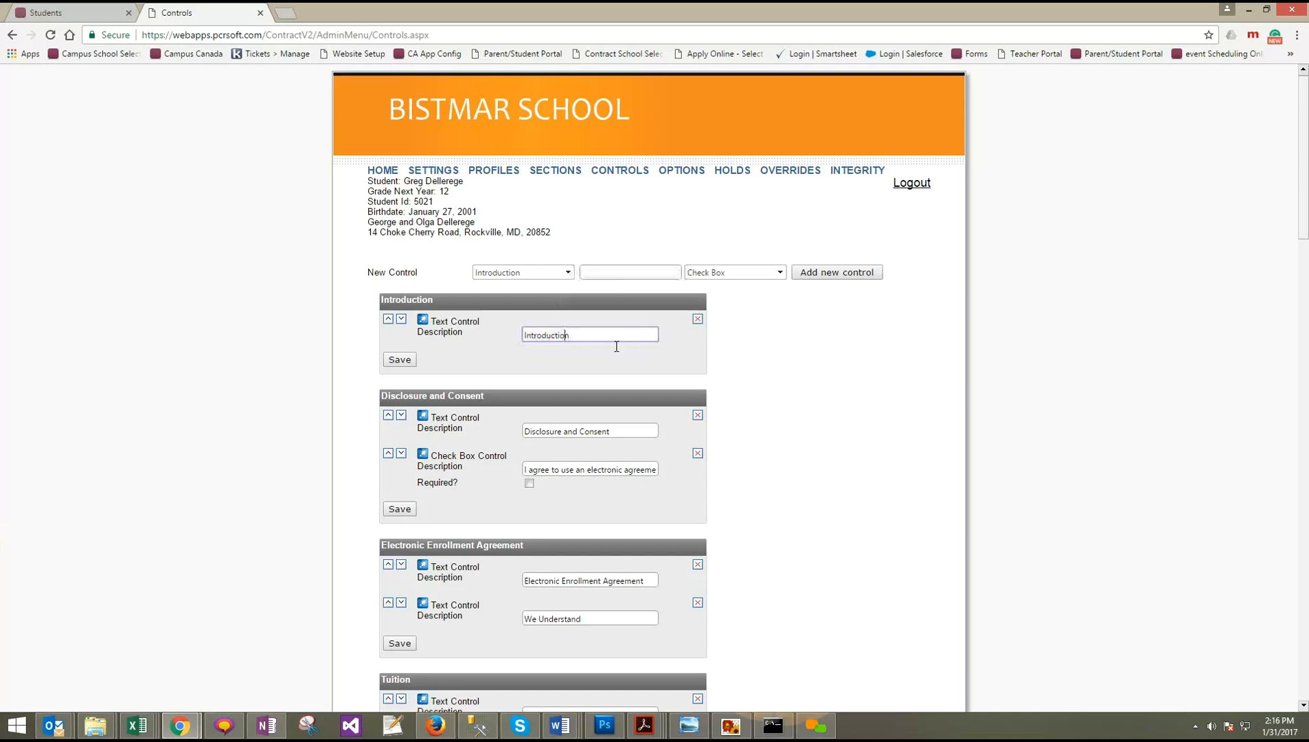
click(619, 430)
scroll(622, 440, down, 2)
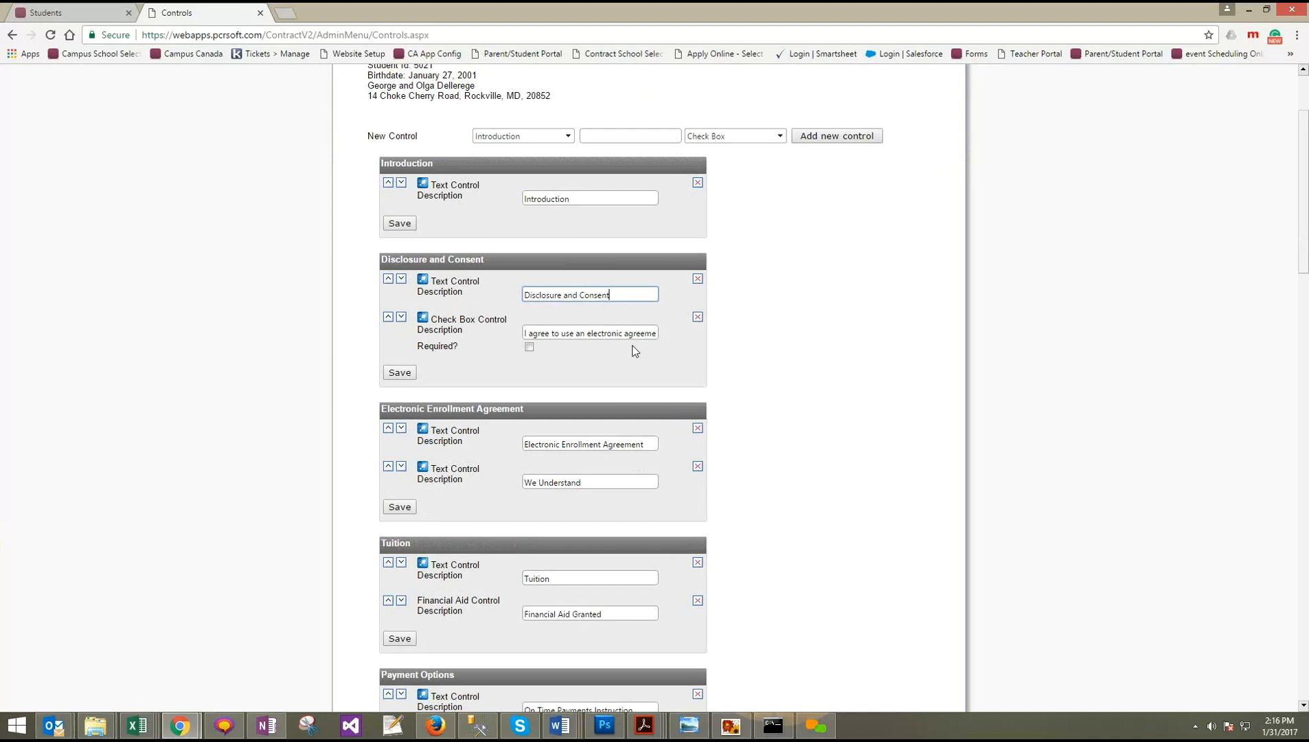
scroll(698, 340, down, 1)
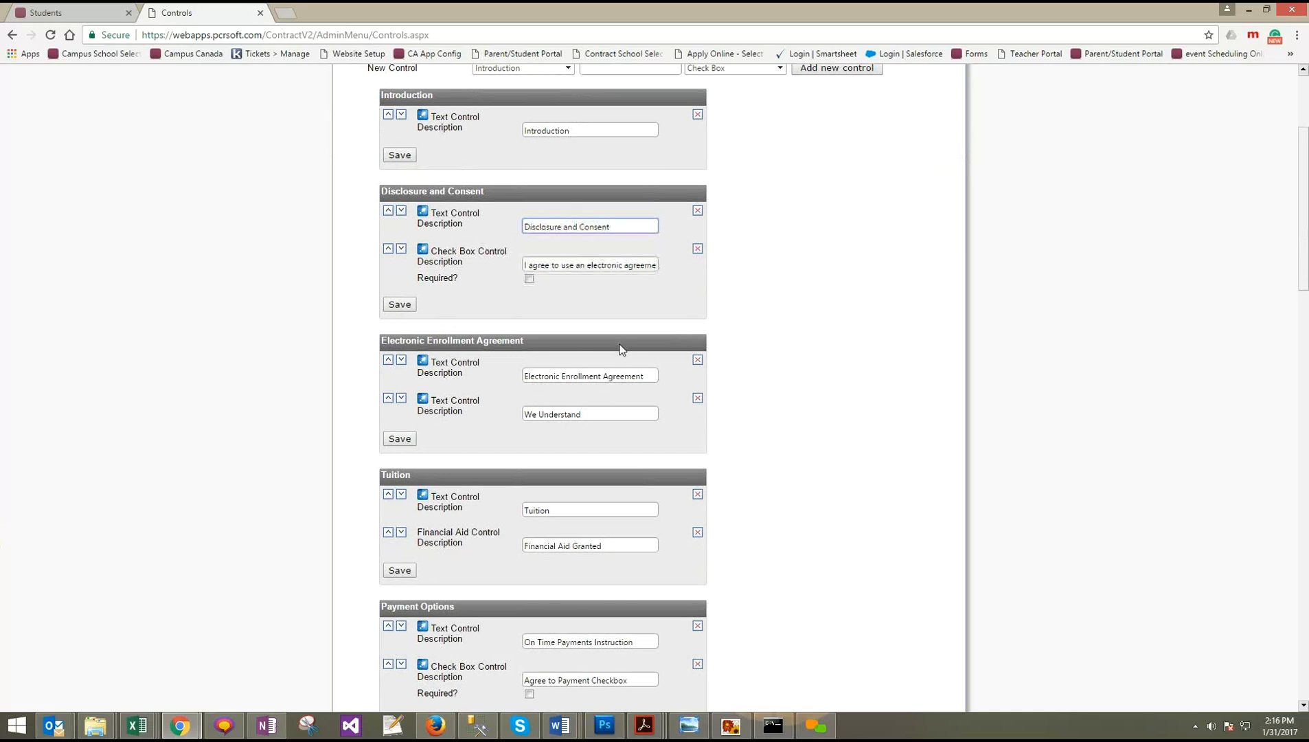
scroll(615, 323, down, 1)
scroll(608, 342, up, 1)
scroll(636, 406, up, 2)
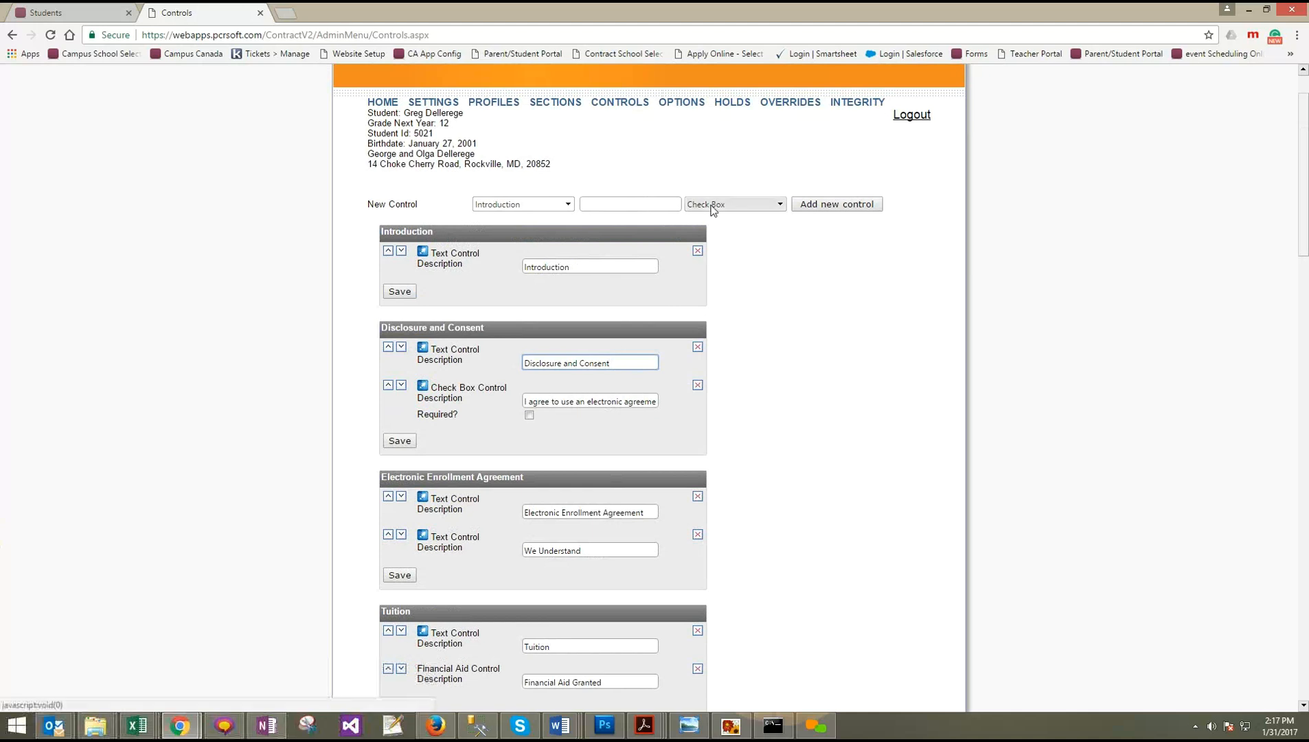
Look through the control types available for a new control and choose Check Box
click(745, 204)
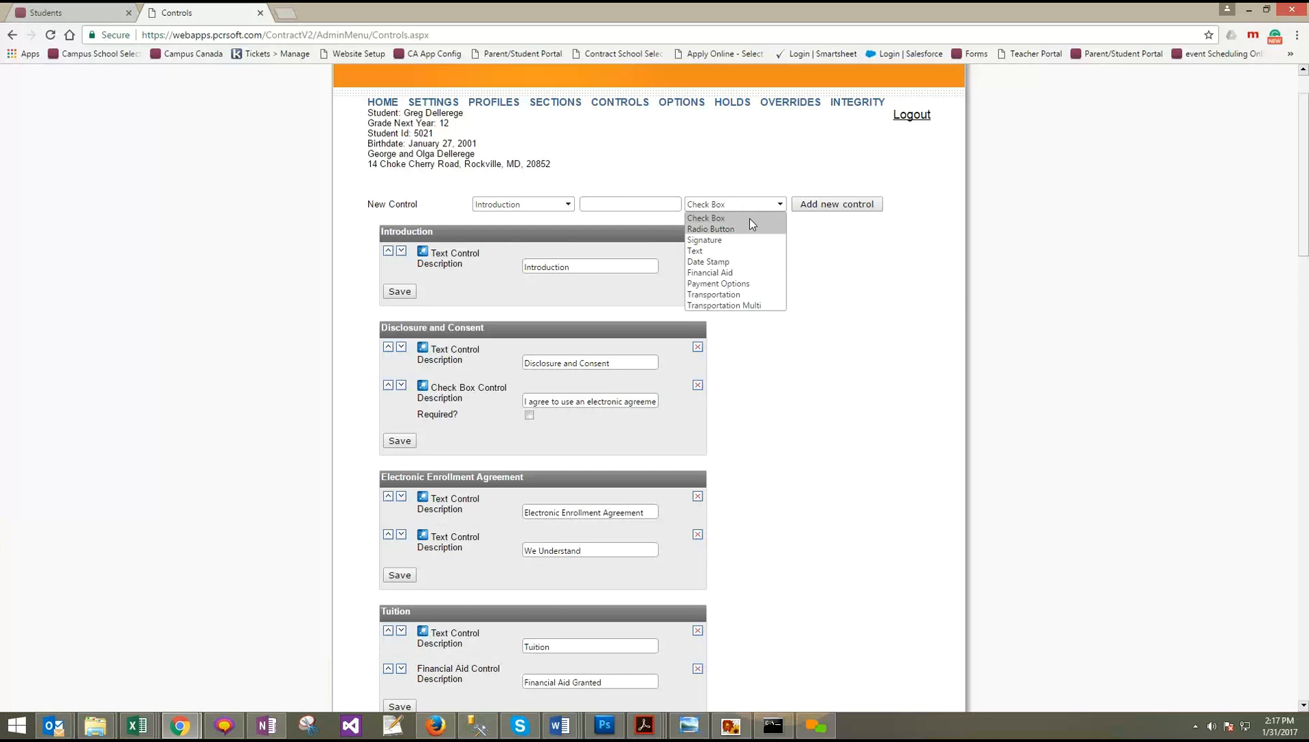
click(841, 239)
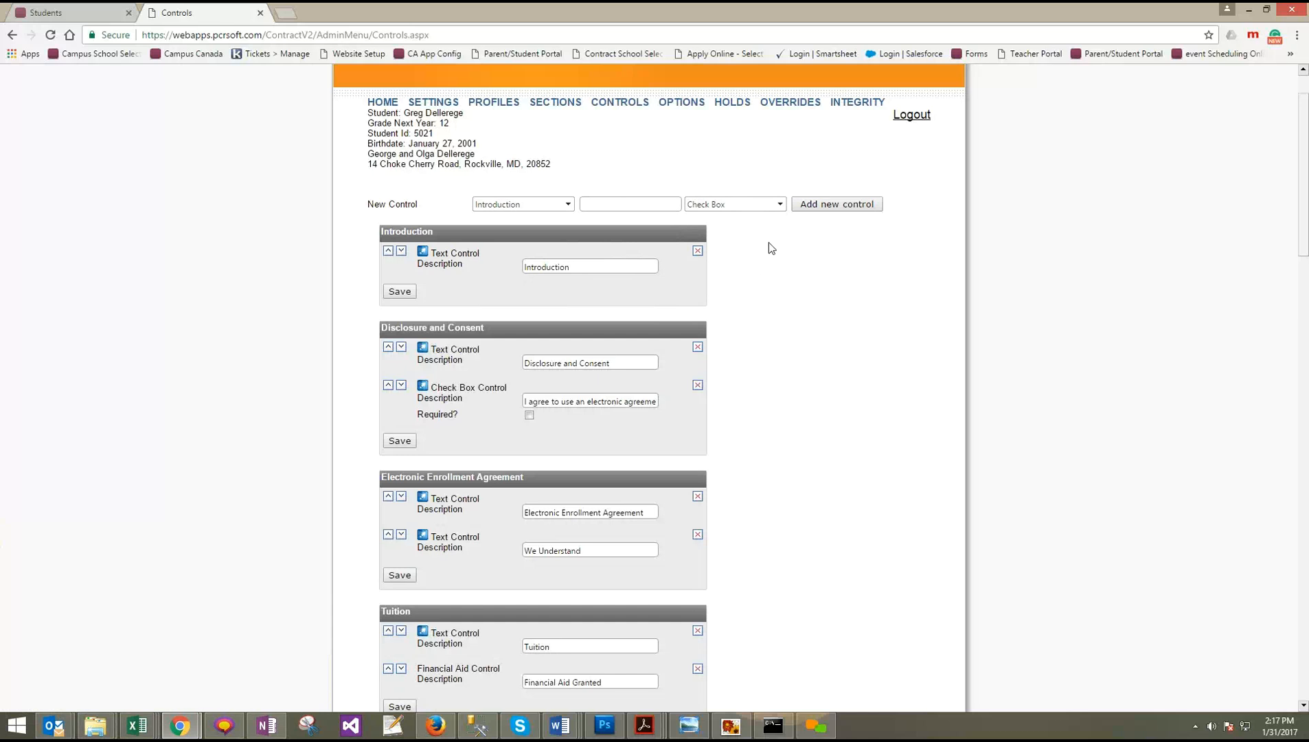
click(755, 206)
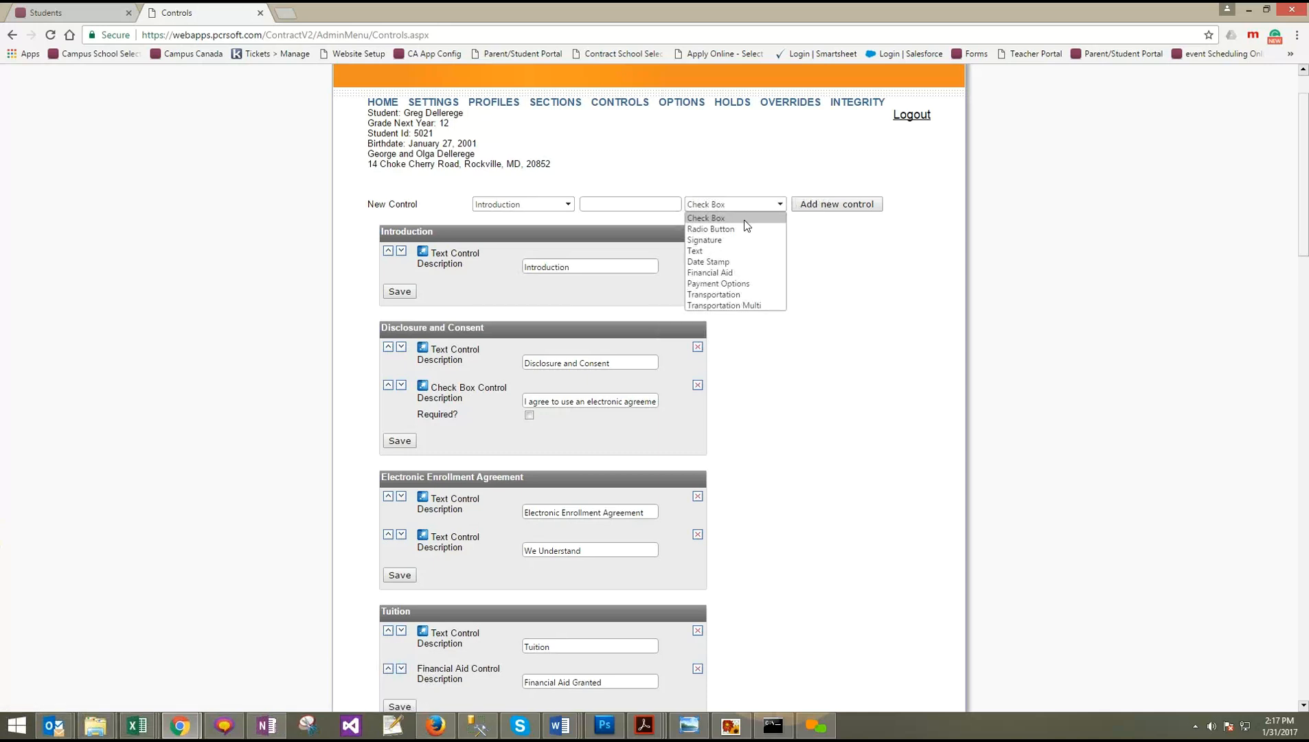
click(745, 221)
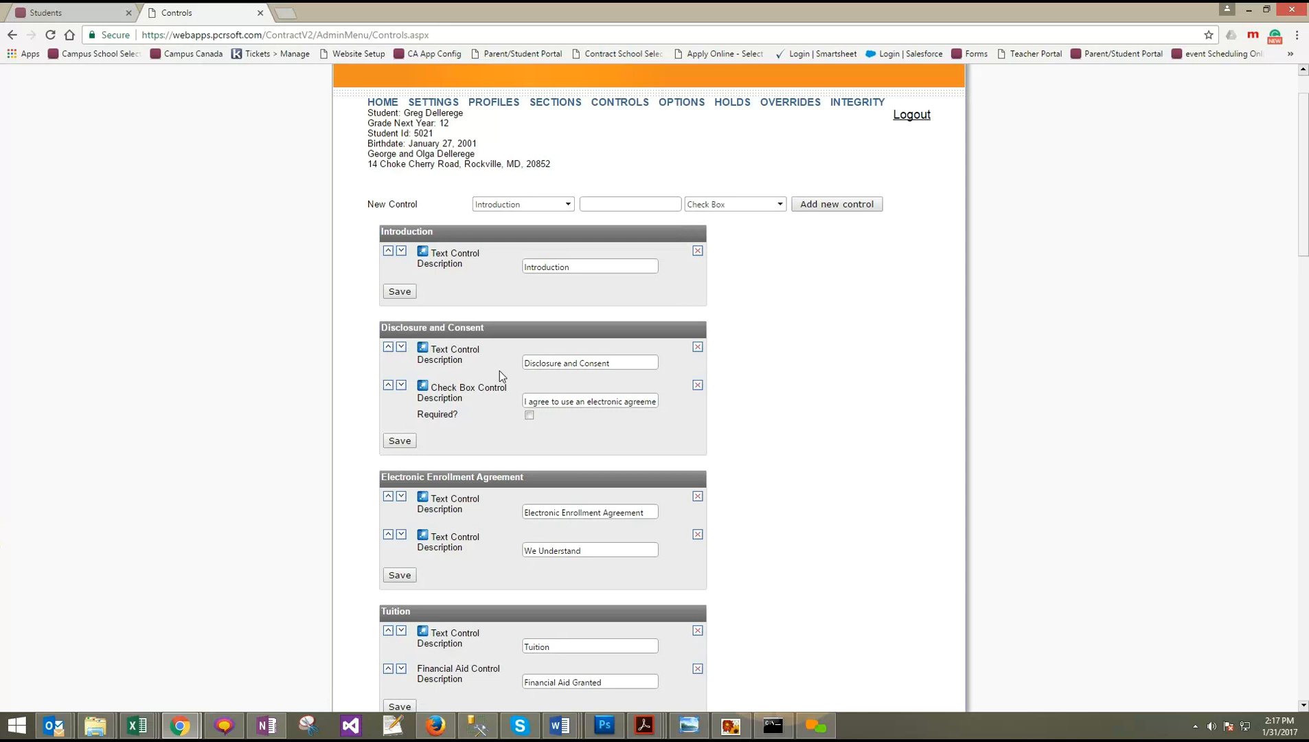
Review the PK-4 options of the text control and the check box control in the Disclosure and Consent section
click(423, 348)
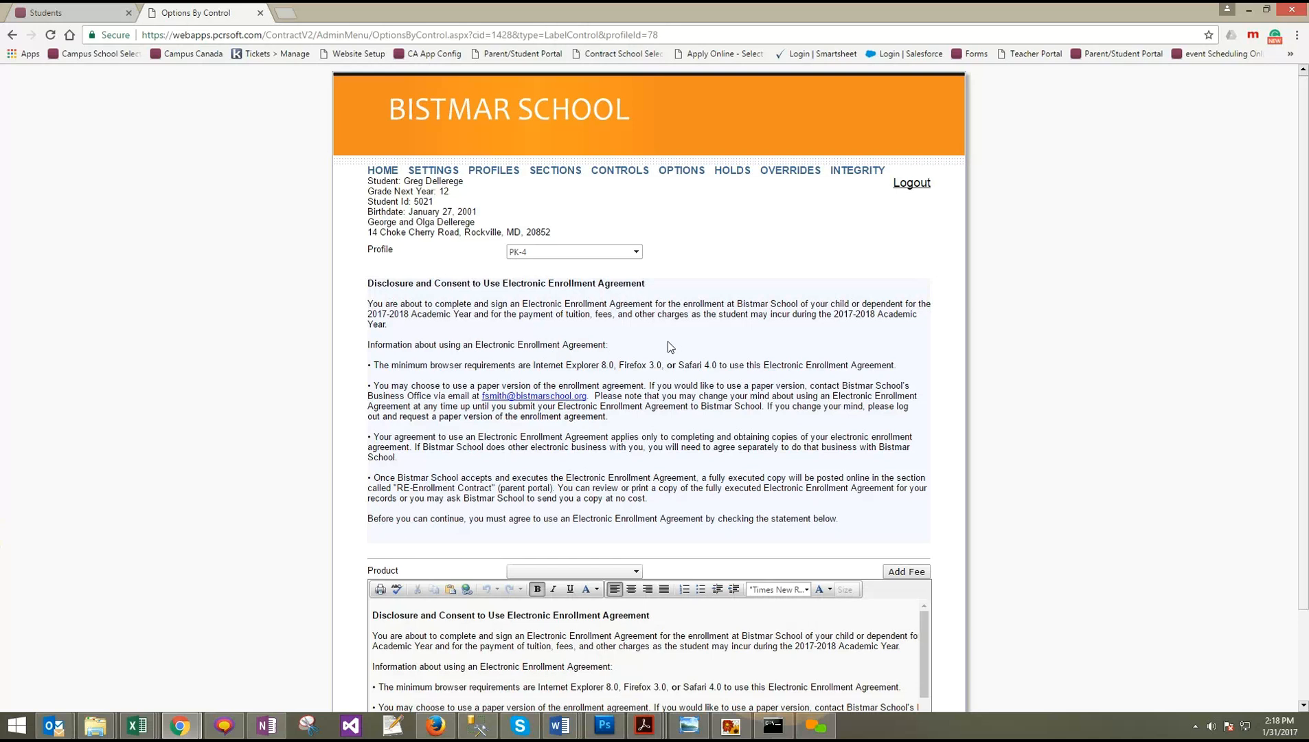
scroll(684, 350, down, 1)
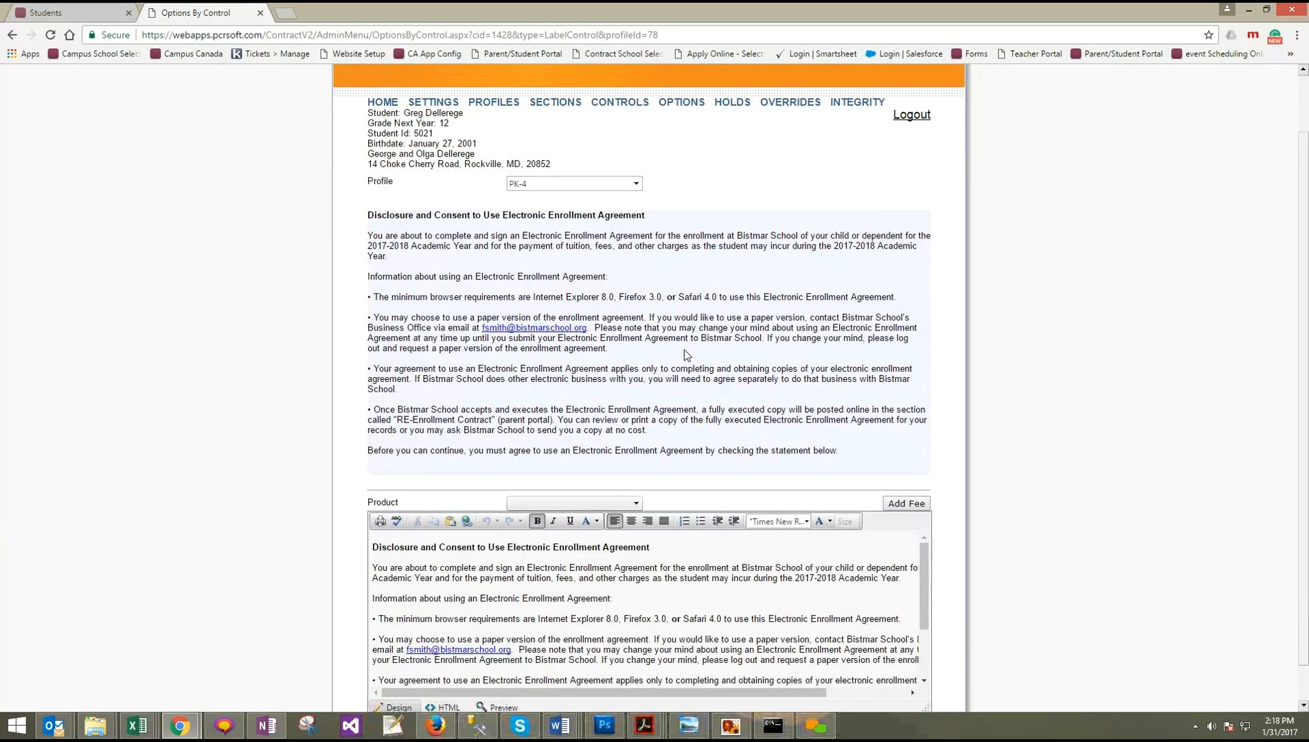
scroll(685, 355, down, 1)
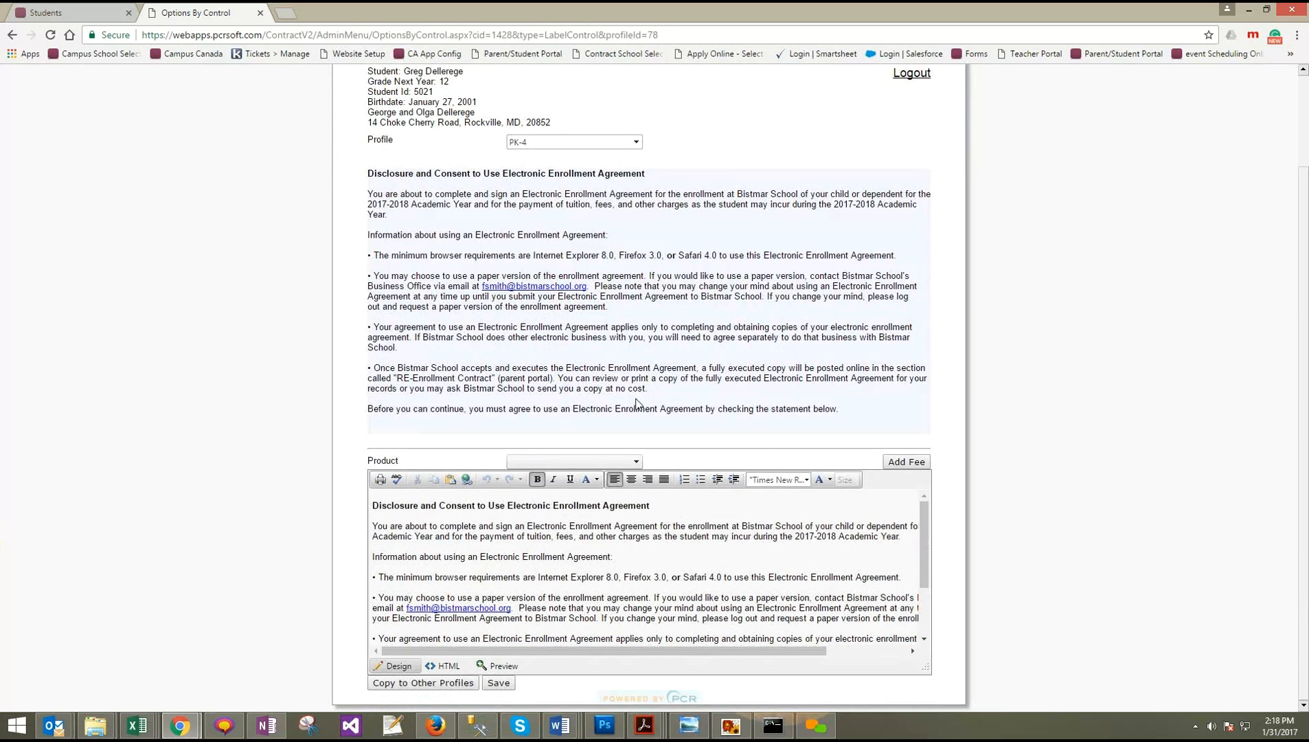
scroll(686, 225, up, 2)
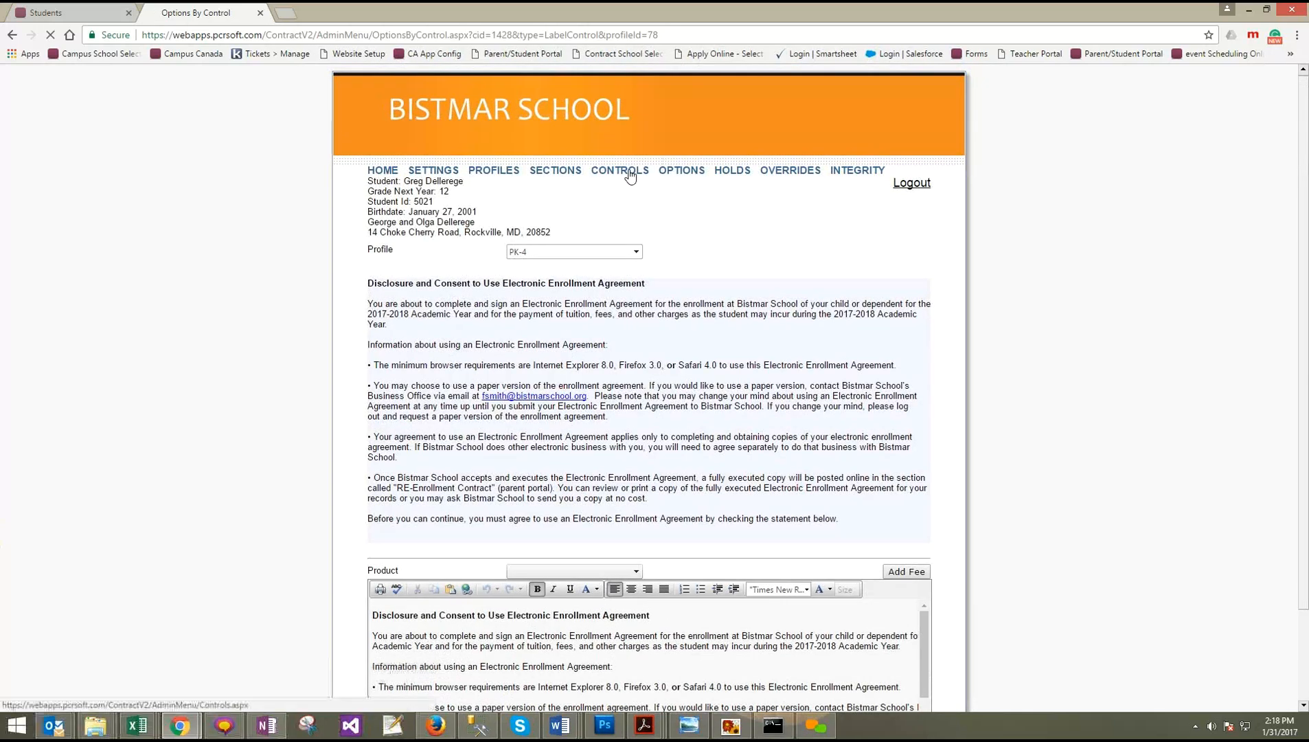
click(627, 171)
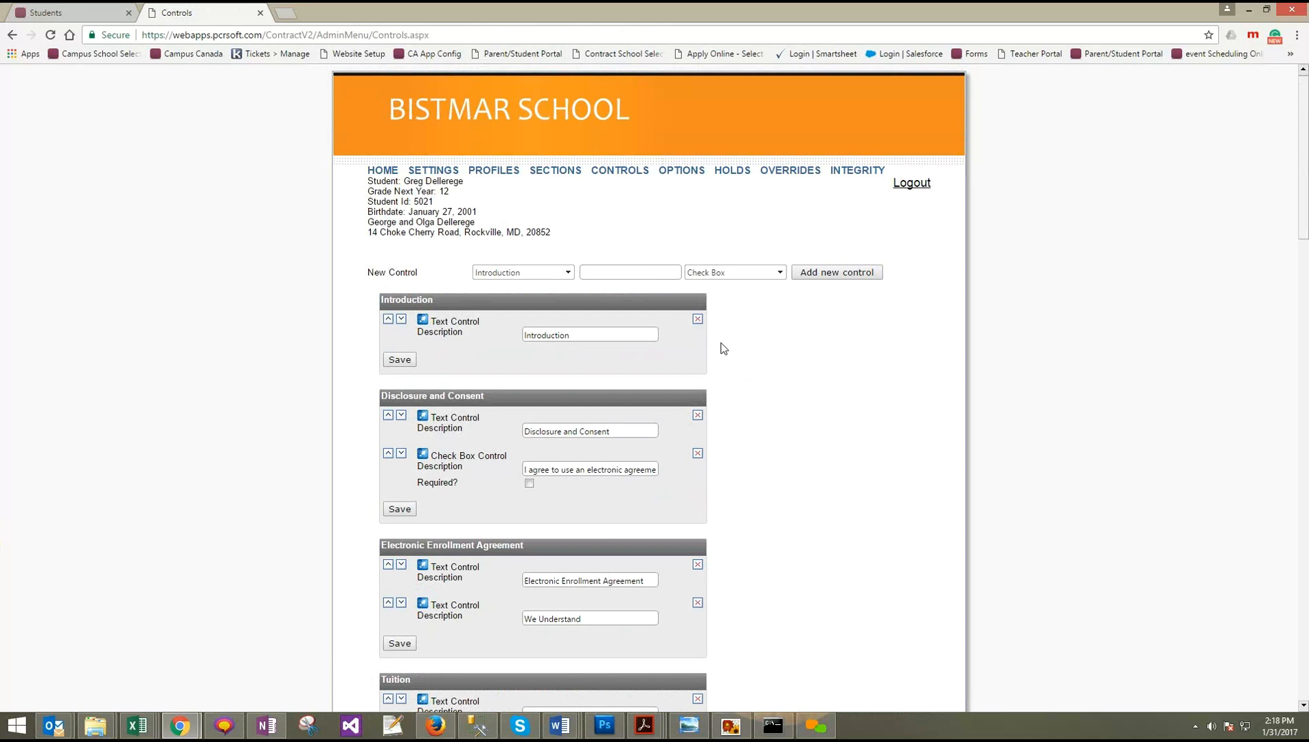
click(422, 454)
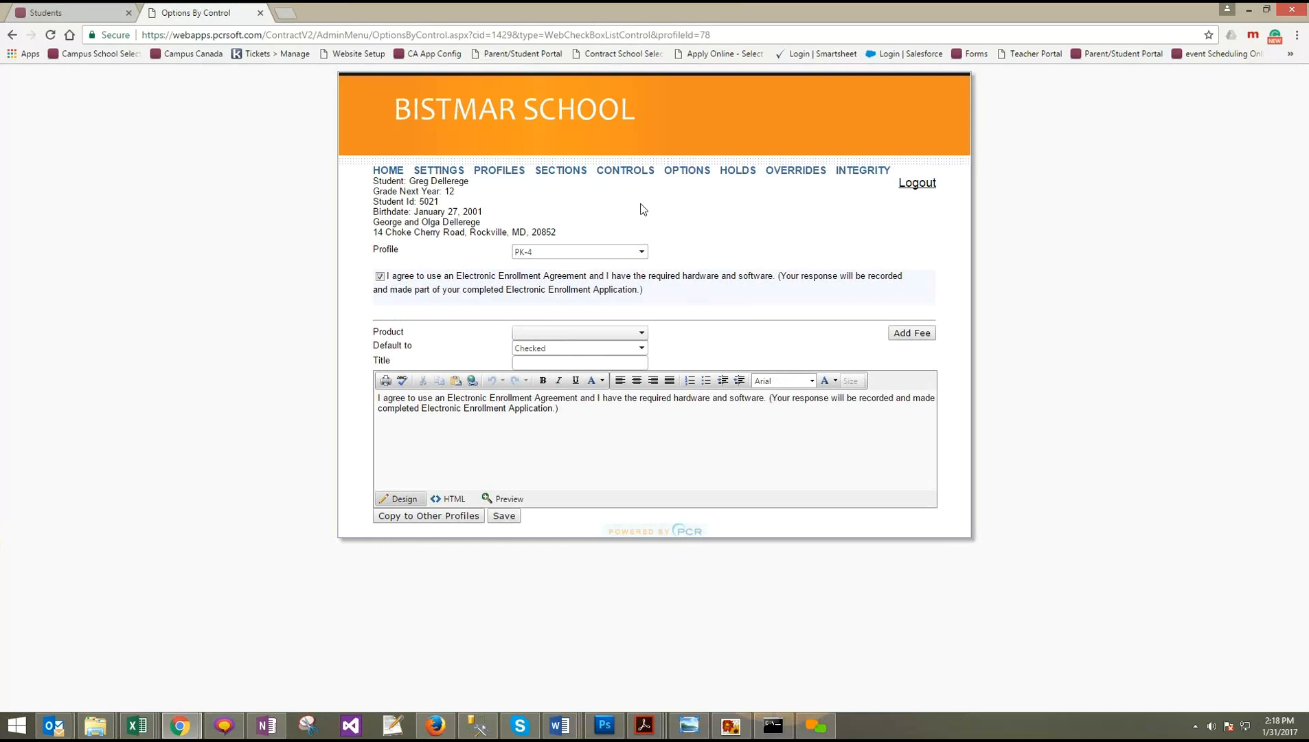
click(631, 174)
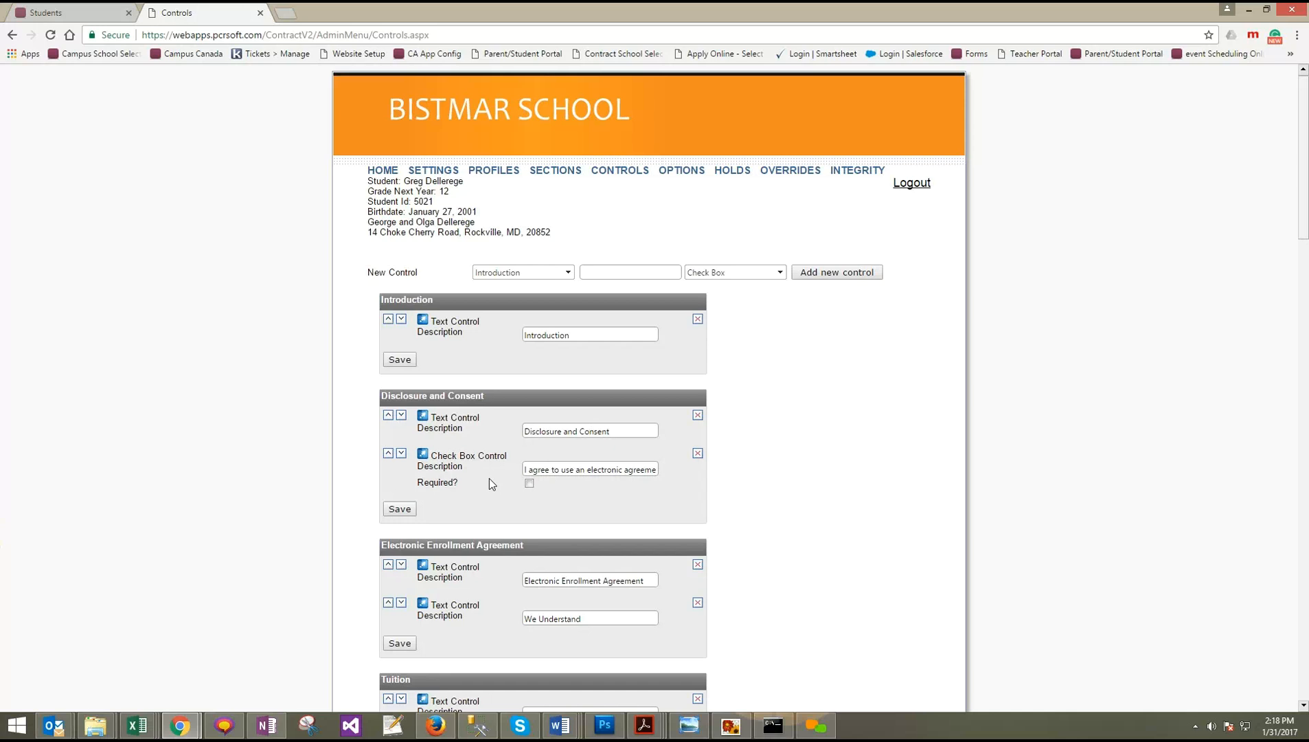
Check the list of new control types again and look over the controls in the sections down to Payment Options
click(745, 276)
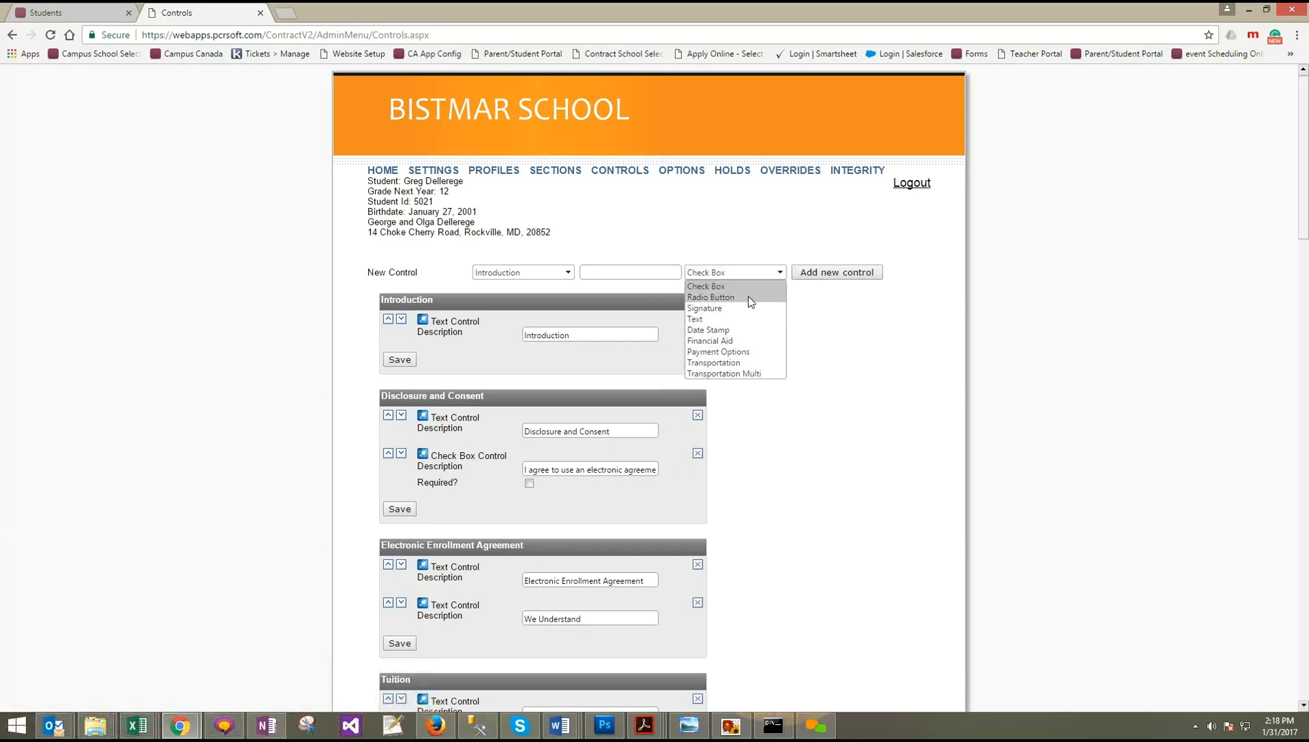
click(852, 336)
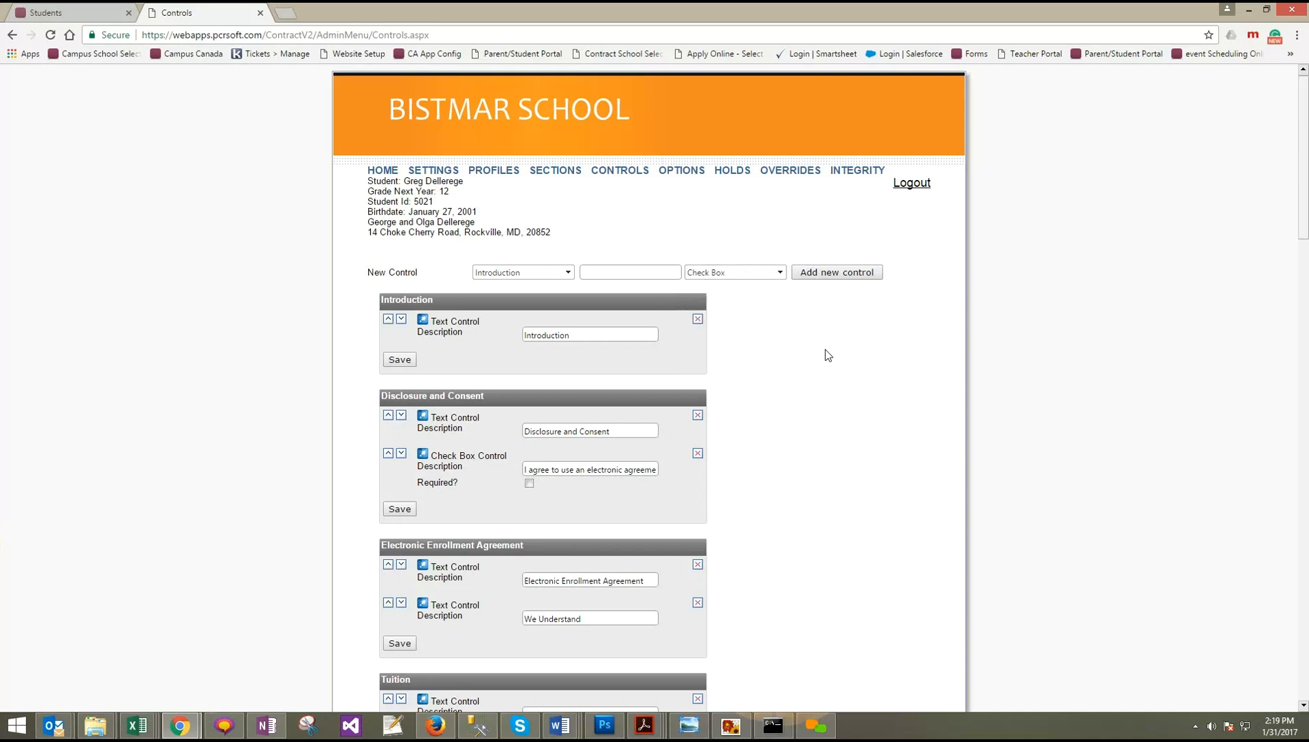
scroll(756, 433, down, 2)
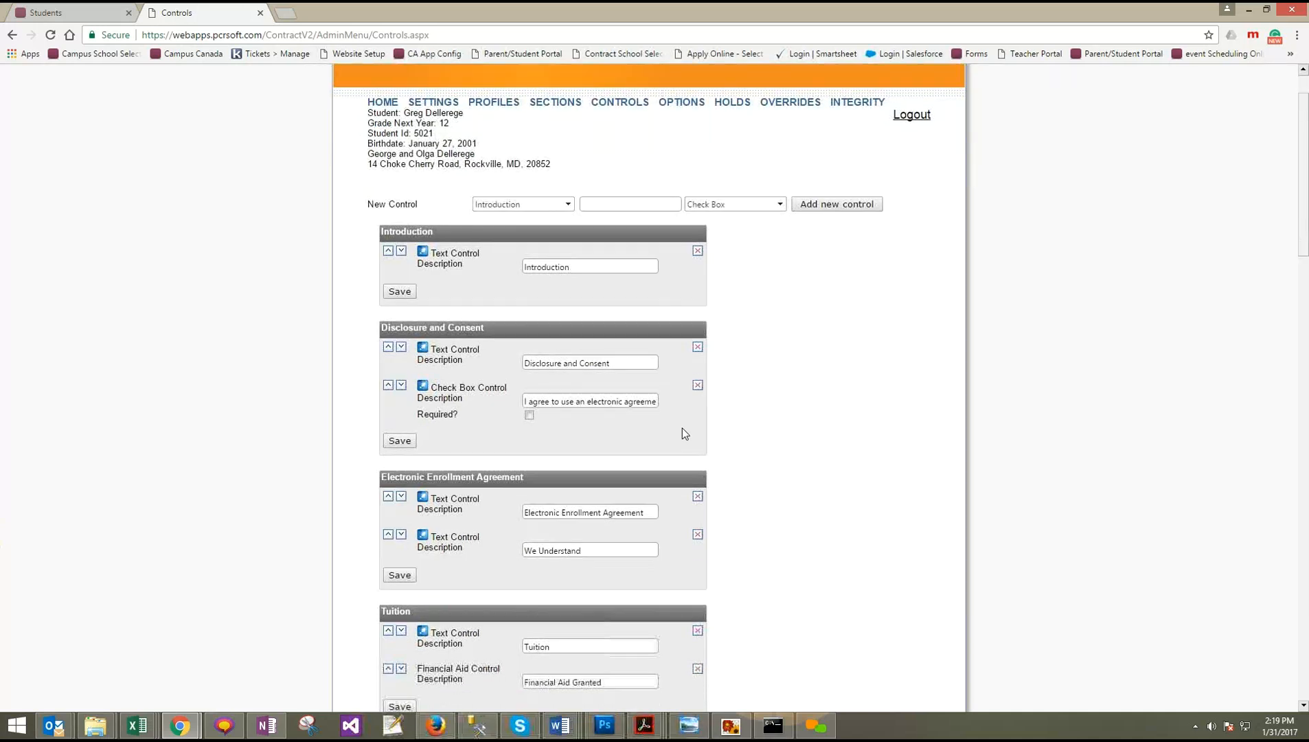
scroll(779, 462, down, 3)
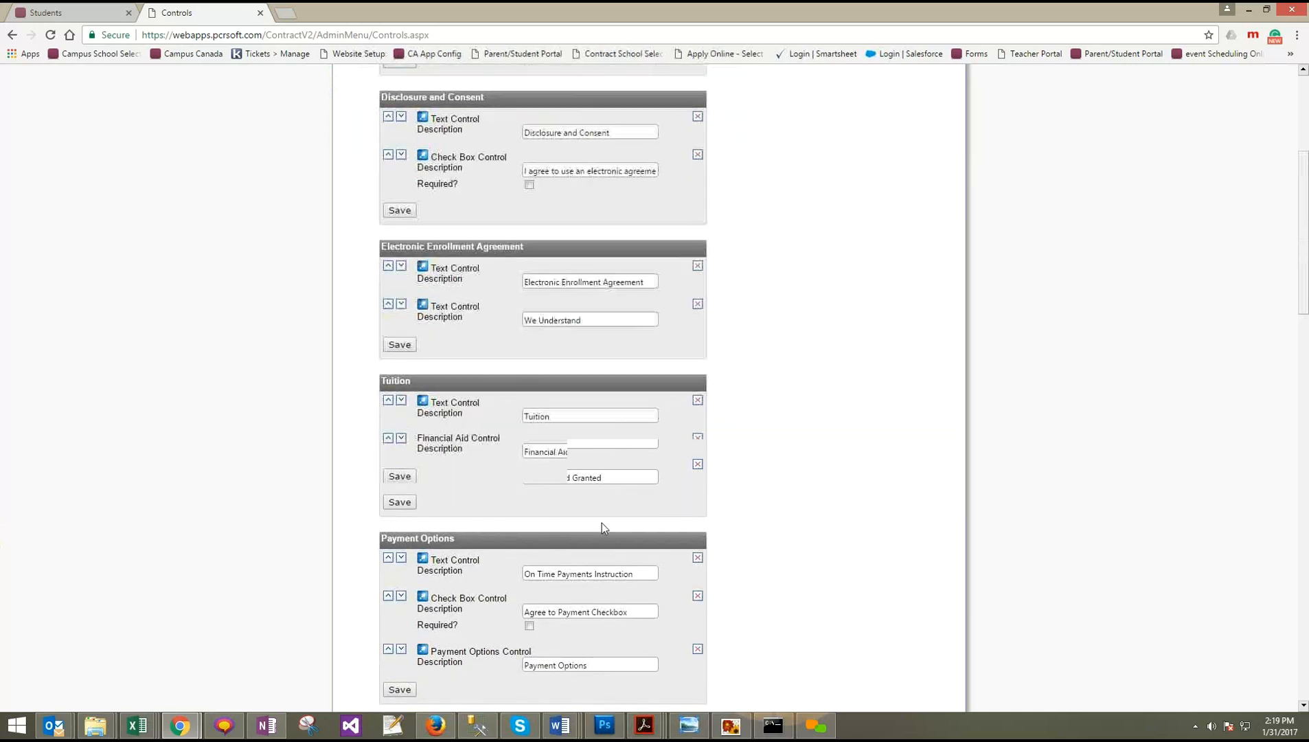
scroll(626, 485, up, 2)
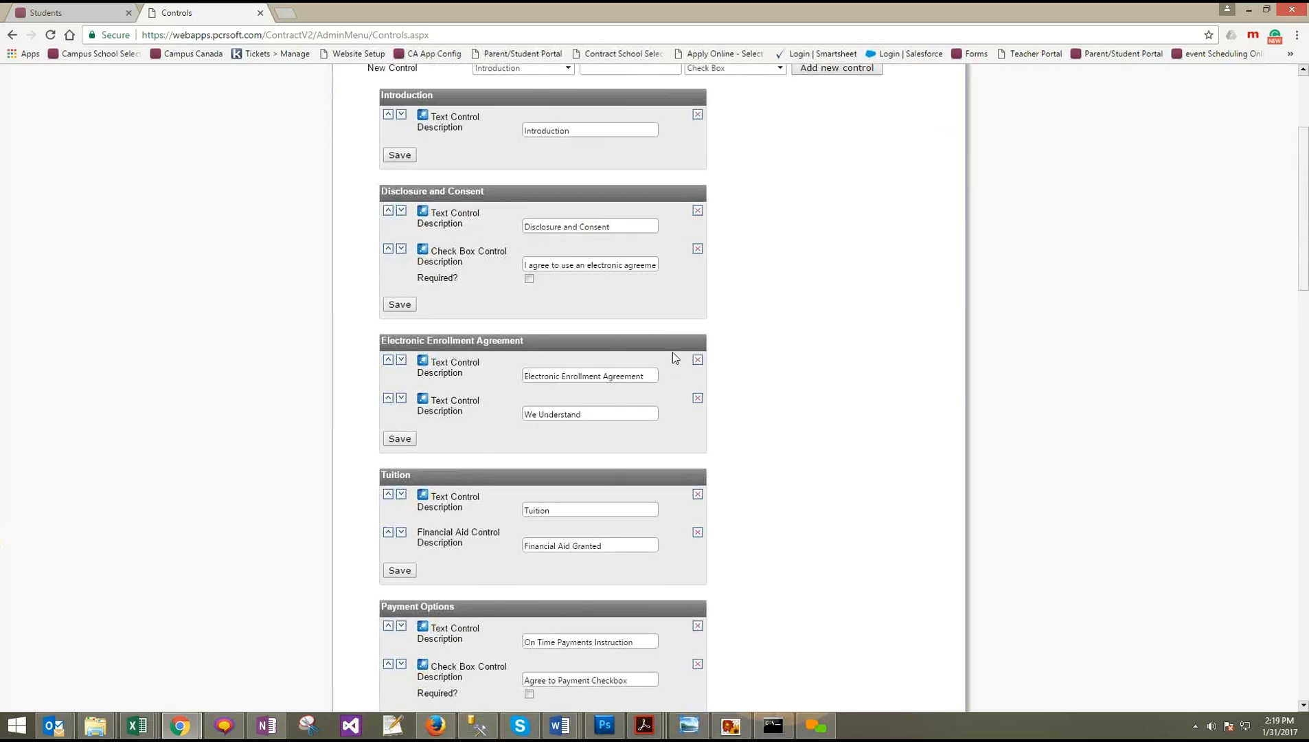
Add a radio button control named Enrollment Radio to the Electronic Enrollment Agreement section
scroll(661, 358, down, 2)
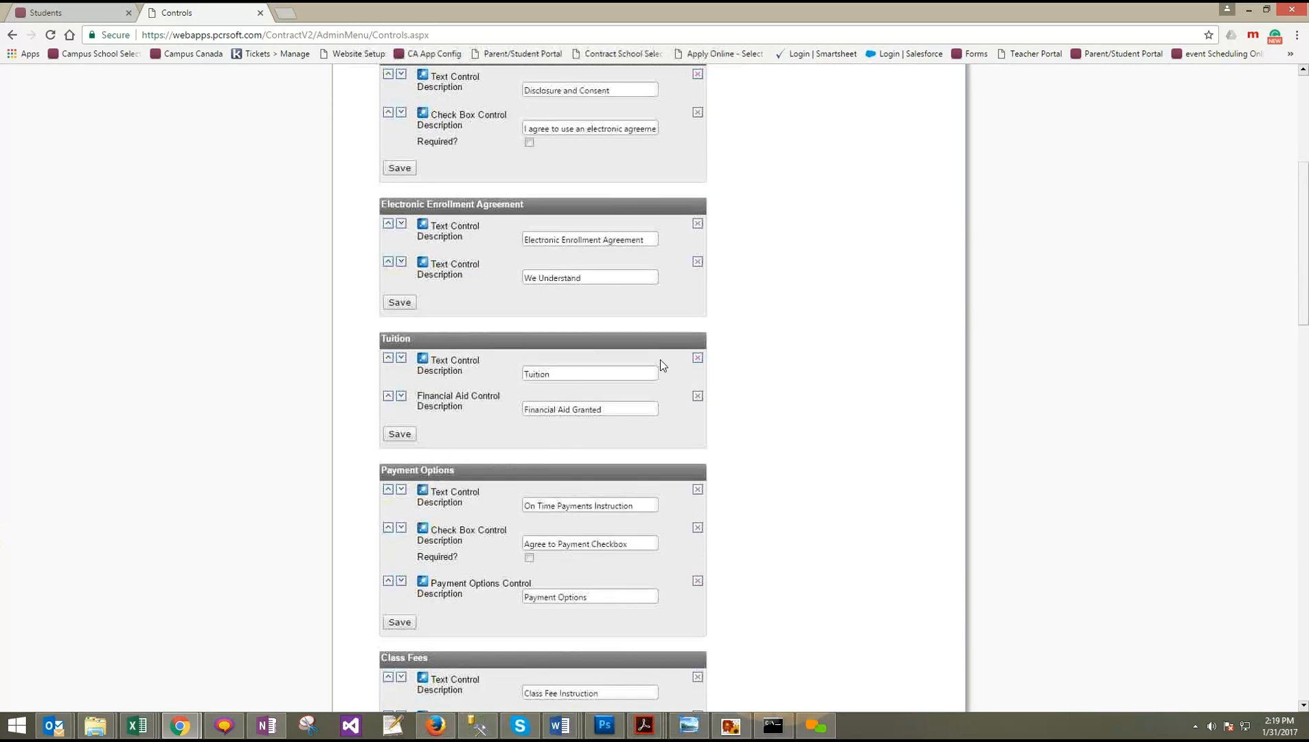
scroll(671, 377, down, 1)
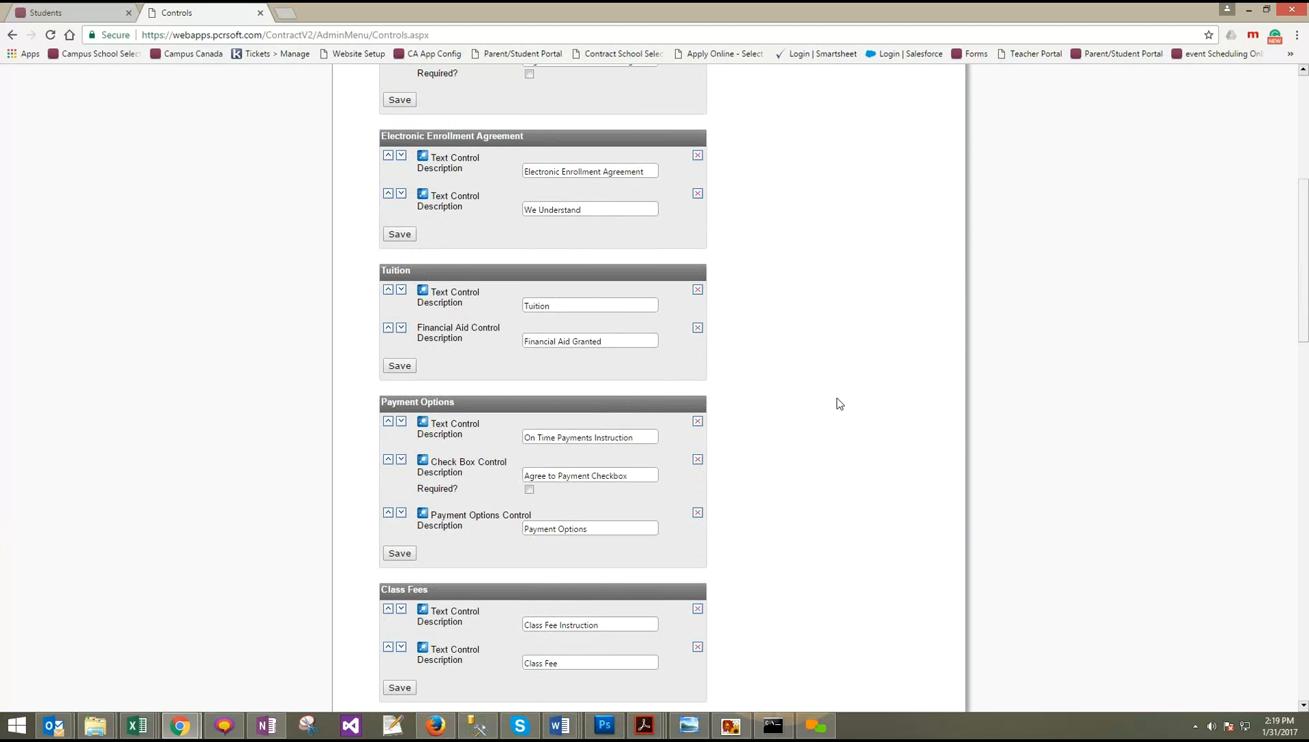
scroll(849, 397, up, 1)
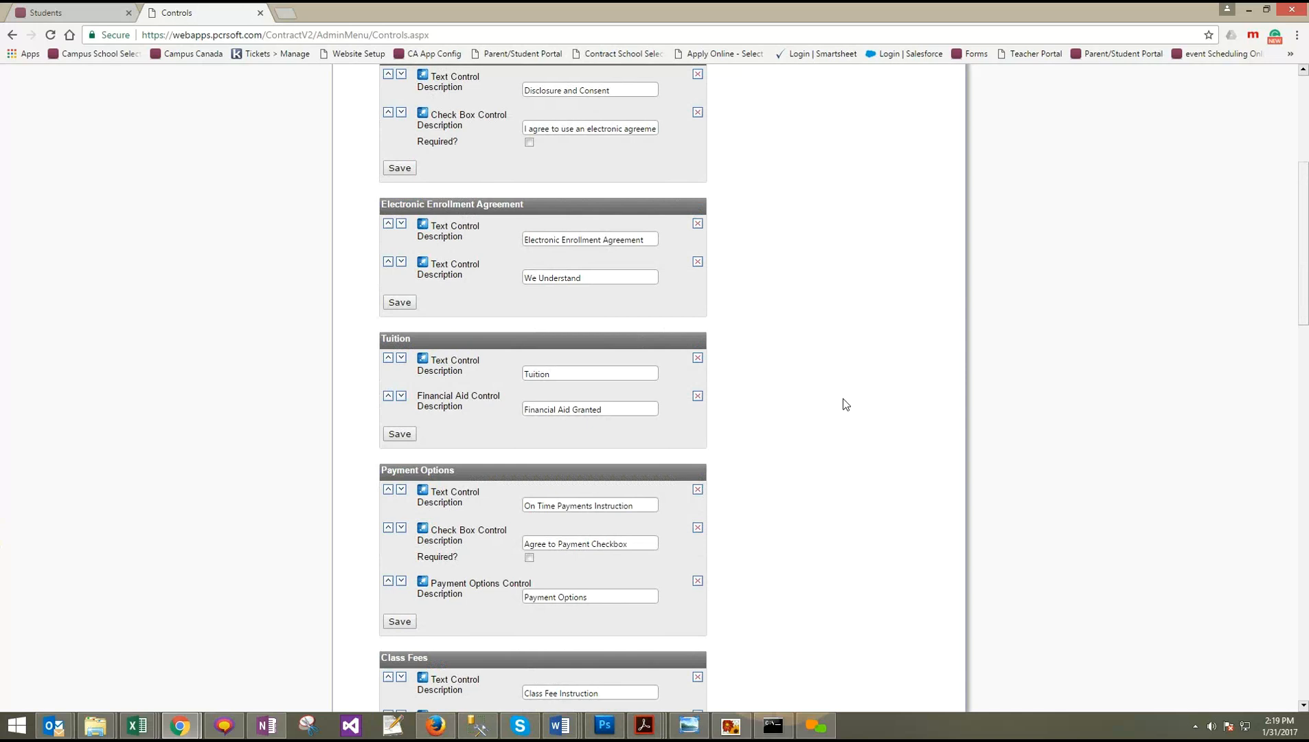
scroll(850, 412, up, 3)
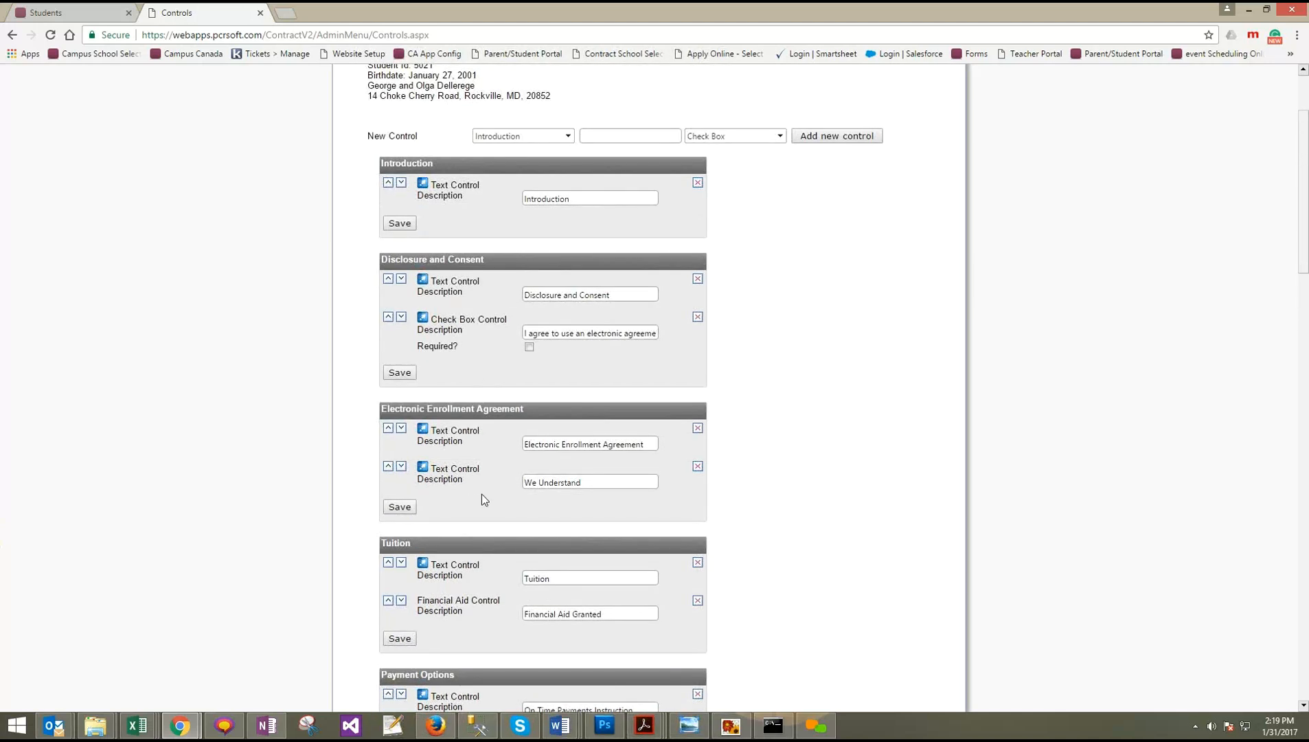
click(560, 136)
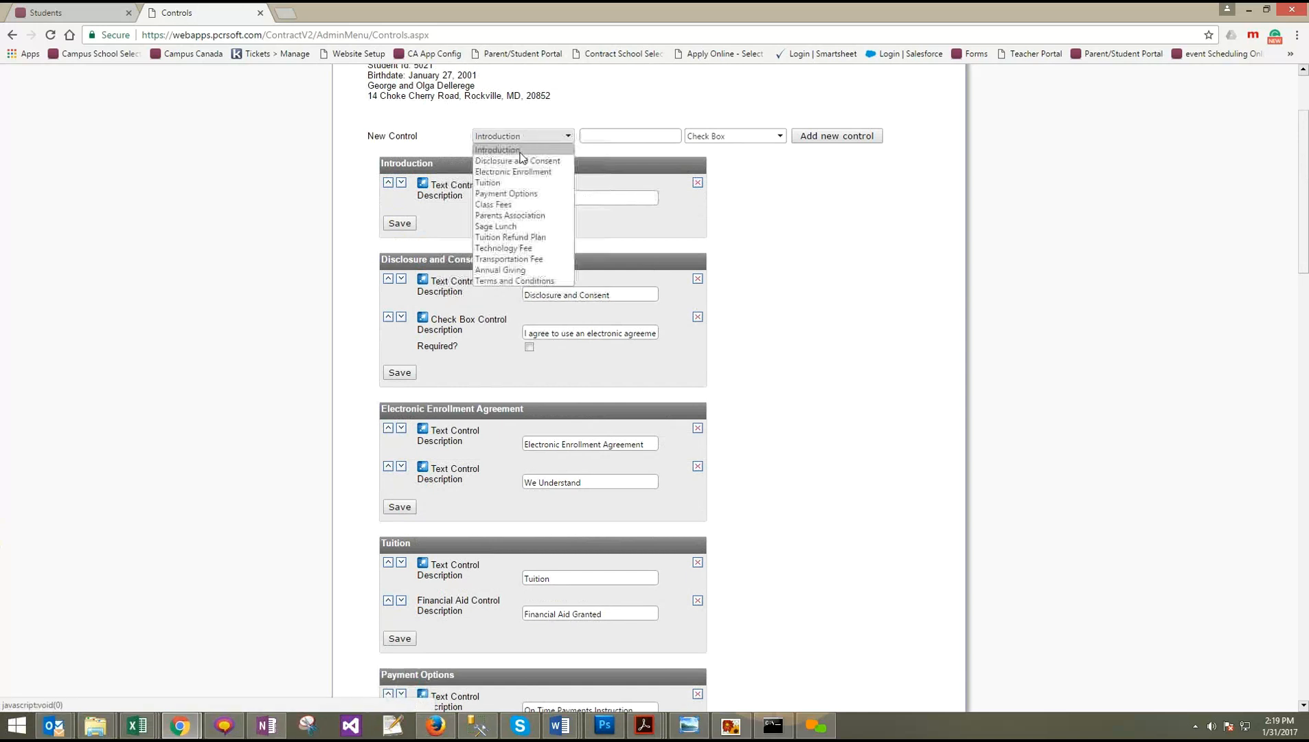
click(516, 172)
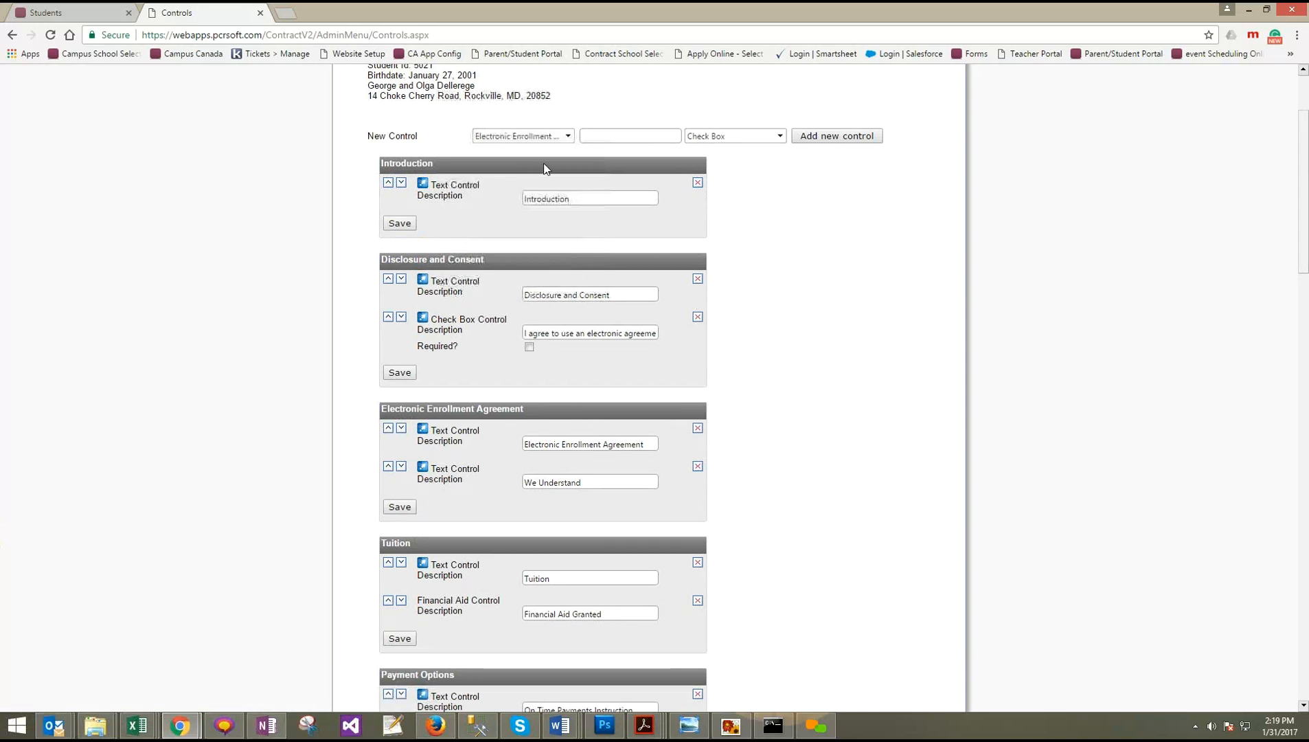
click(662, 135)
text(Enro)
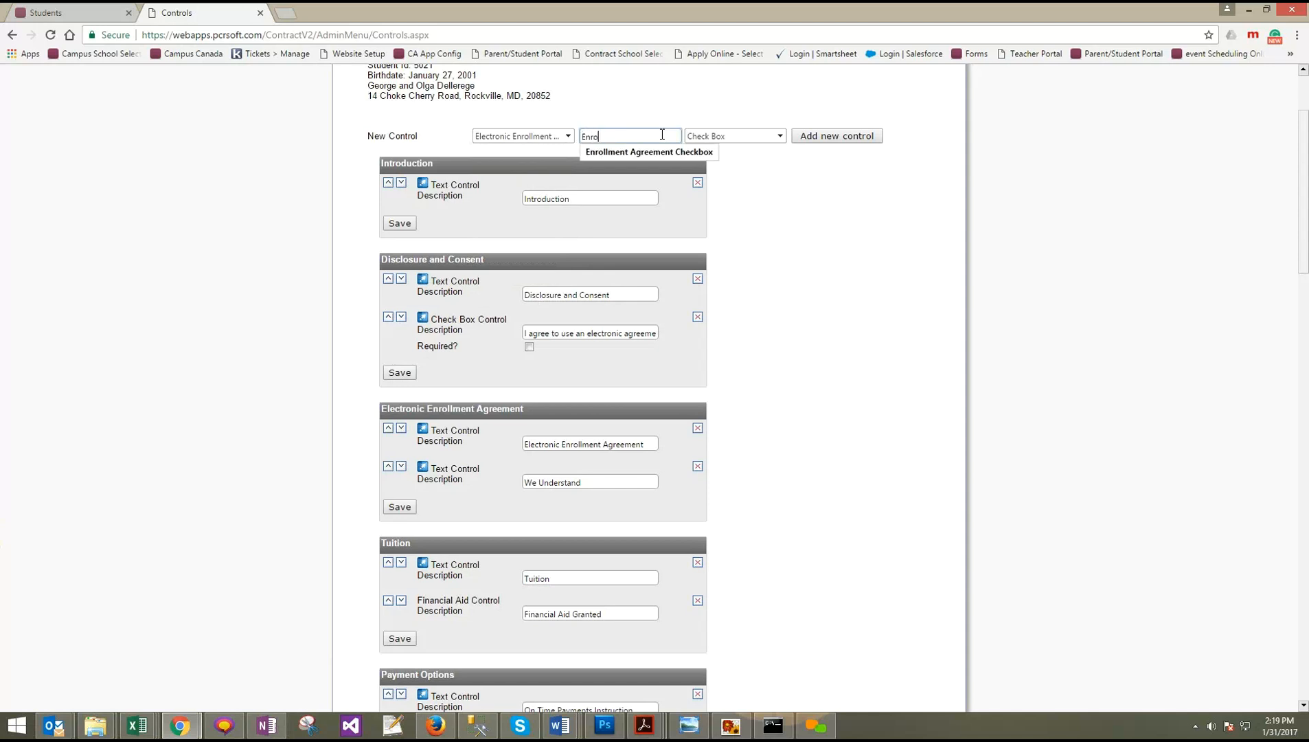
text(llment Radio)
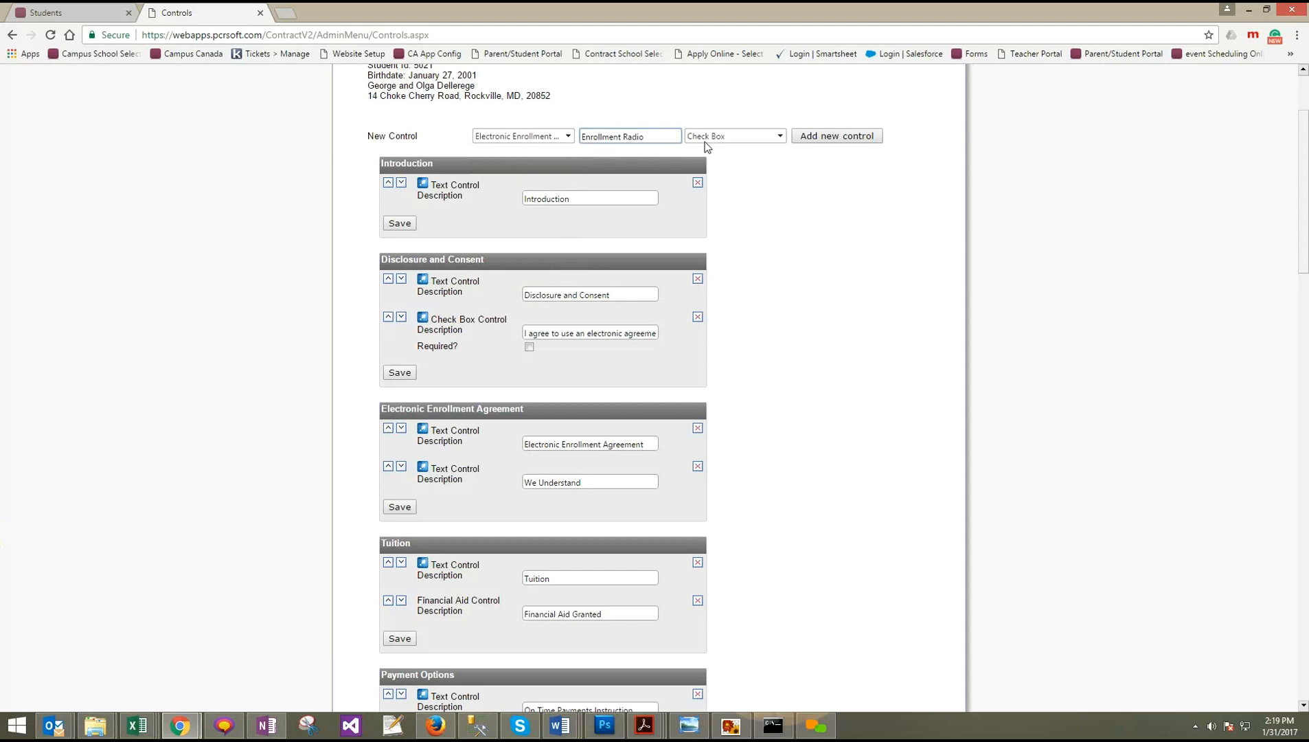
click(746, 136)
click(753, 156)
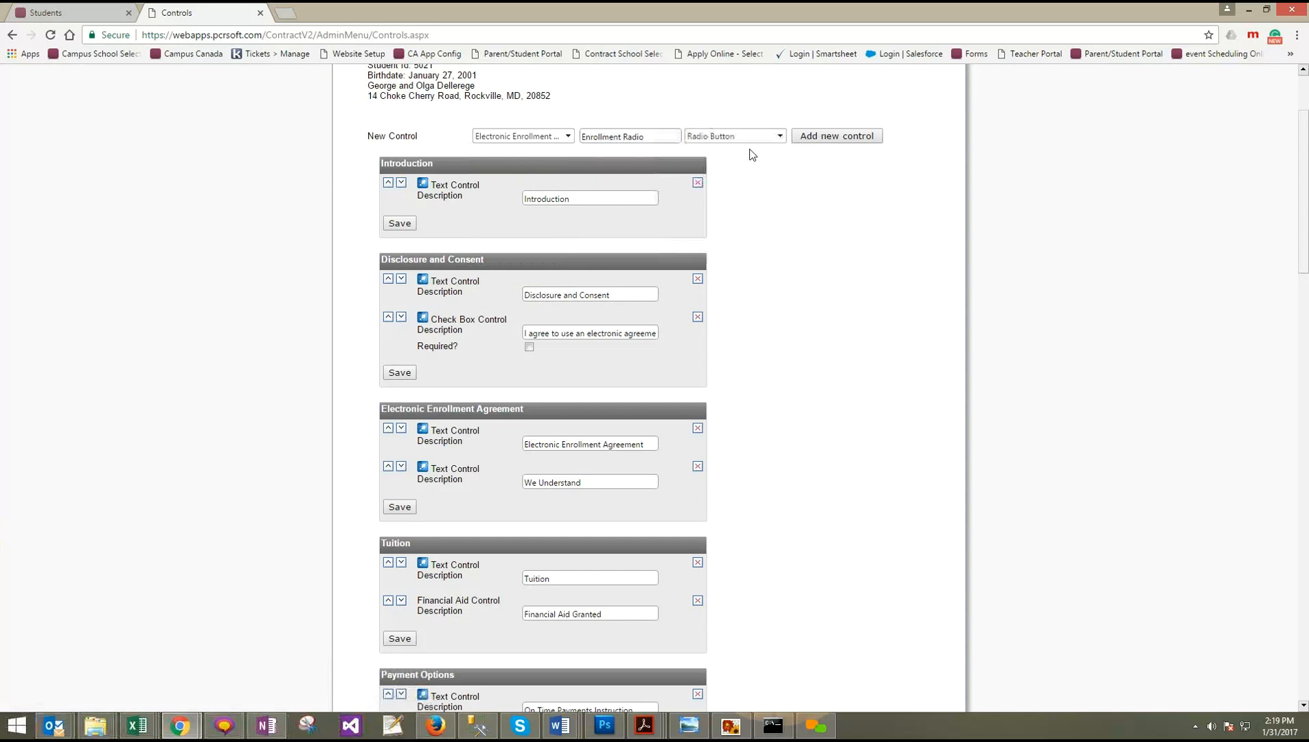
click(858, 136)
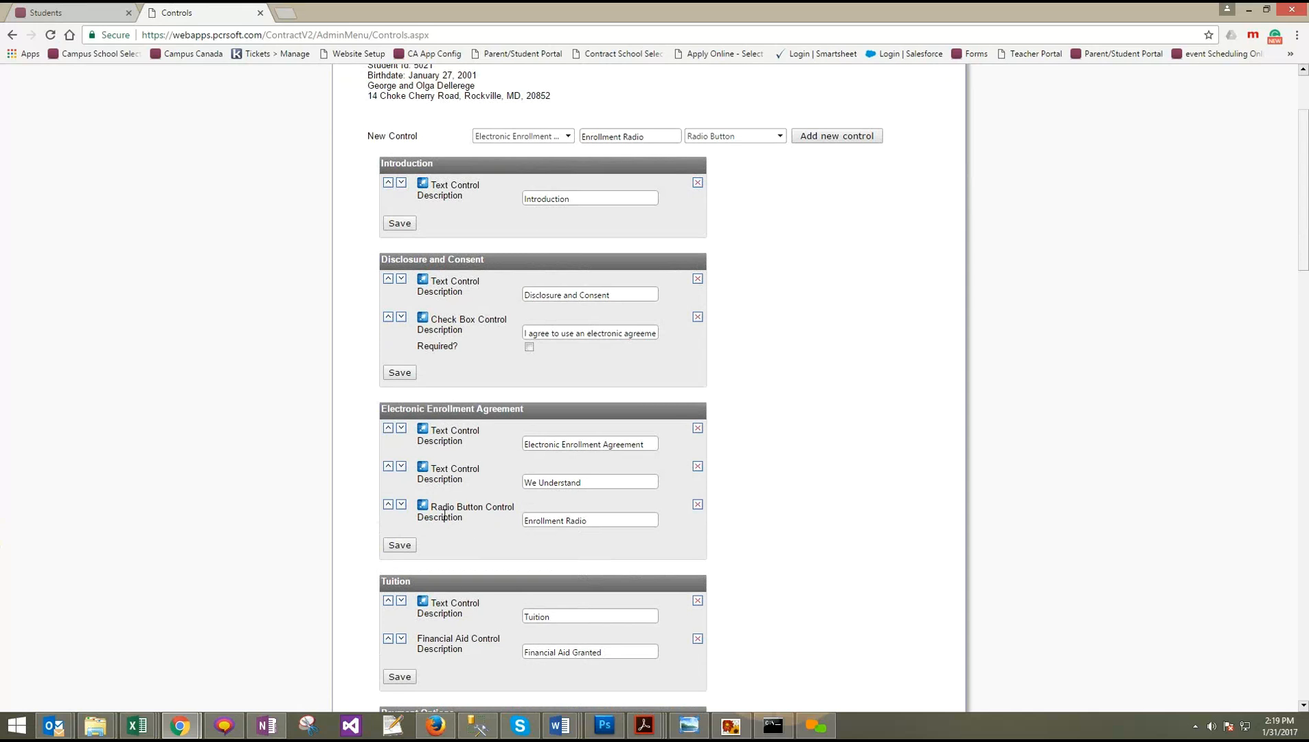
Open the PK-4 options of the Enrollment Radio control and add a first option
click(423, 506)
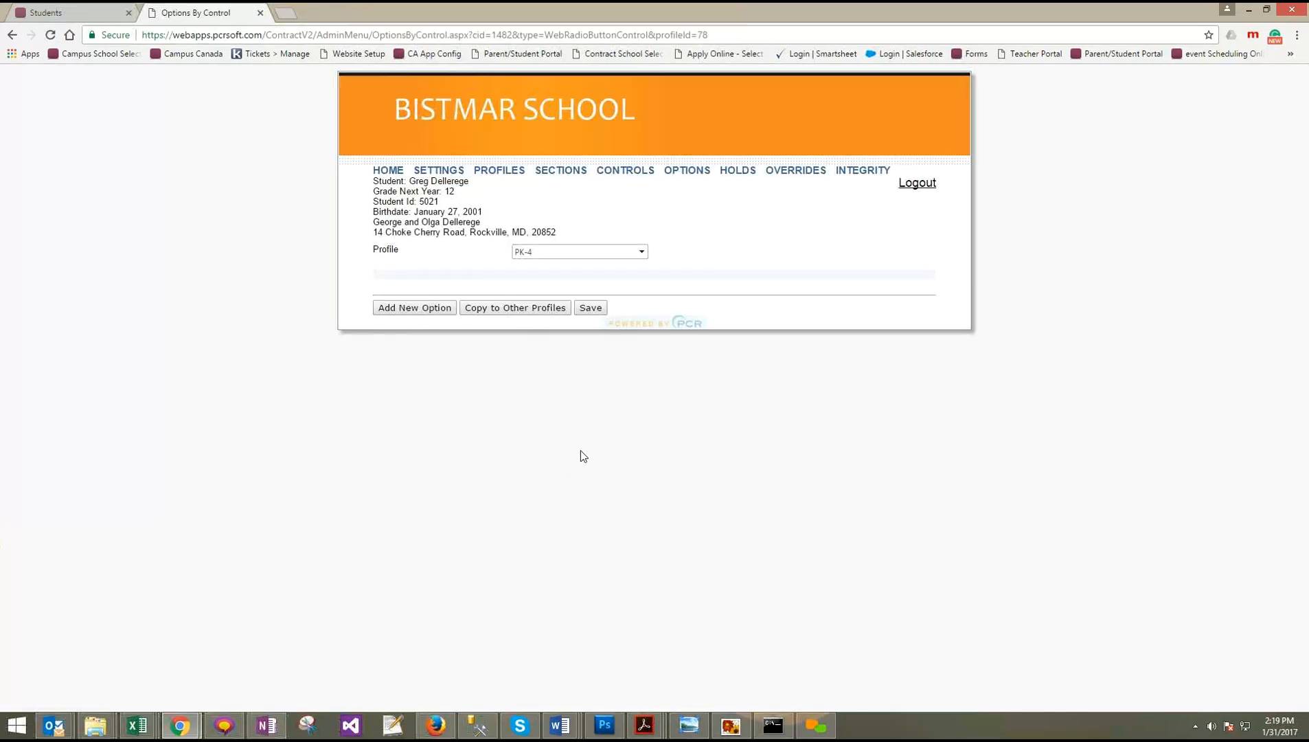
click(394, 309)
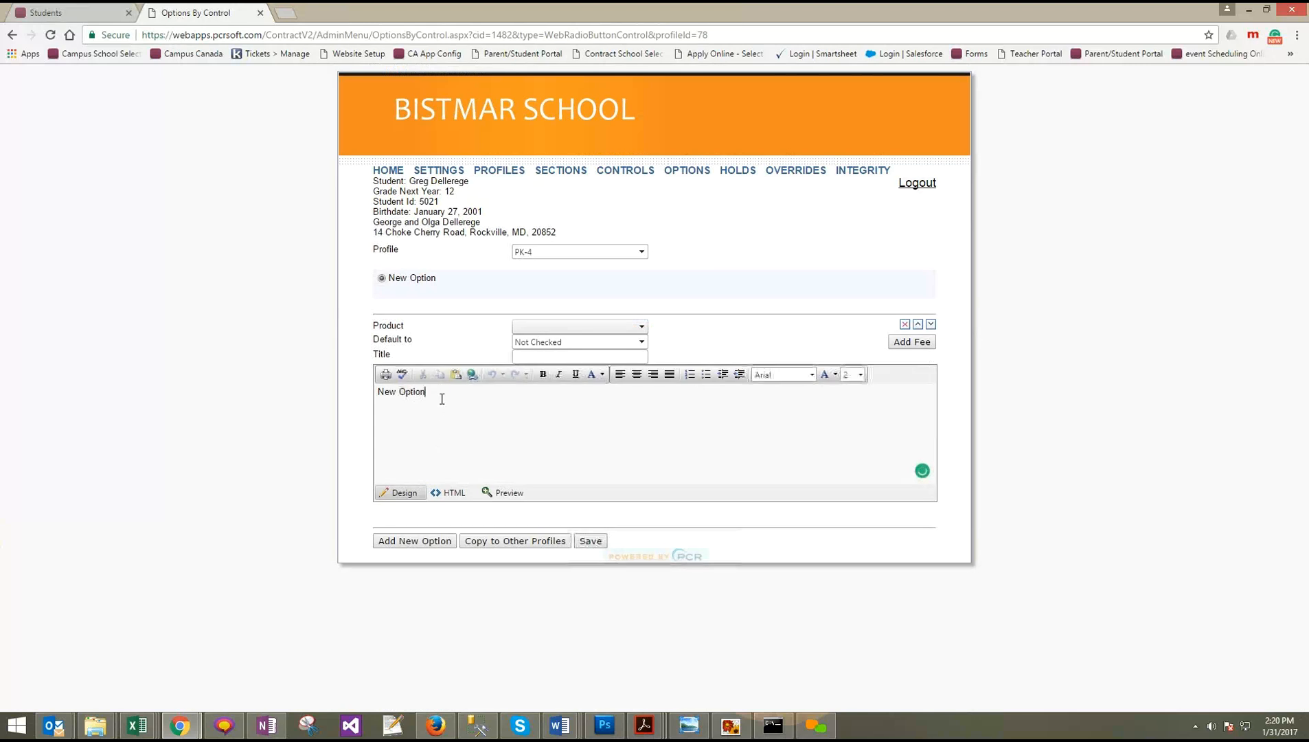
Try to replace the first option's text with Option
double_click(441, 395)
triple_click(442, 398)
text(Otion)
key(BackSpace)
key(BackSpace)
key(BackSpace)
key(BackSpace)
text(ption)
Add two more options to the radio button control for the PK-4 profile
click(396, 541)
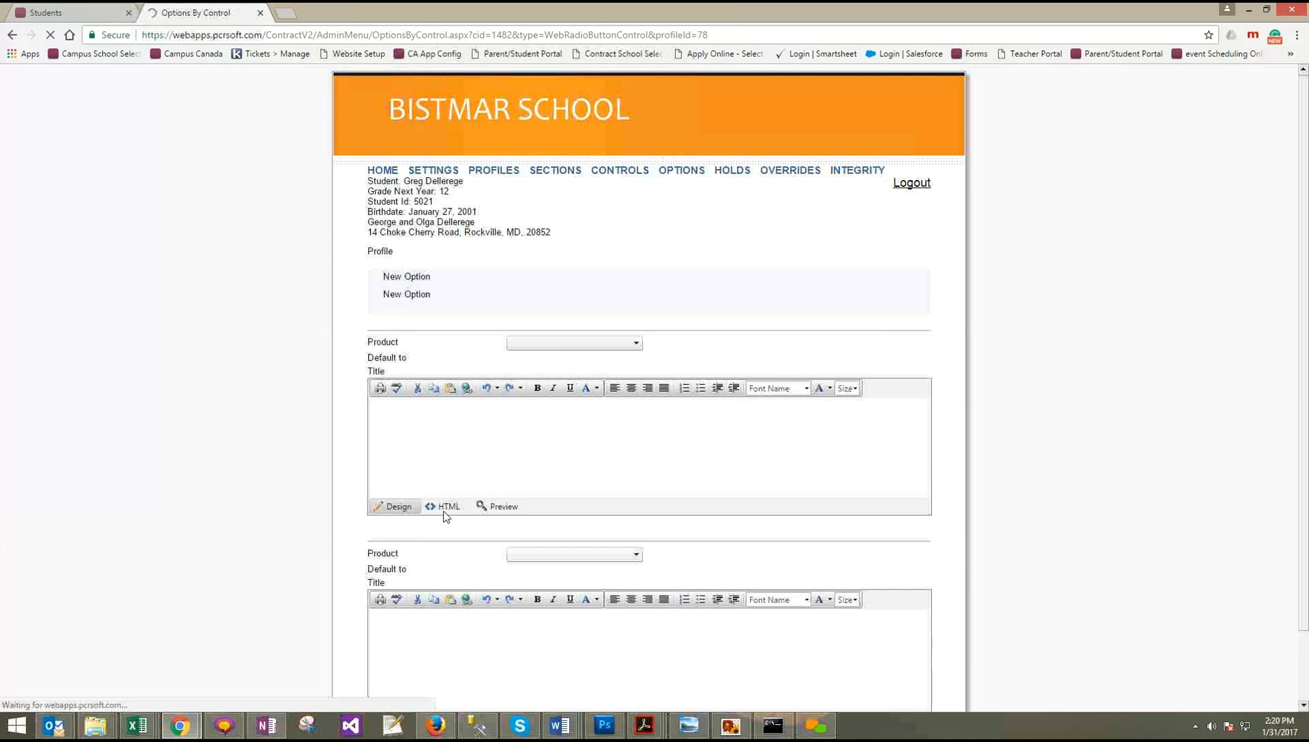
scroll(436, 588, down, 3)
click(406, 683)
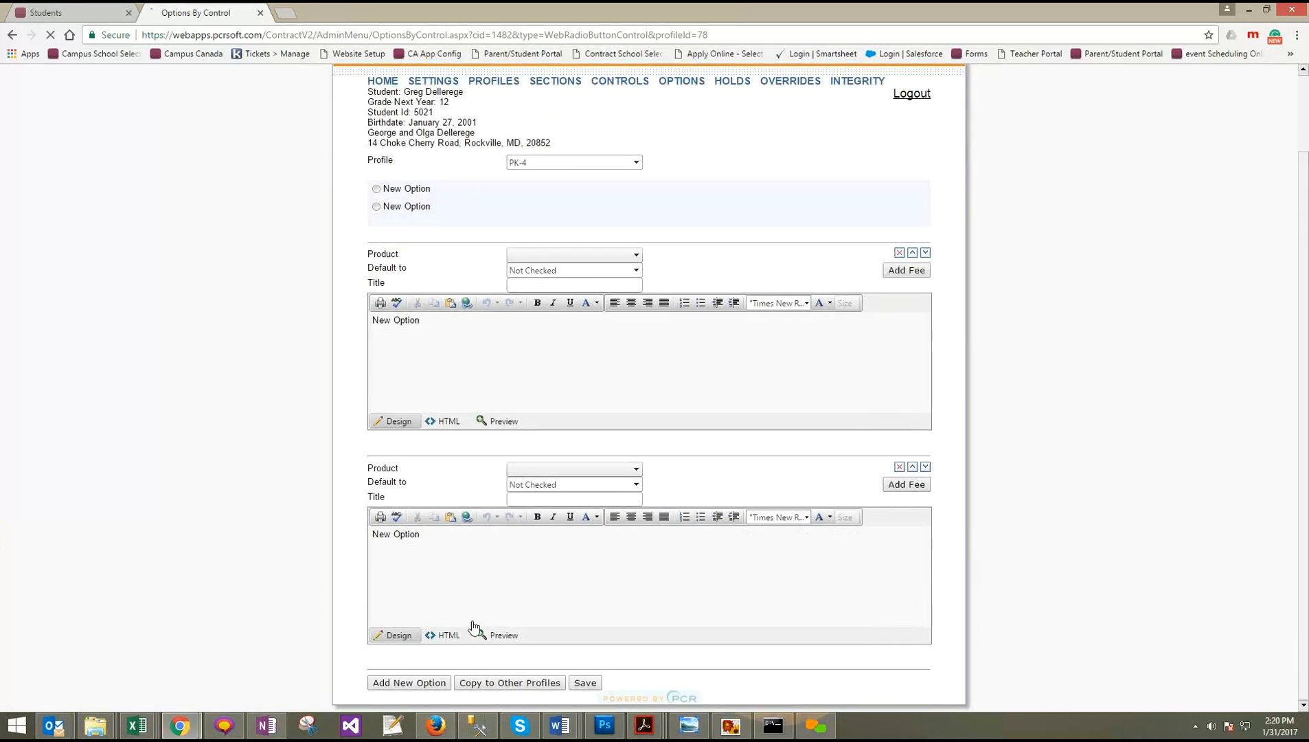
scroll(546, 447, down, 1)
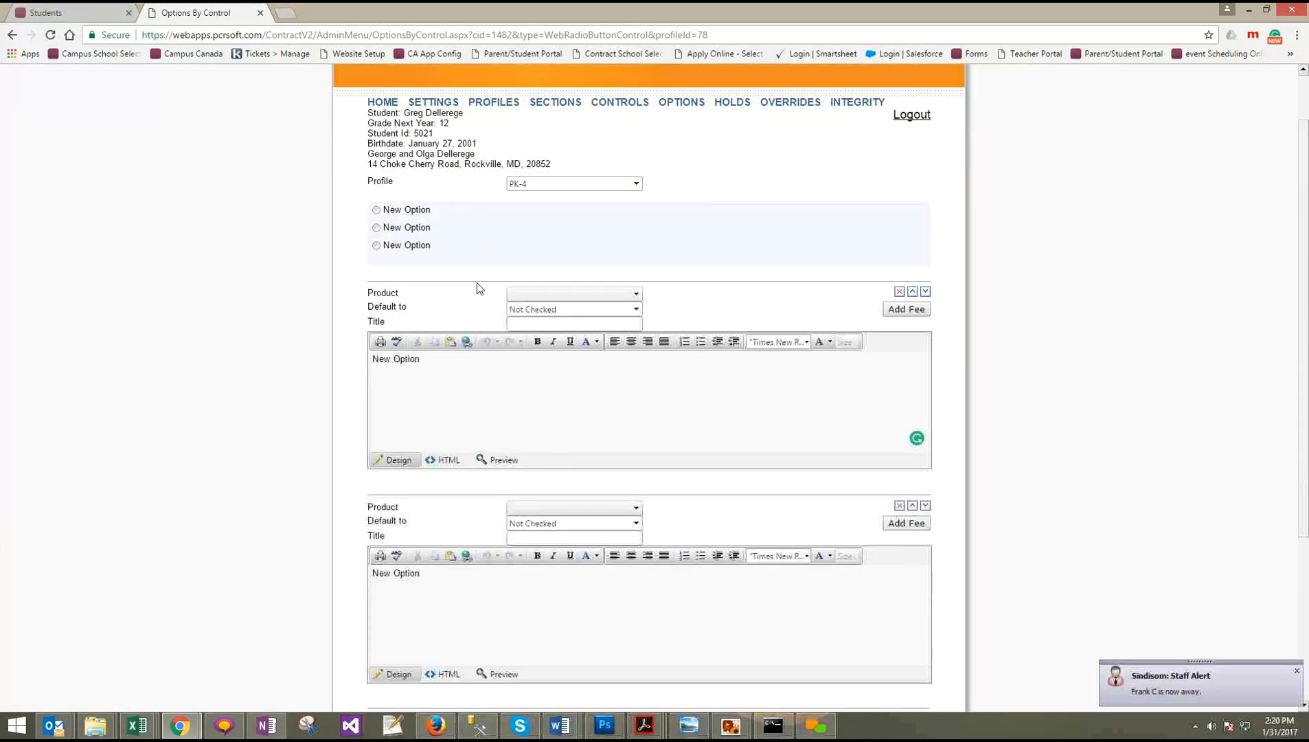
Select the first option in the preview and set the first two options' texts to Option 1 and Option 2
click(378, 214)
click(435, 366)
triple_click(436, 364)
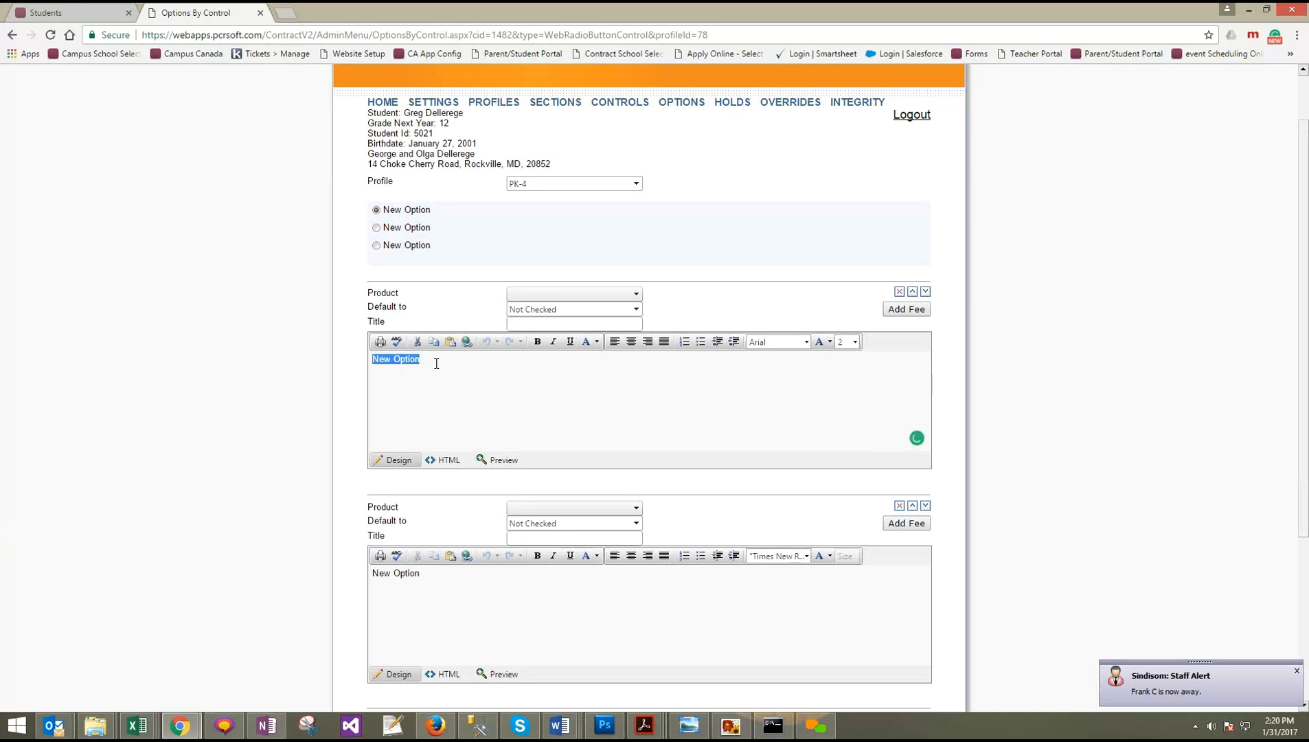
text(Option 1)
drag(420, 574, 365, 581)
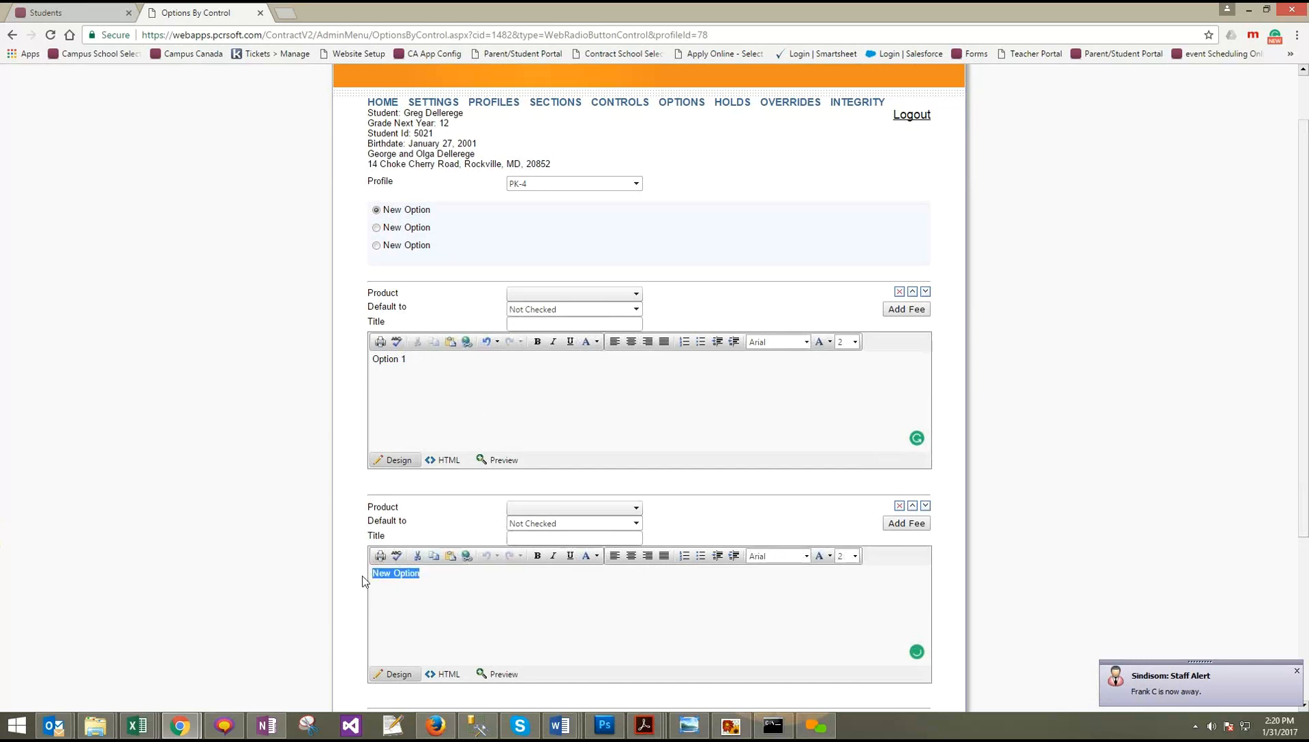
text(Option 2)
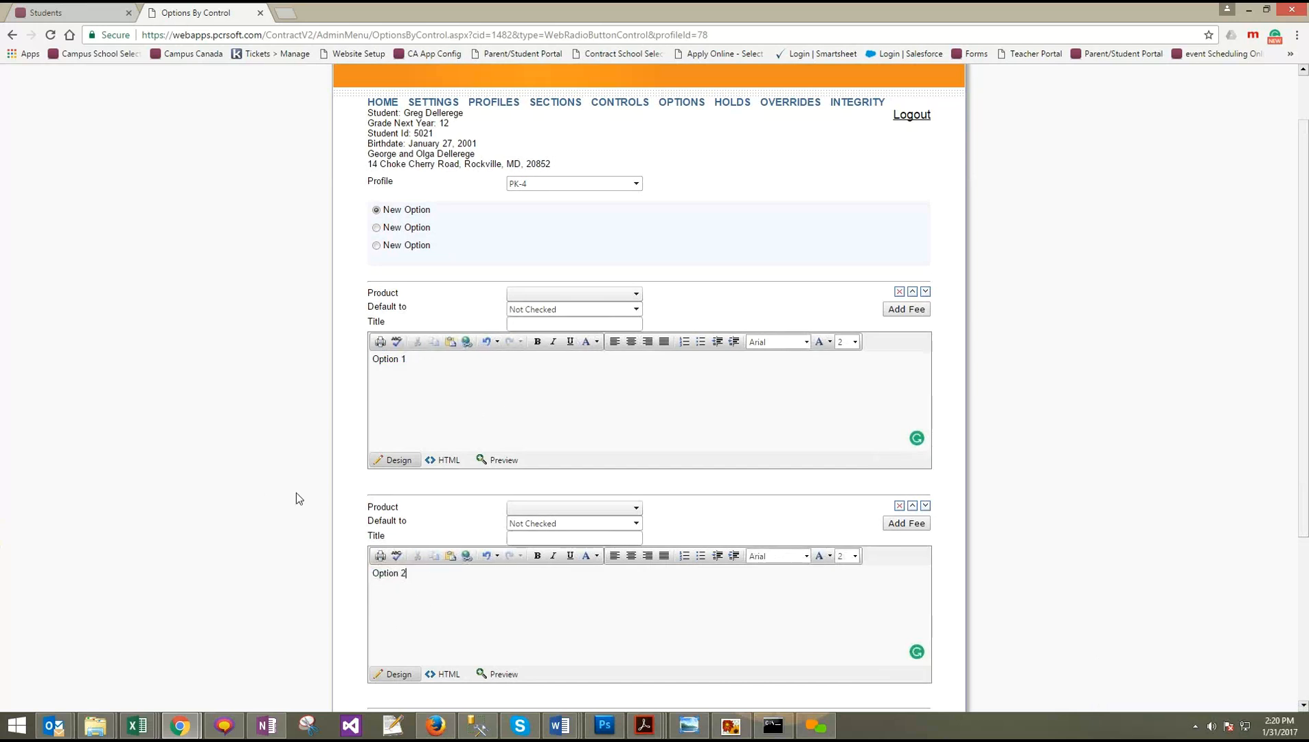
Set the third option's text to Option 3 and save the control's options
scroll(296, 494, down, 4)
drag(421, 534, 365, 541)
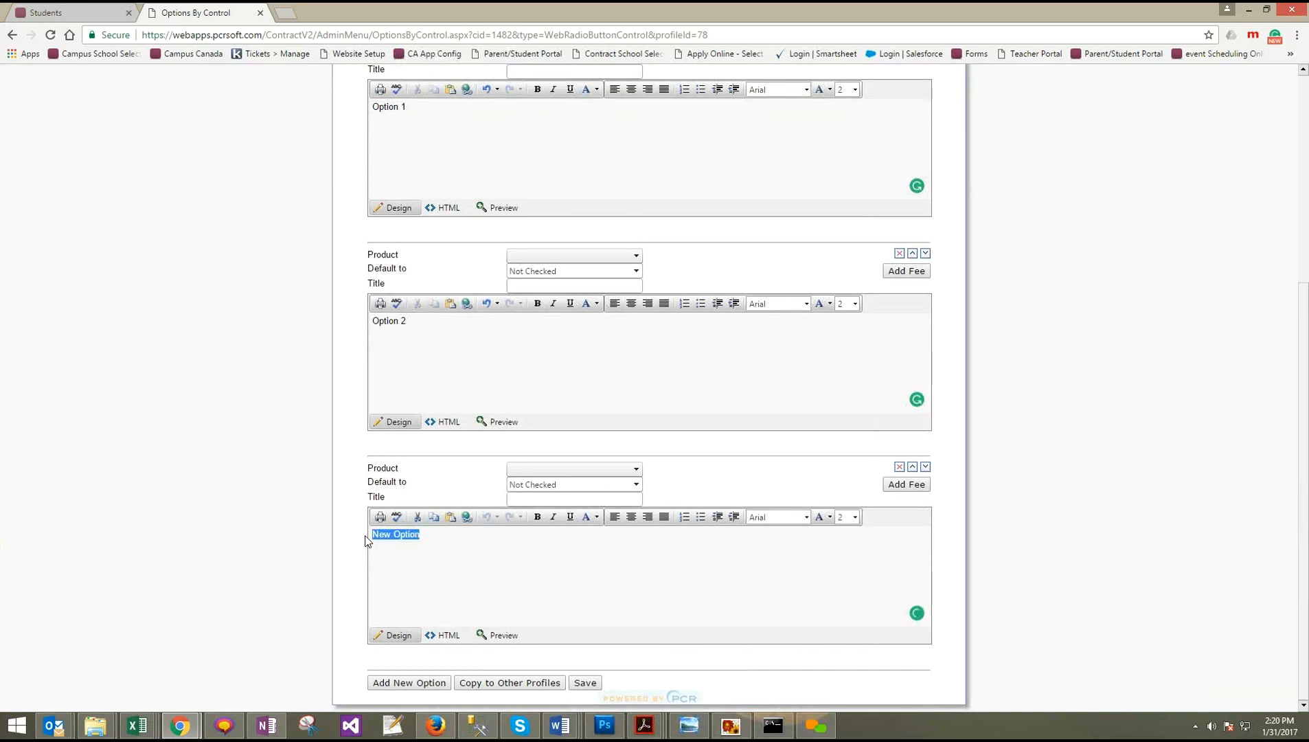
text(Option 3)
click(584, 683)
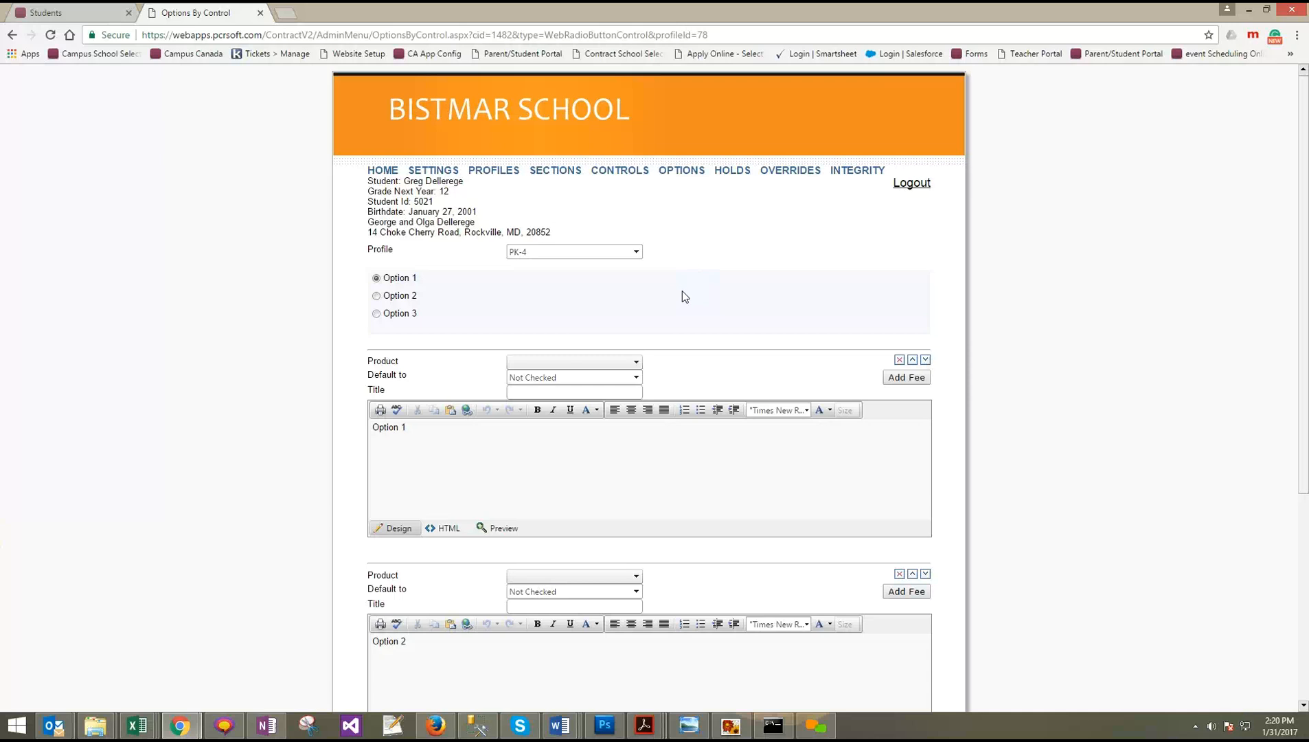
Choose Signature as a new control's type on the controls page and view the options of Terms and Conditions' Parent 2 signature control
click(626, 171)
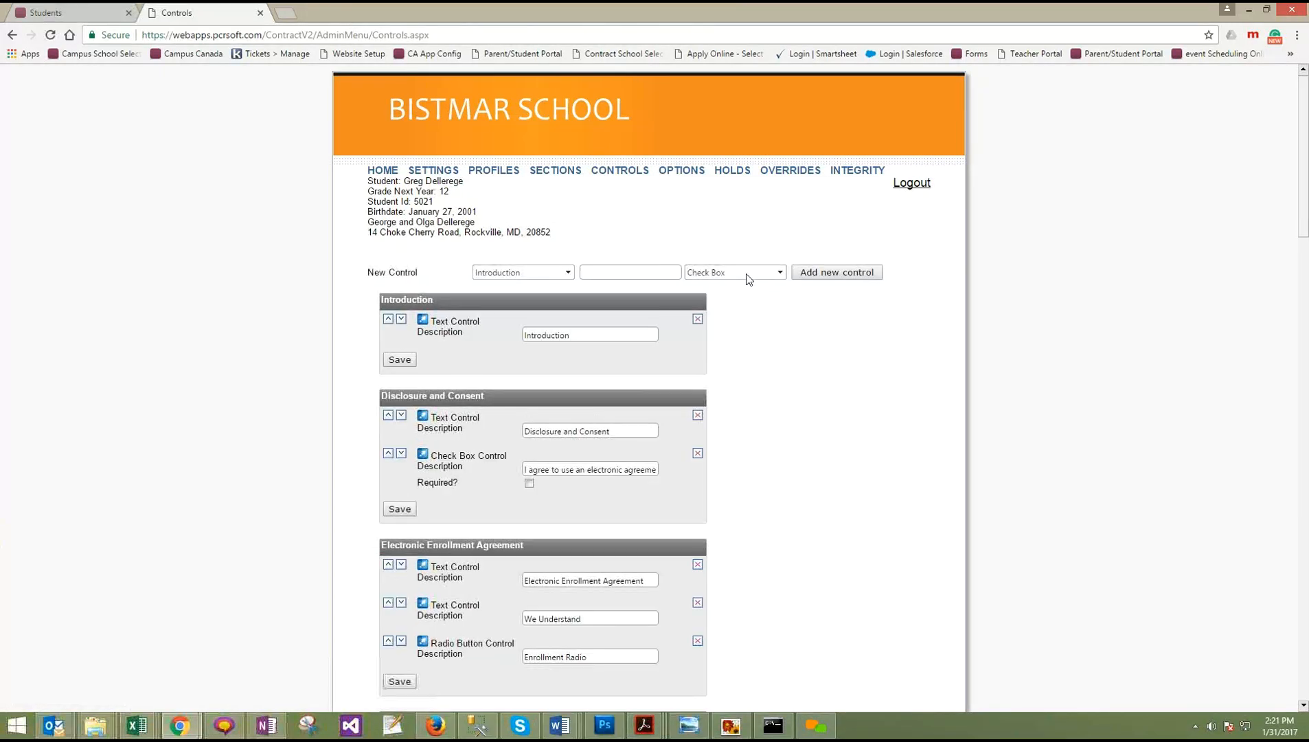
click(732, 274)
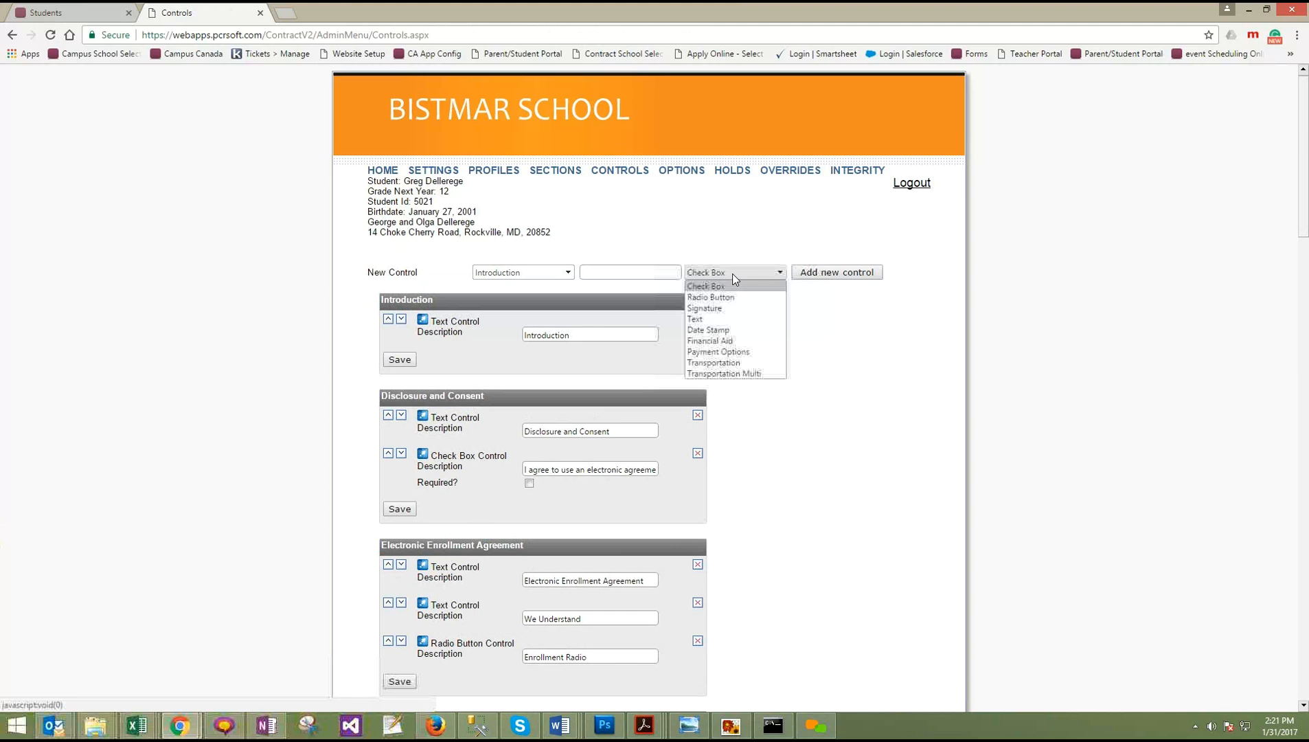
click(744, 308)
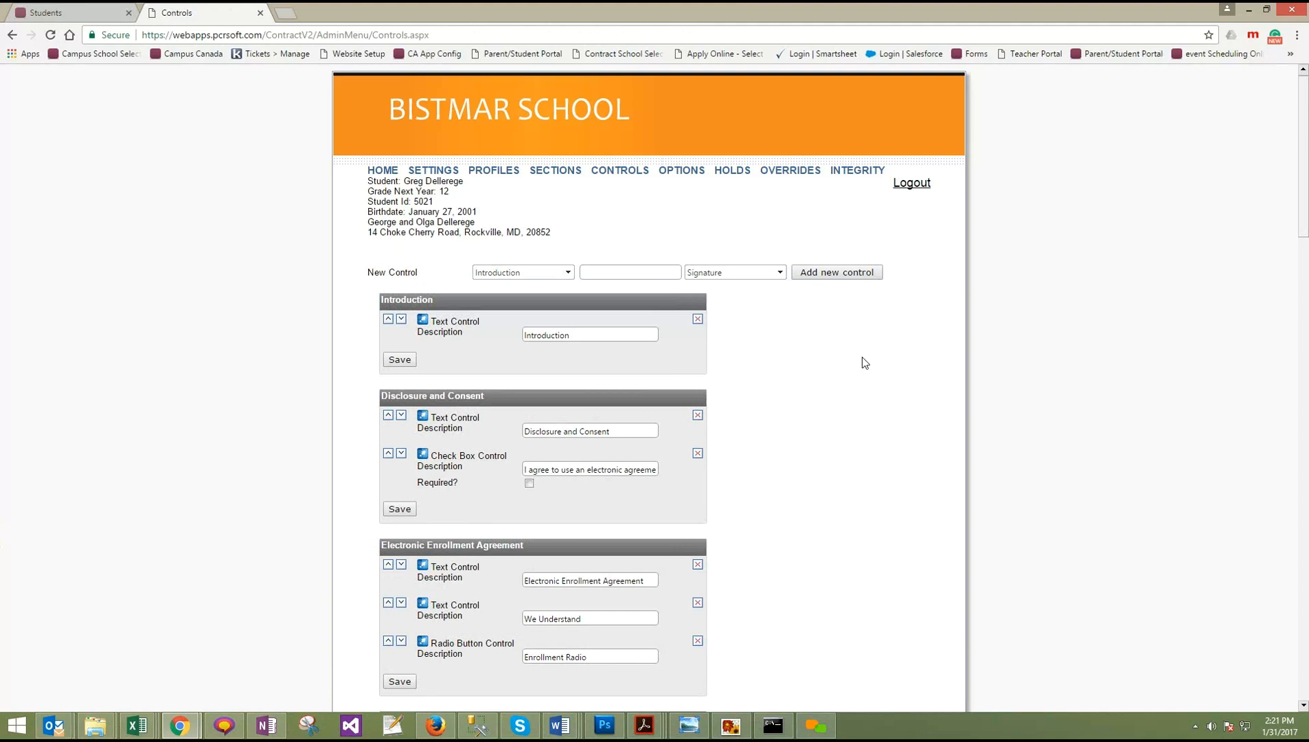
scroll(886, 383, down, 6)
scroll(879, 391, down, 15)
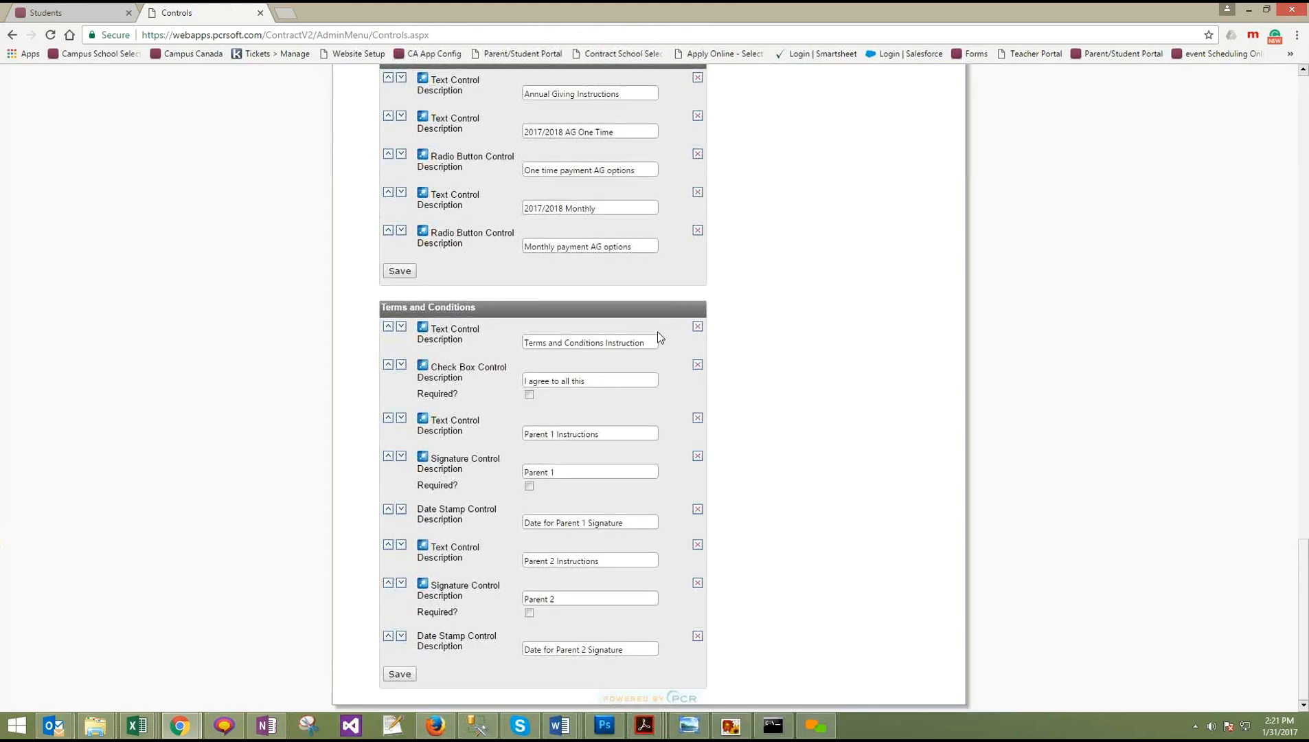
click(424, 585)
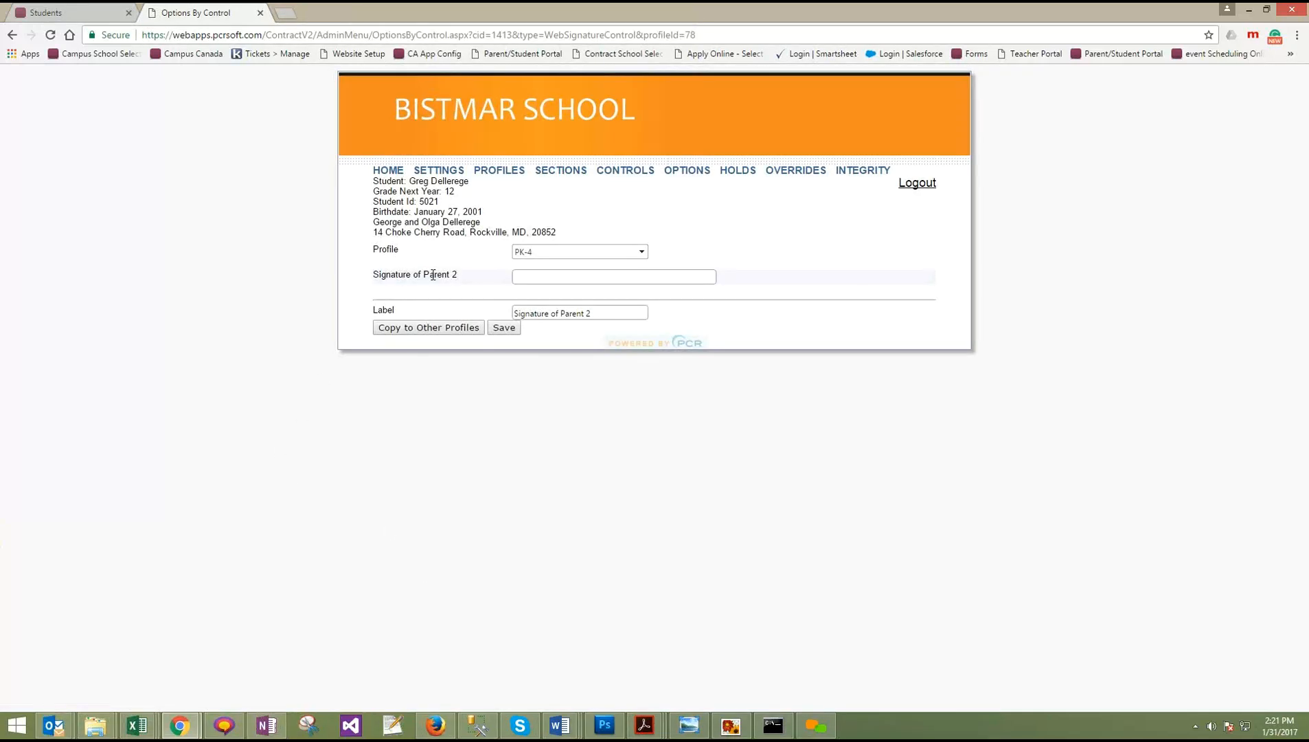
Choose Text as a new control's type on the controls page and view the Introduction text control's PK-4 options
click(631, 173)
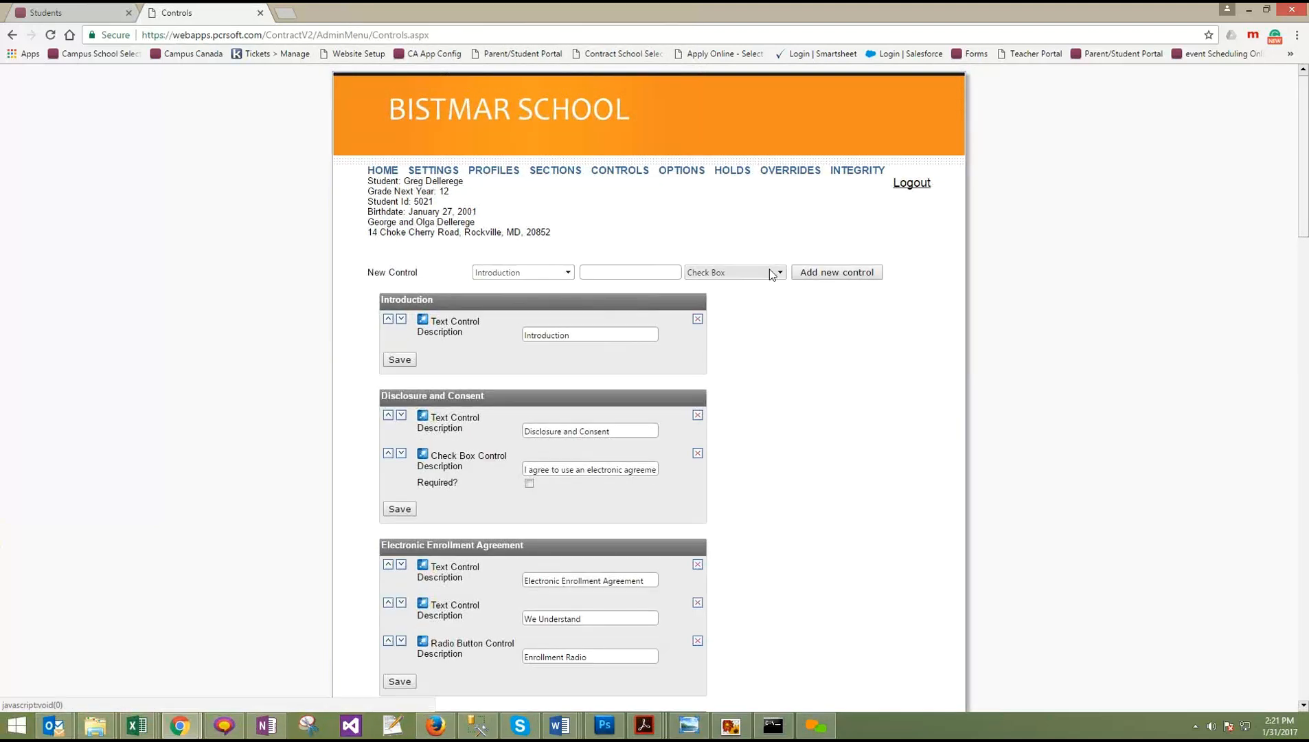
click(772, 274)
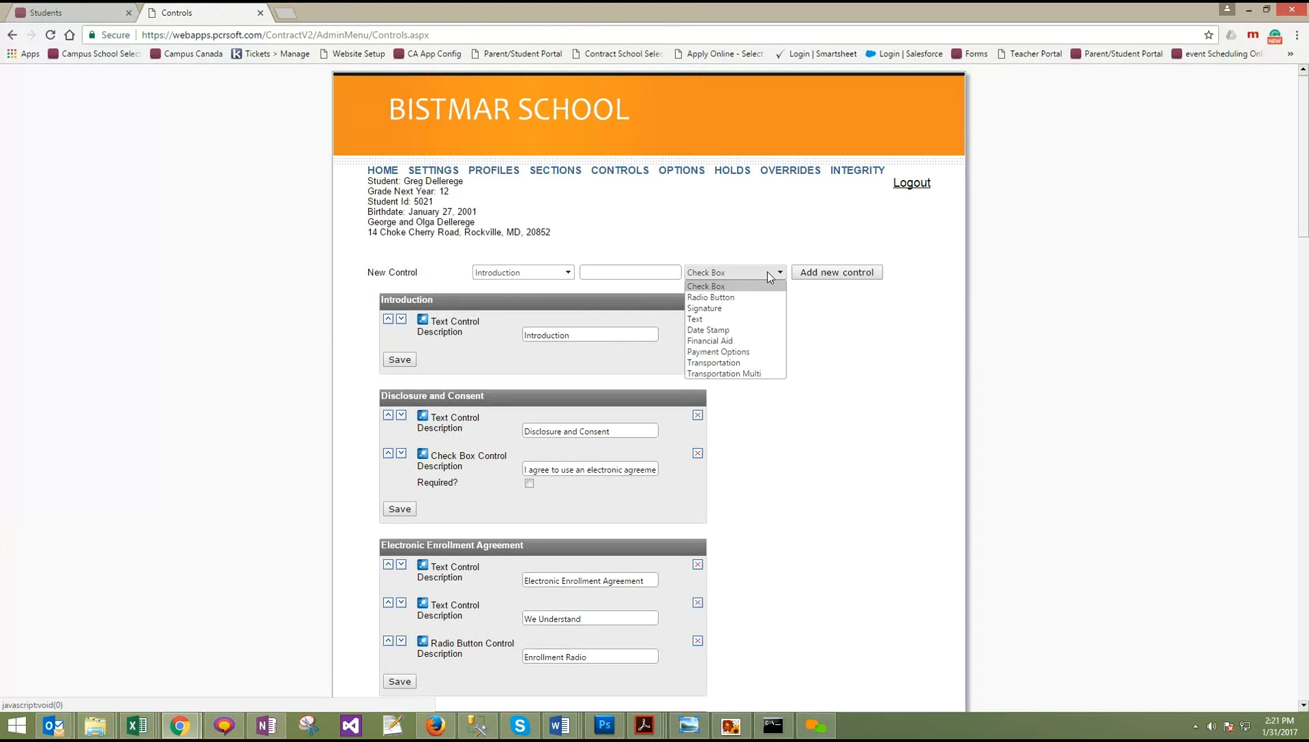
click(741, 319)
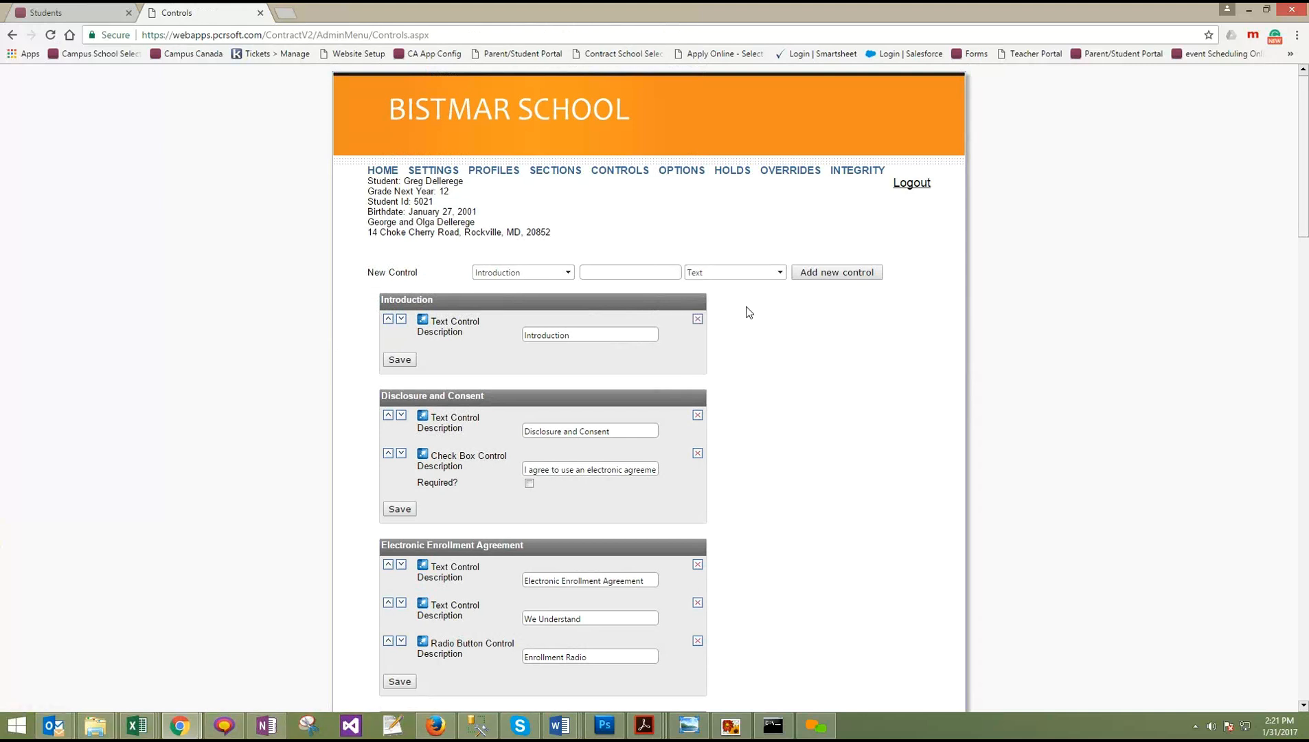
click(422, 321)
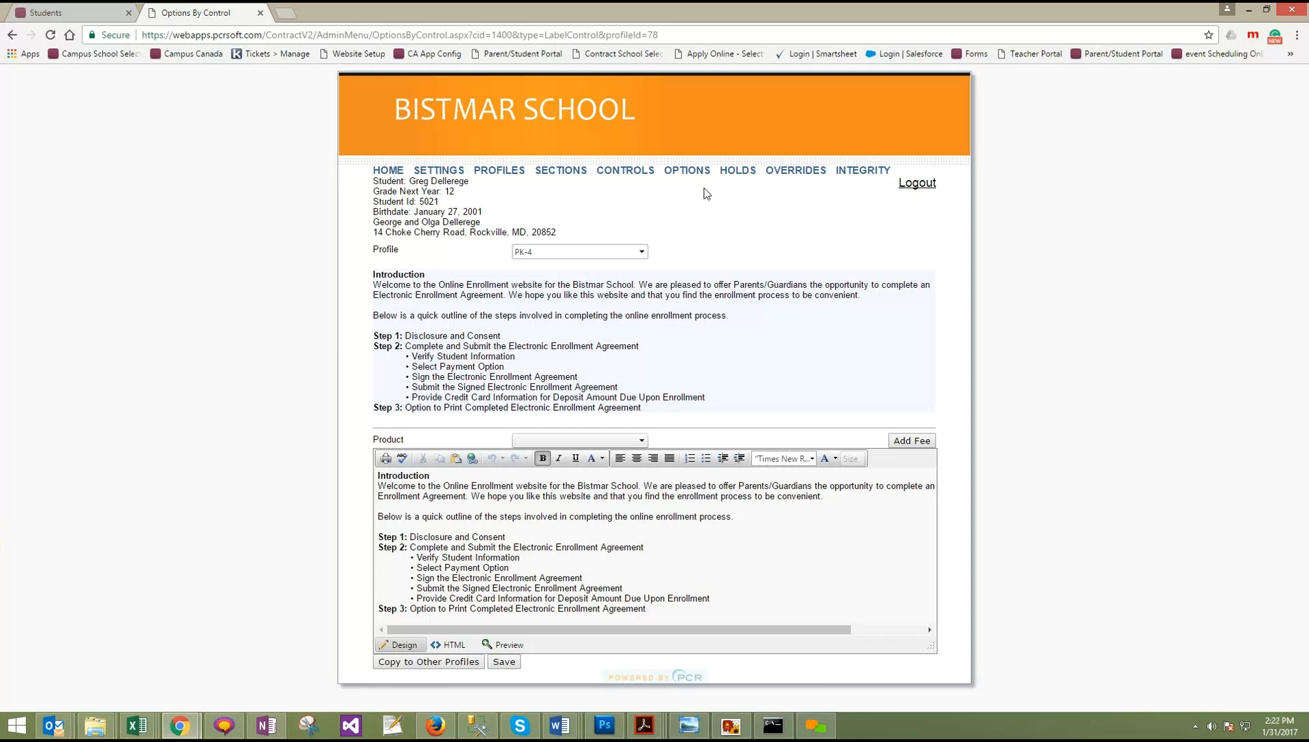
Return to the controls page and examine the new control types and the existing controls down to the Terms and Conditions section
click(637, 171)
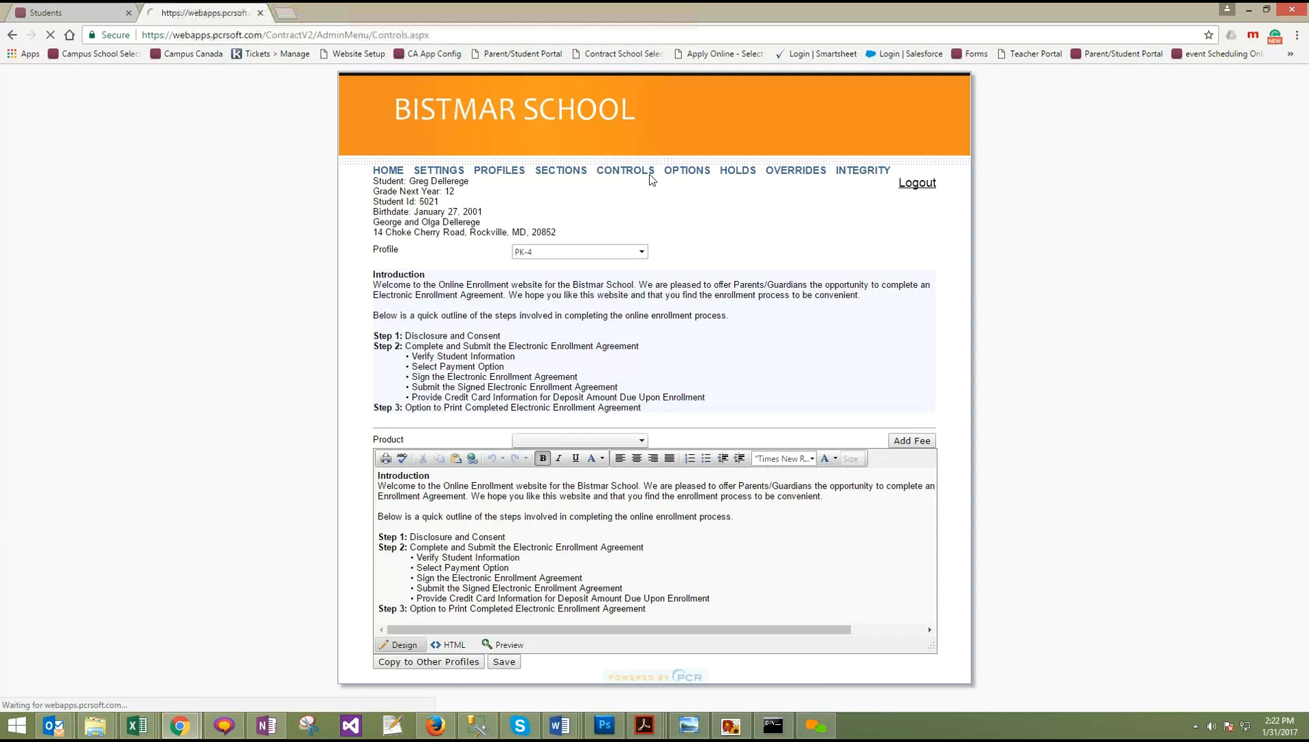
click(748, 268)
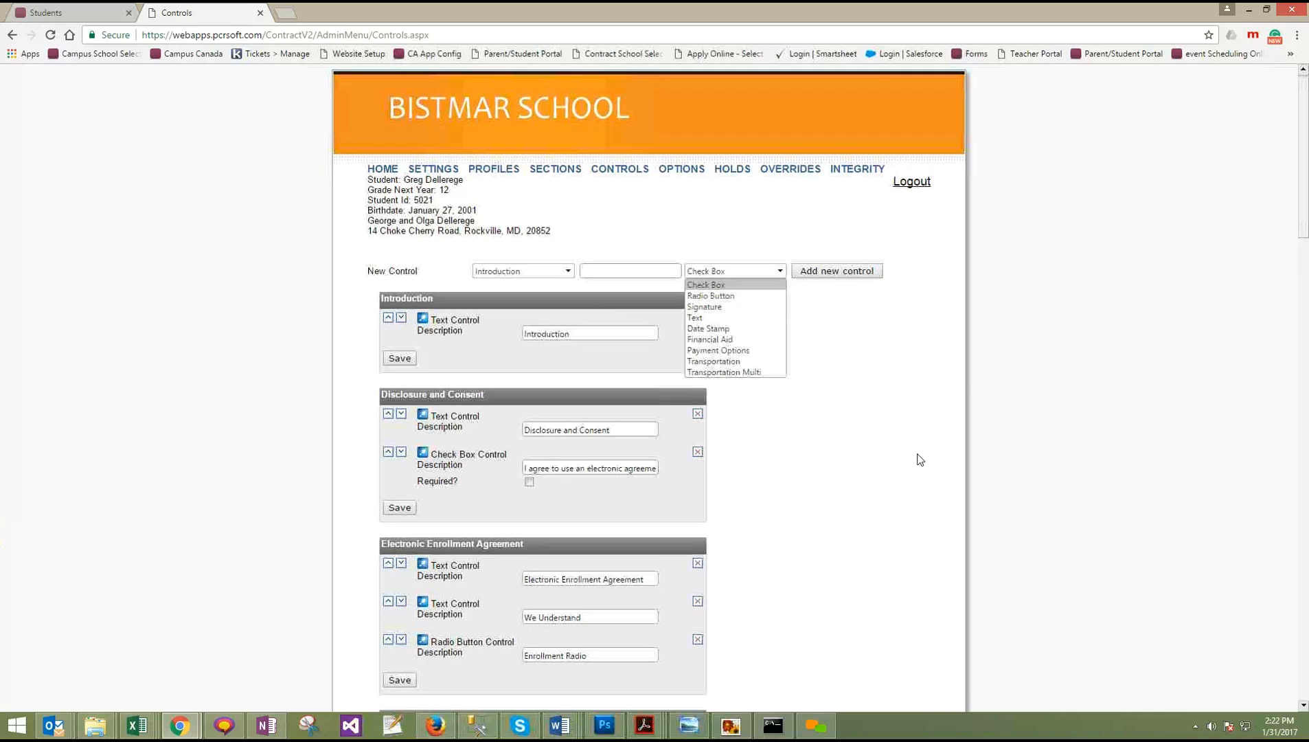
scroll(914, 460, down, 15)
scroll(902, 474, down, 10)
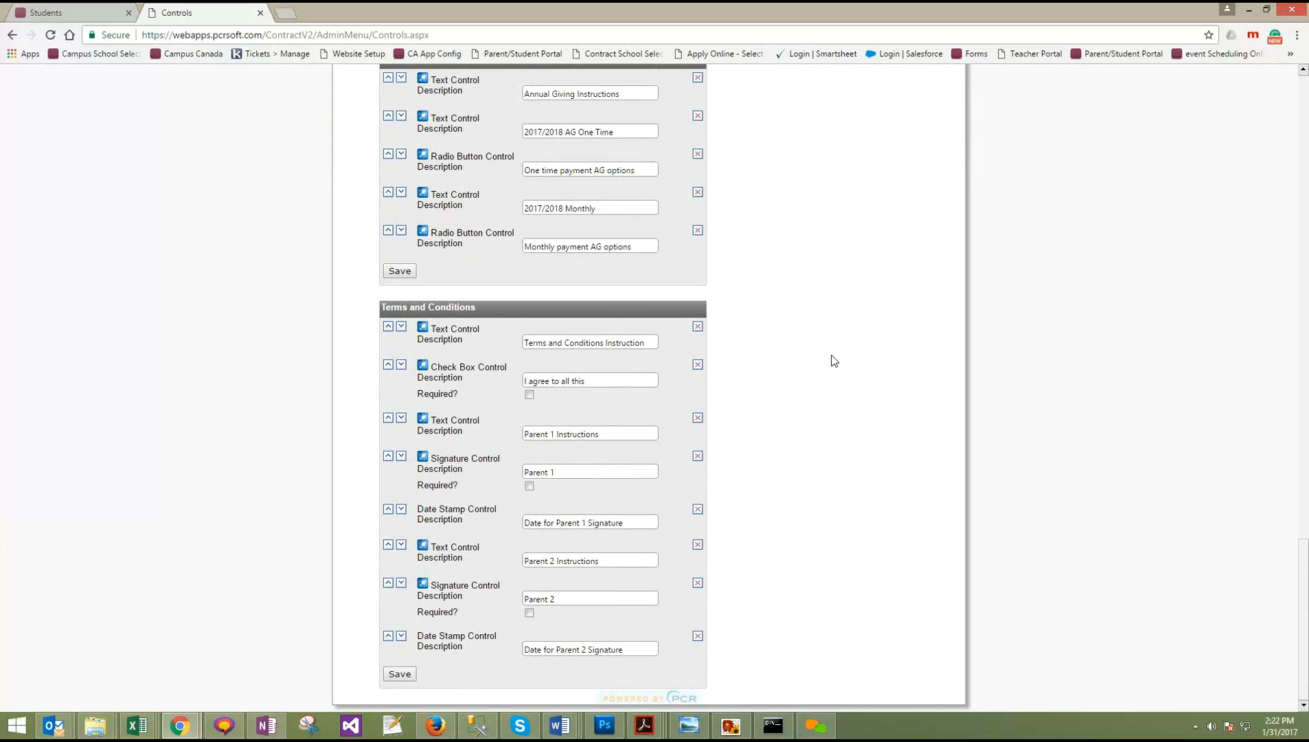
scroll(808, 379, up, 1)
scroll(604, 475, down, 1)
scroll(689, 460, up, 18)
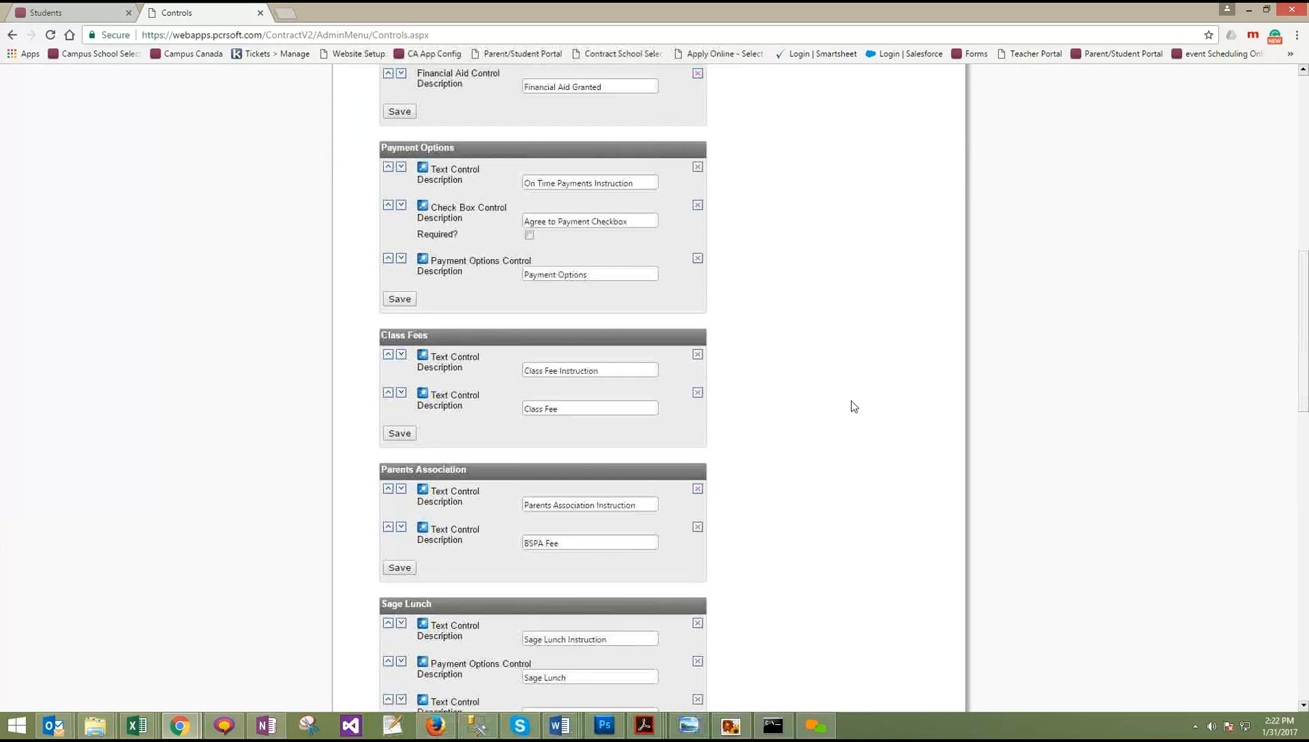
scroll(852, 401, up, 10)
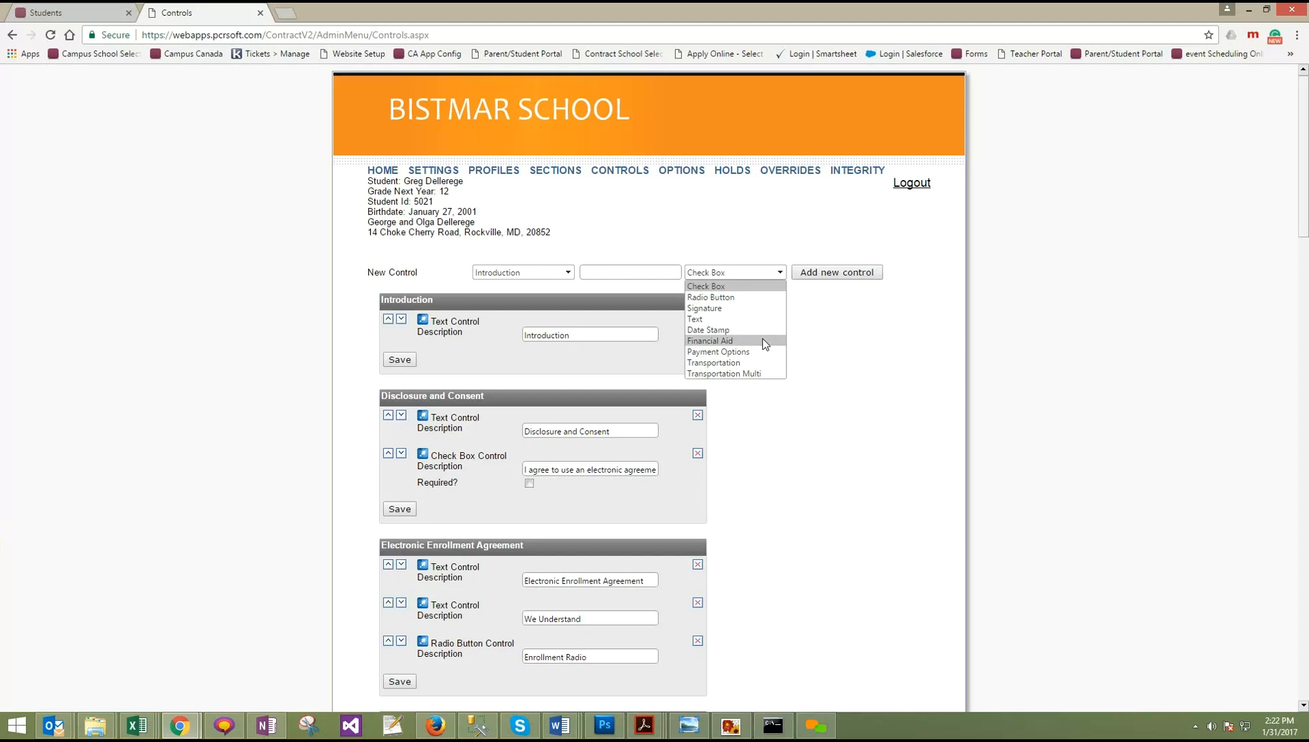
click(843, 352)
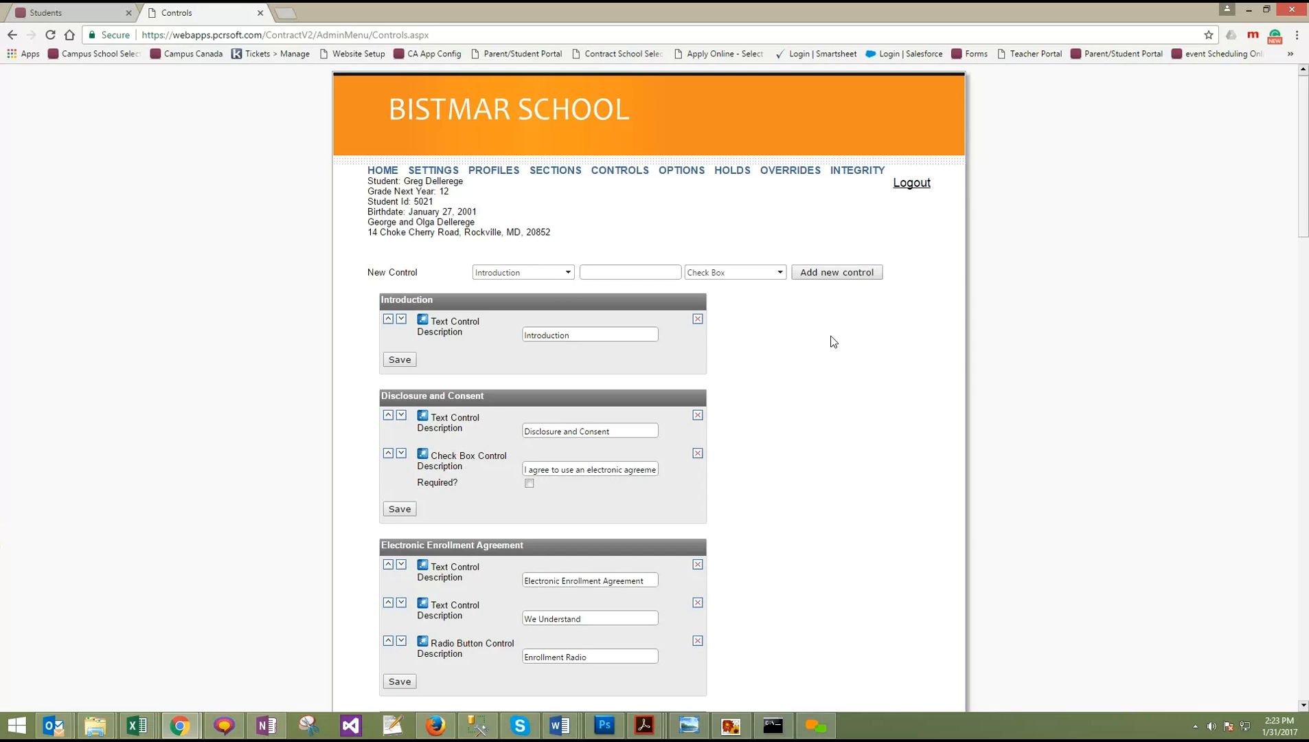
Examine the existing controls down to the Payment Options section and choose Payment Options as a new control's type
scroll(810, 391, down, 2)
scroll(755, 499, down, 2)
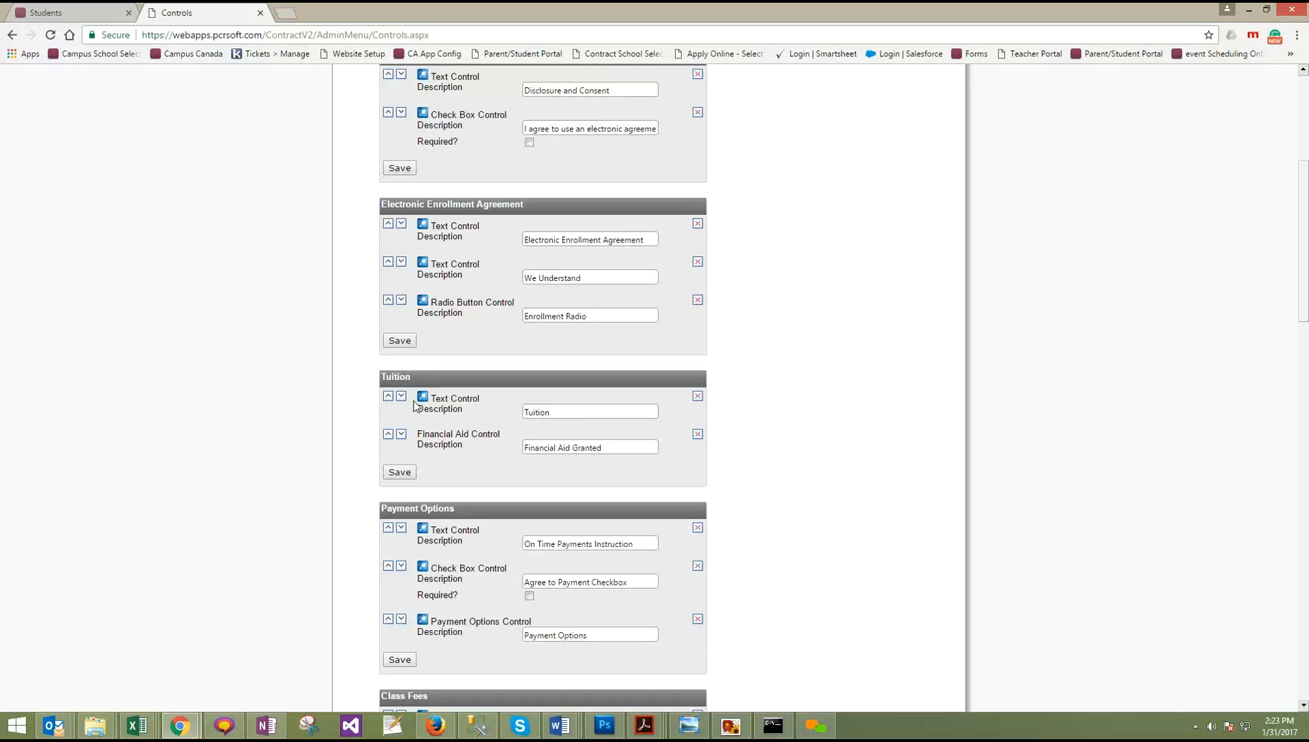
scroll(798, 374, up, 4)
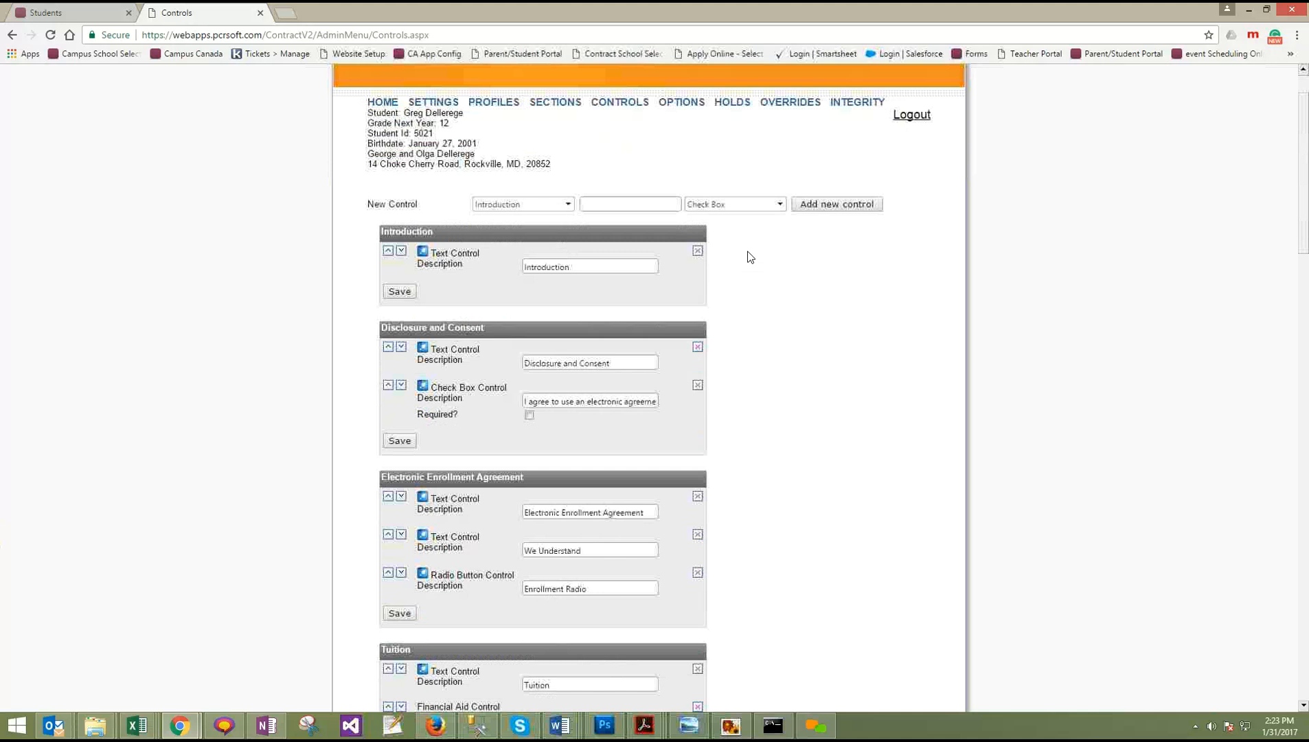
click(750, 208)
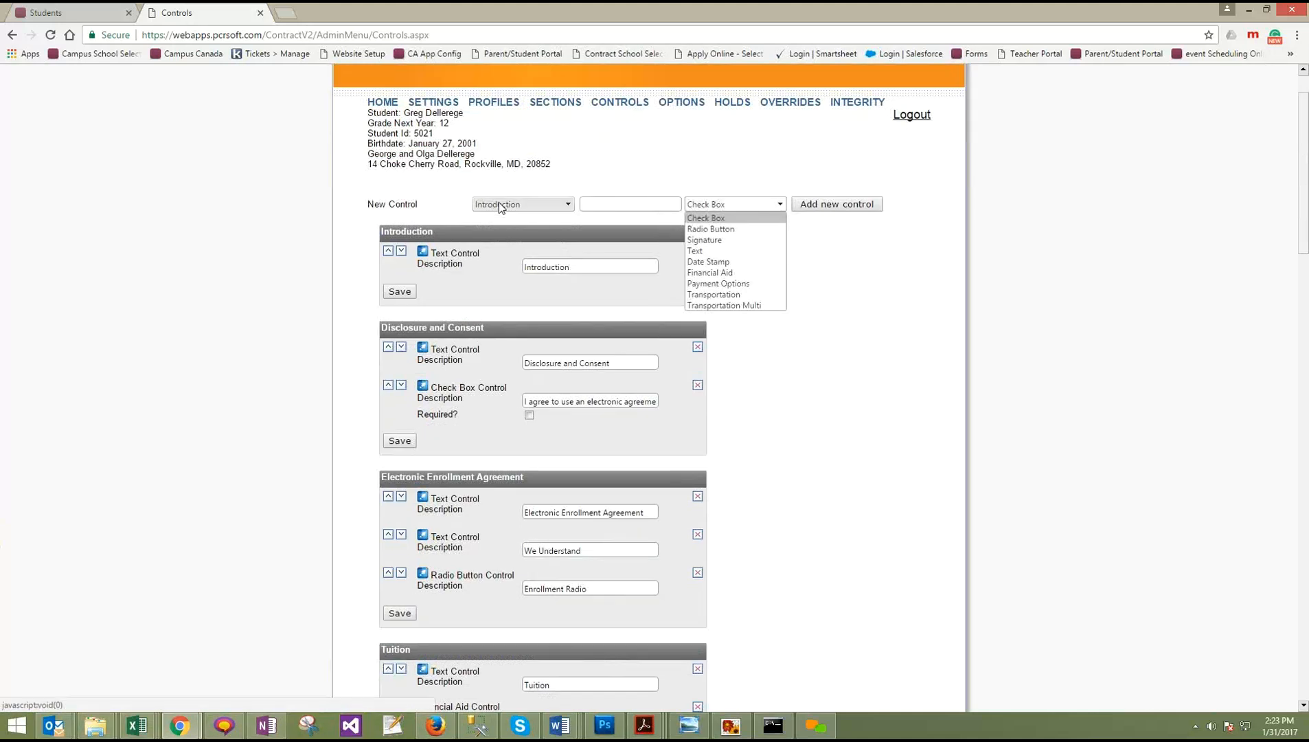
click(499, 204)
click(736, 204)
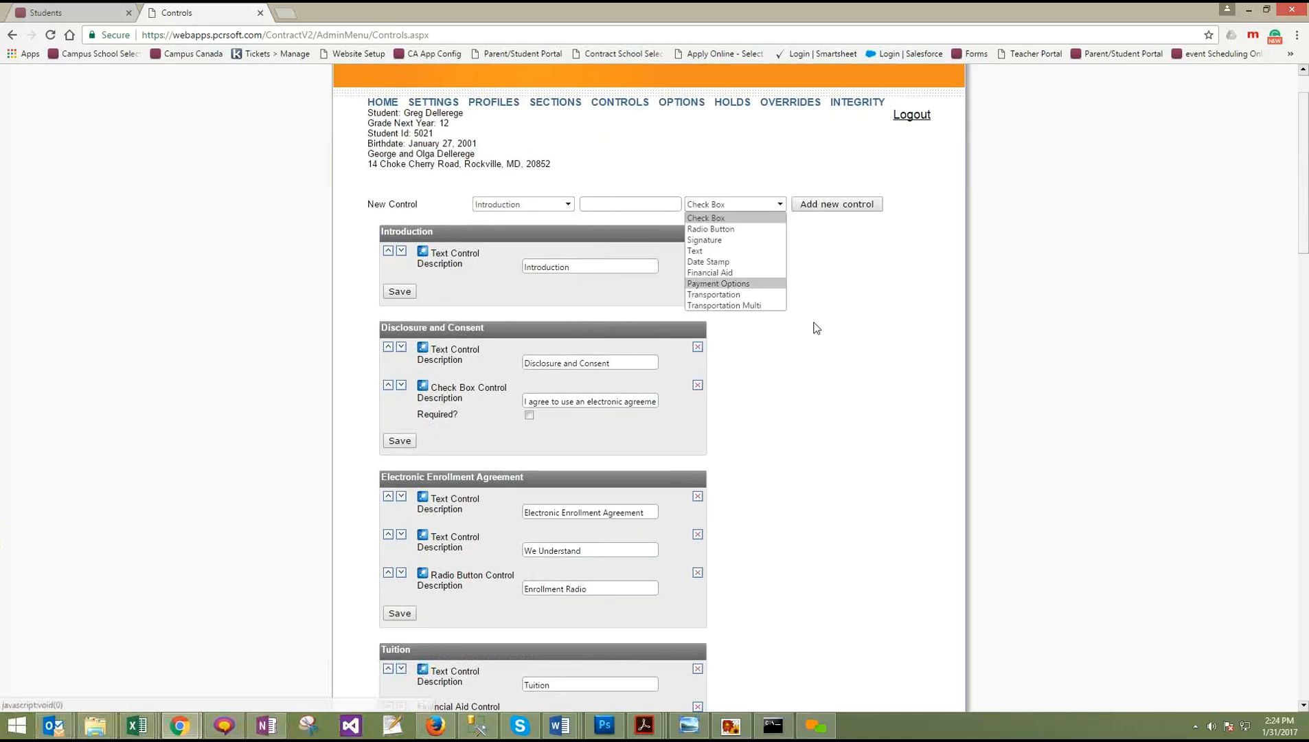
click(856, 353)
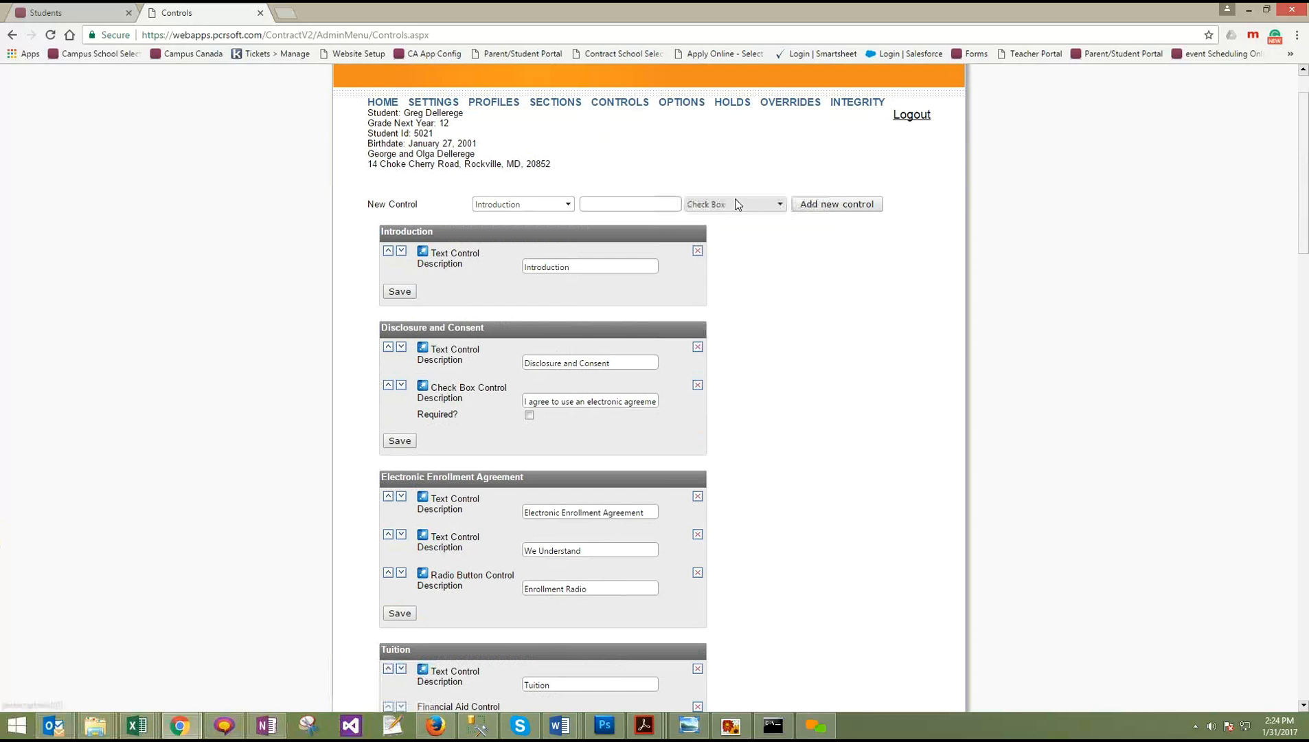
click(736, 204)
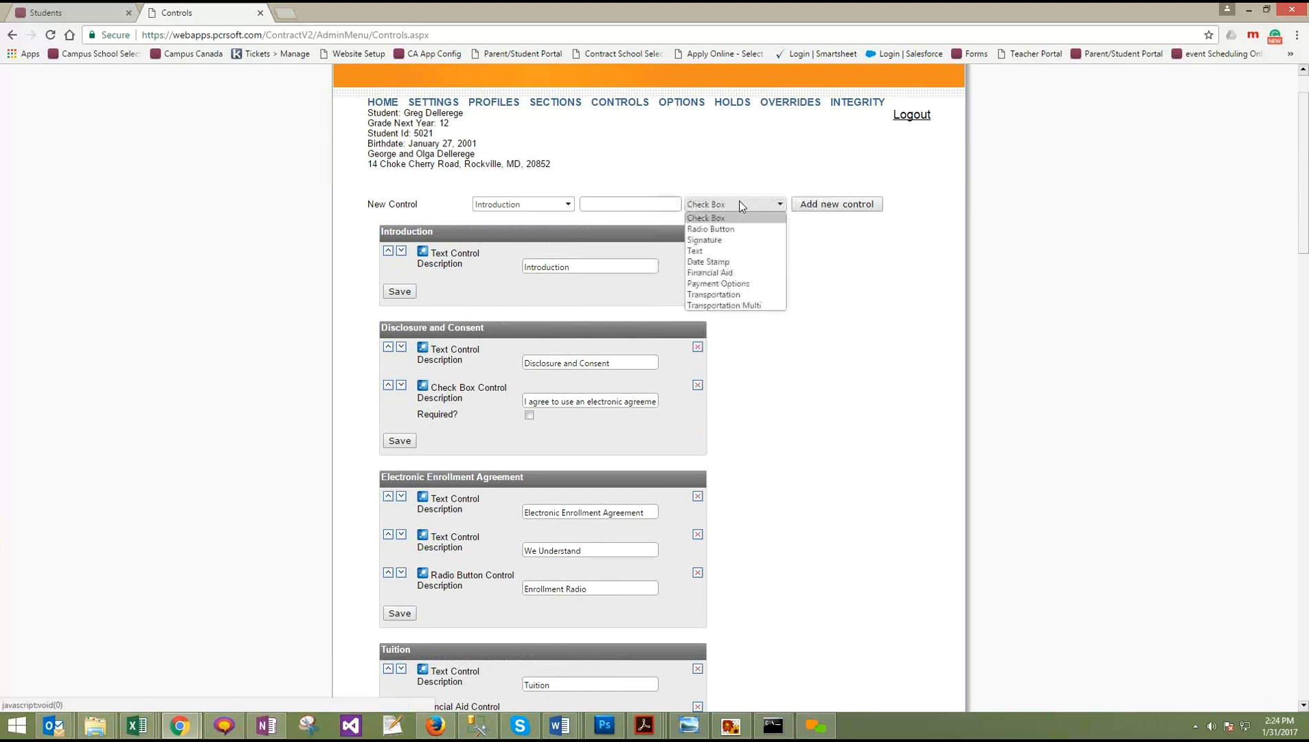
click(739, 284)
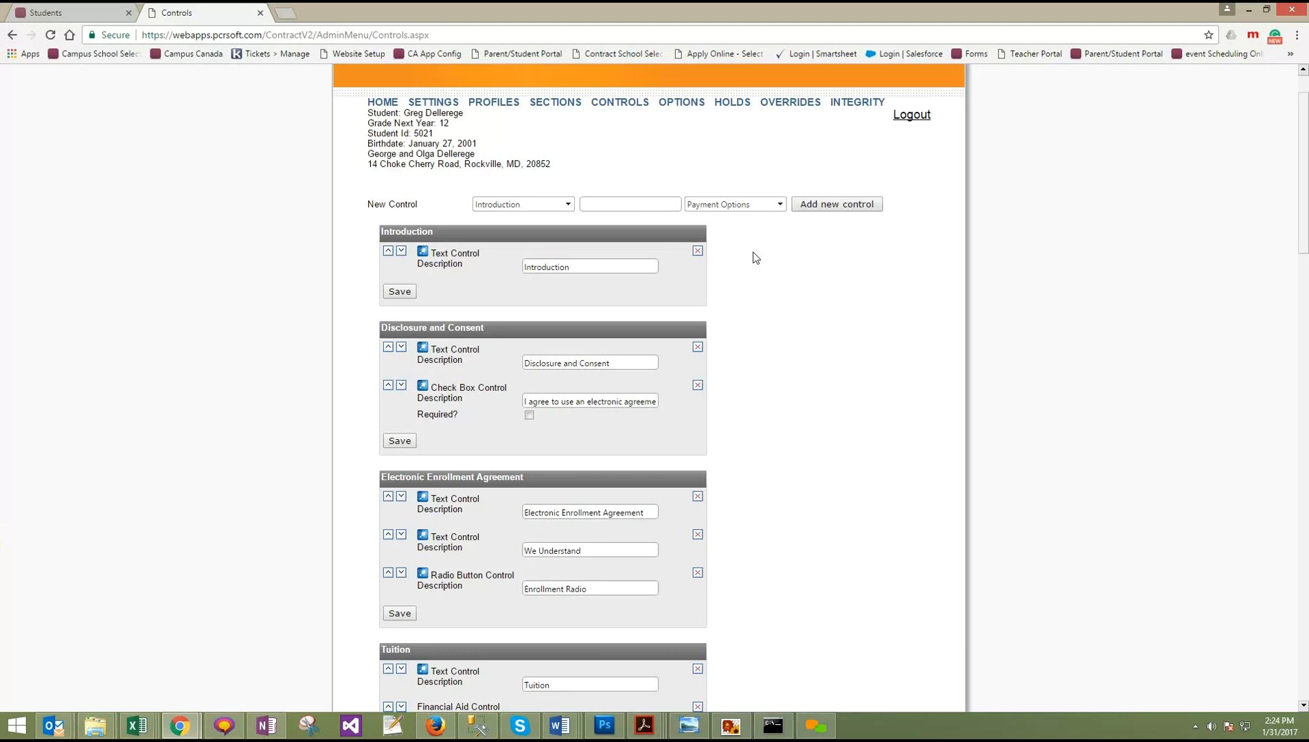
View the options of the On Time Payments Instruction text control in the Payment Options section
scroll(746, 270, down, 2)
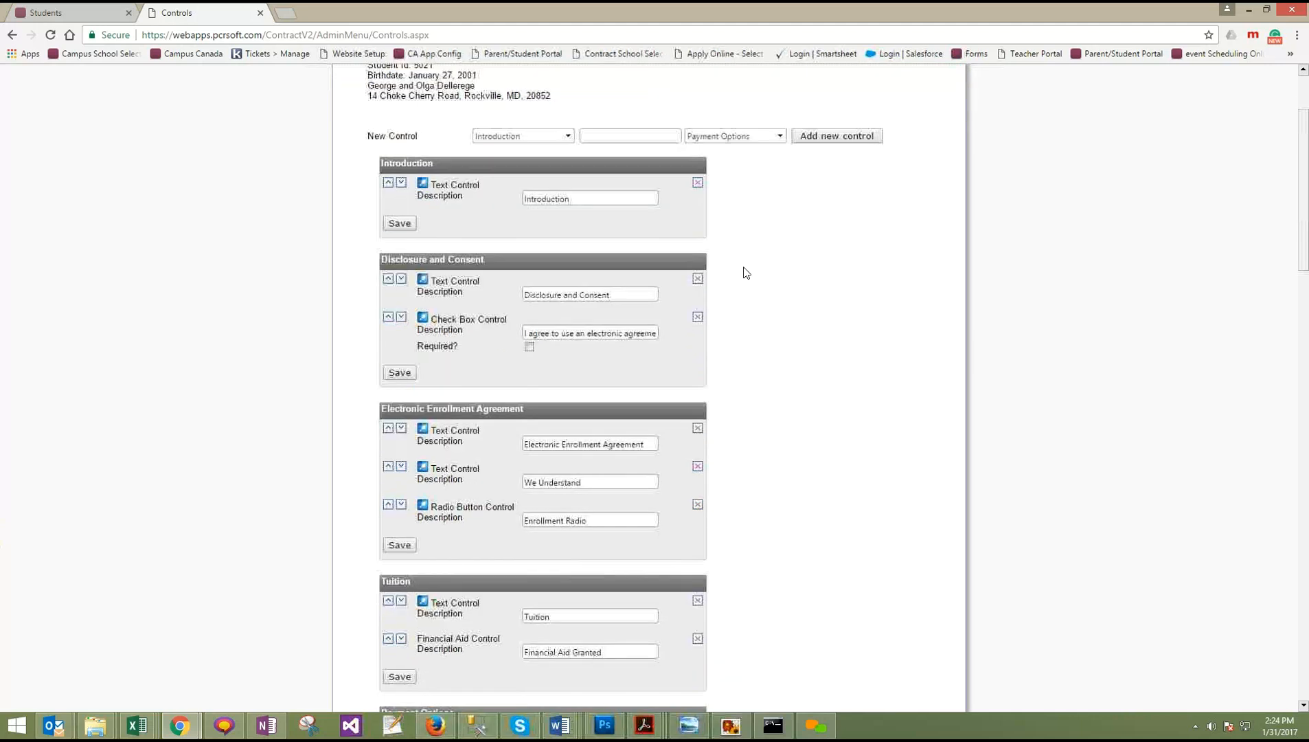
scroll(802, 337, down, 2)
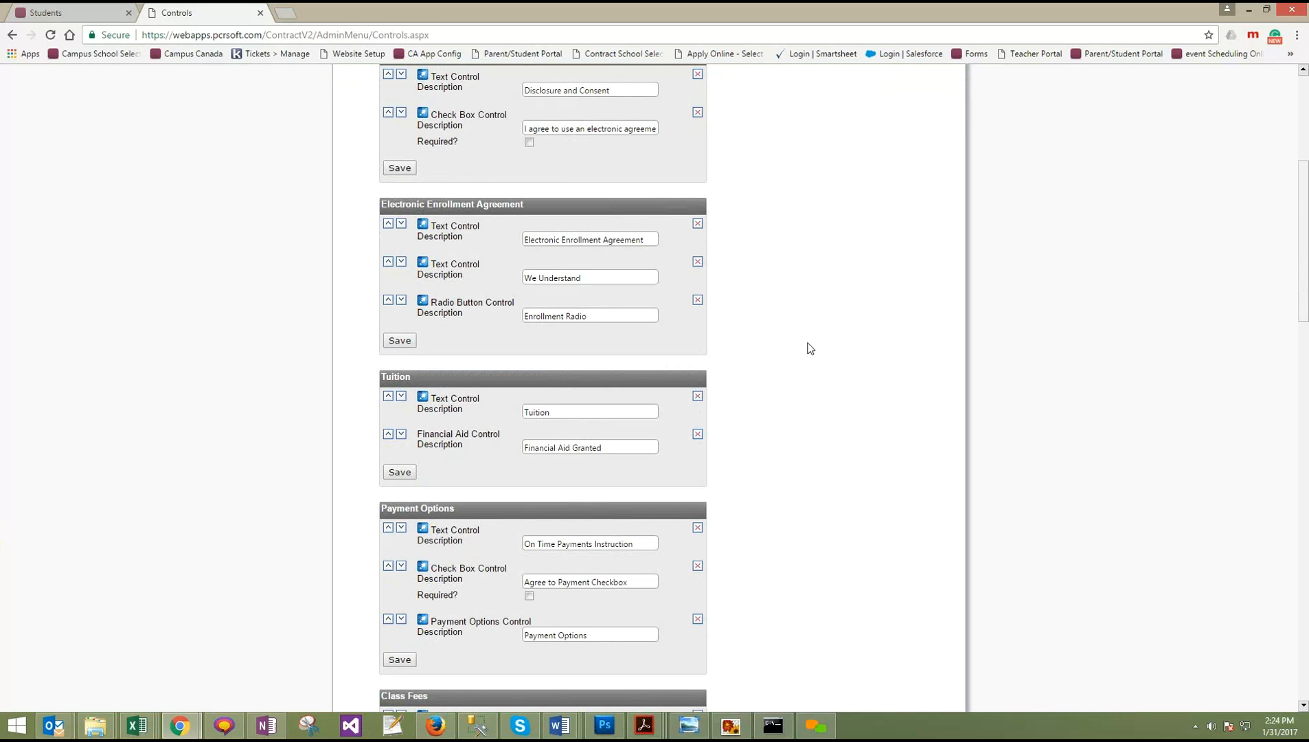
scroll(776, 467, down, 1)
scroll(755, 517, down, 1)
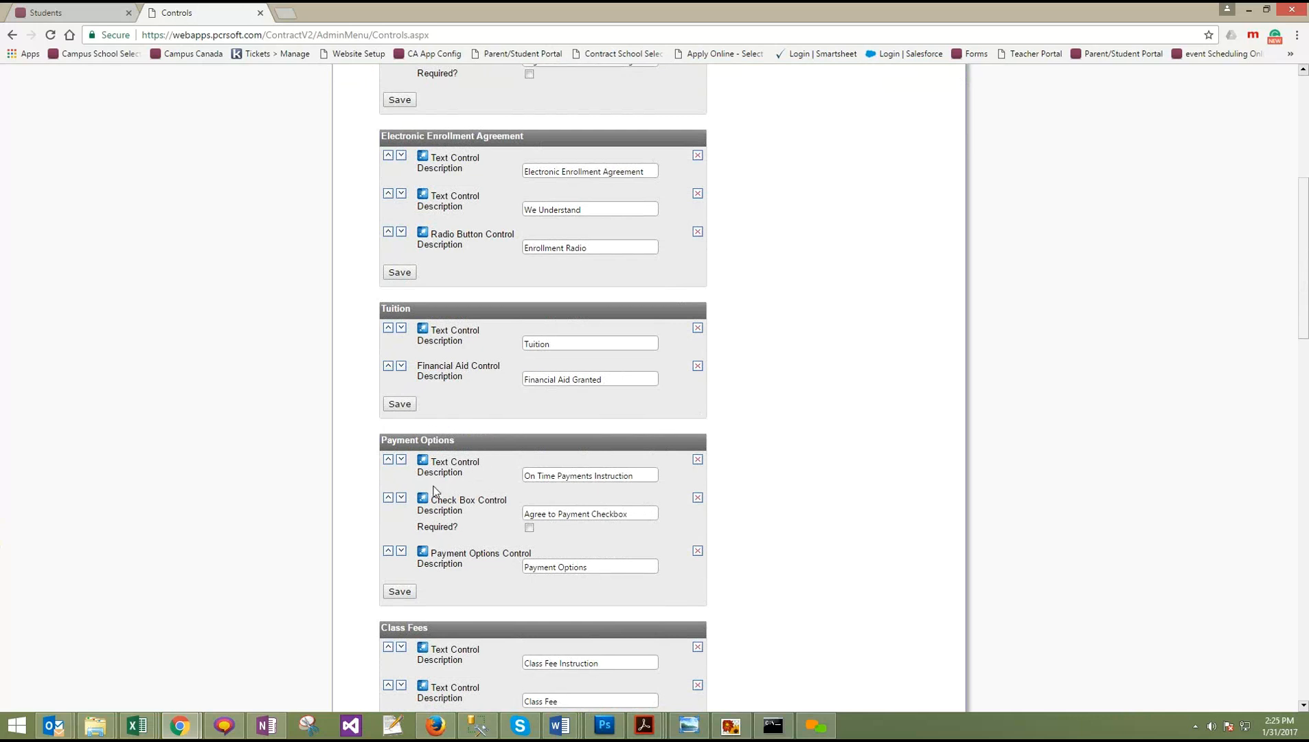
click(423, 461)
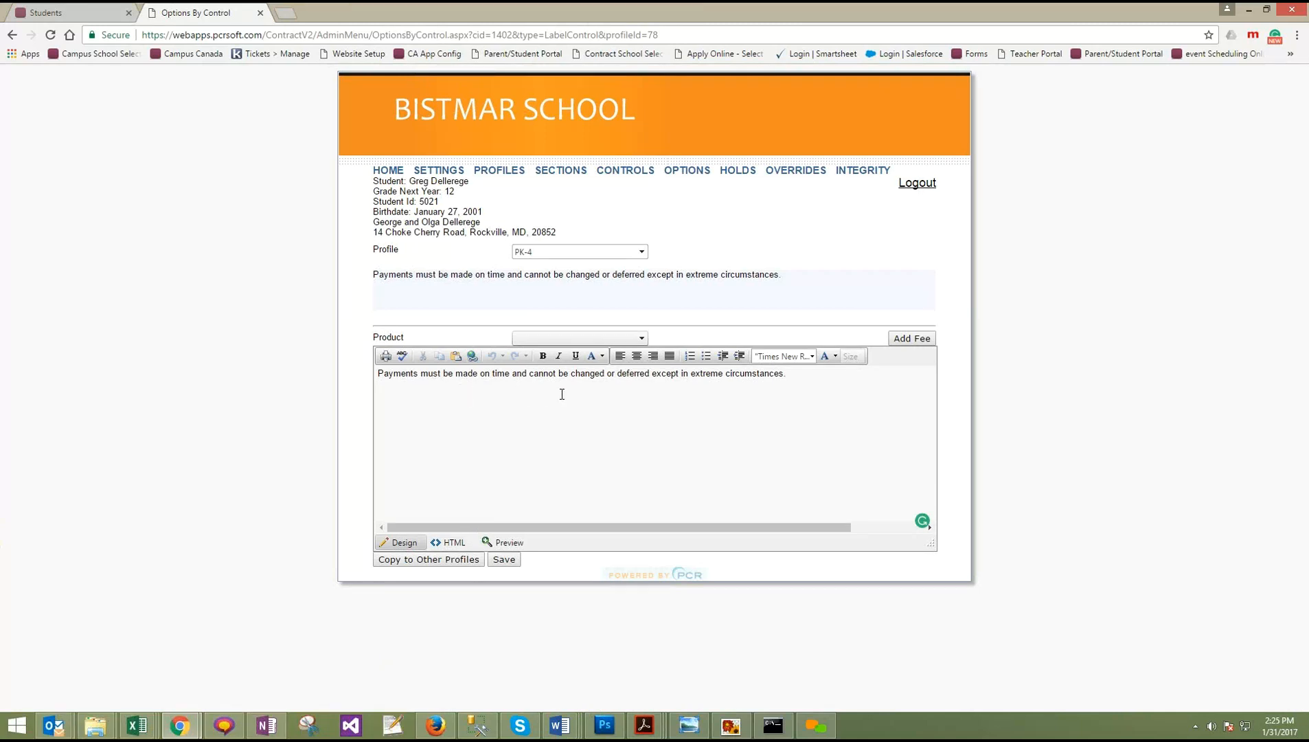
Return to the controls page and open the options of the Payment Options section's payment options control
click(642, 171)
scroll(622, 371, down, 3)
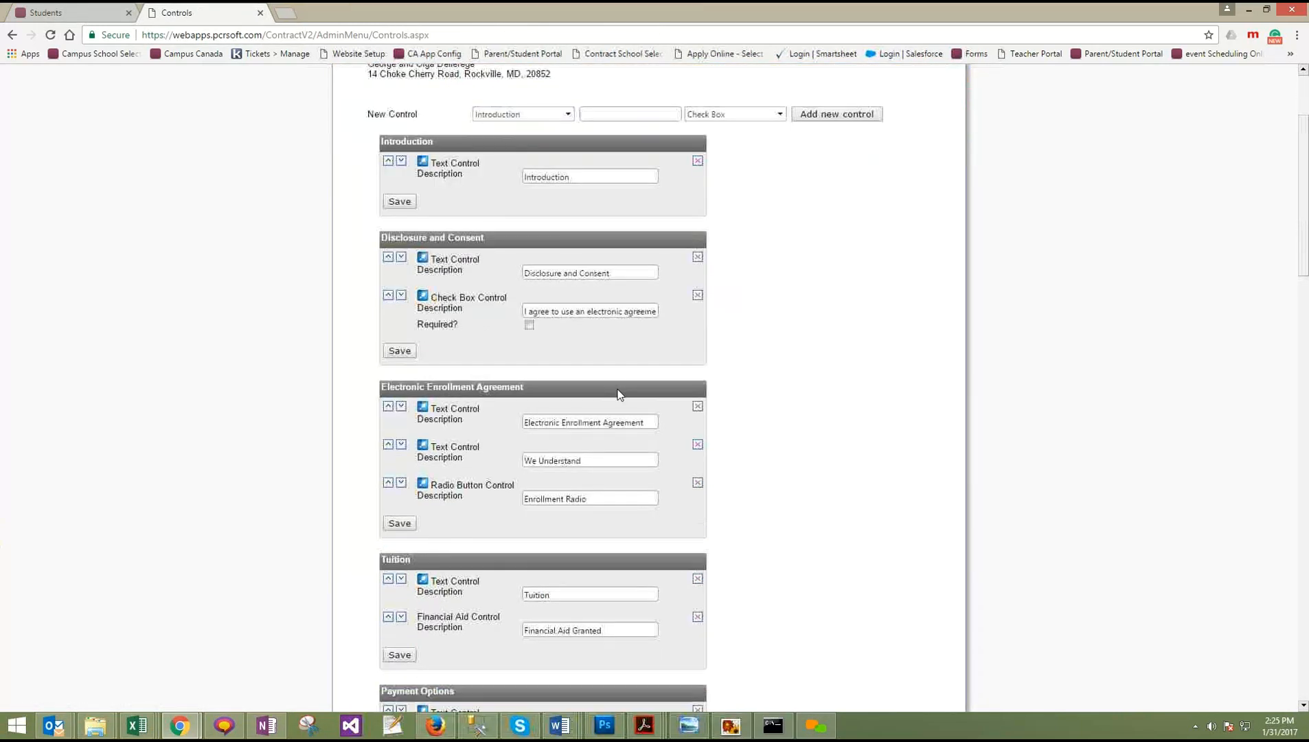
scroll(620, 394, down, 4)
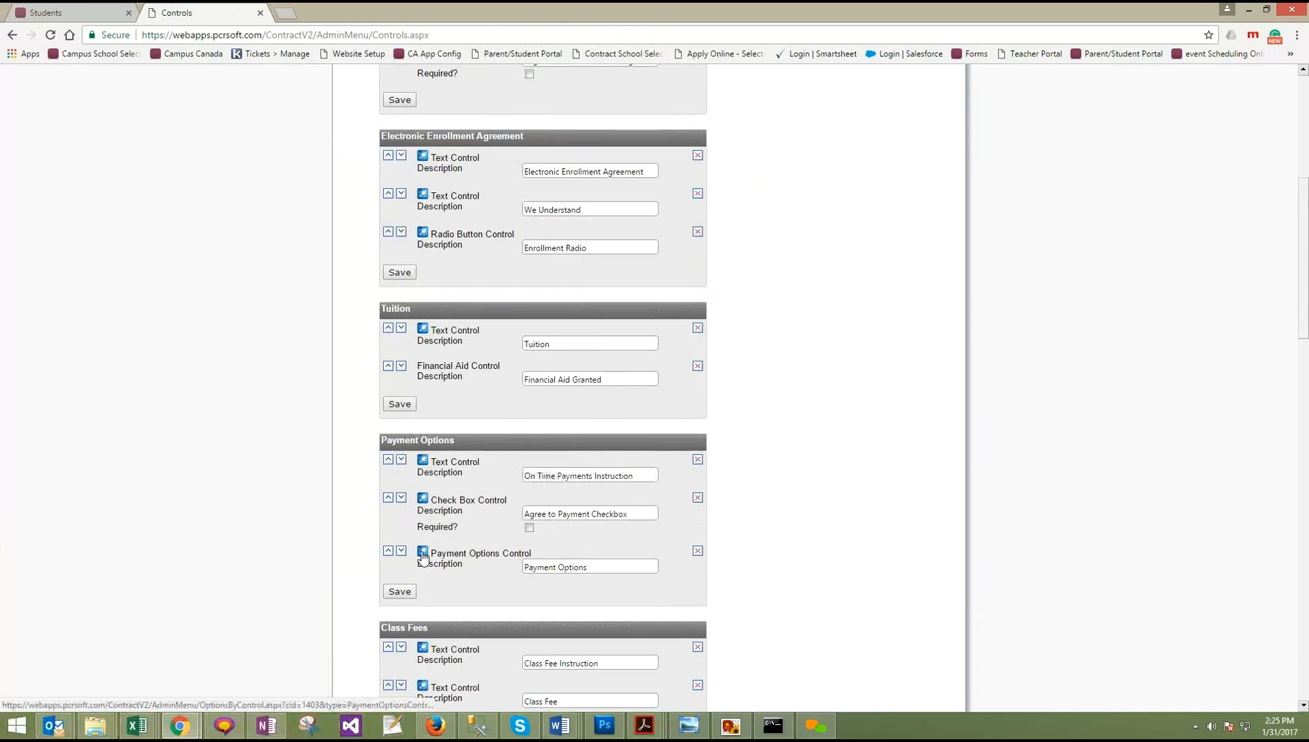
click(423, 556)
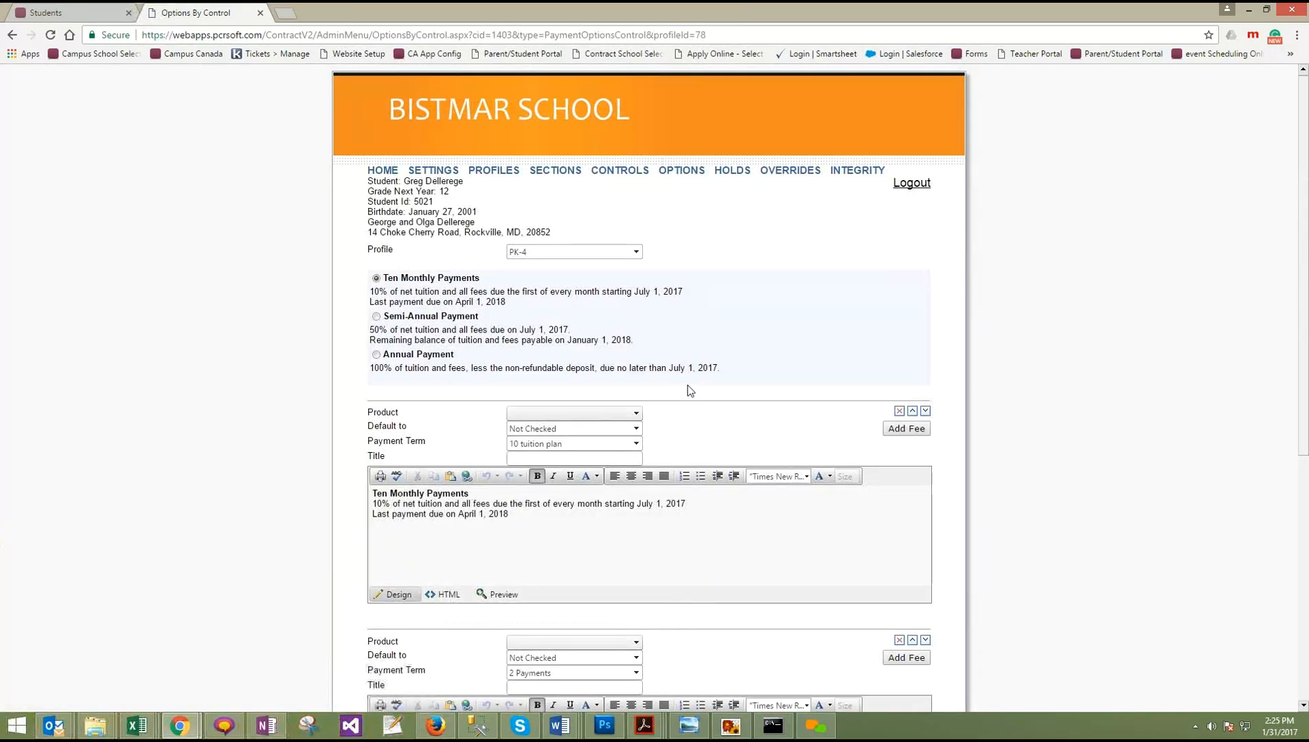
View the payment term choices for the Ten Monthly Payments option and dismiss the e-mail notification
scroll(689, 390, down, 1)
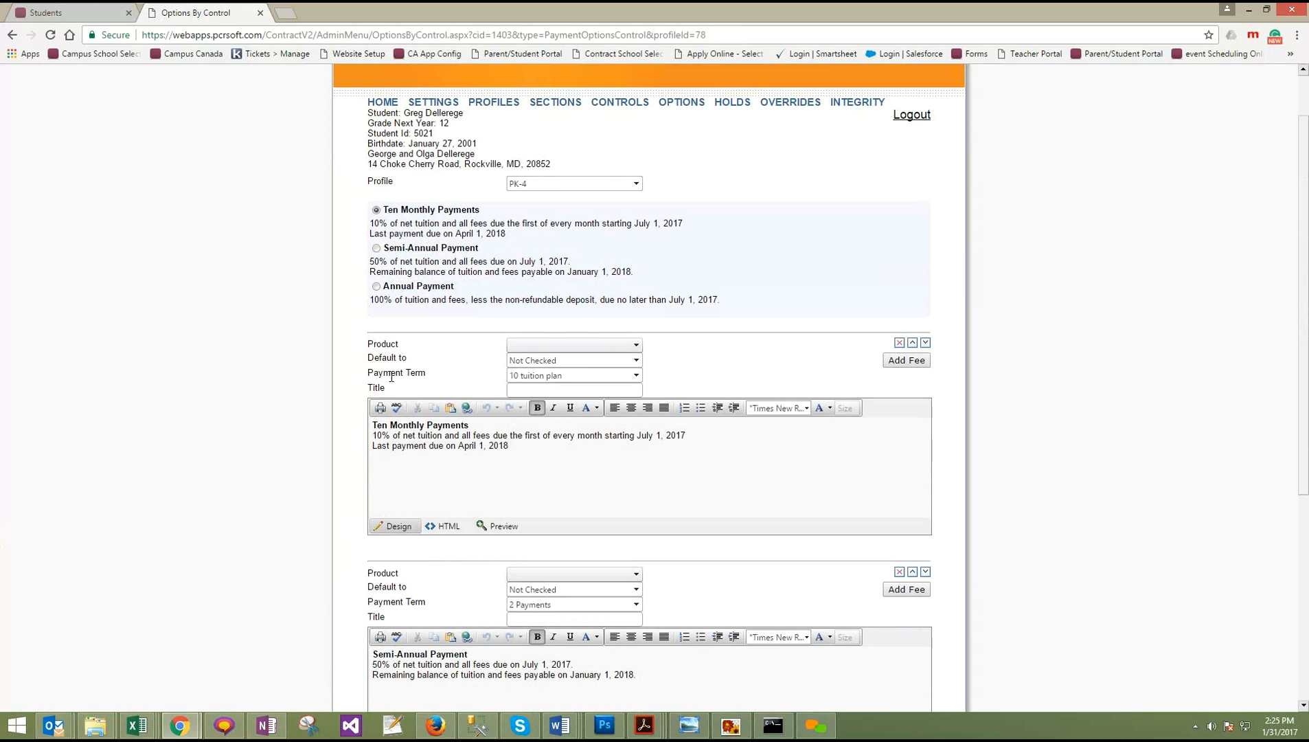
drag(368, 373, 438, 375)
click(534, 377)
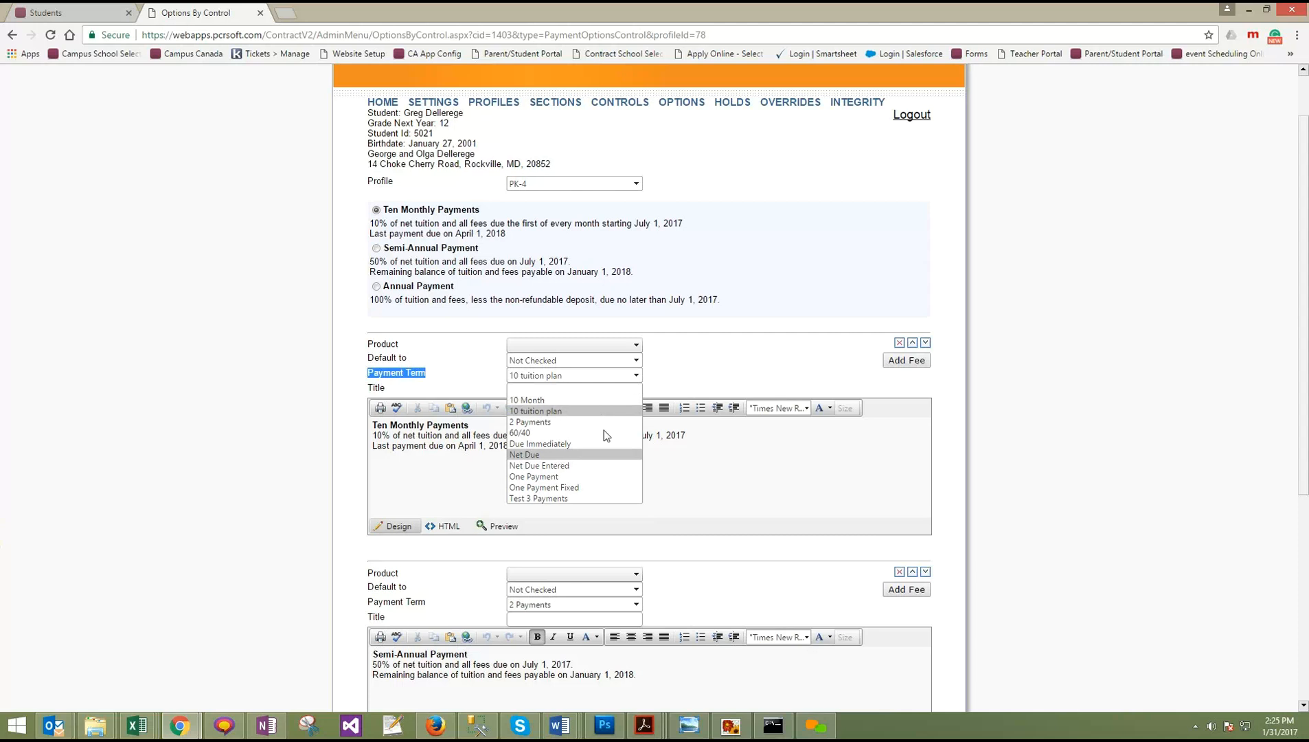
click(717, 349)
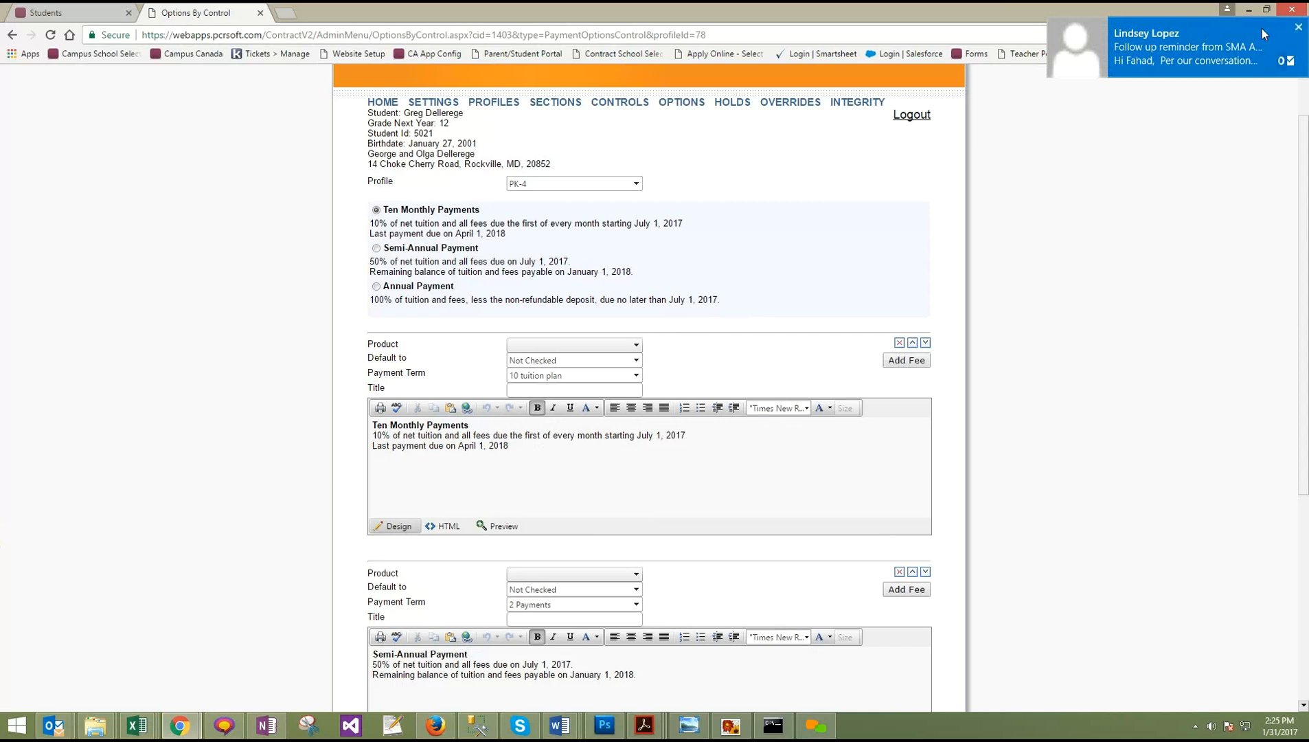
click(1298, 27)
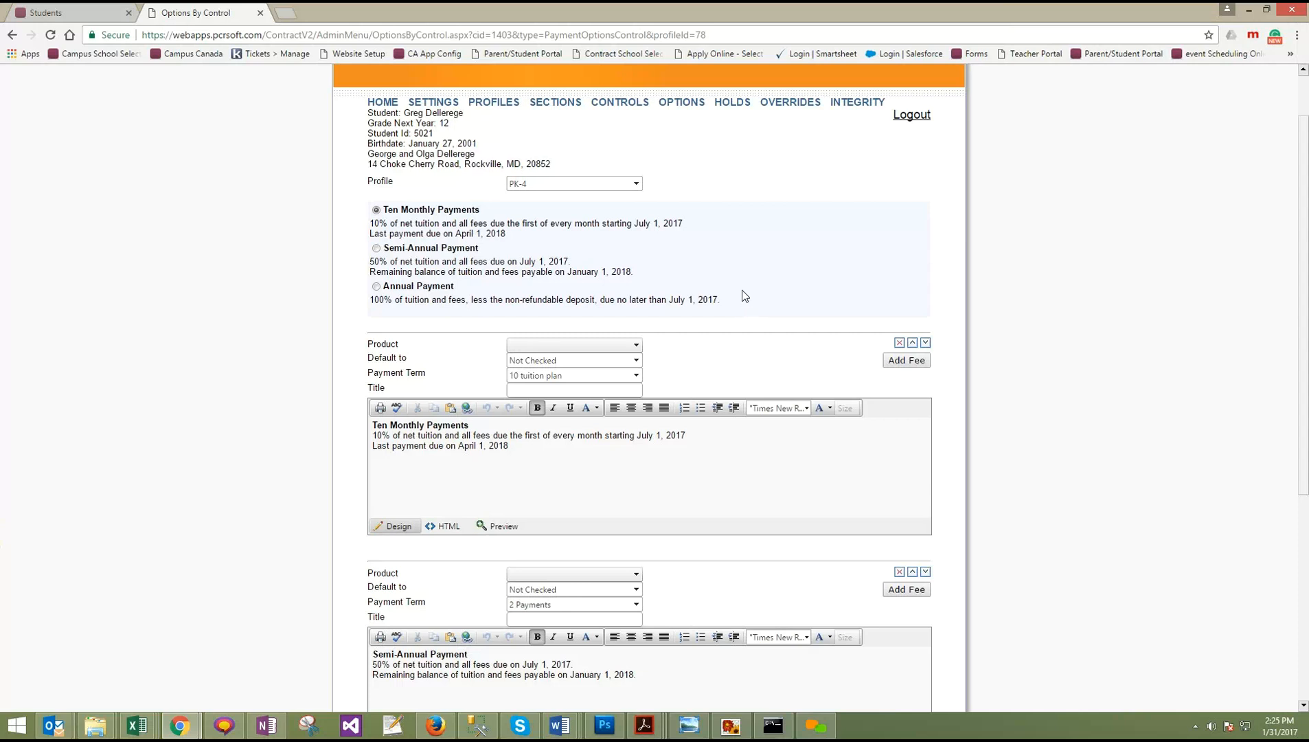
Examine the Ten Monthly, Semi-Annual and Annual Payment options, including the payment term choices for Annual Payment
scroll(488, 286, down, 1)
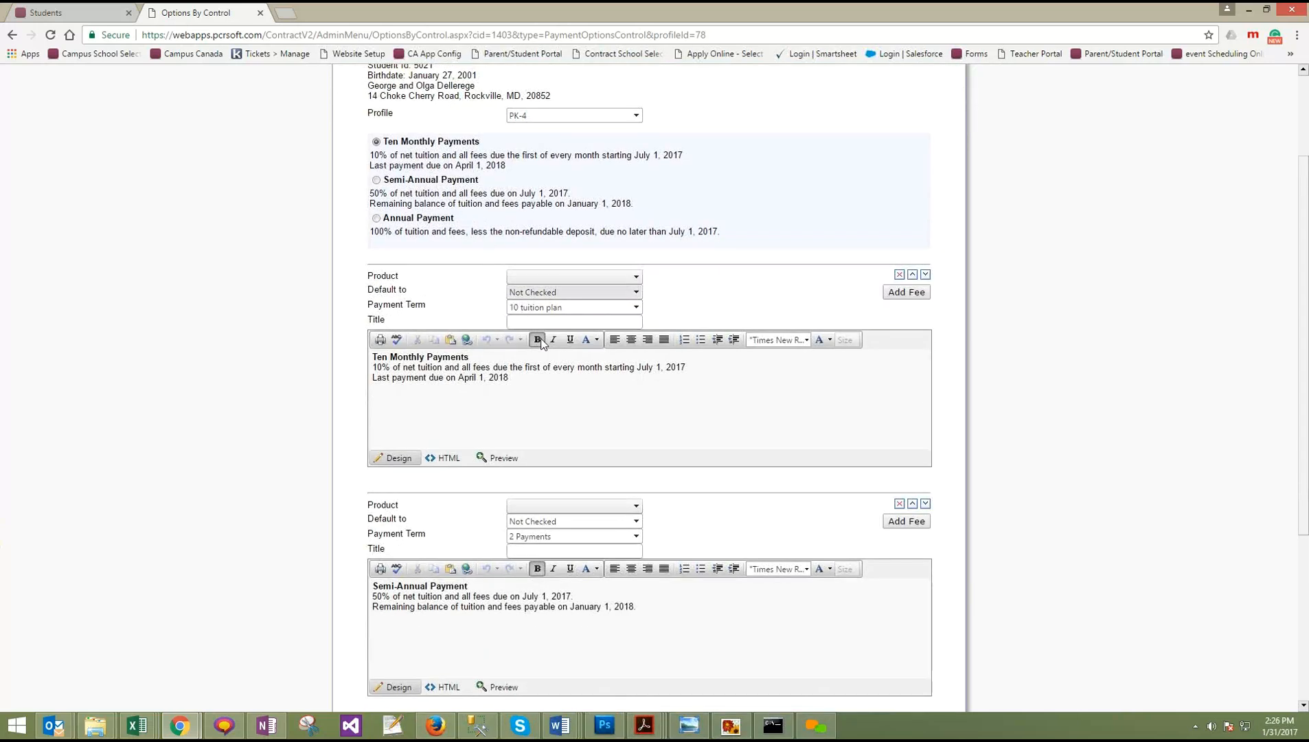
scroll(481, 289, down, 1)
scroll(447, 309, up, 2)
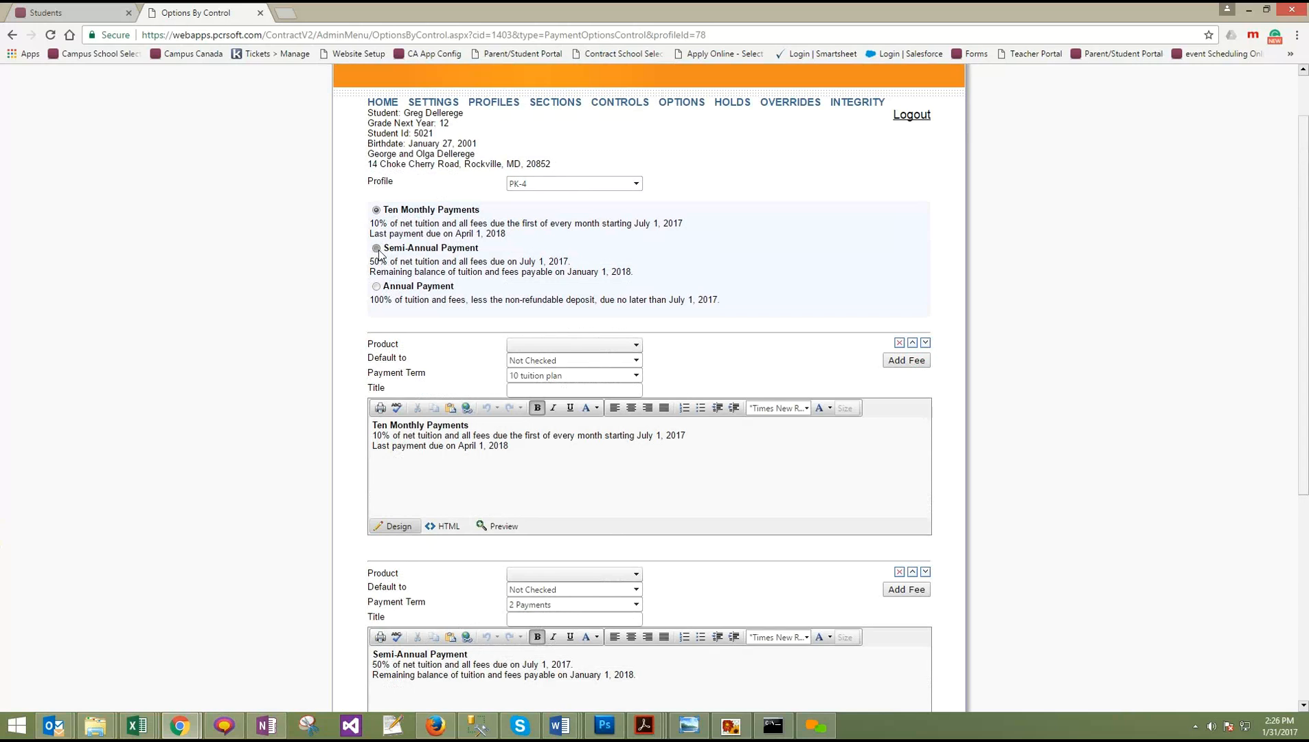
scroll(439, 317, down, 4)
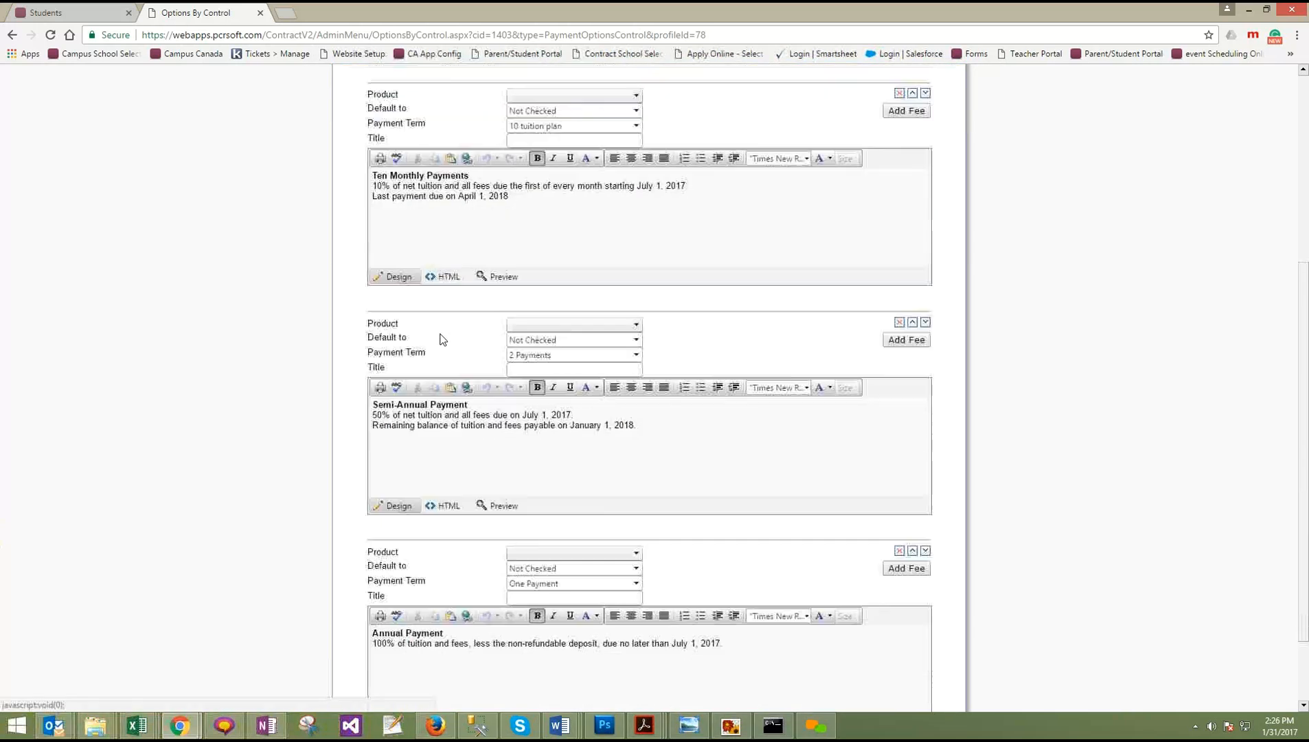
scroll(441, 340, down, 2)
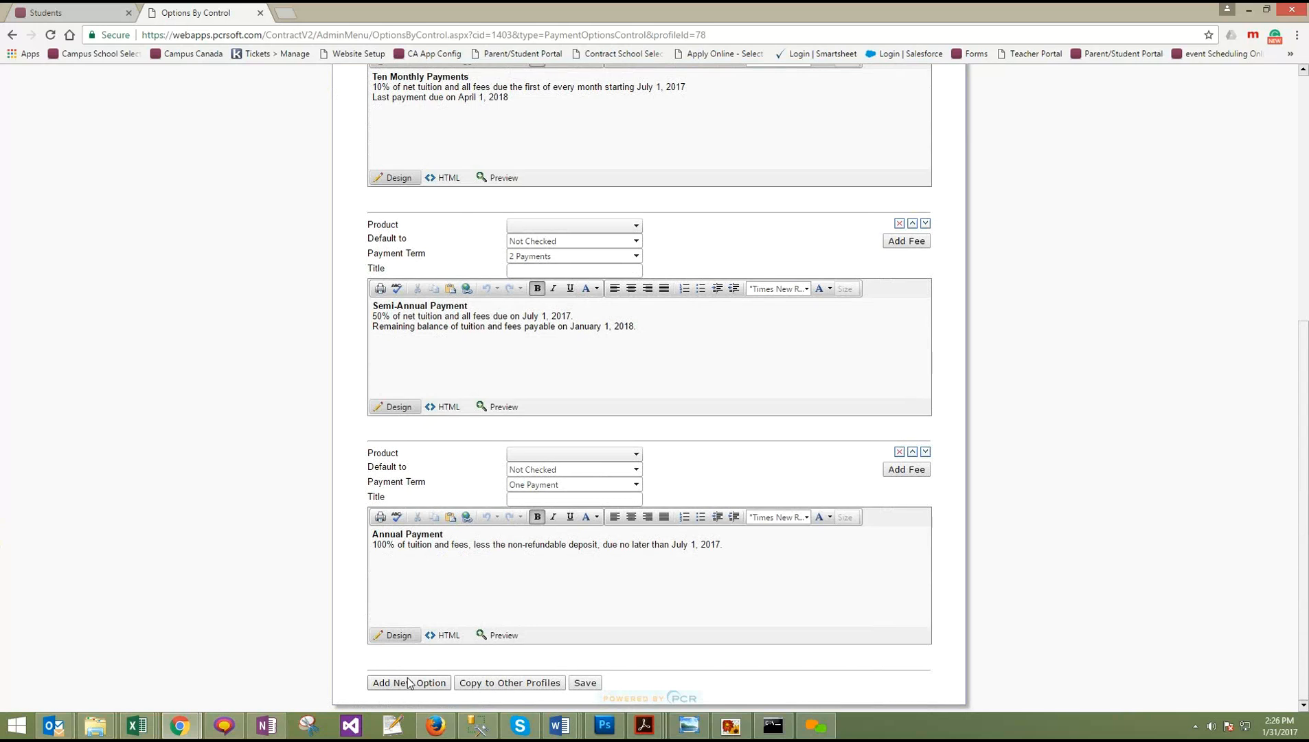
scroll(598, 450, up, 5)
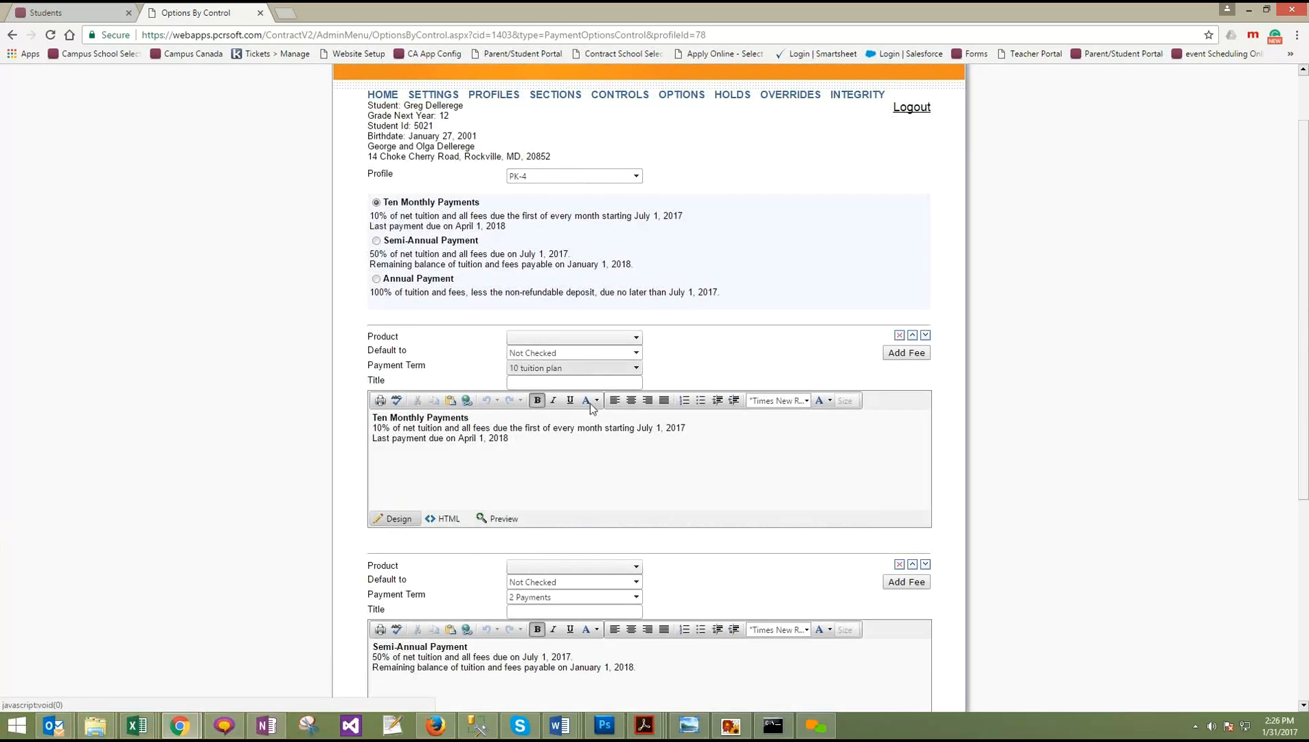
scroll(584, 426, down, 2)
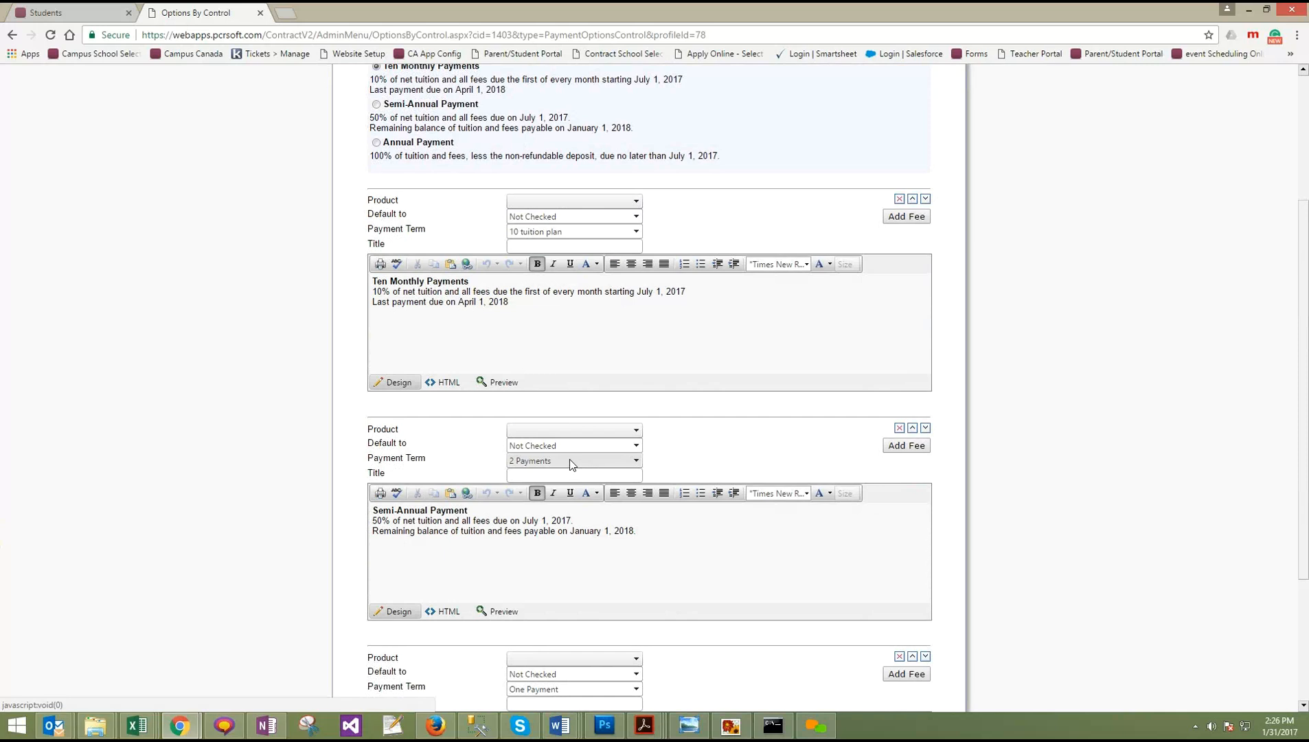
scroll(569, 459, down, 3)
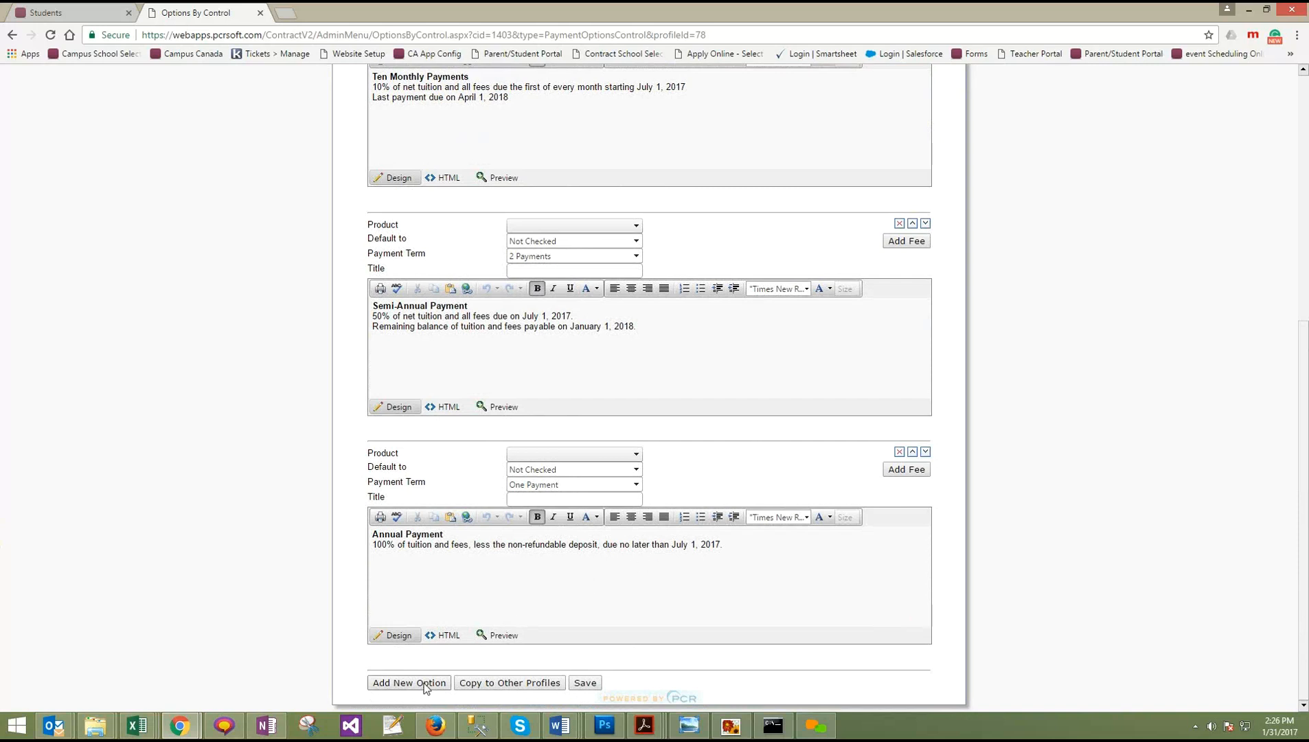
click(617, 486)
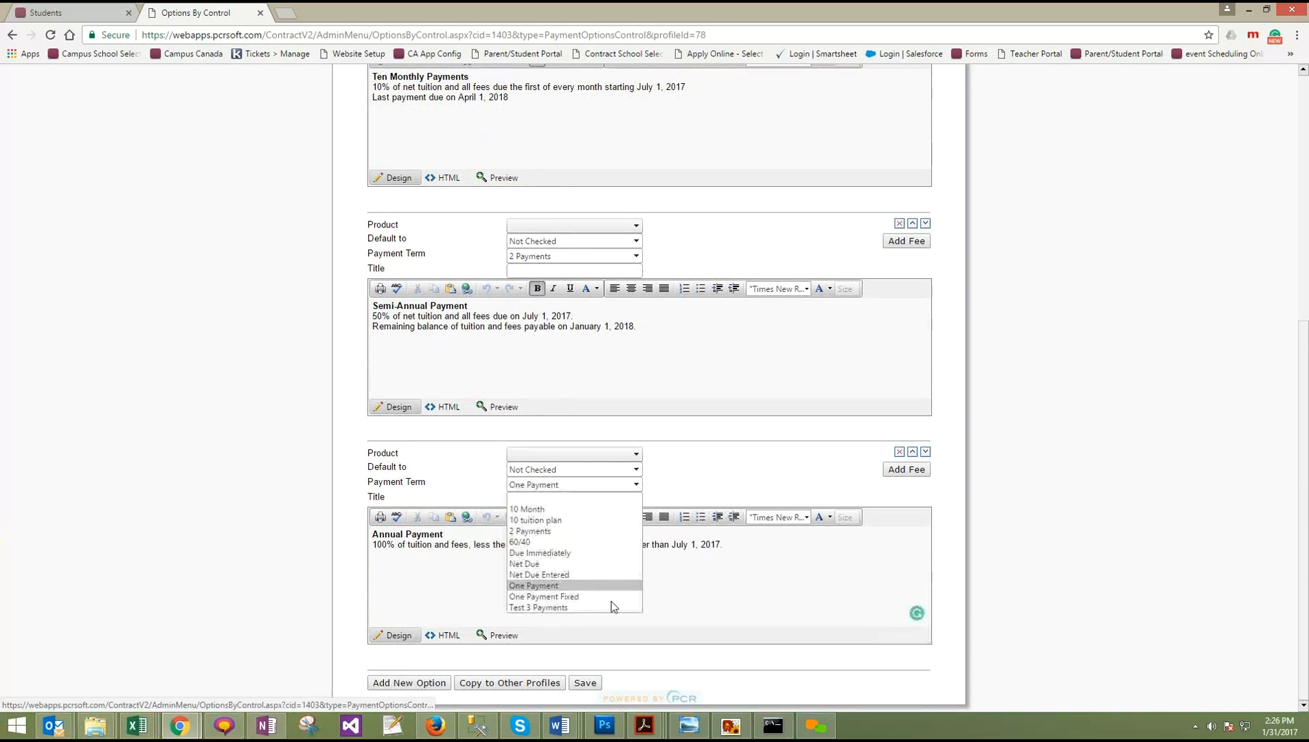
click(727, 465)
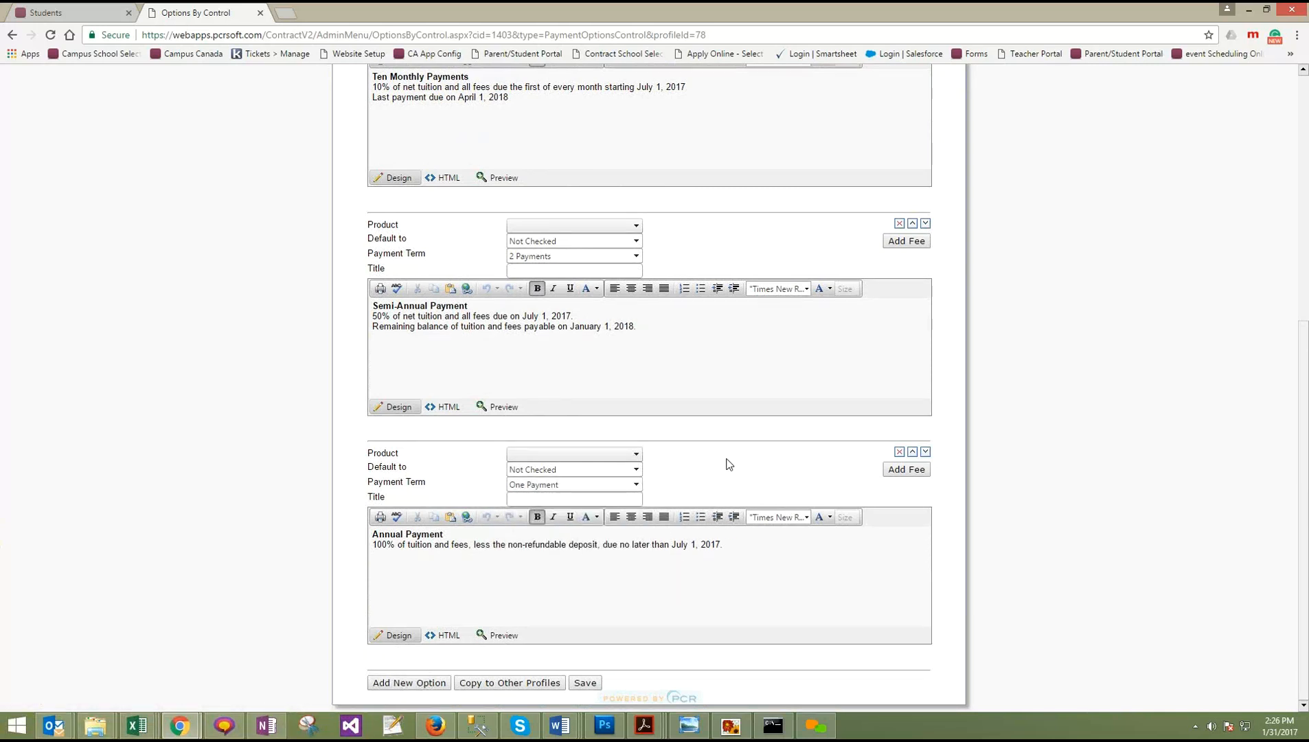
Add a new payment option with the payment term Test 3 Payments and delete it
click(406, 682)
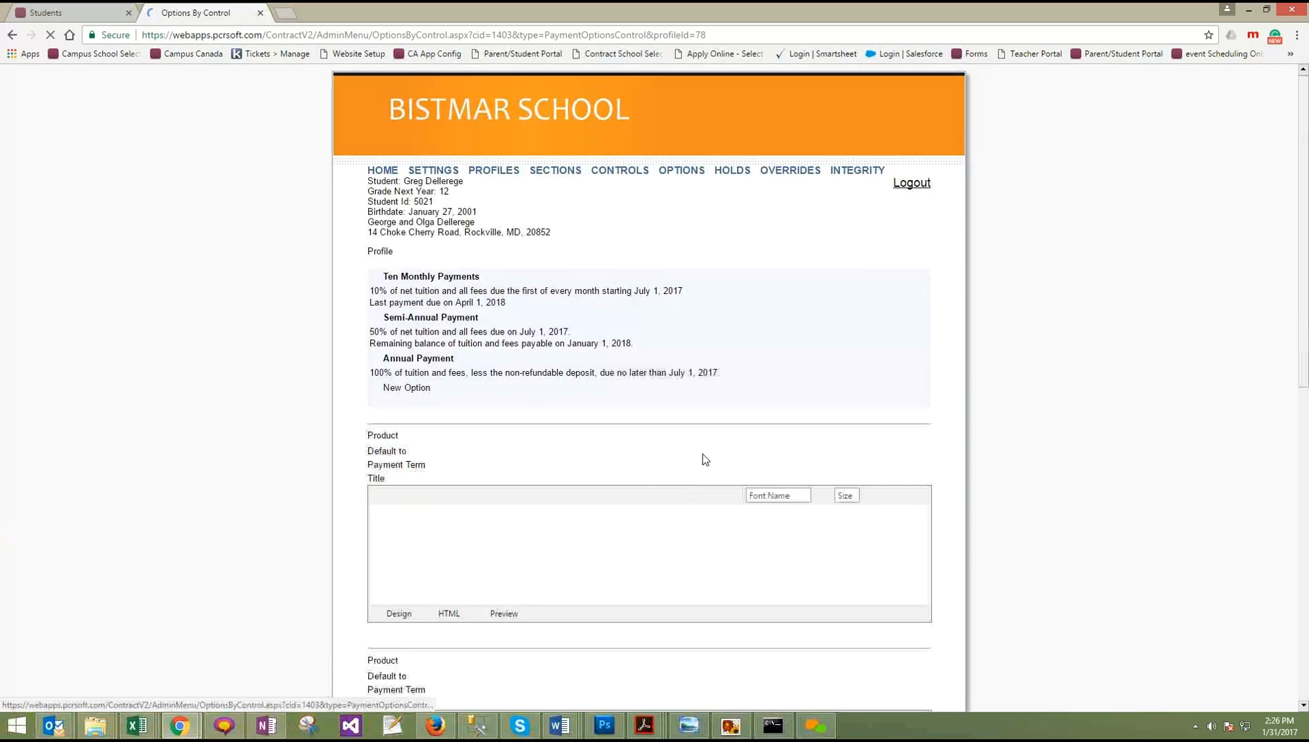
scroll(706, 459, down, 10)
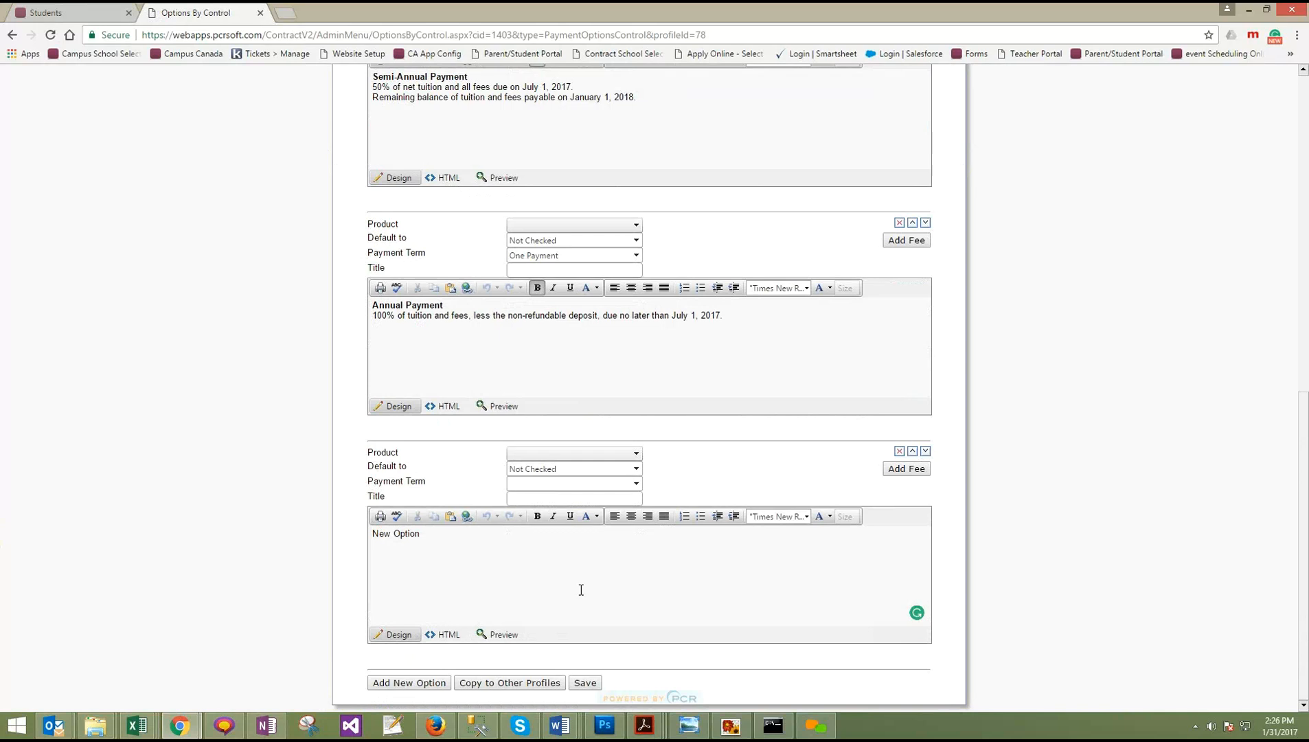
click(535, 484)
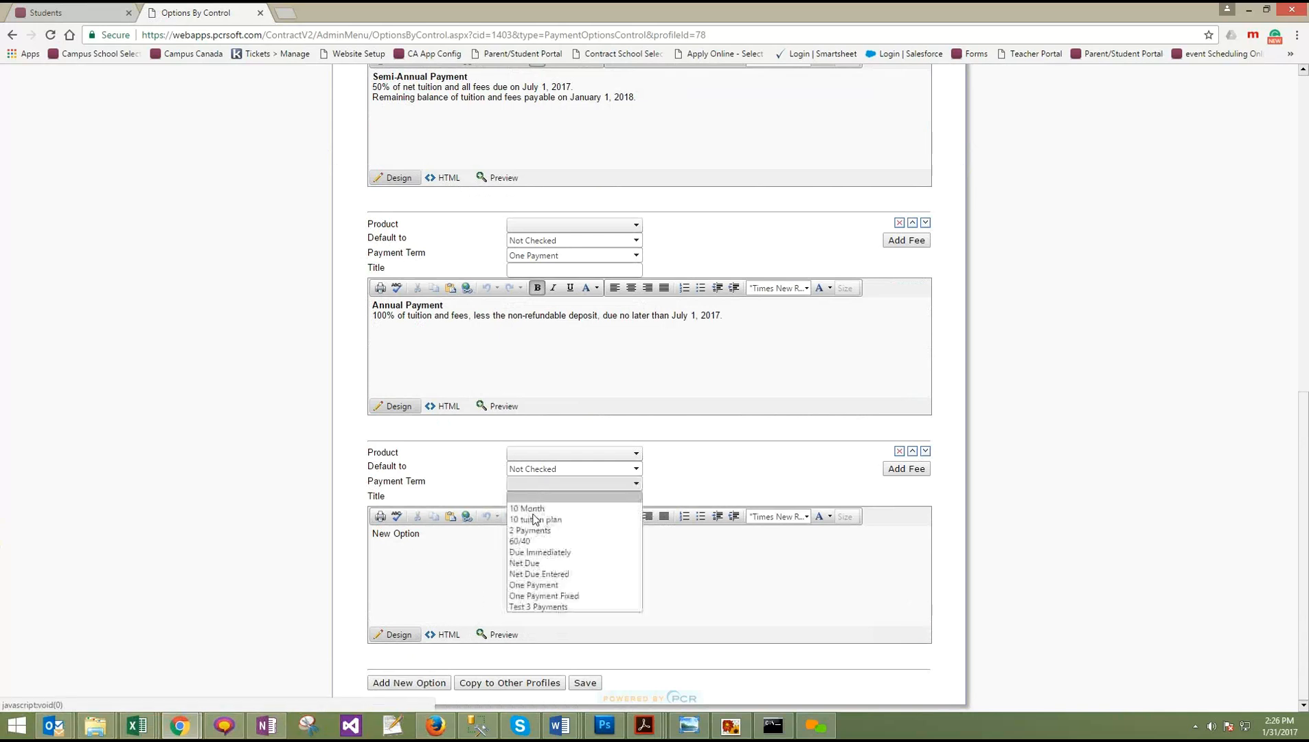
click(536, 606)
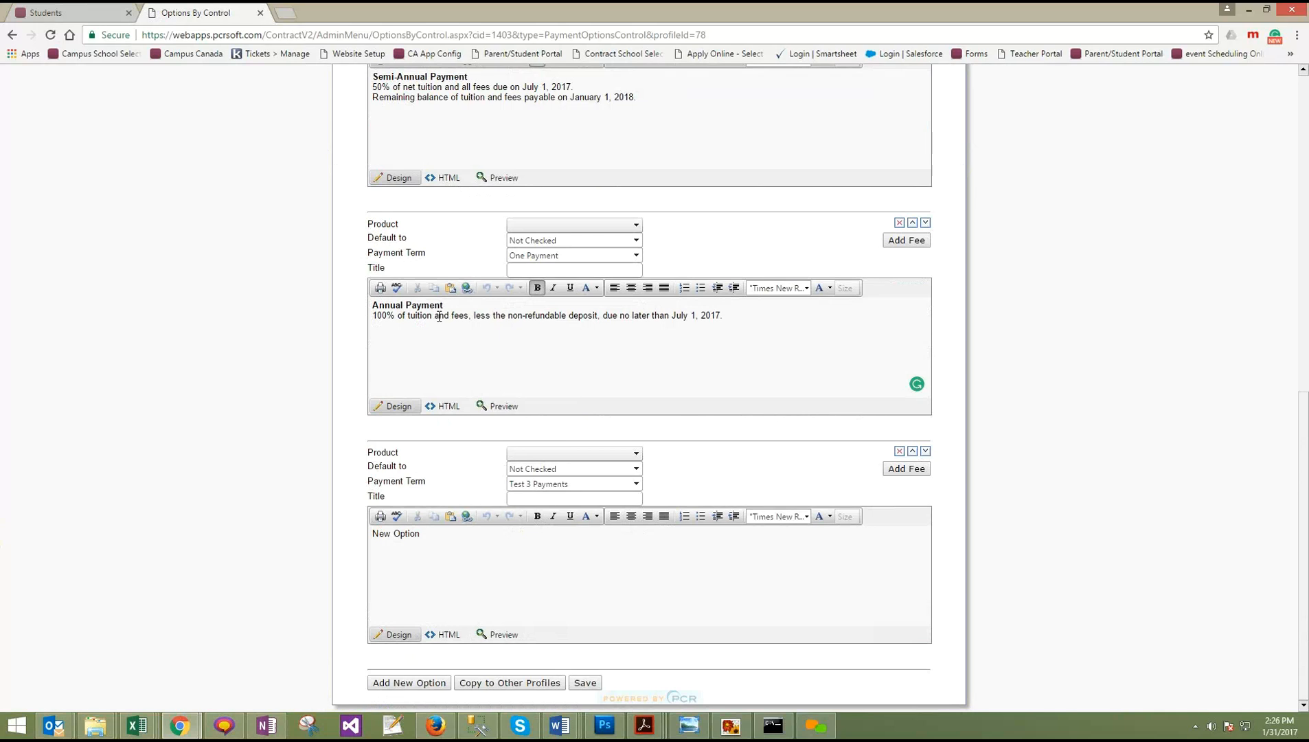
click(900, 453)
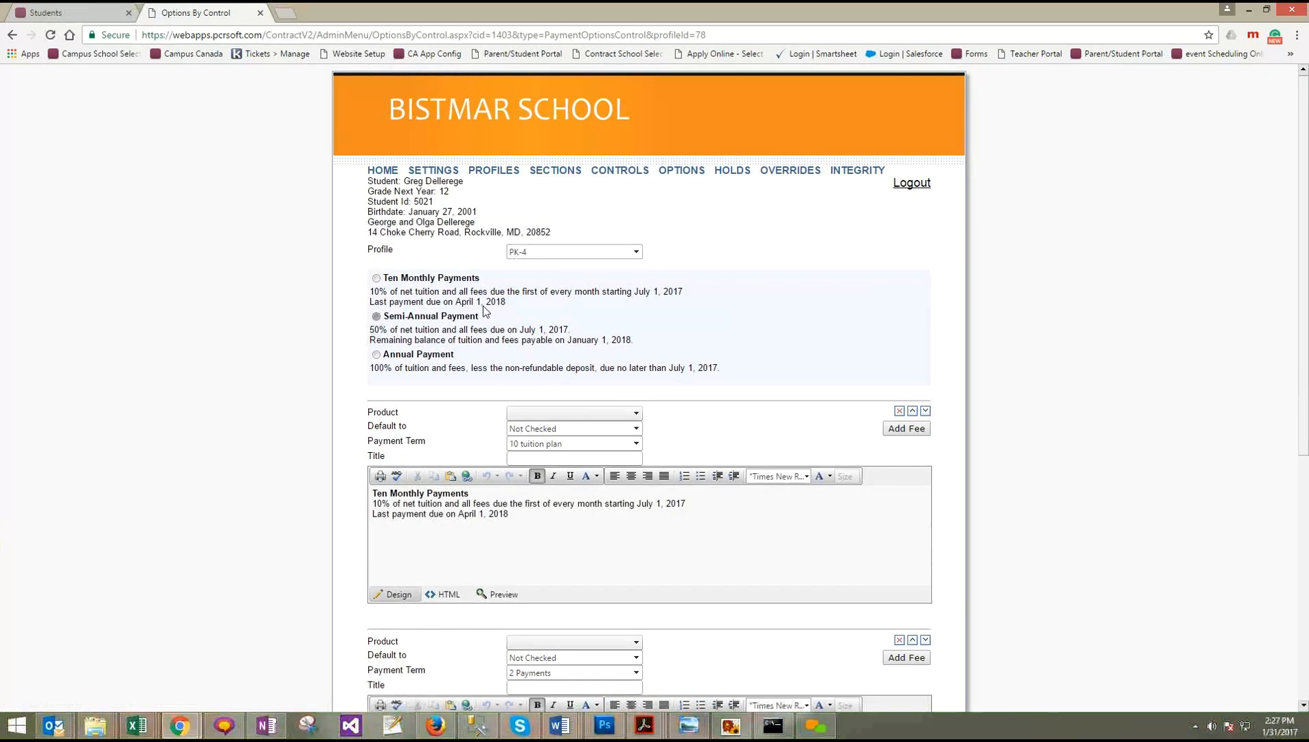
Return to the controls page and view the types available for a new control
click(622, 171)
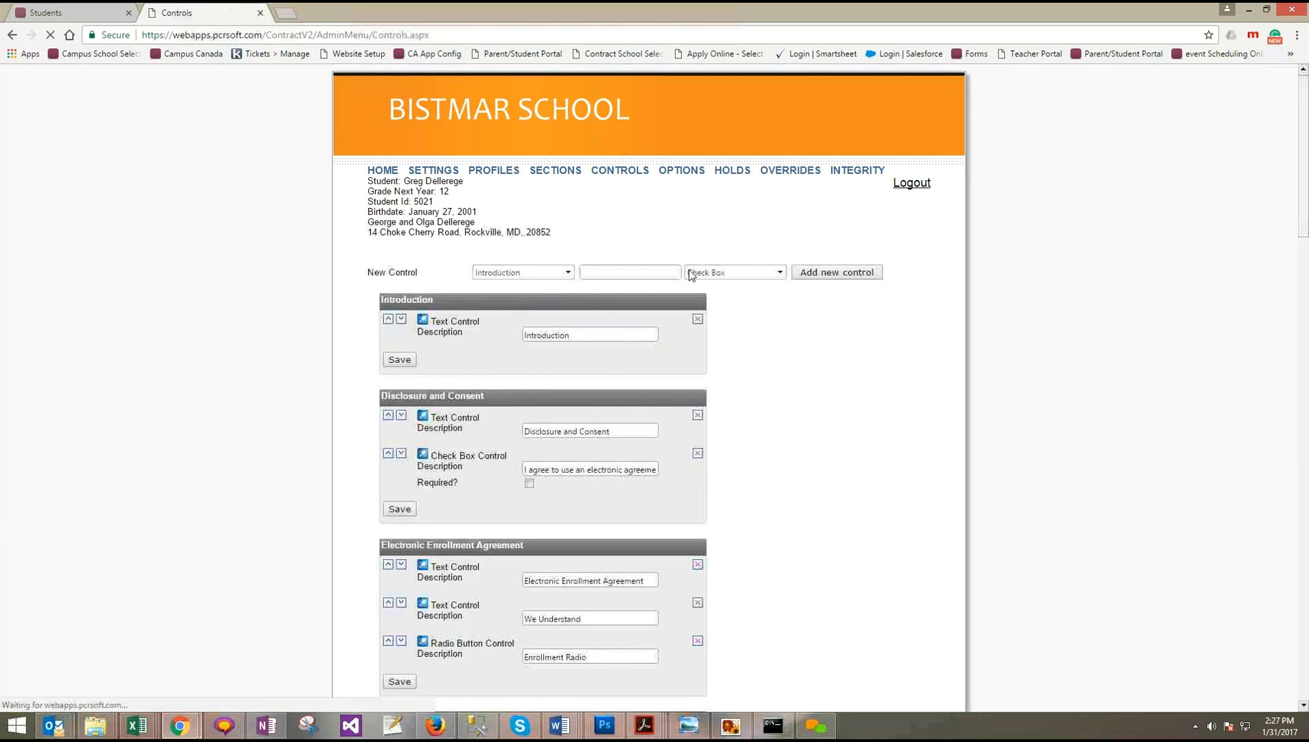
click(731, 275)
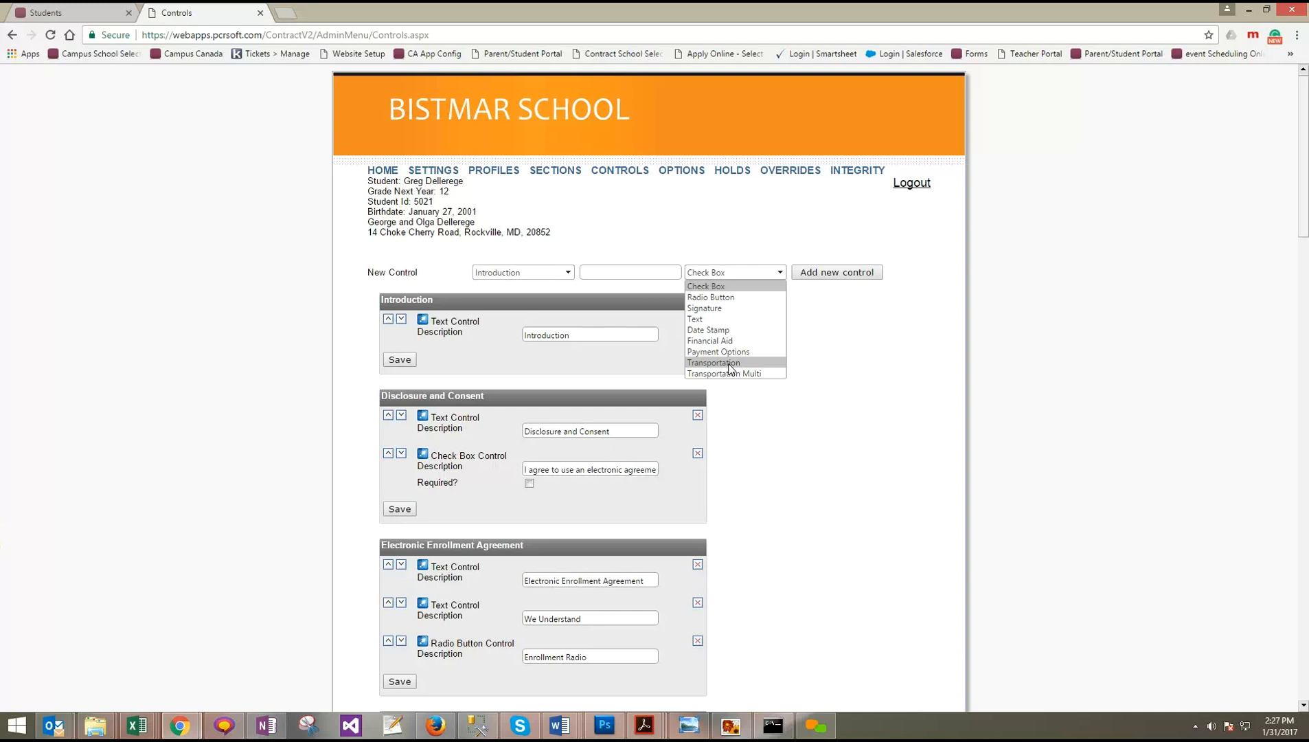
click(817, 356)
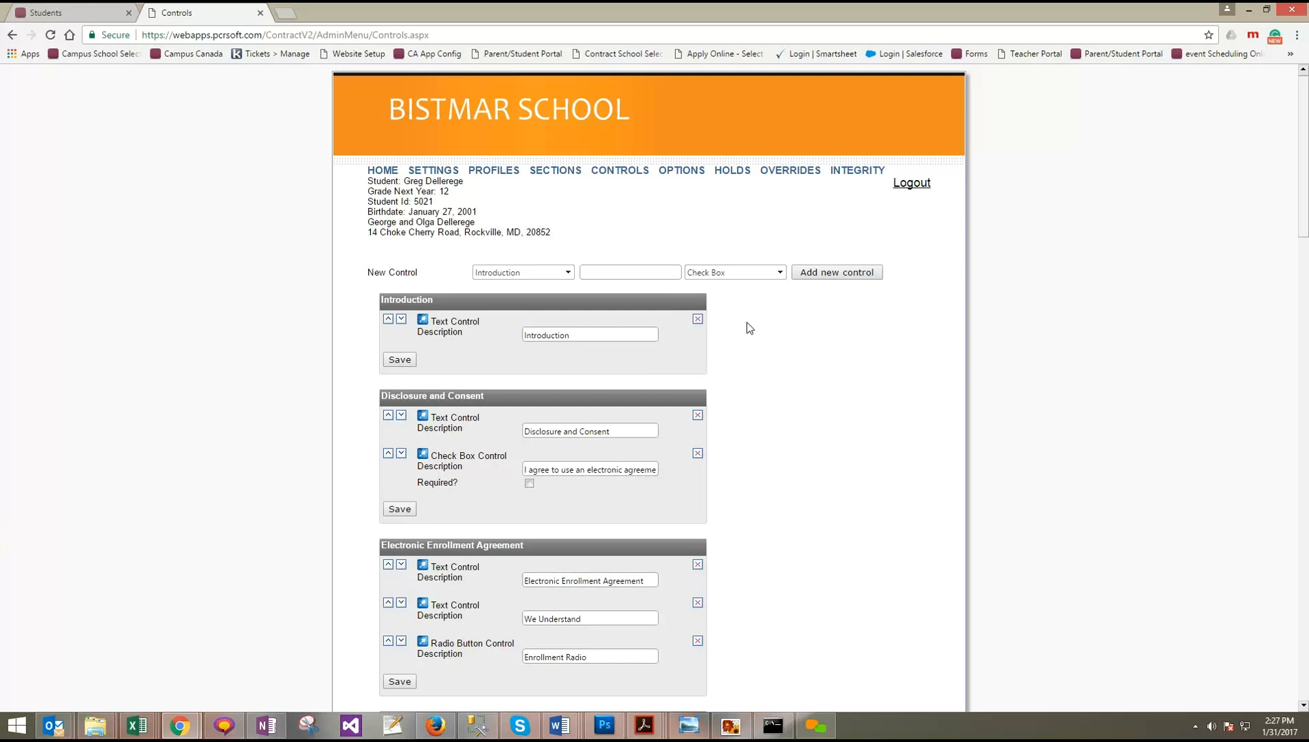
Open the options of the Introduction text control and view its available profiles
click(751, 275)
click(834, 347)
click(423, 323)
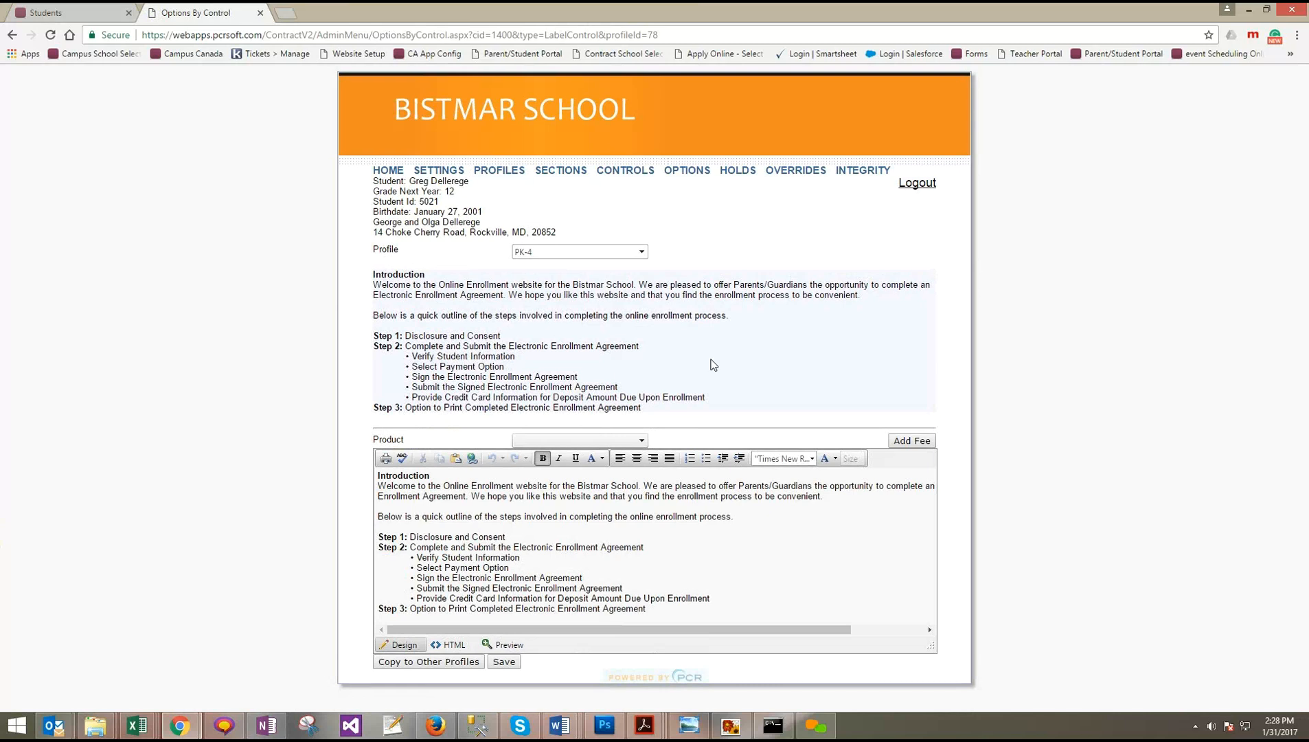
click(592, 251)
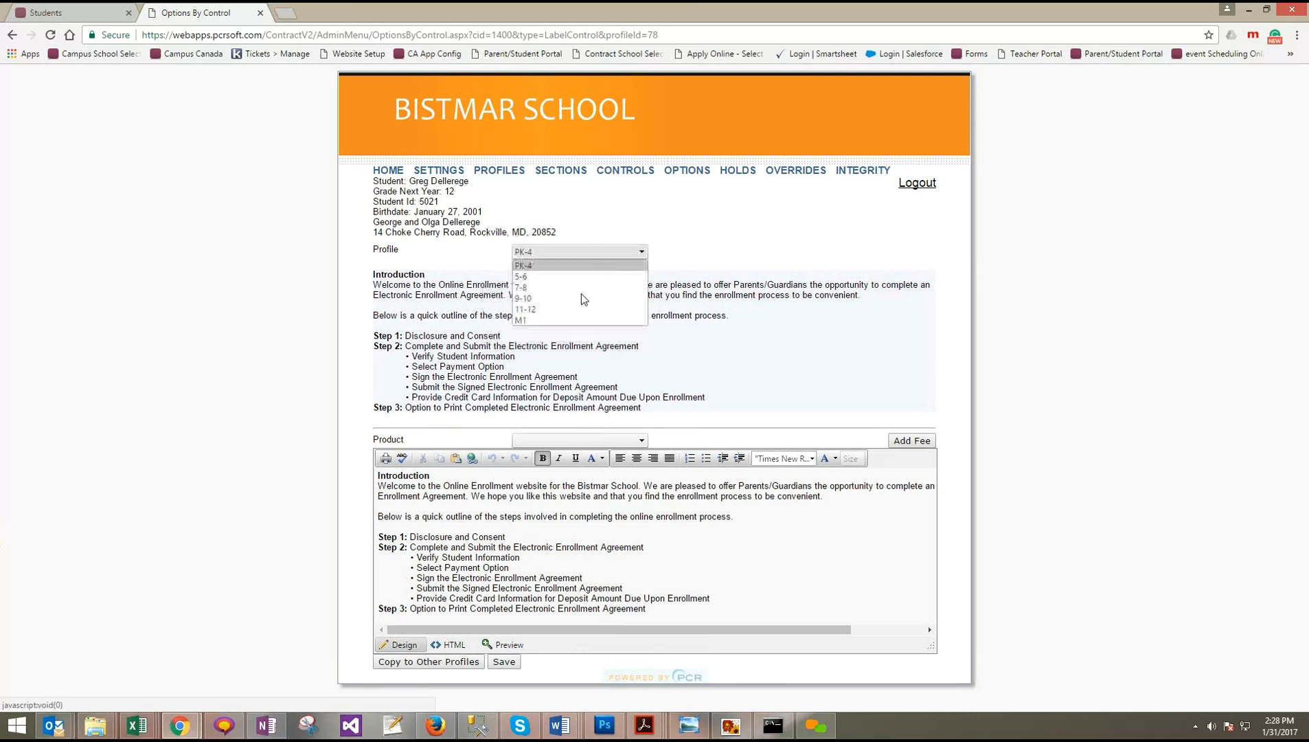
click(918, 344)
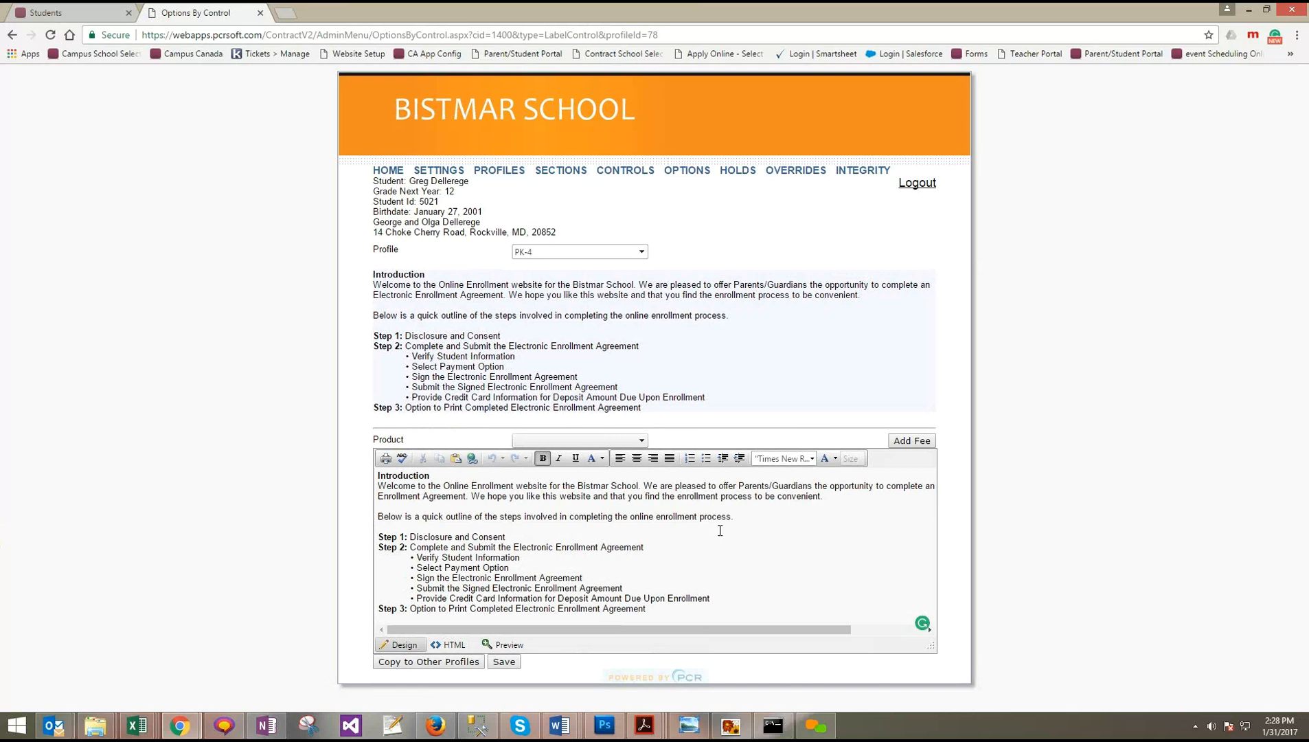
click(563, 256)
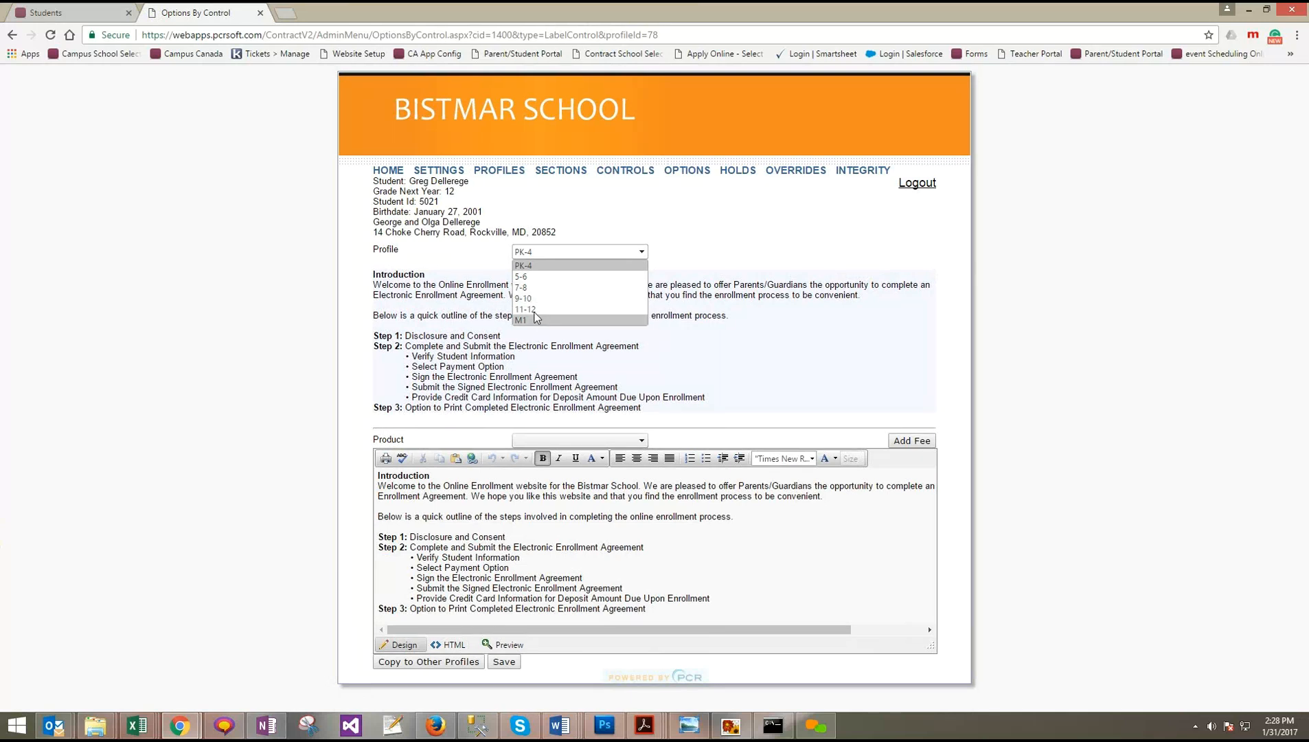
click(788, 315)
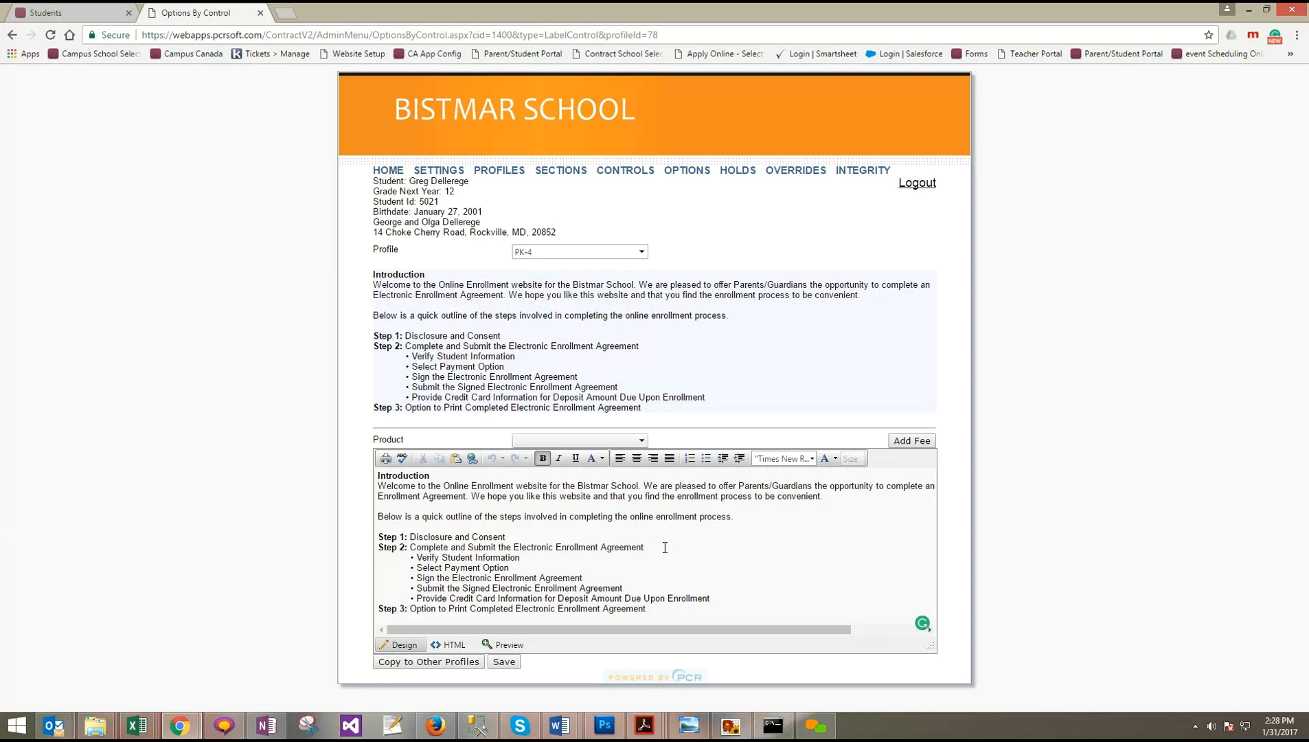
Examine the Introduction control's editable text and display its version for profile 7-8
click(726, 561)
click(645, 608)
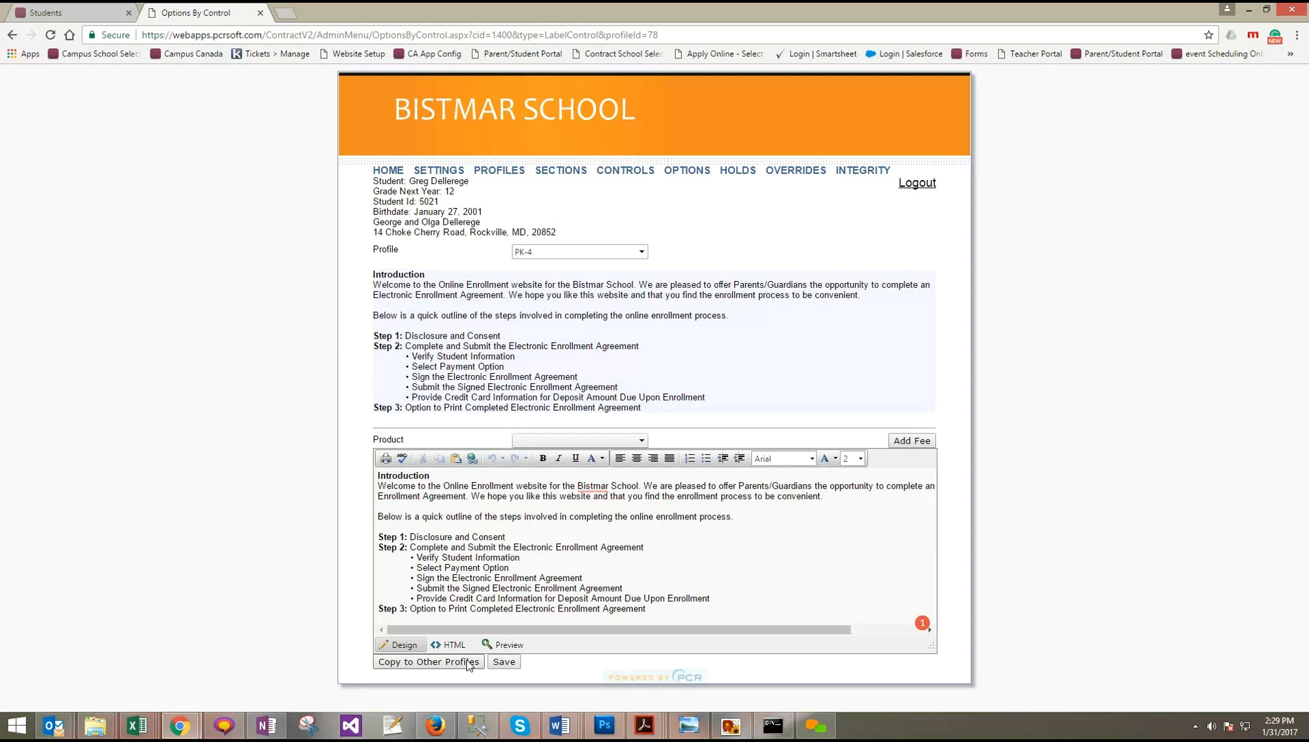
click(561, 253)
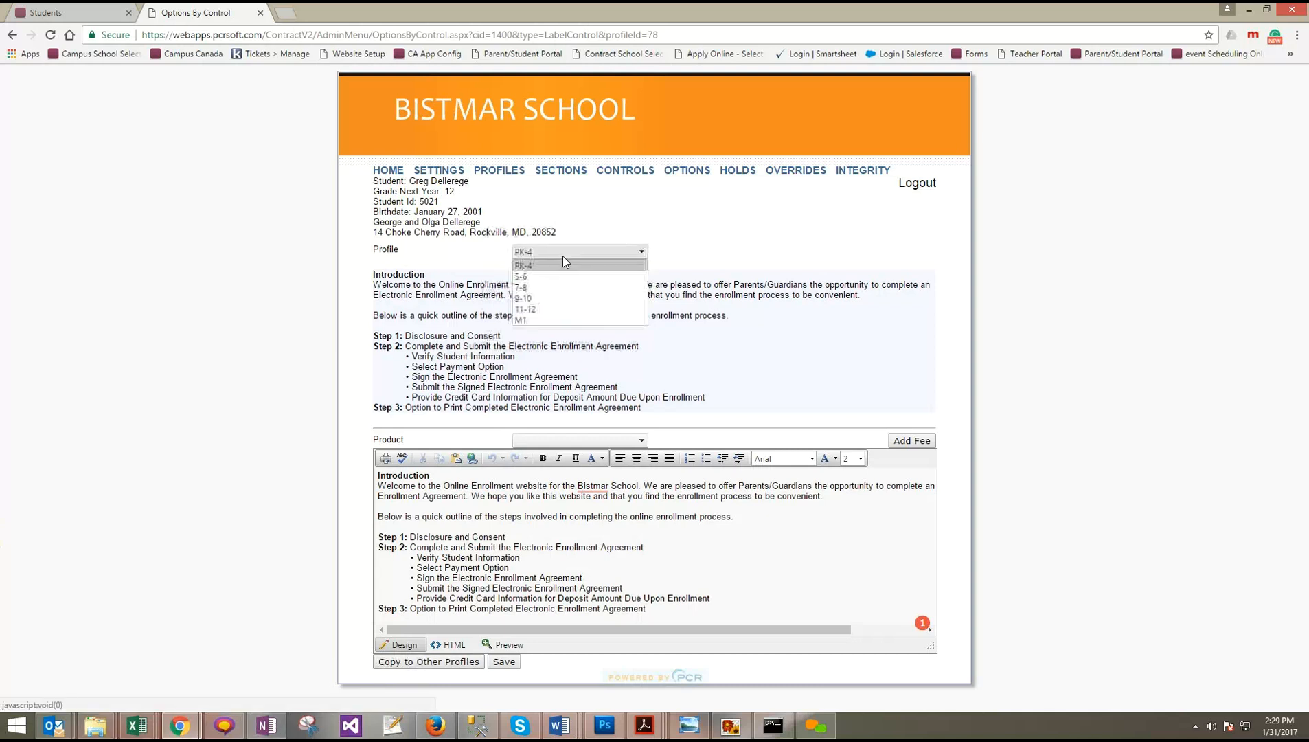
click(539, 288)
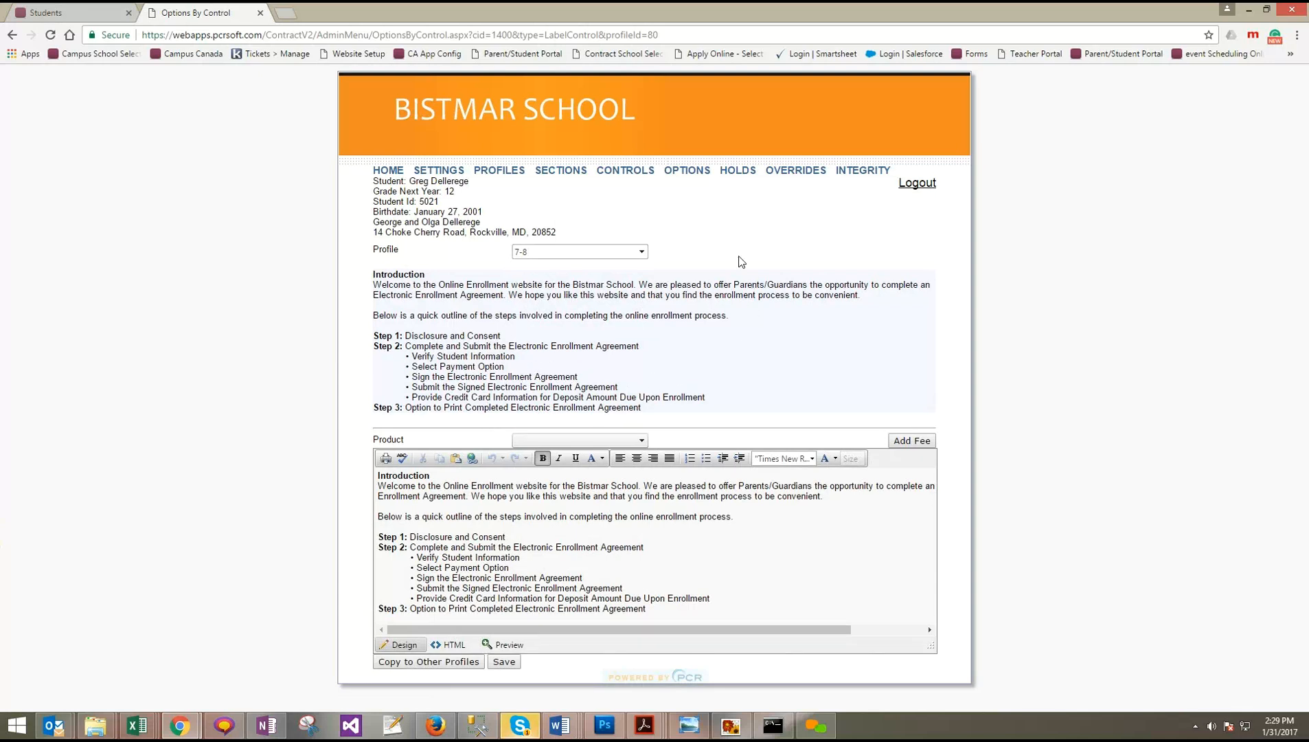
Return to the controls page and delete the Enrollment Radio control from the Electronic Enrollment Agreement section
click(629, 173)
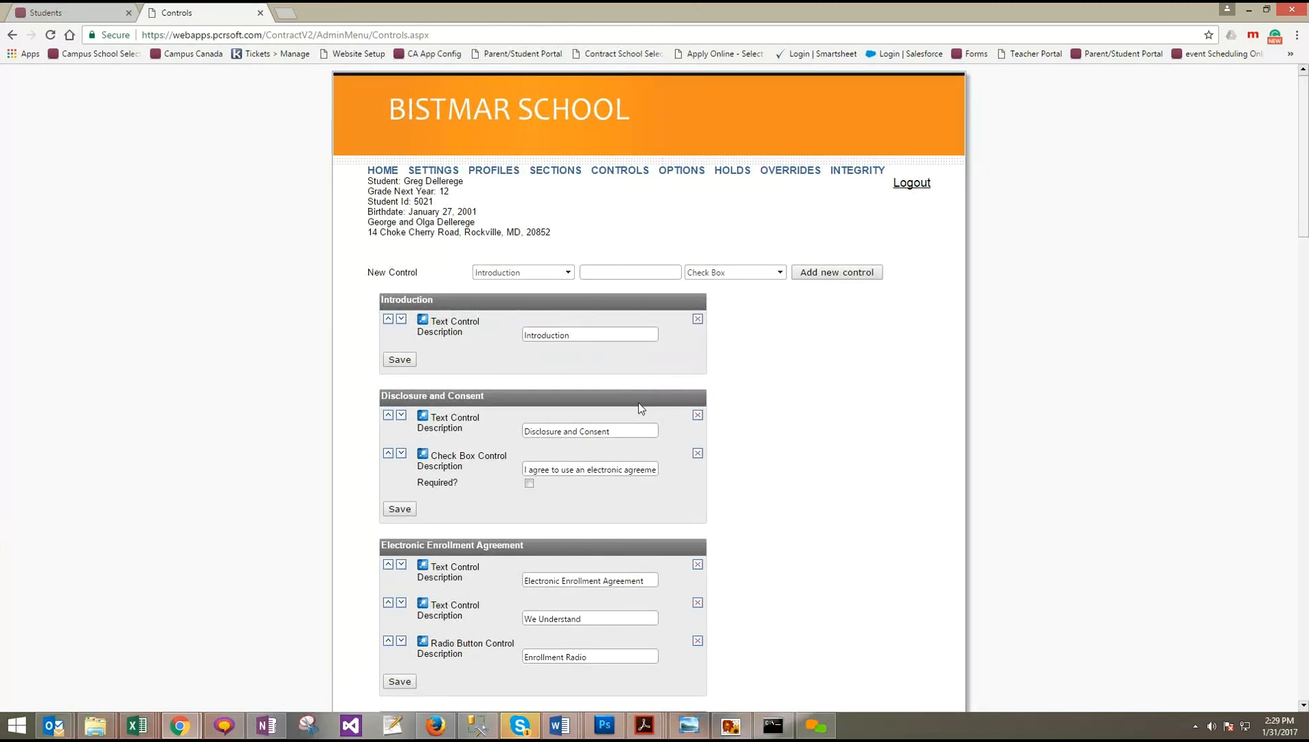
scroll(639, 408, down, 1)
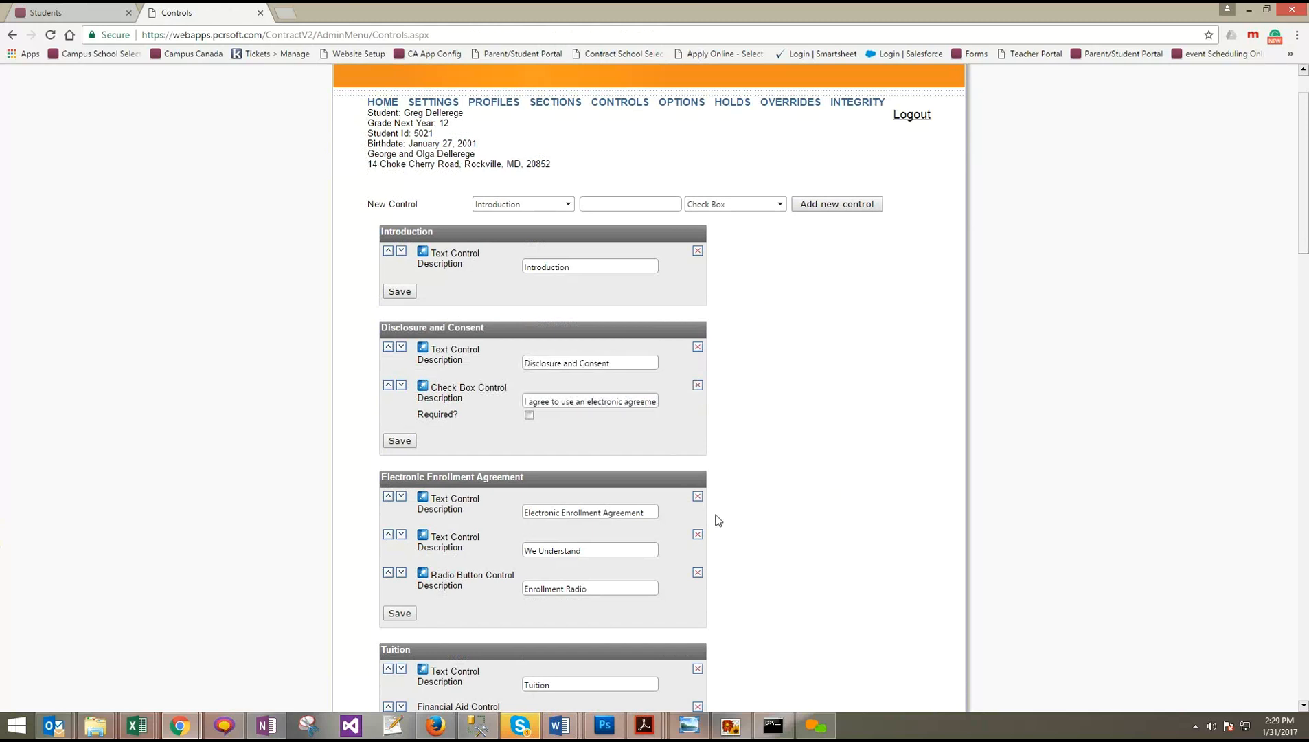
click(698, 573)
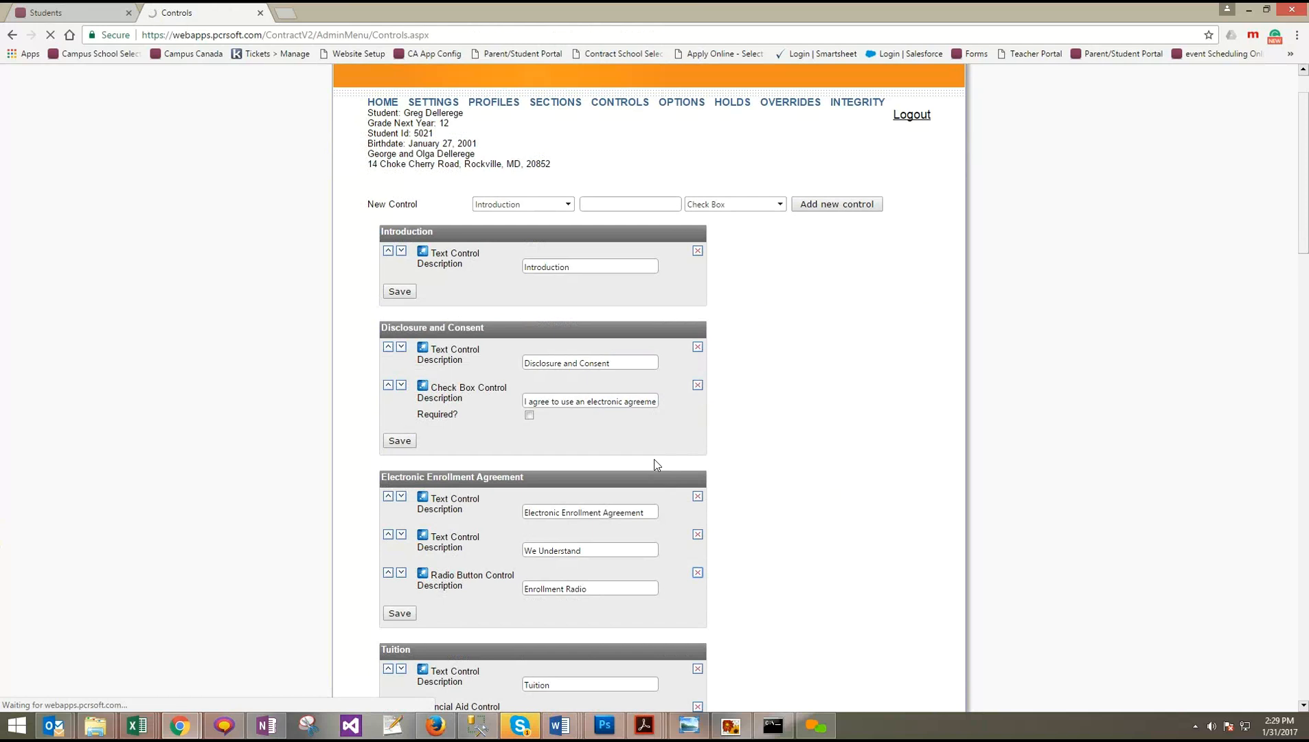
Open the options of the text control in the Tuition section and view its available profiles
scroll(687, 494, down, 2)
scroll(690, 507, down, 1)
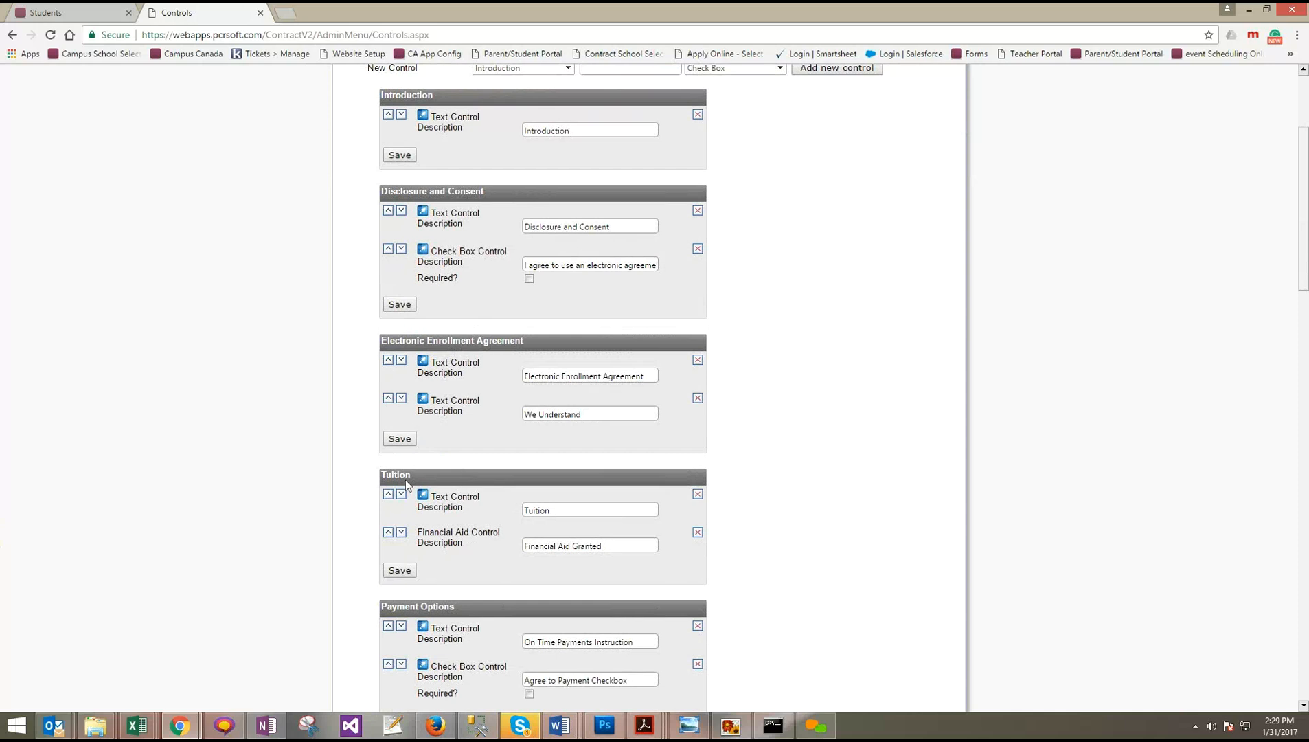
click(425, 499)
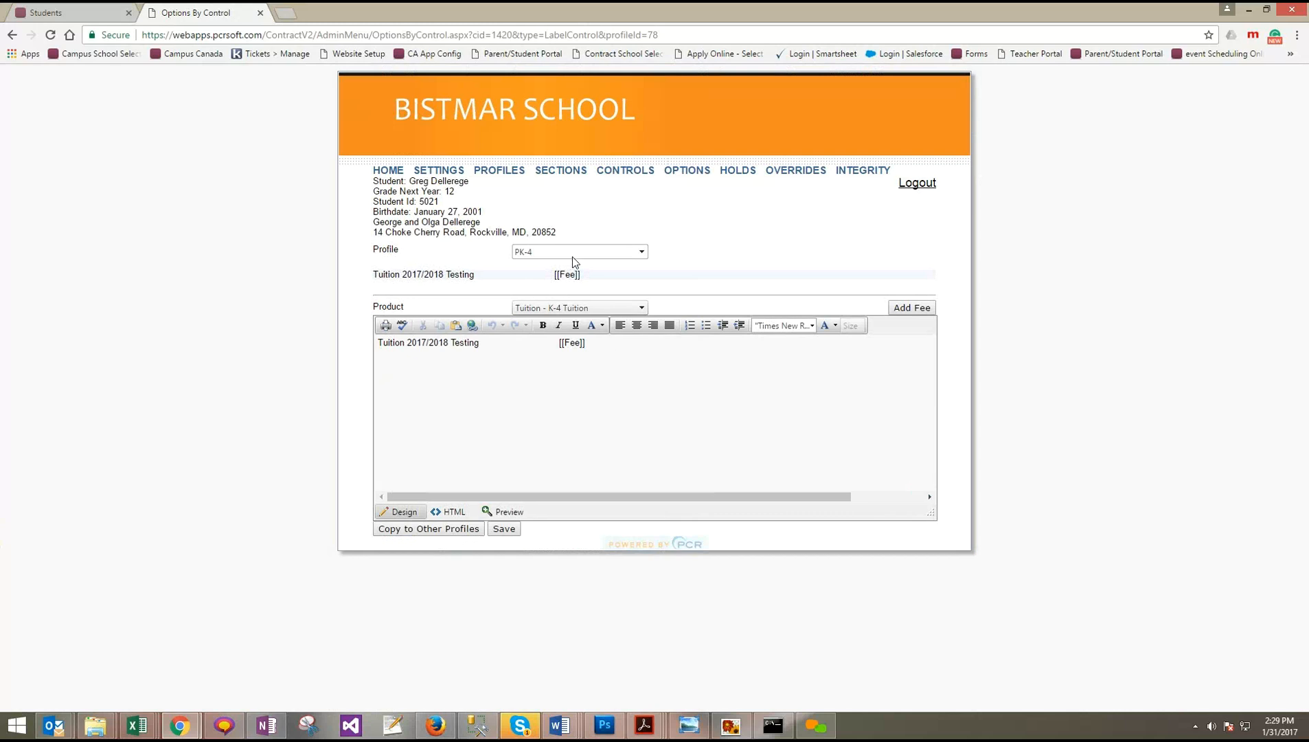
click(592, 254)
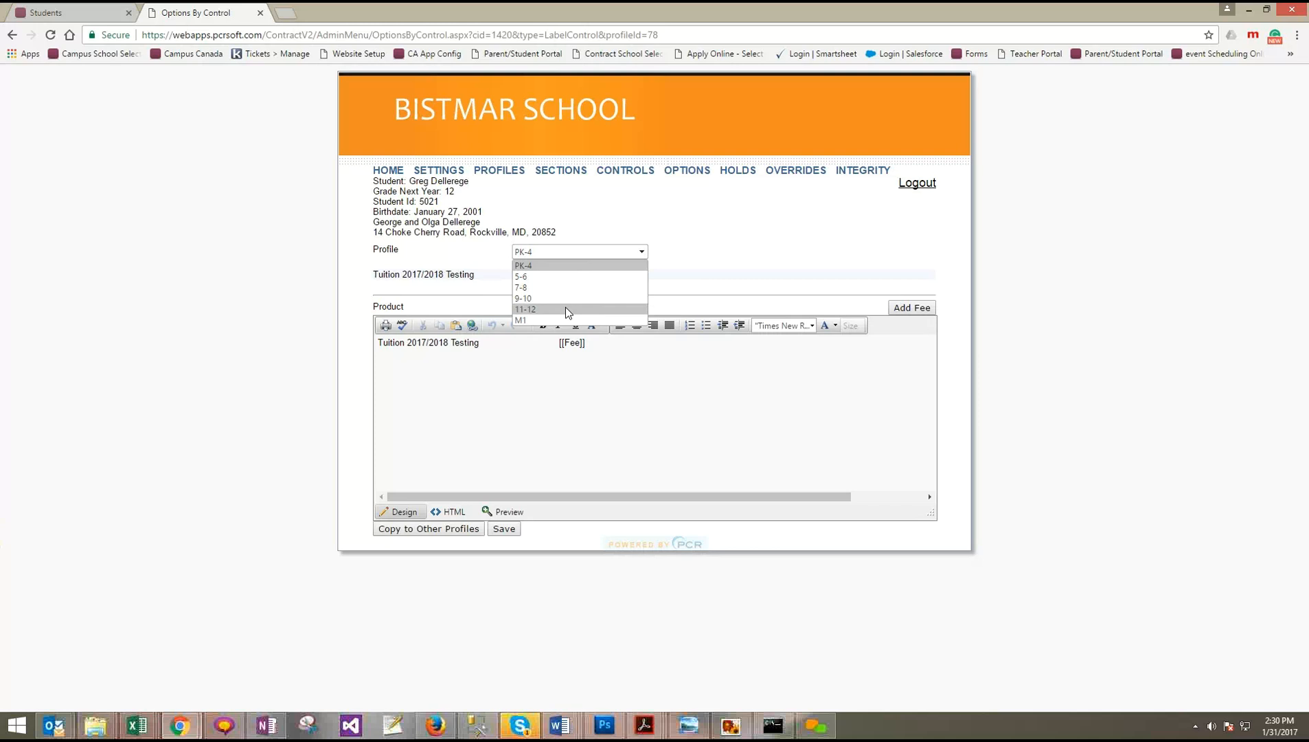
click(771, 279)
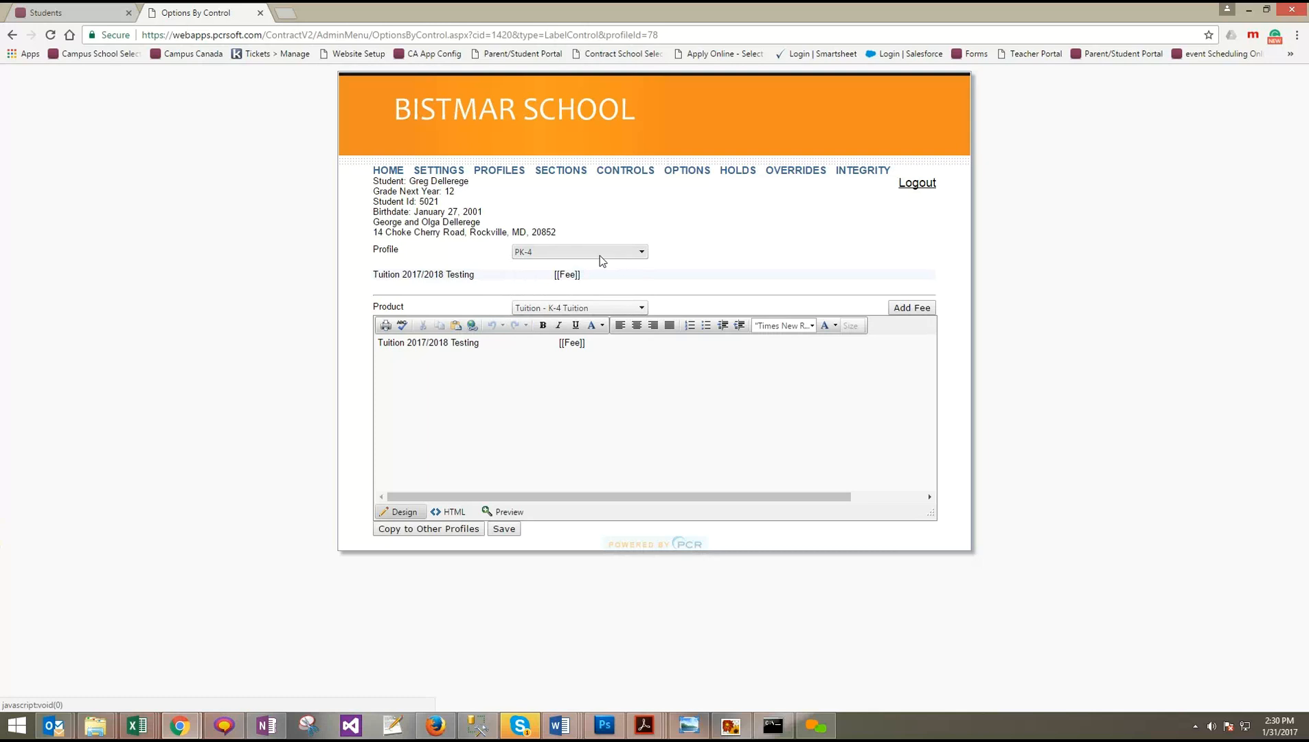
Compare the Tuition control's text for profiles PK-4 and 5-6, ending on PK-4
click(471, 343)
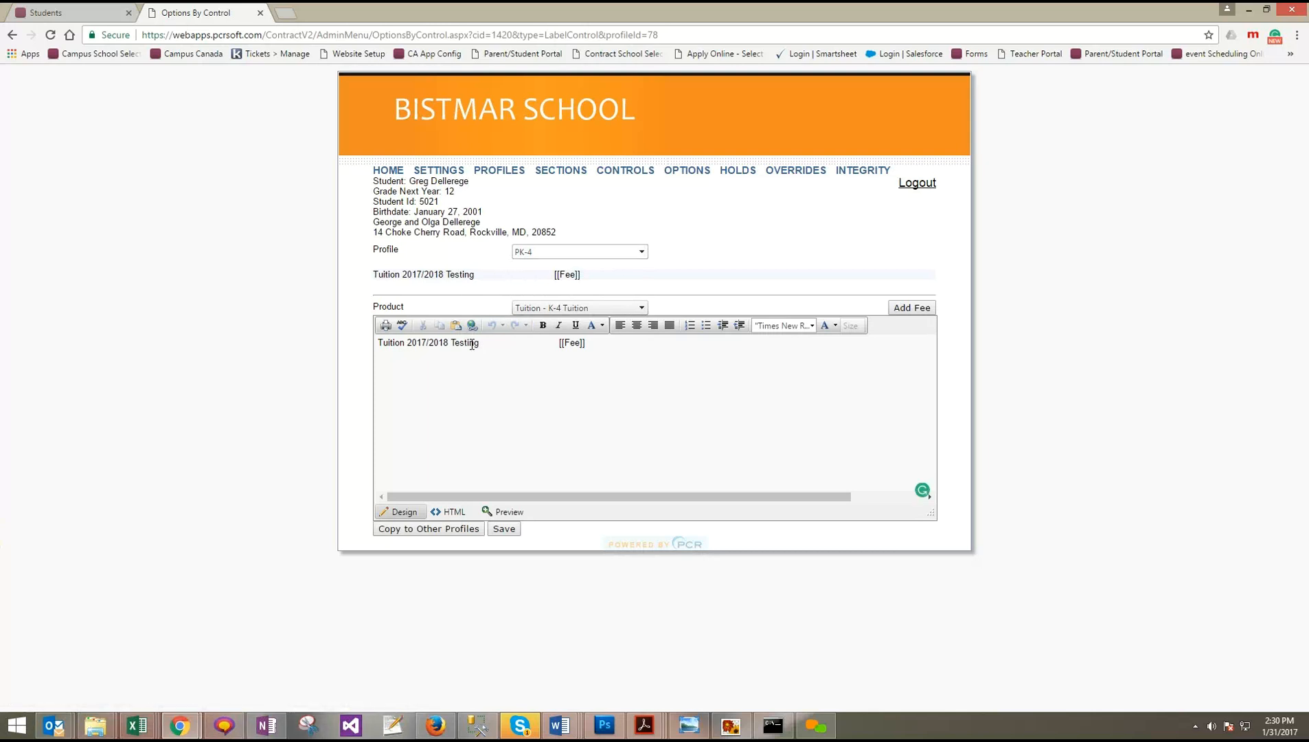
click(546, 253)
click(529, 296)
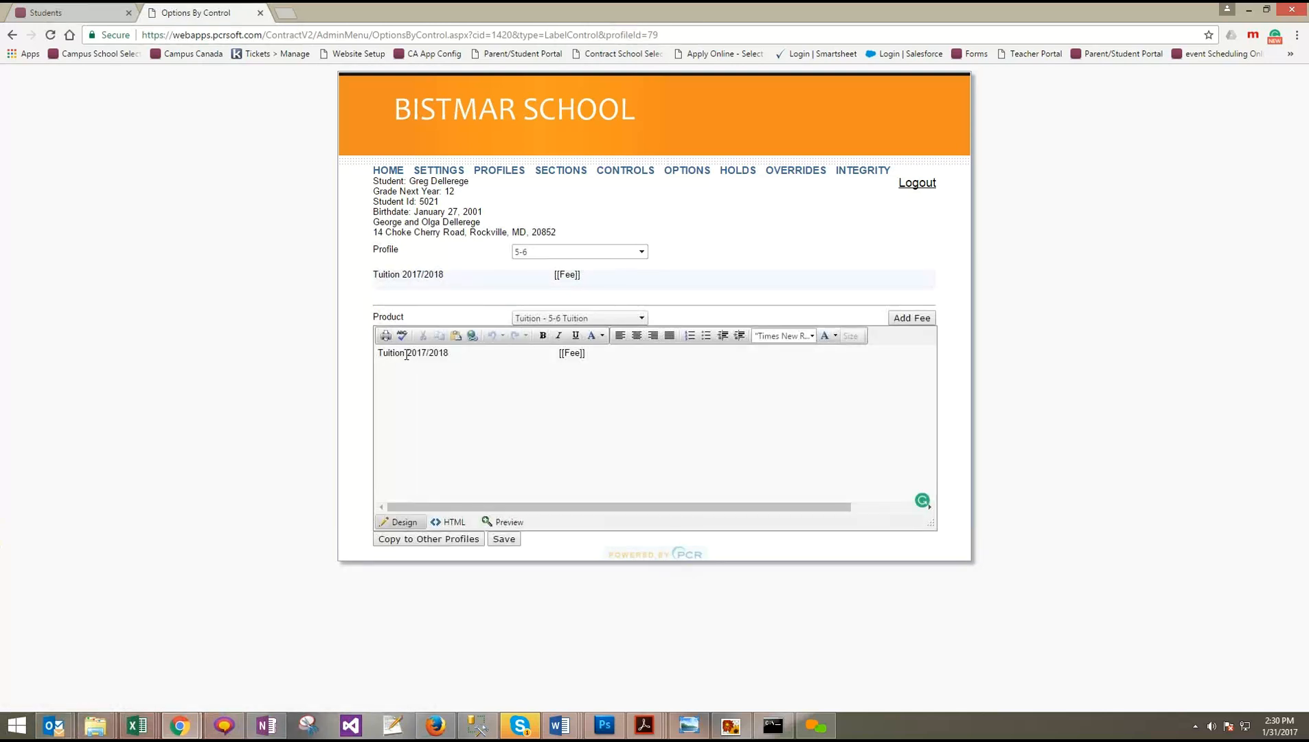
click(577, 253)
click(575, 266)
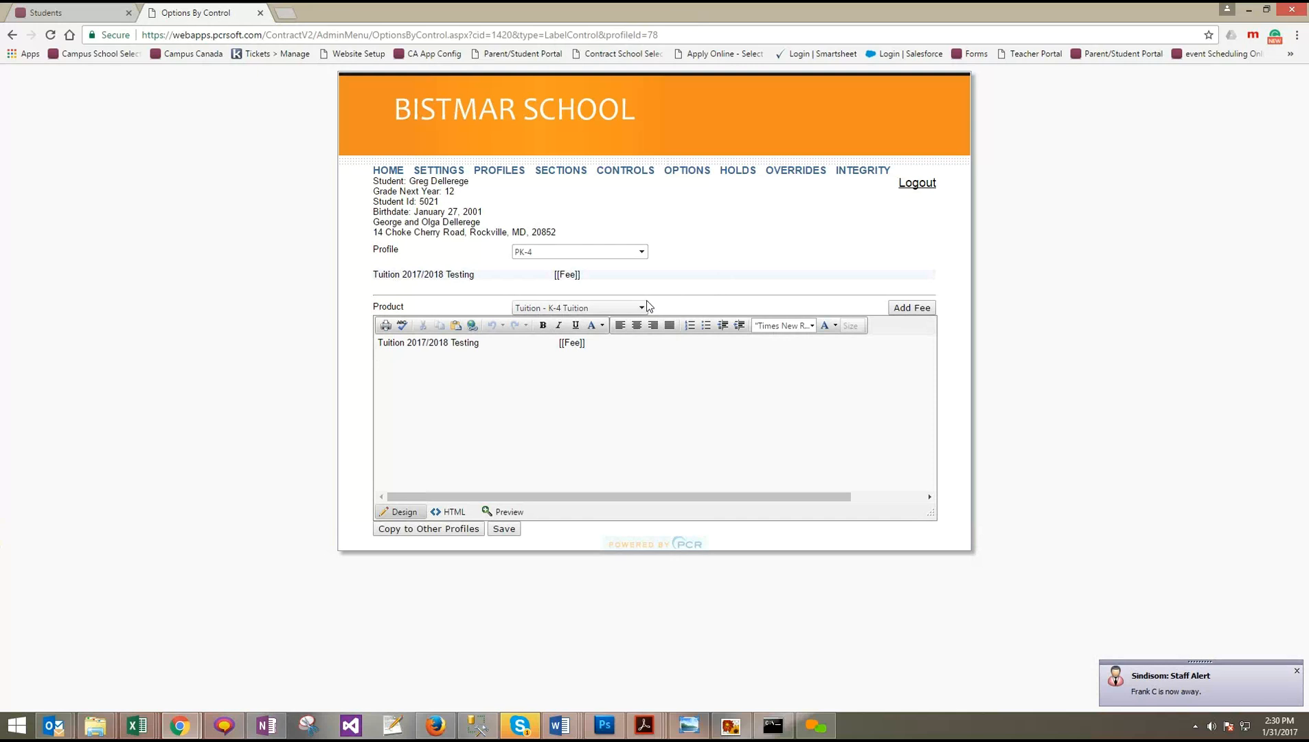
View the products that can be linked to the Tuition control's fee for profile PK-4, keeping Tuition - K-4 Tuition
click(629, 306)
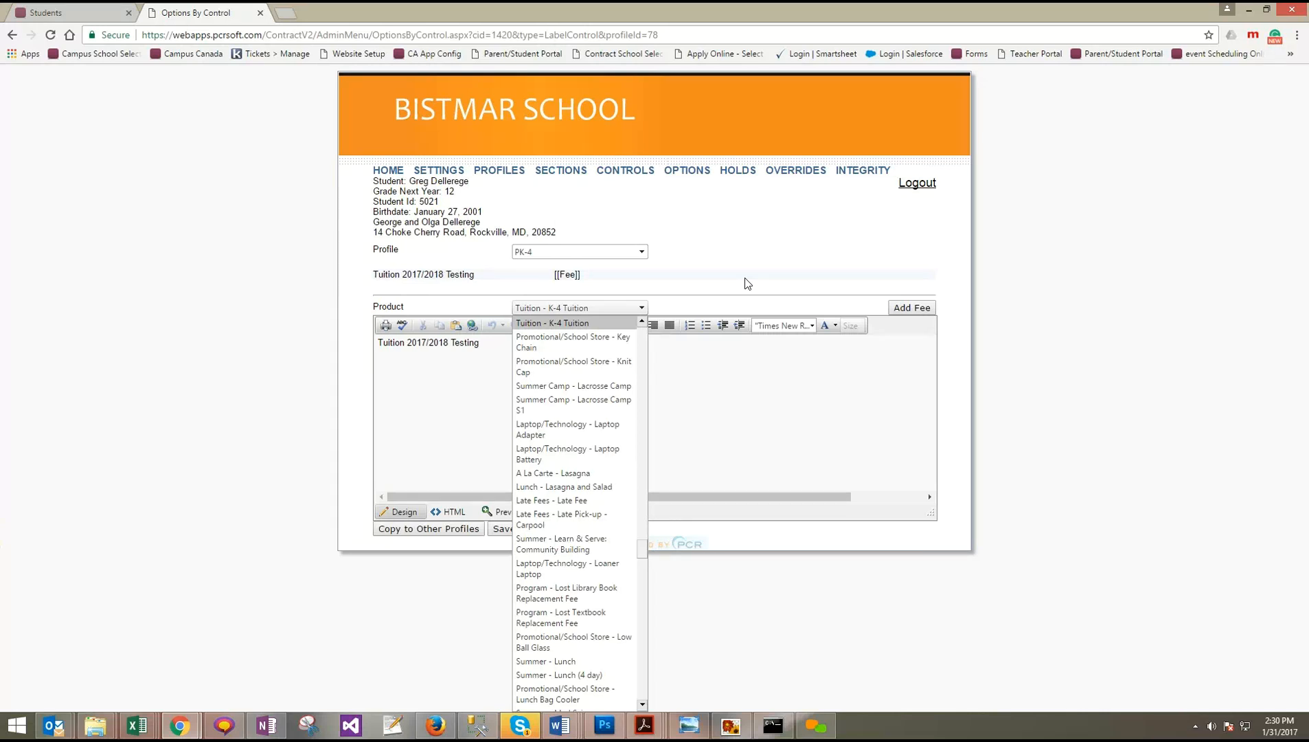
click(745, 283)
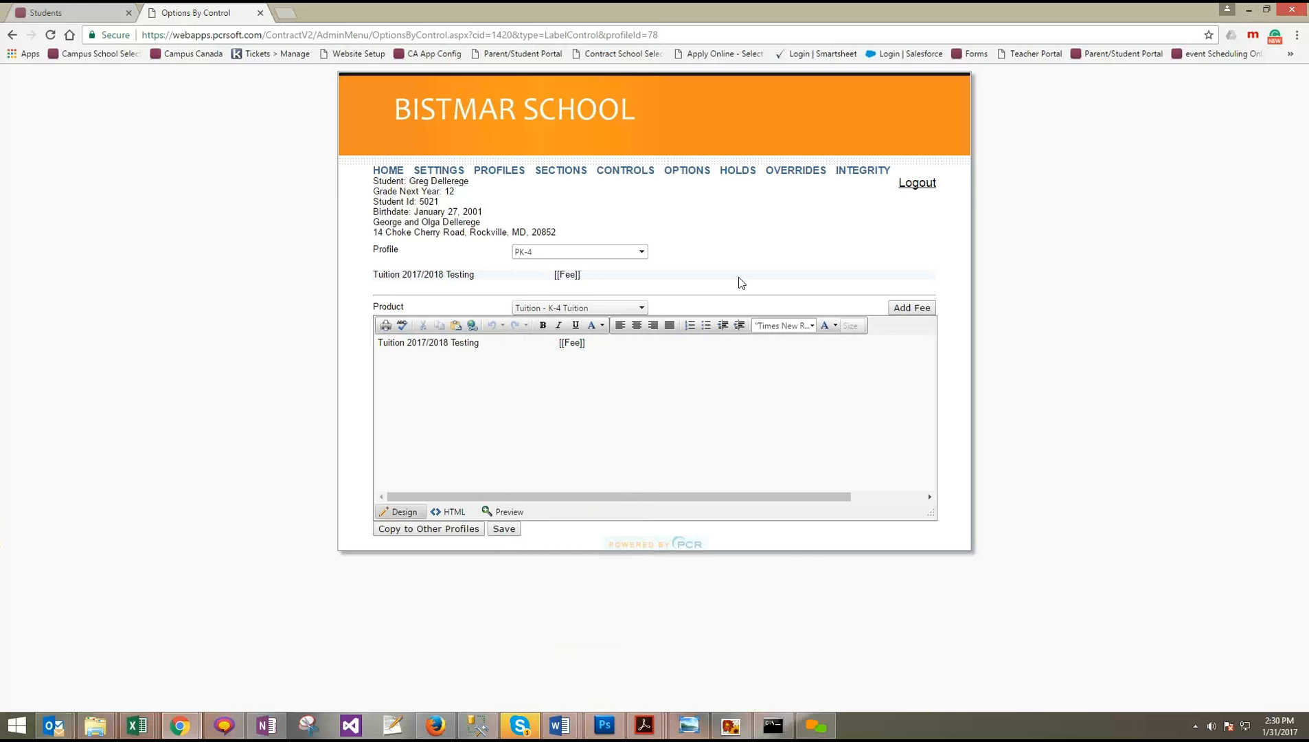
click(613, 394)
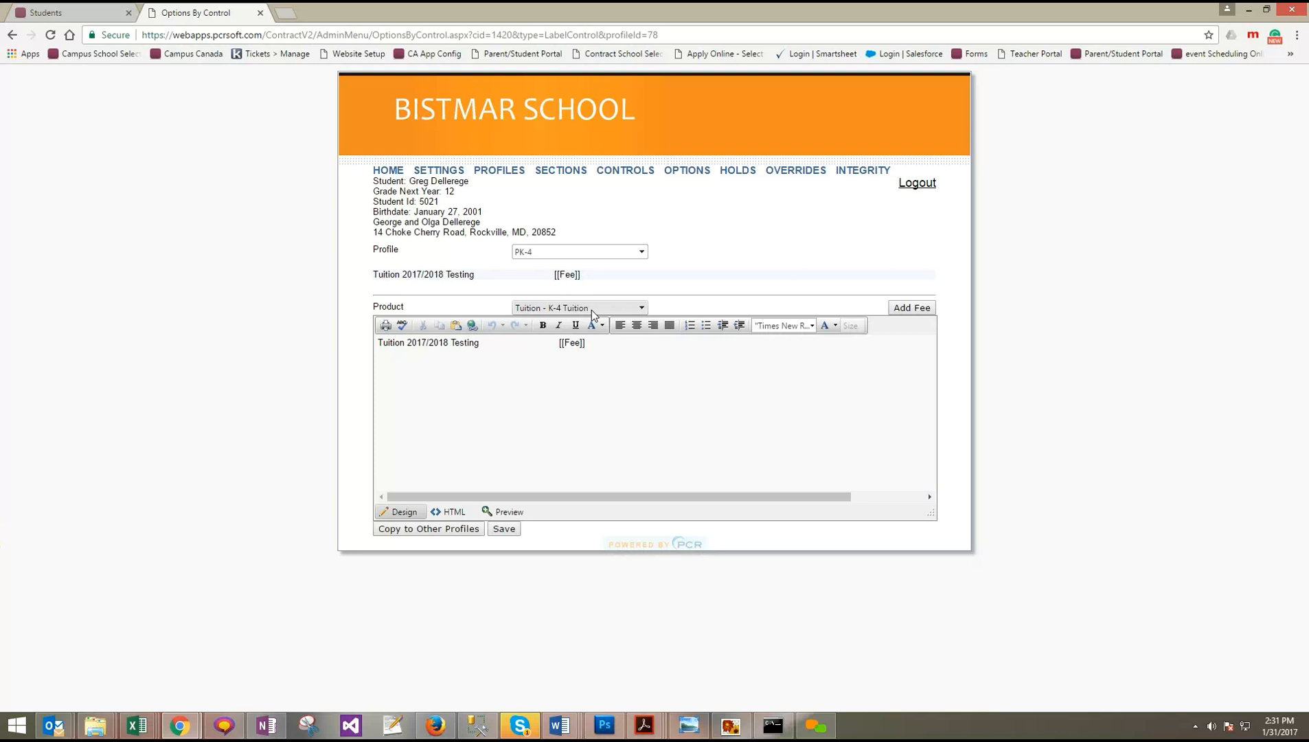
click(542, 442)
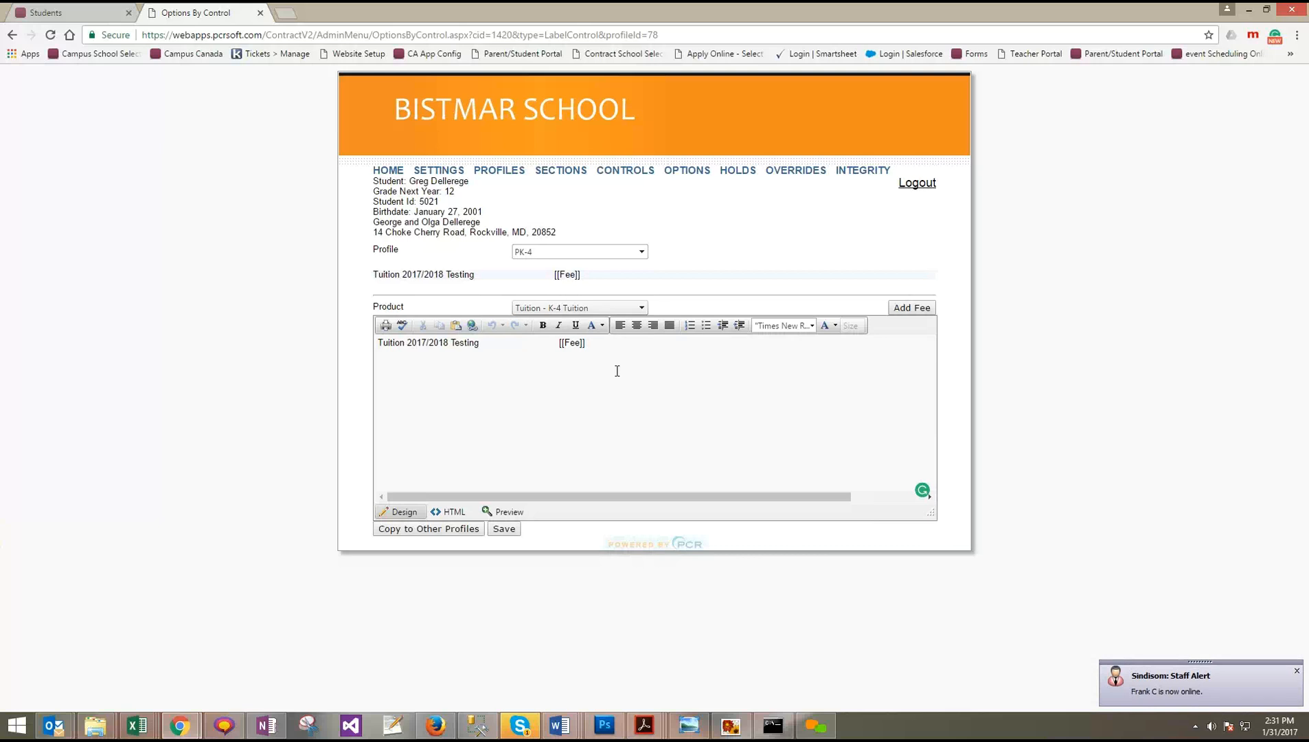
click(630, 309)
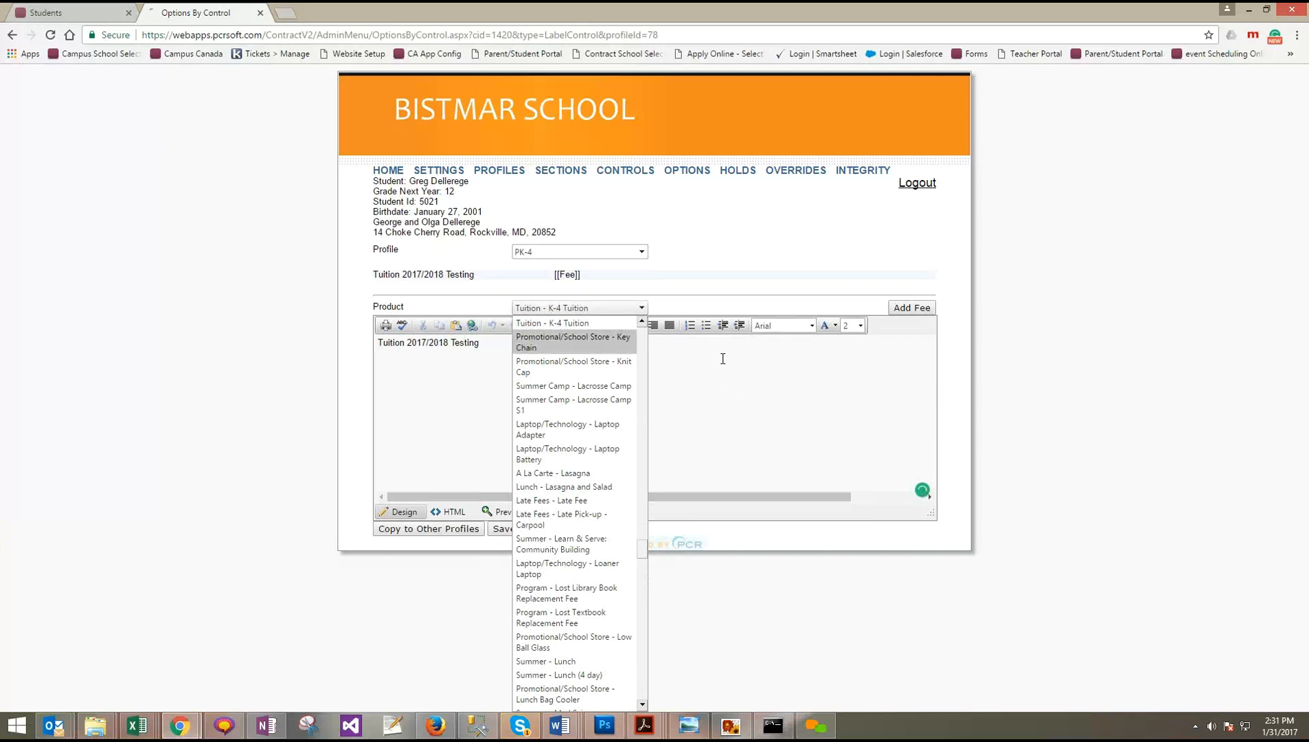
click(643, 308)
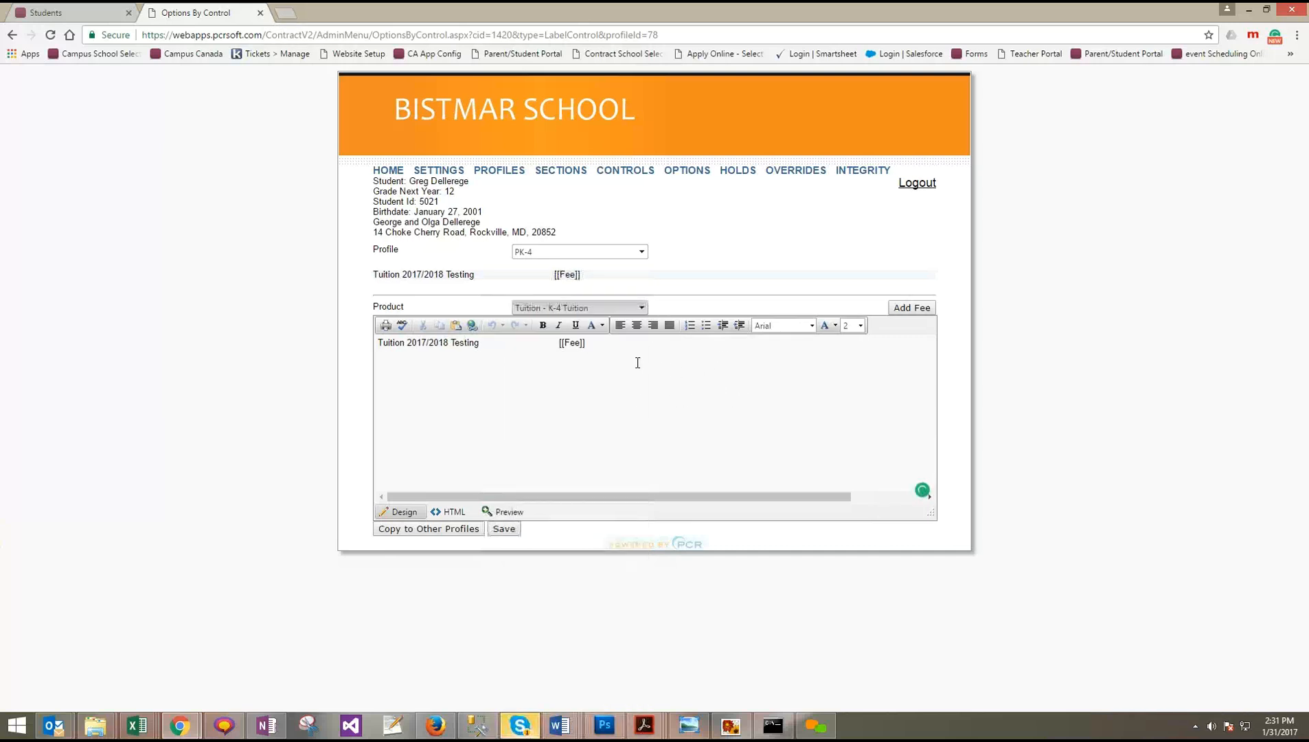
click(599, 345)
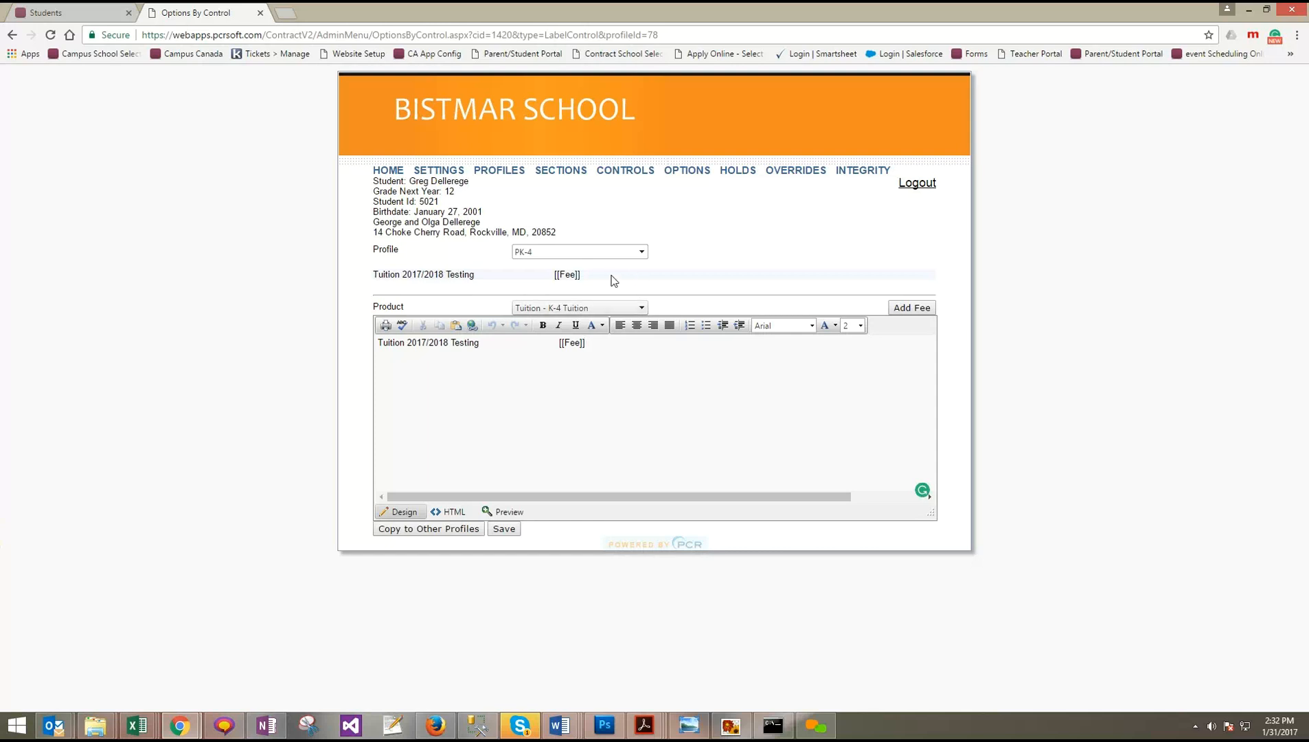
Switch the Tuition control to profile 11-12 and view its product choices, keeping Tuition - 11-12 Tuition
click(558, 256)
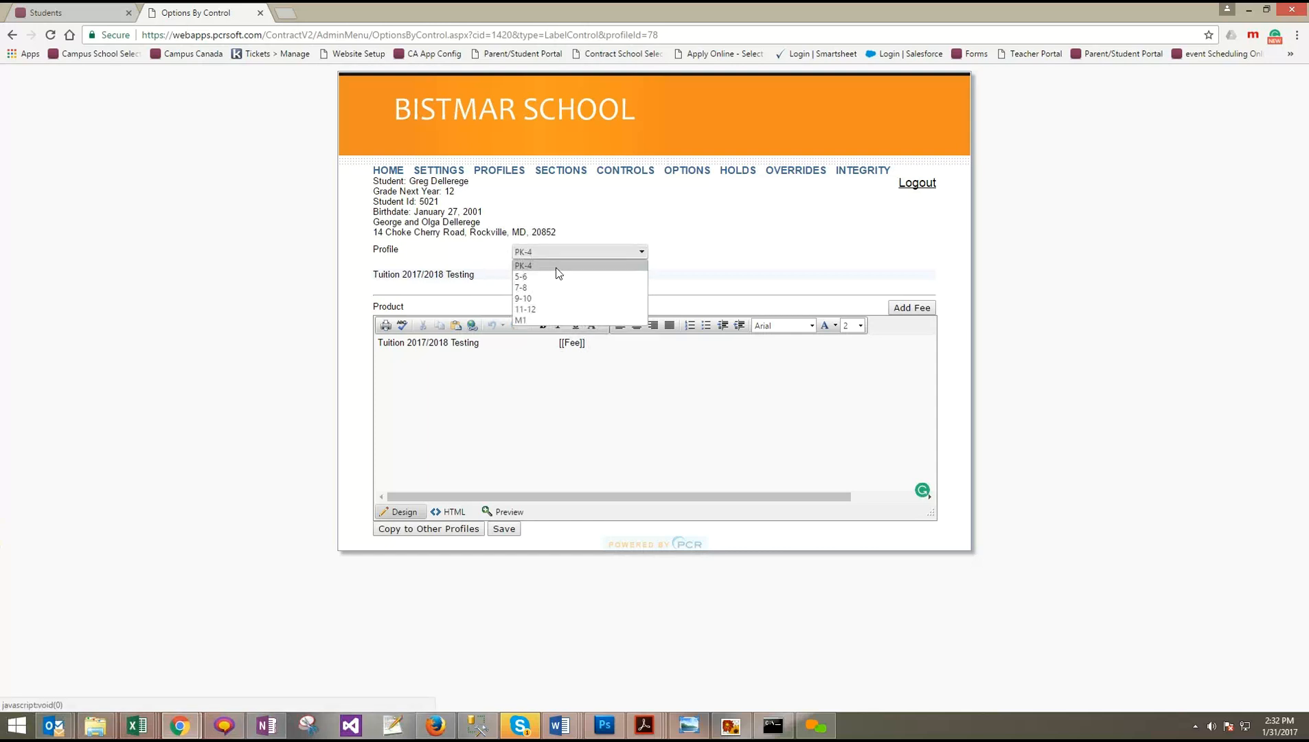
click(546, 310)
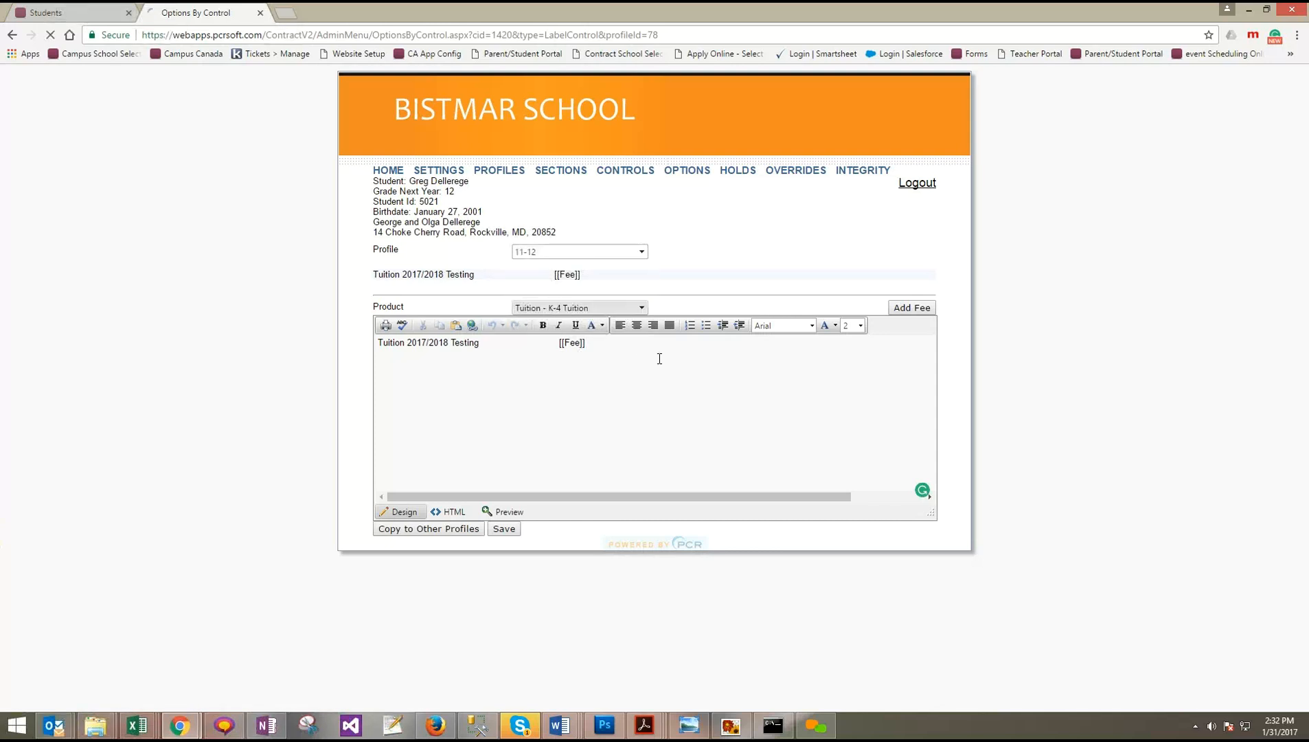
click(556, 309)
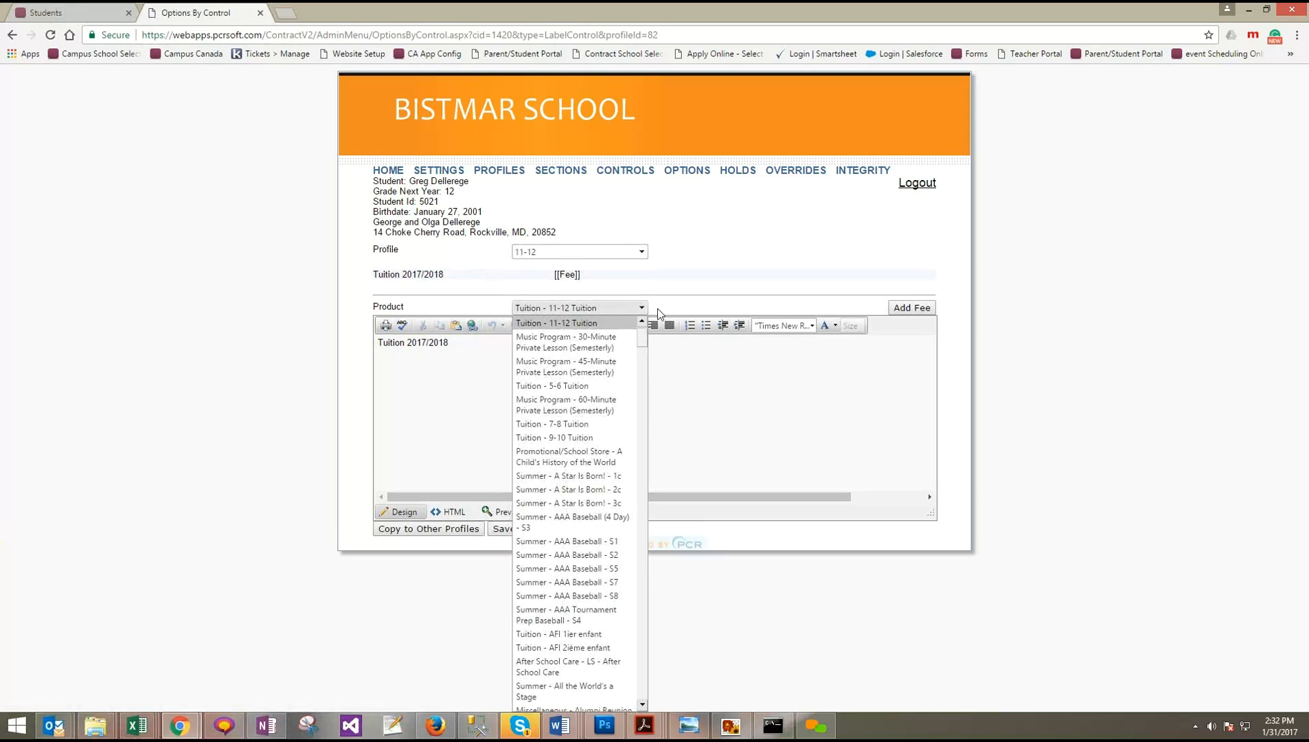
click(685, 301)
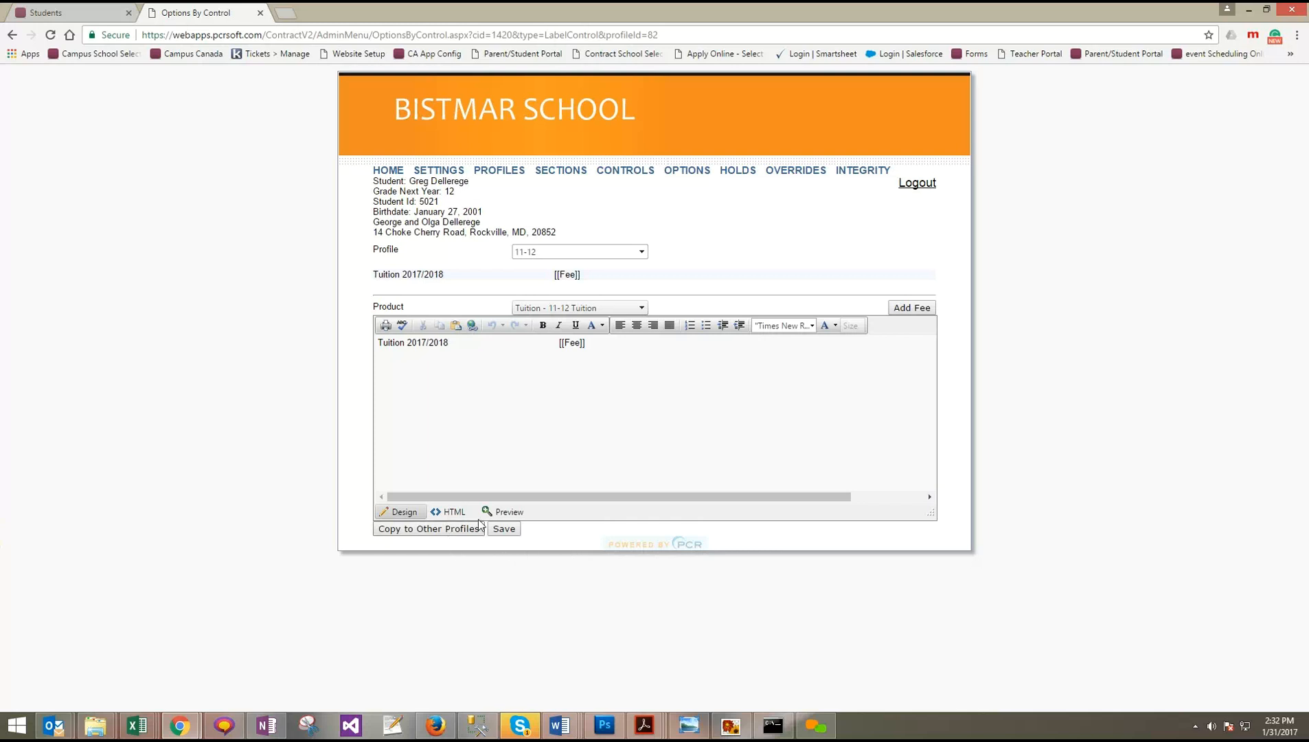
click(510, 442)
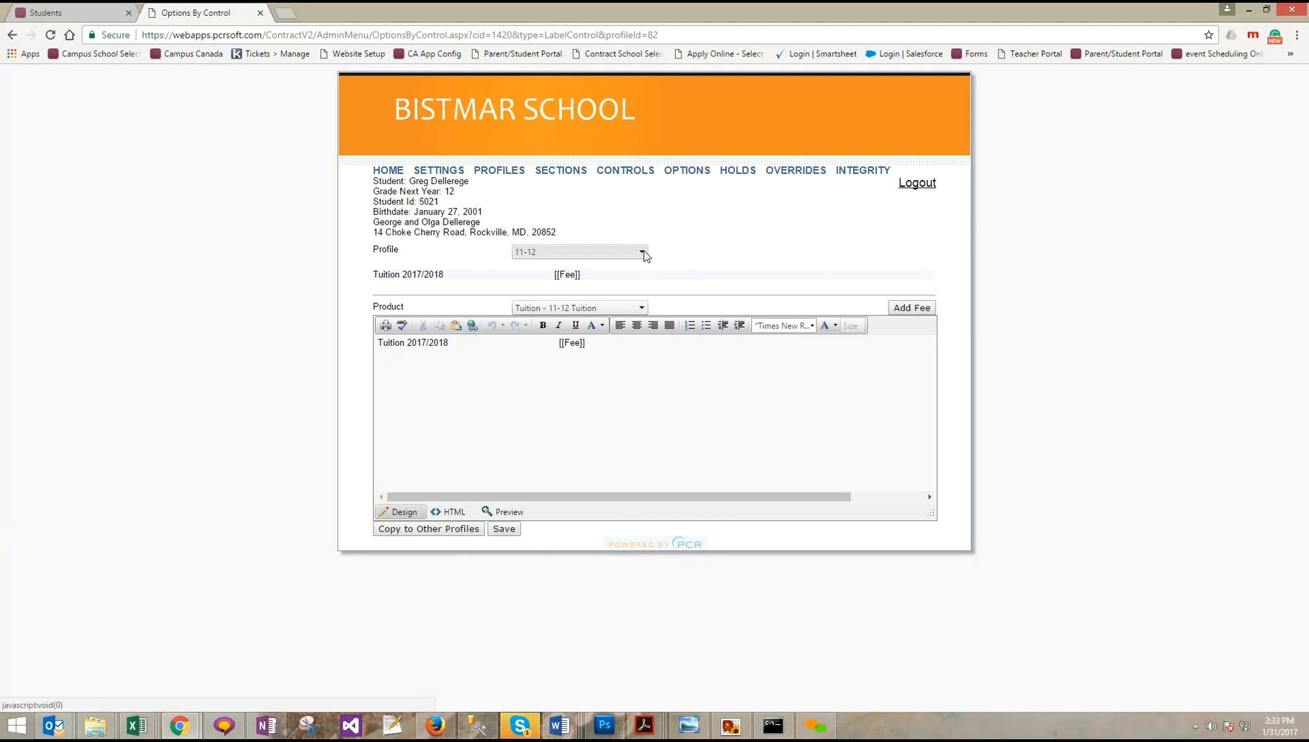
Go through the Controls page to the Options page and examine the Introduction and Disclosure and Consent sections for profile PK-4
click(628, 173)
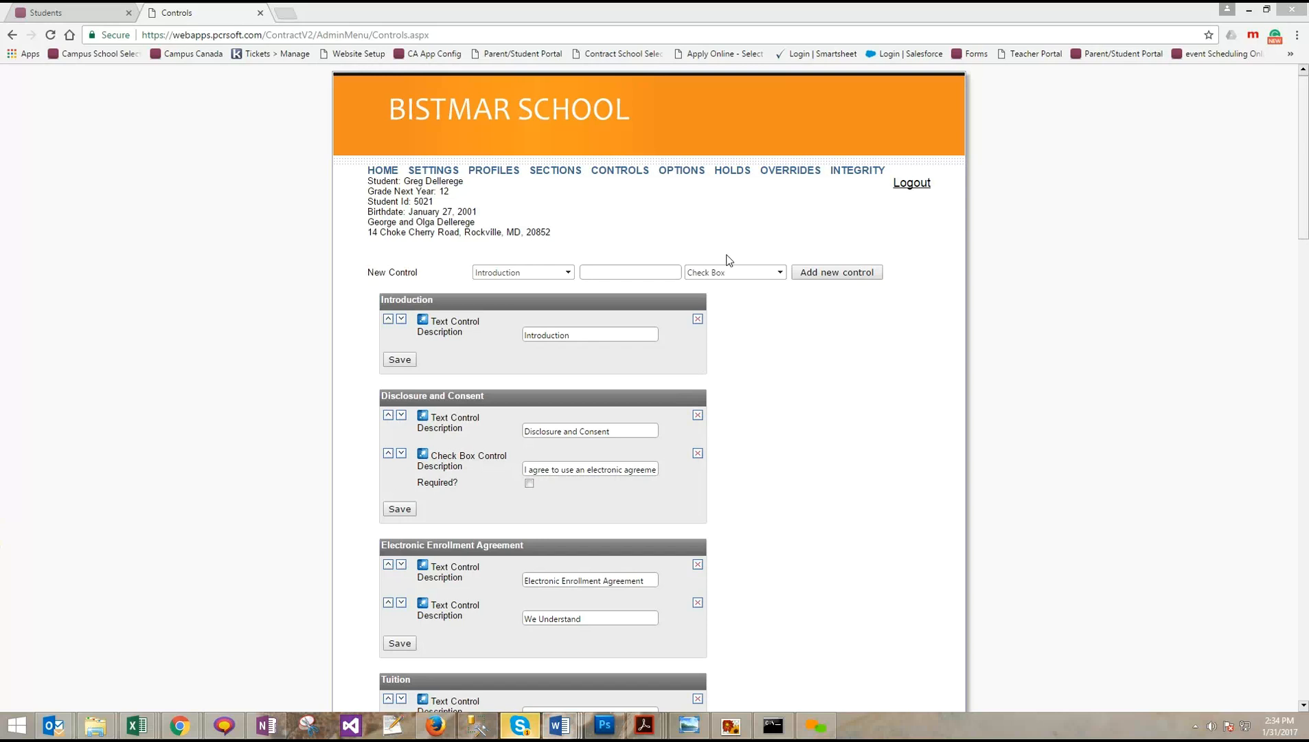
click(734, 171)
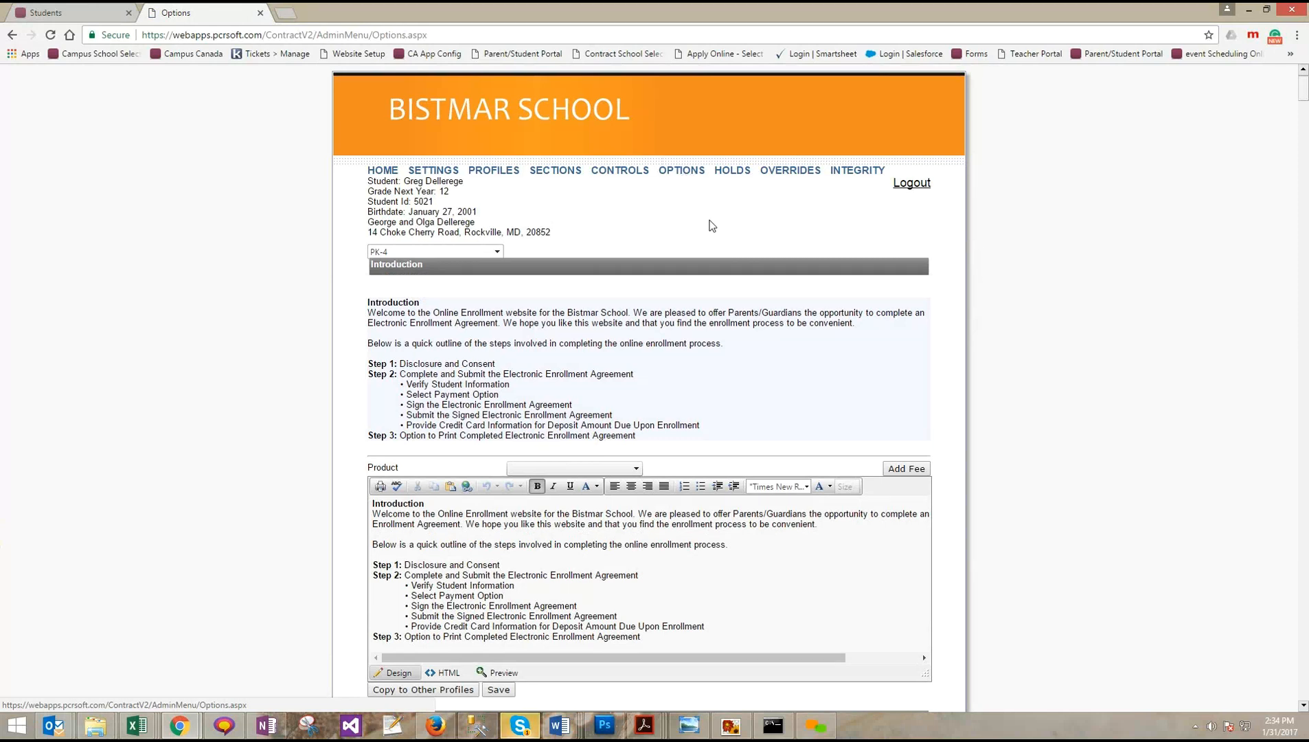
scroll(762, 280, down, 2)
scroll(786, 334, down, 3)
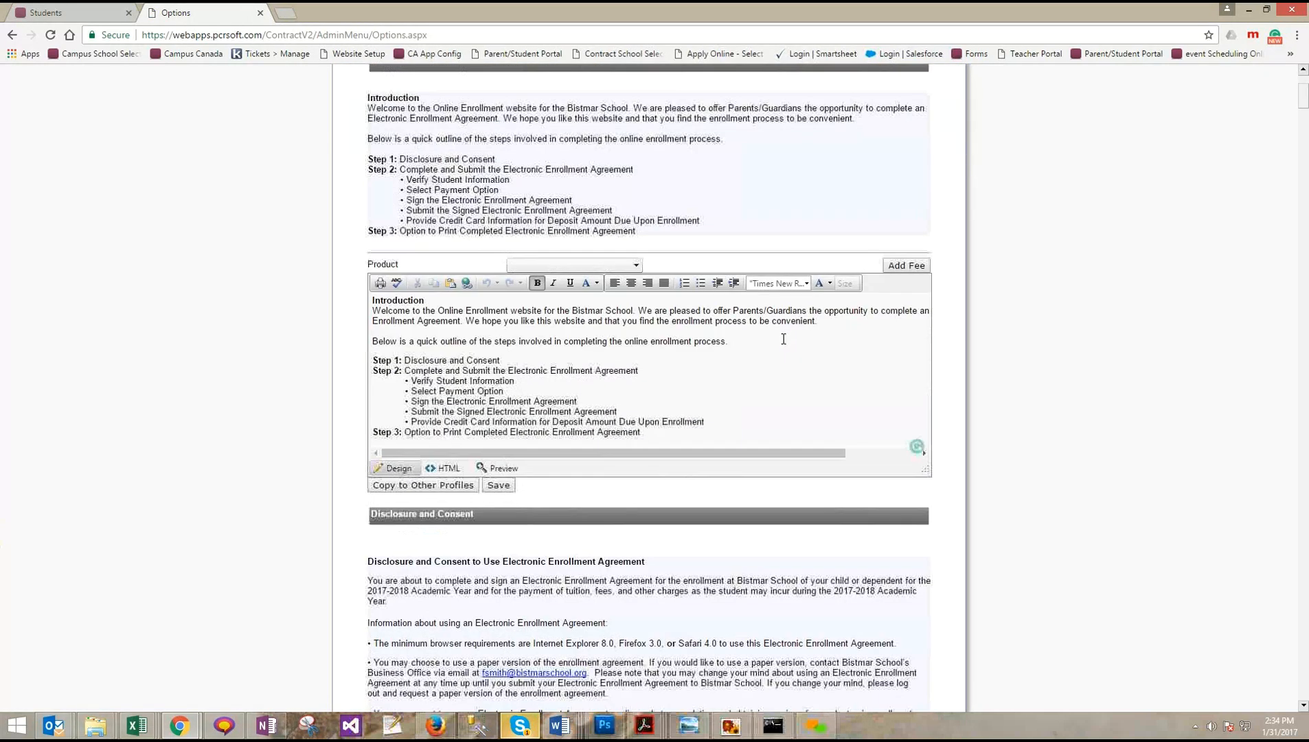
scroll(764, 369, down, 4)
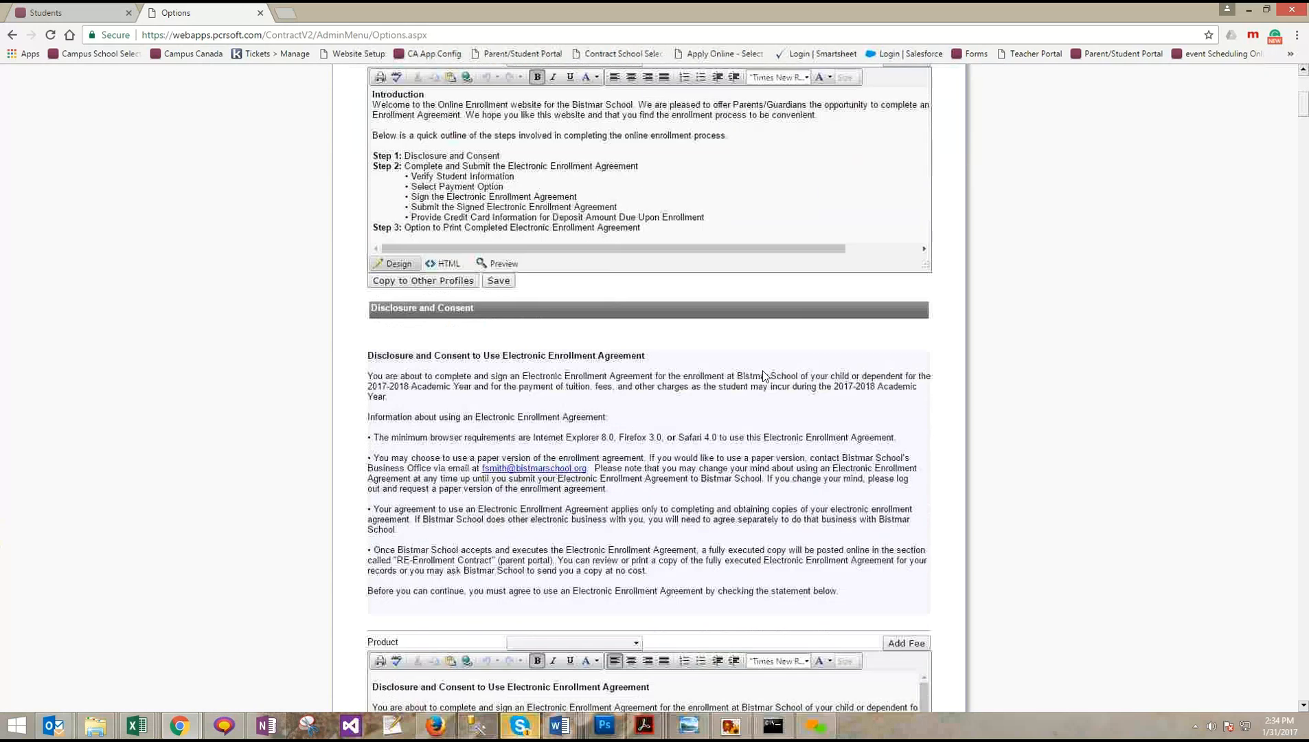
scroll(763, 370, down, 1)
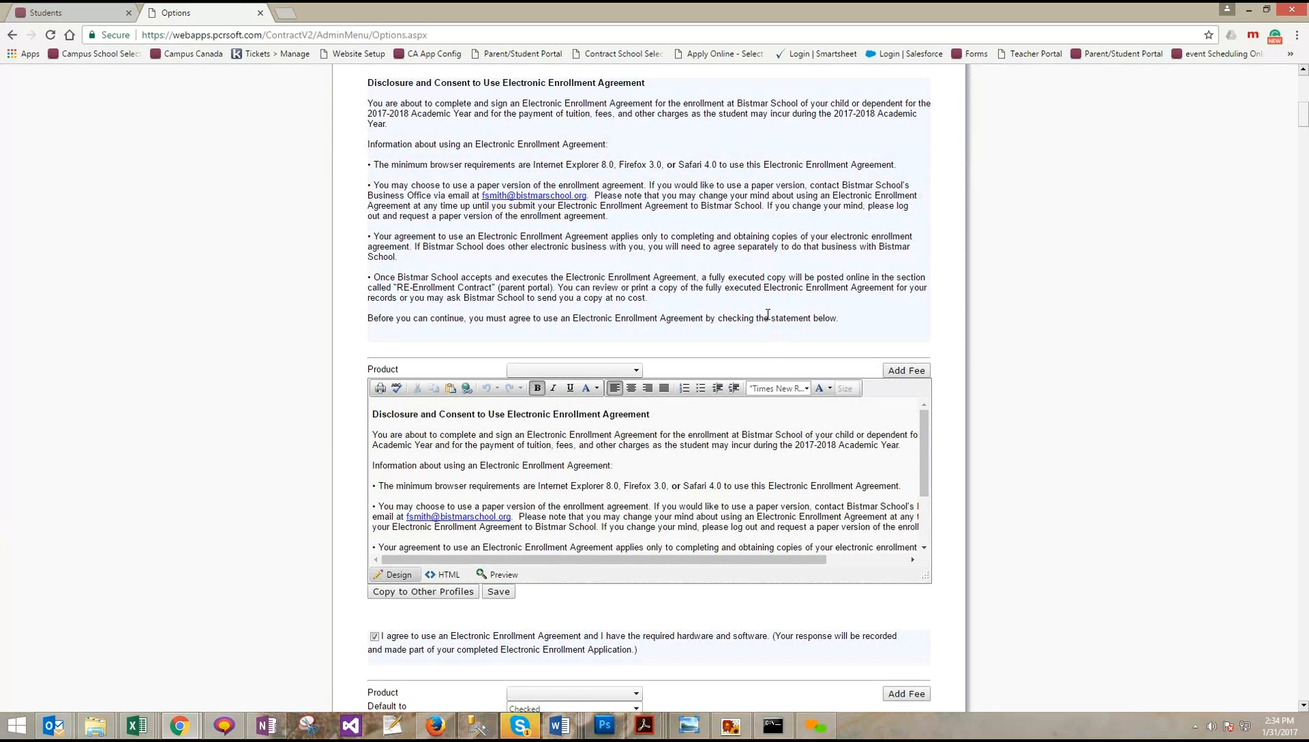
scroll(751, 374, up, 3)
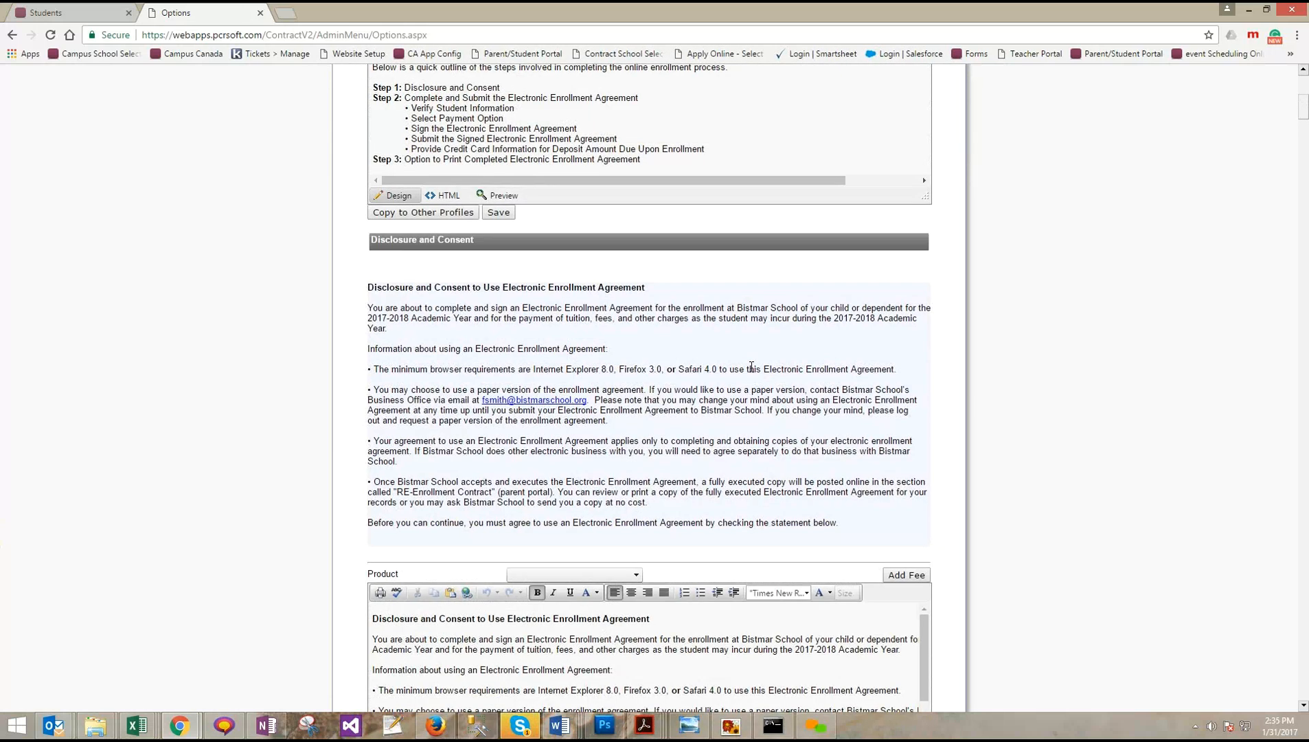
scroll(749, 369, up, 7)
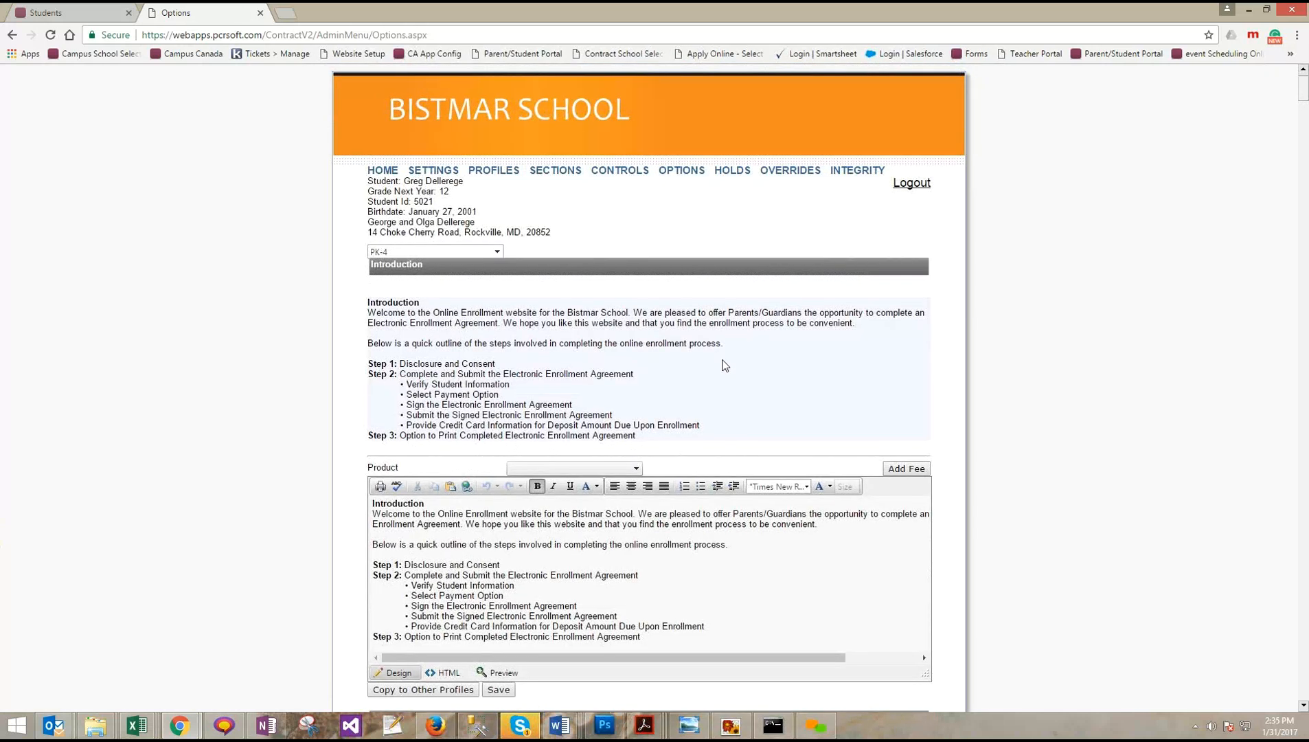
View the available profiles on the Options page, keeping PK-4, and review the controls down through the Electronic Enrollment Agreement section
click(475, 252)
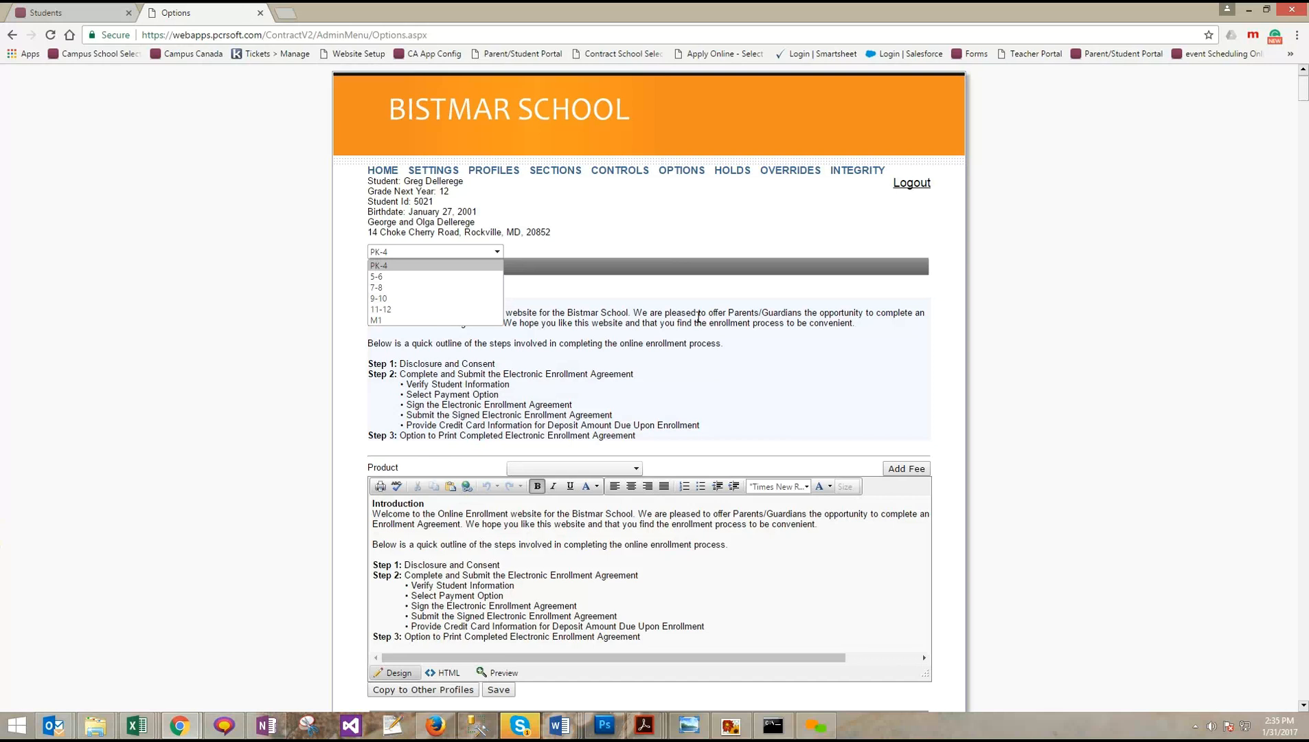
click(794, 317)
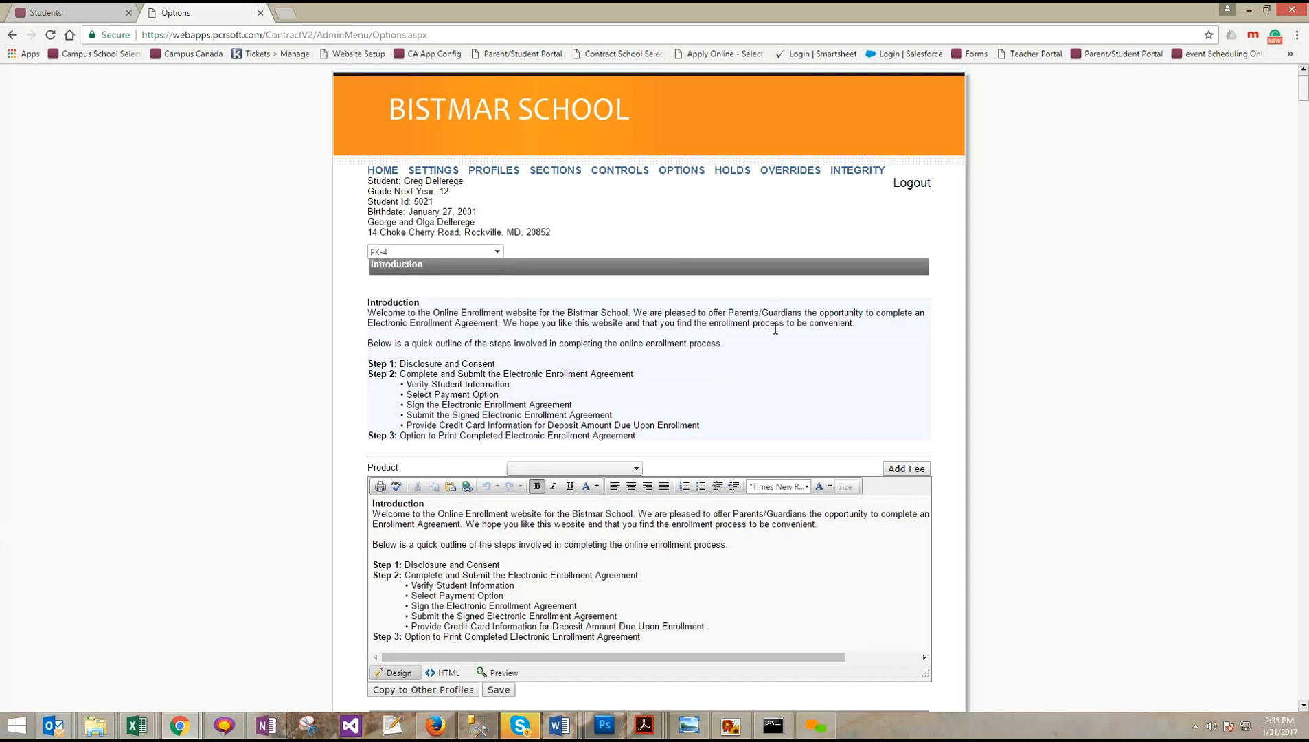
scroll(783, 336, down, 5)
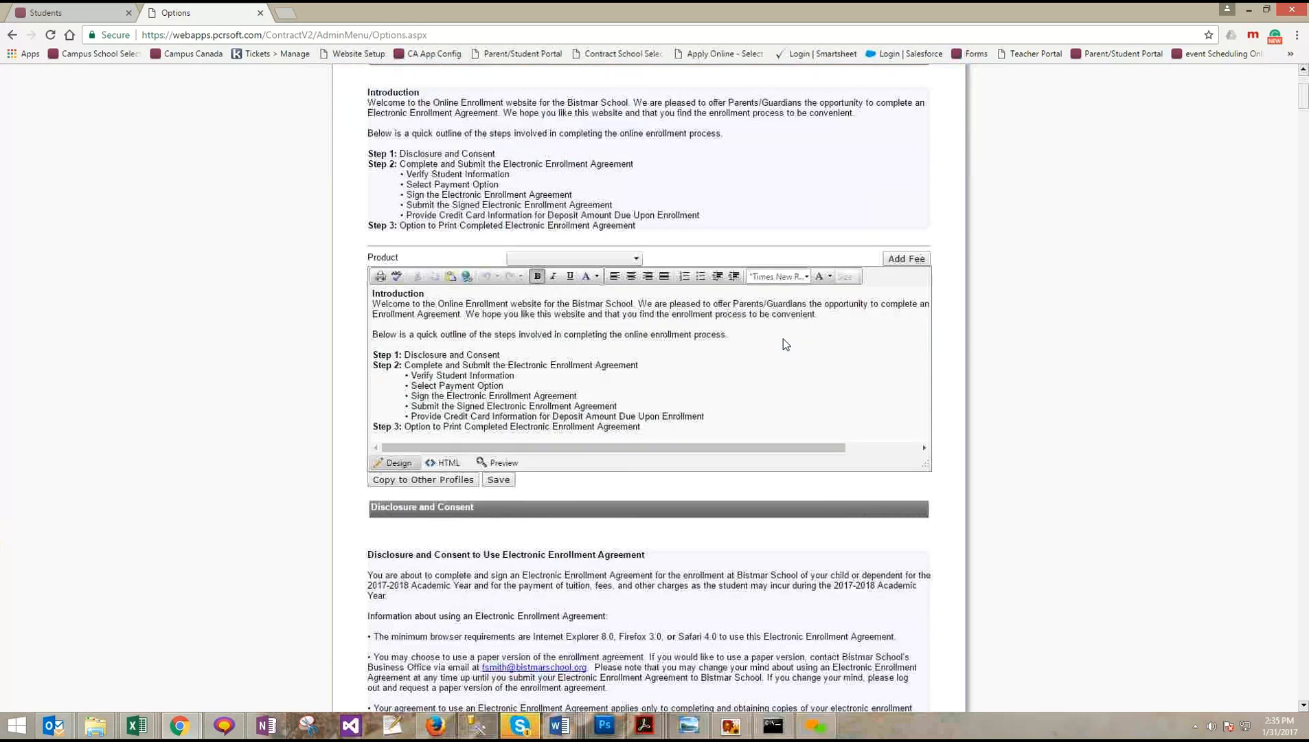
scroll(784, 339, down, 6)
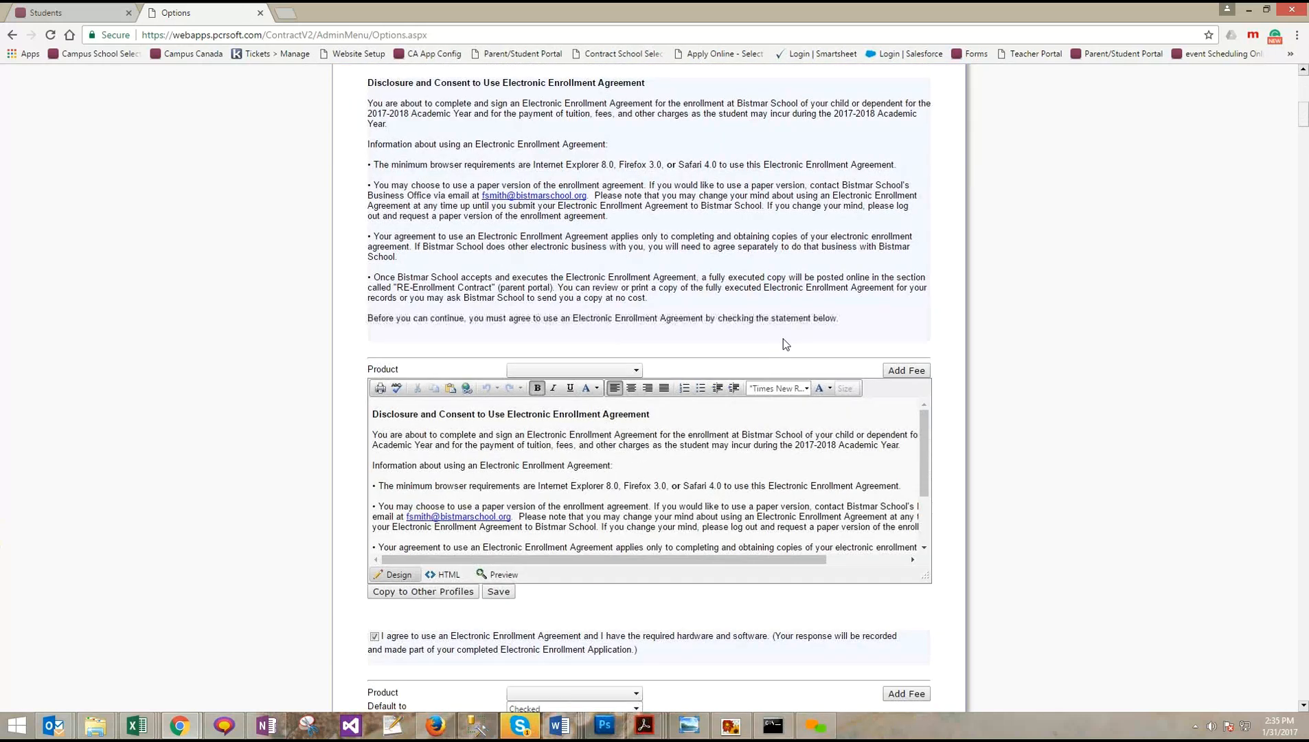
scroll(783, 337, down, 2)
scroll(790, 340, down, 1)
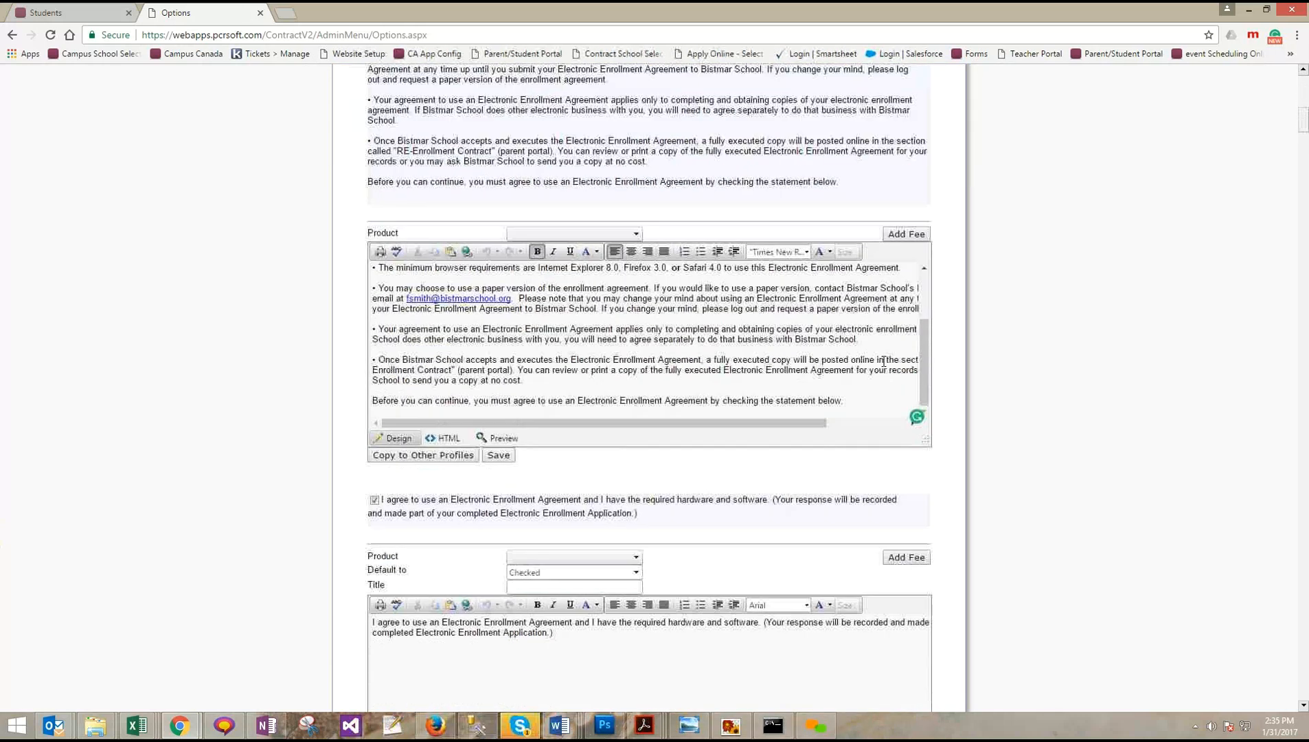
scroll(927, 432, down, 6)
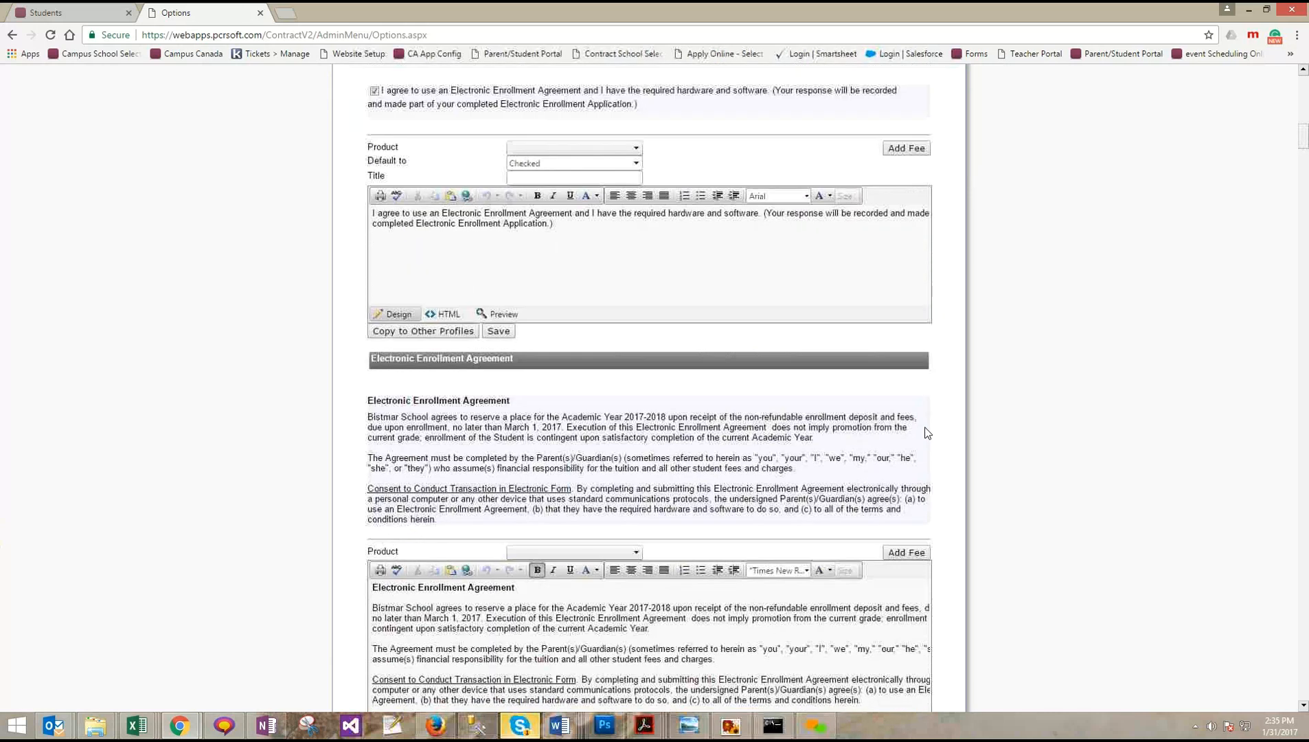
scroll(928, 426, down, 3)
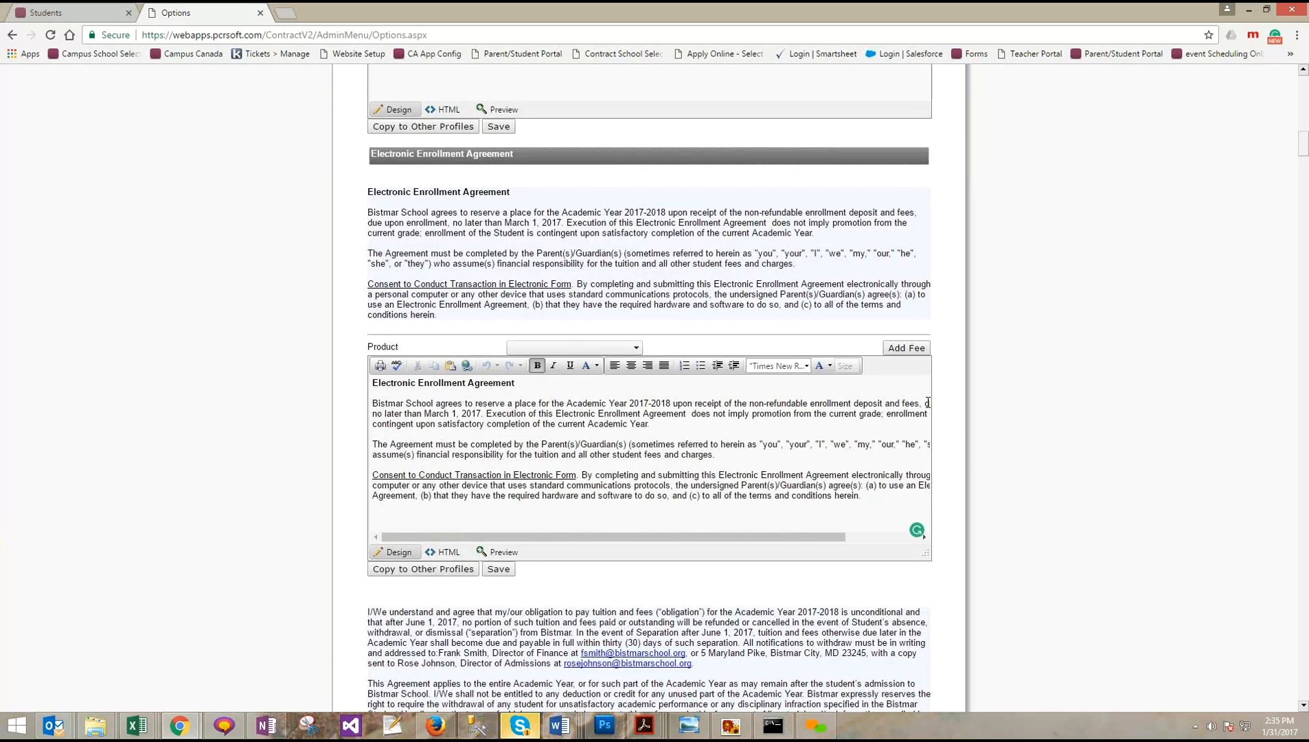
scroll(929, 401, down, 1)
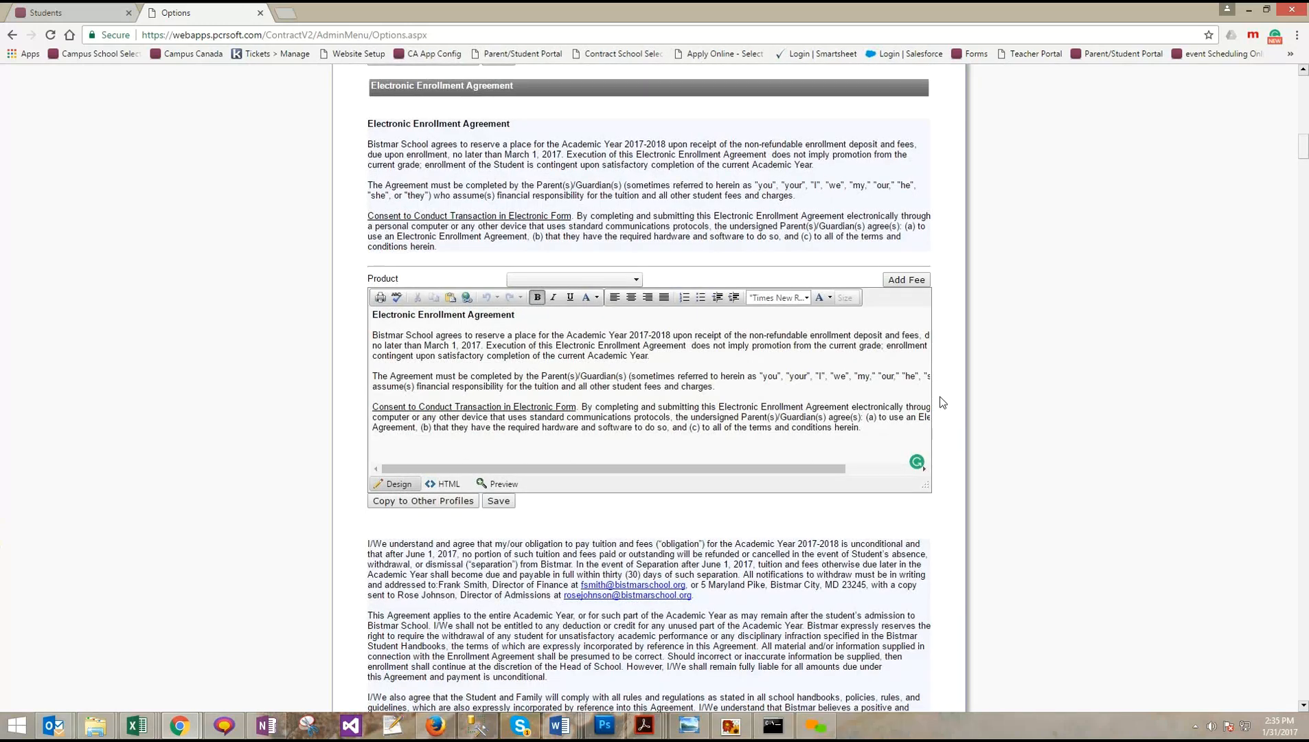
scroll(930, 466, down, 1)
scroll(931, 466, down, 5)
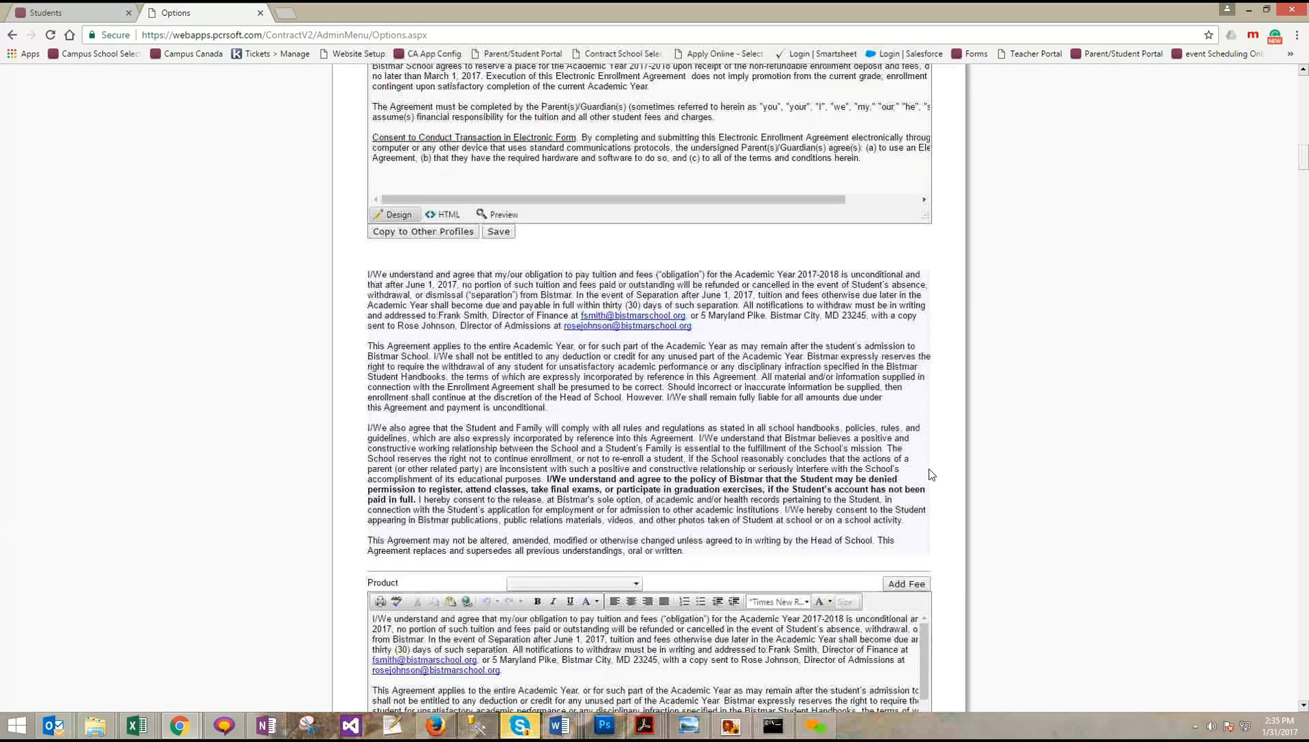
scroll(938, 461, down, 1)
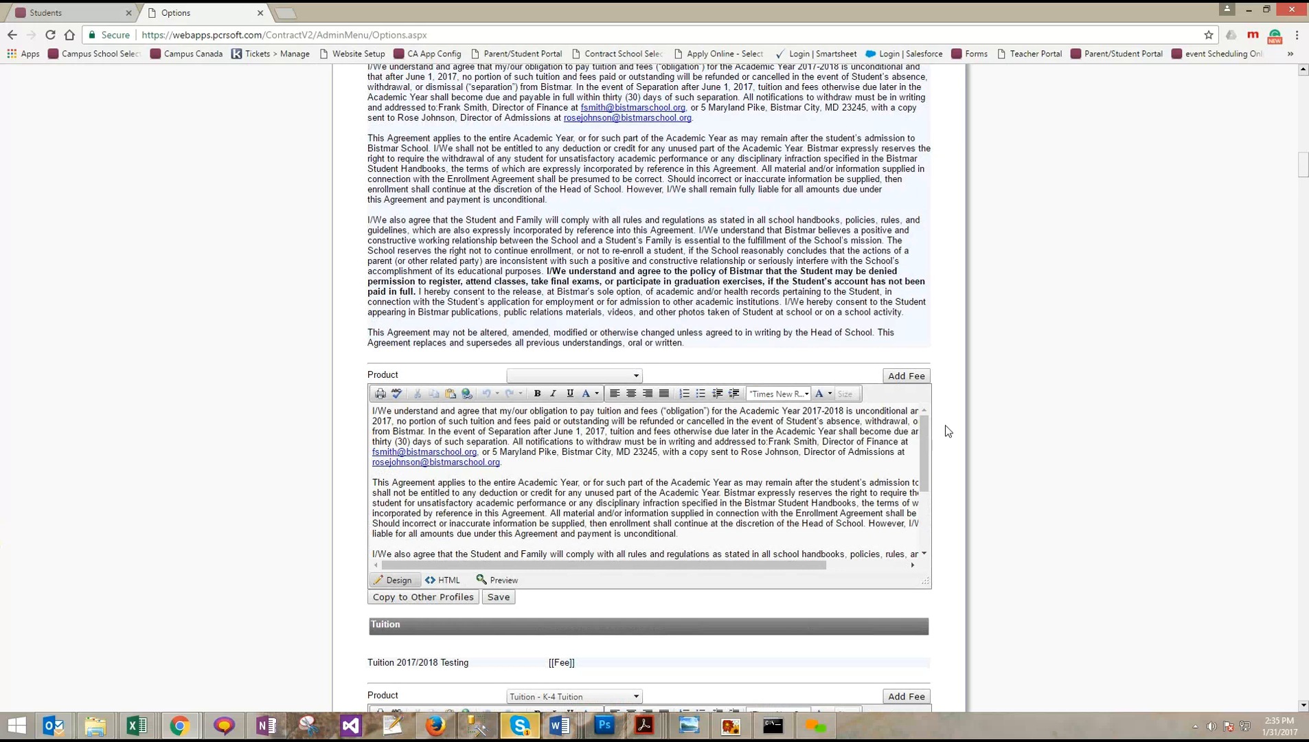
Examine the Tuition and Payment Options sections, including the linked product, the agreement check box and each option's payment term
scroll(948, 431, down, 2)
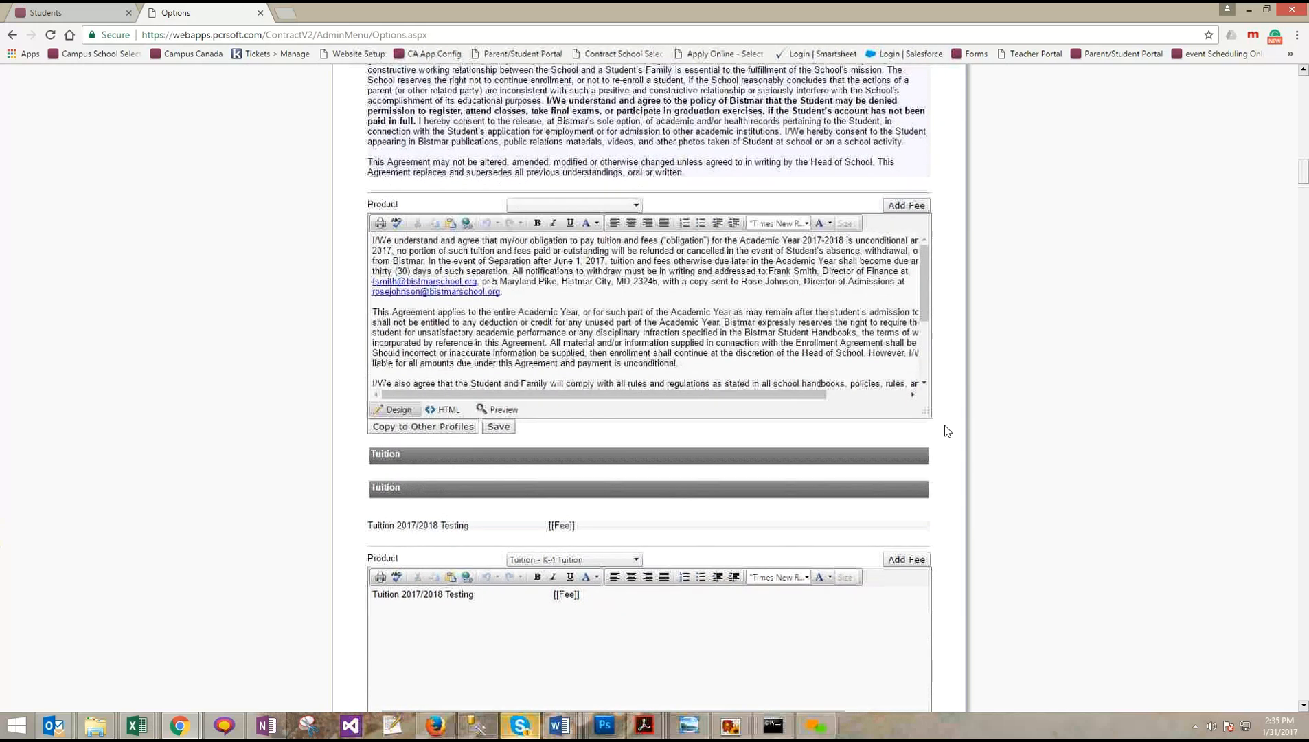
scroll(947, 432, down, 2)
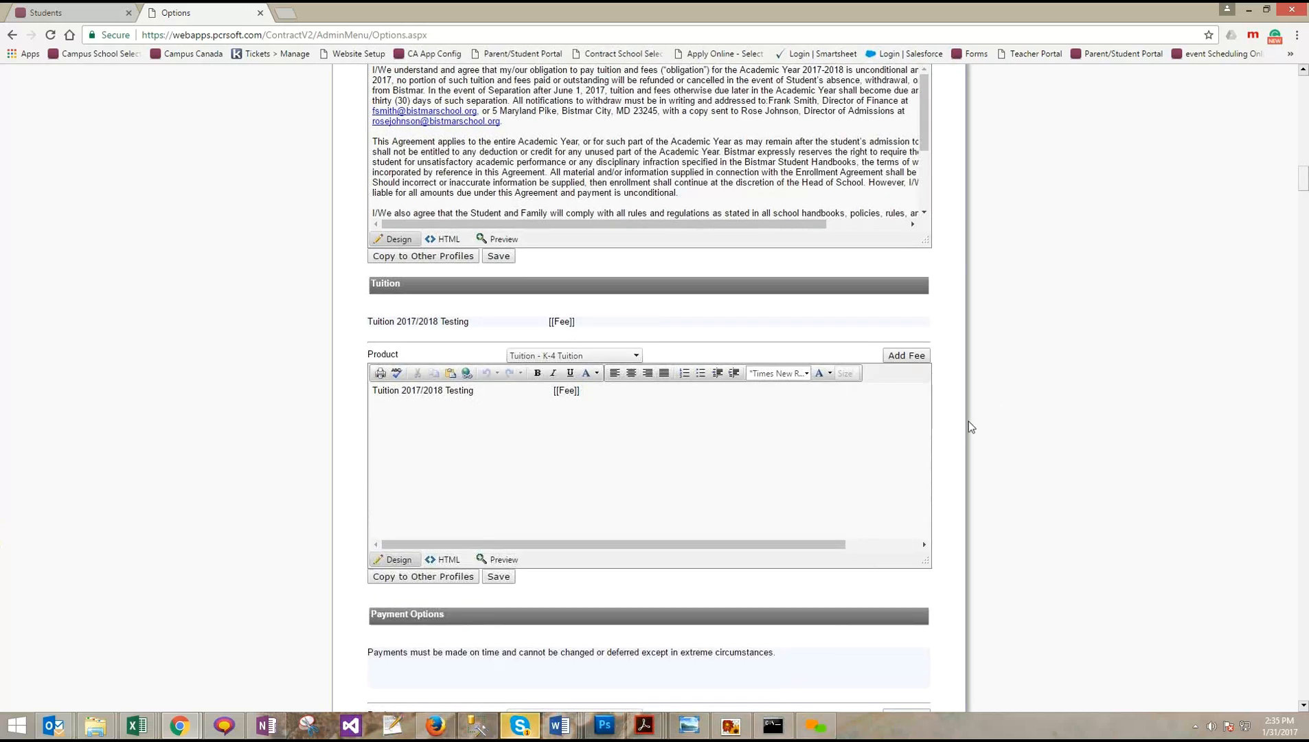
scroll(966, 419, down, 1)
scroll(959, 402, down, 1)
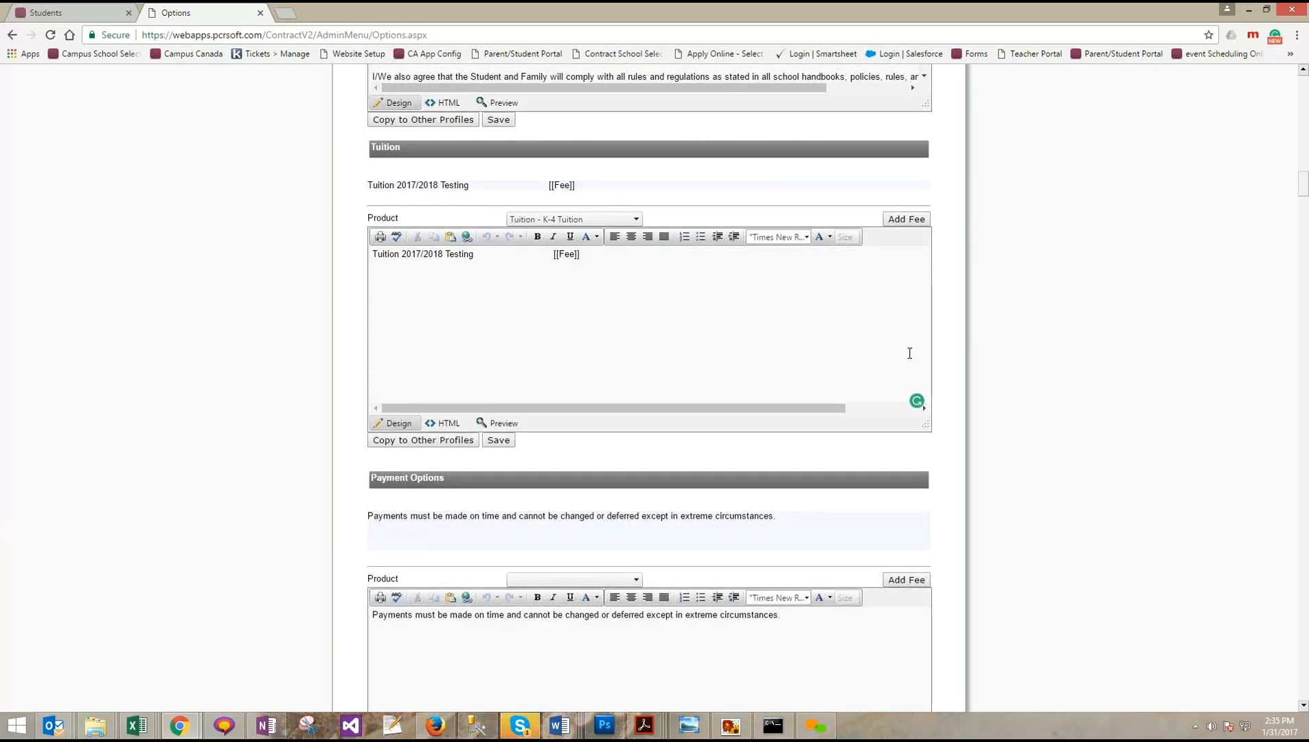
scroll(911, 364, down, 2)
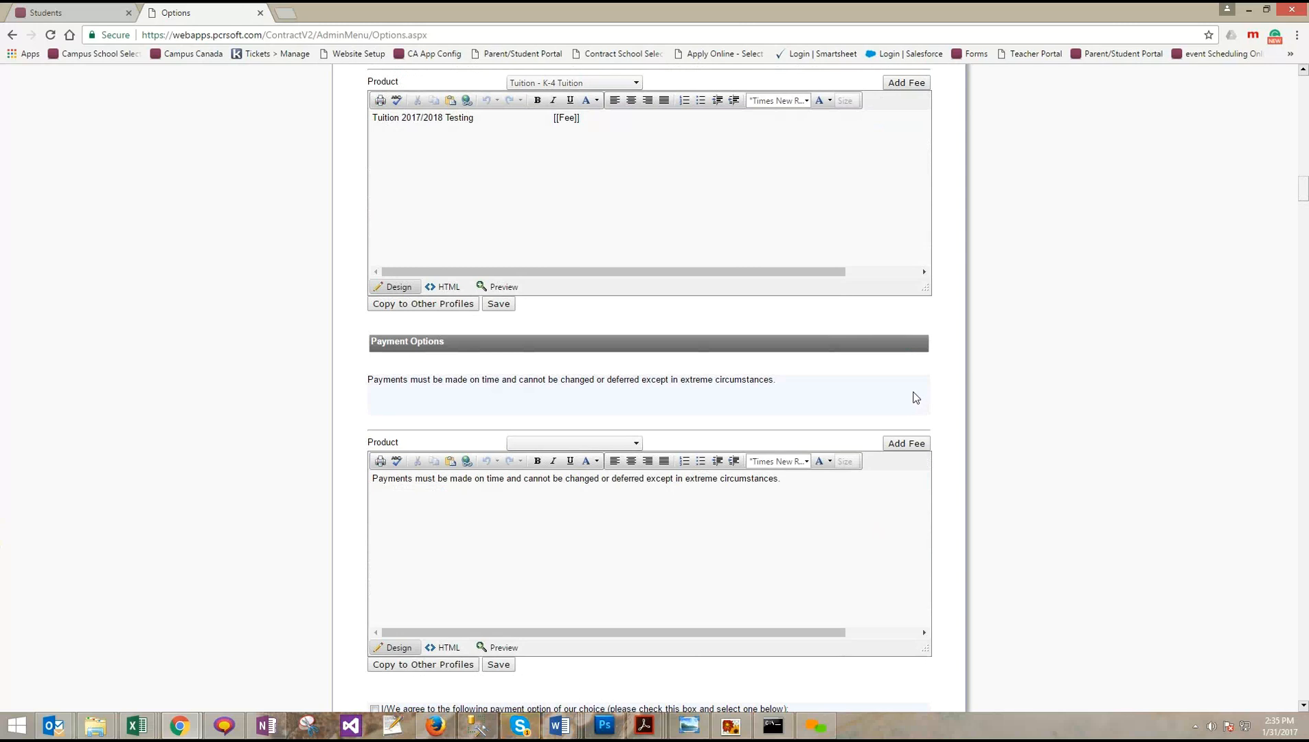
scroll(917, 398, down, 4)
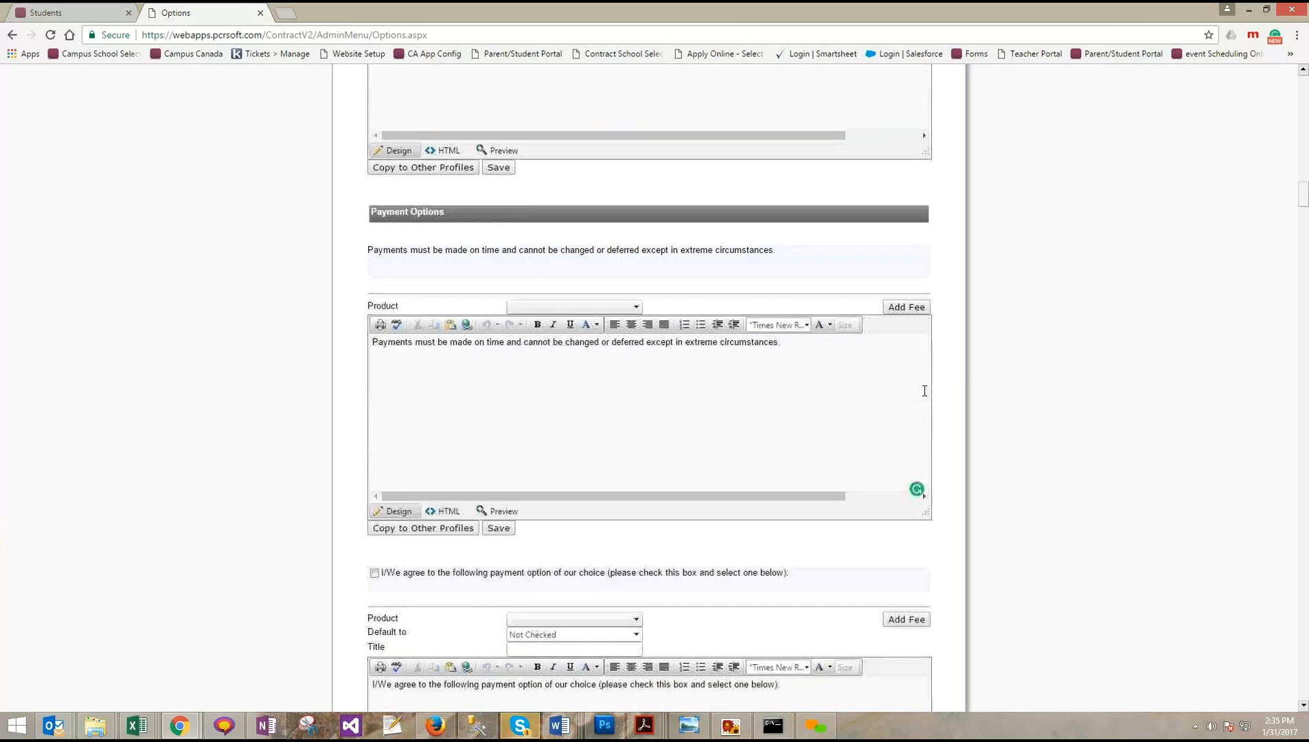
scroll(954, 368, down, 3)
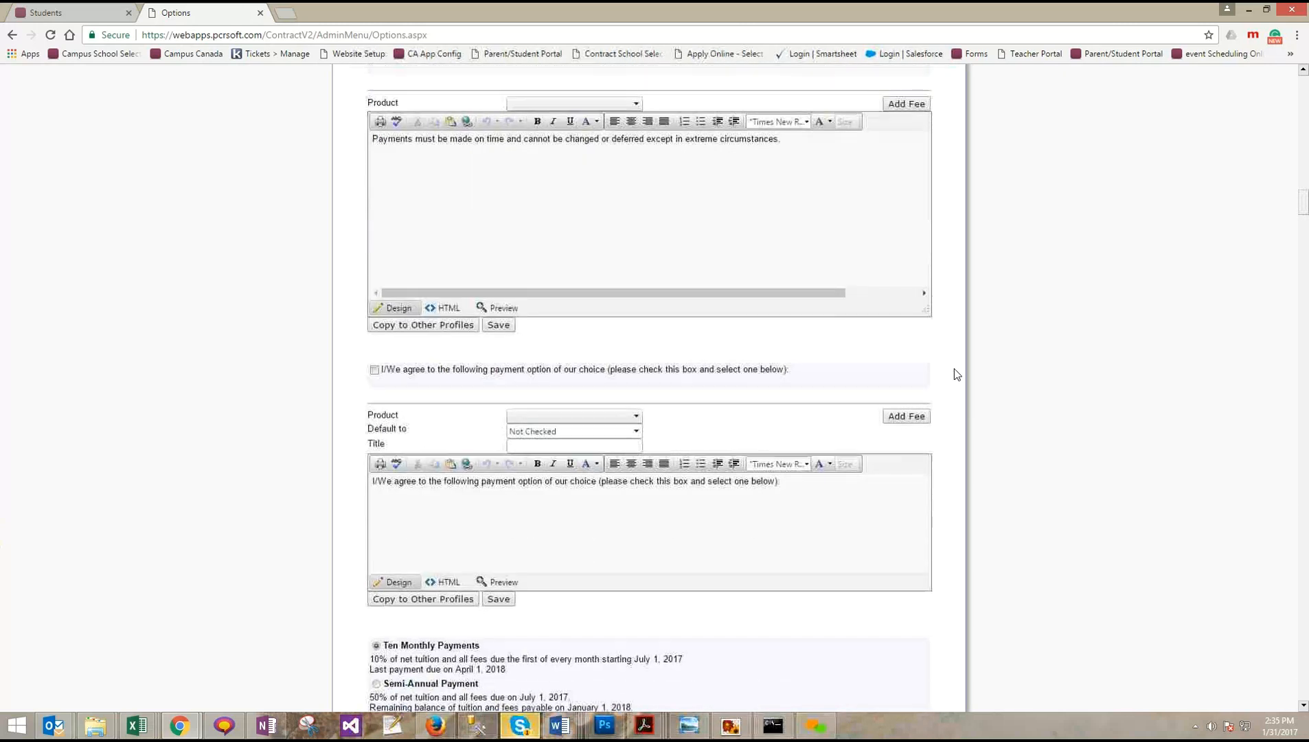
scroll(955, 368, down, 5)
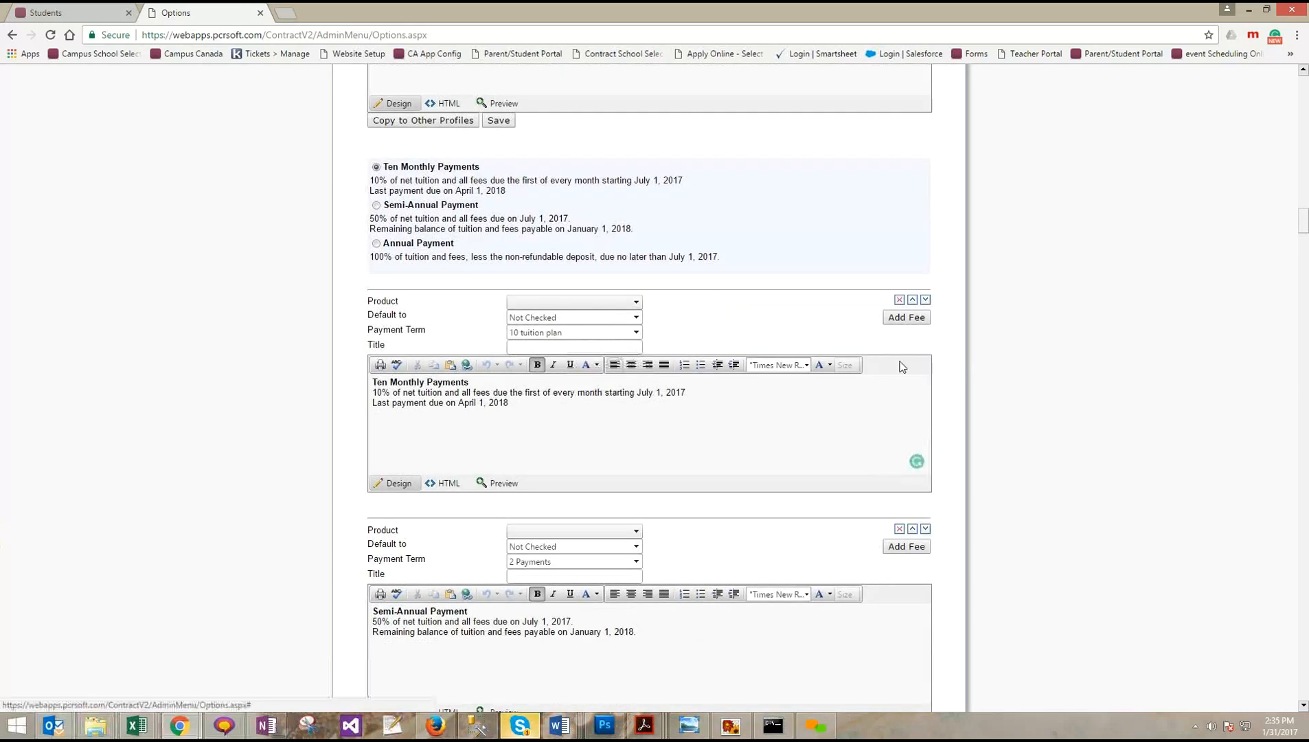
scroll(979, 391, down, 2)
scroll(979, 391, down, 7)
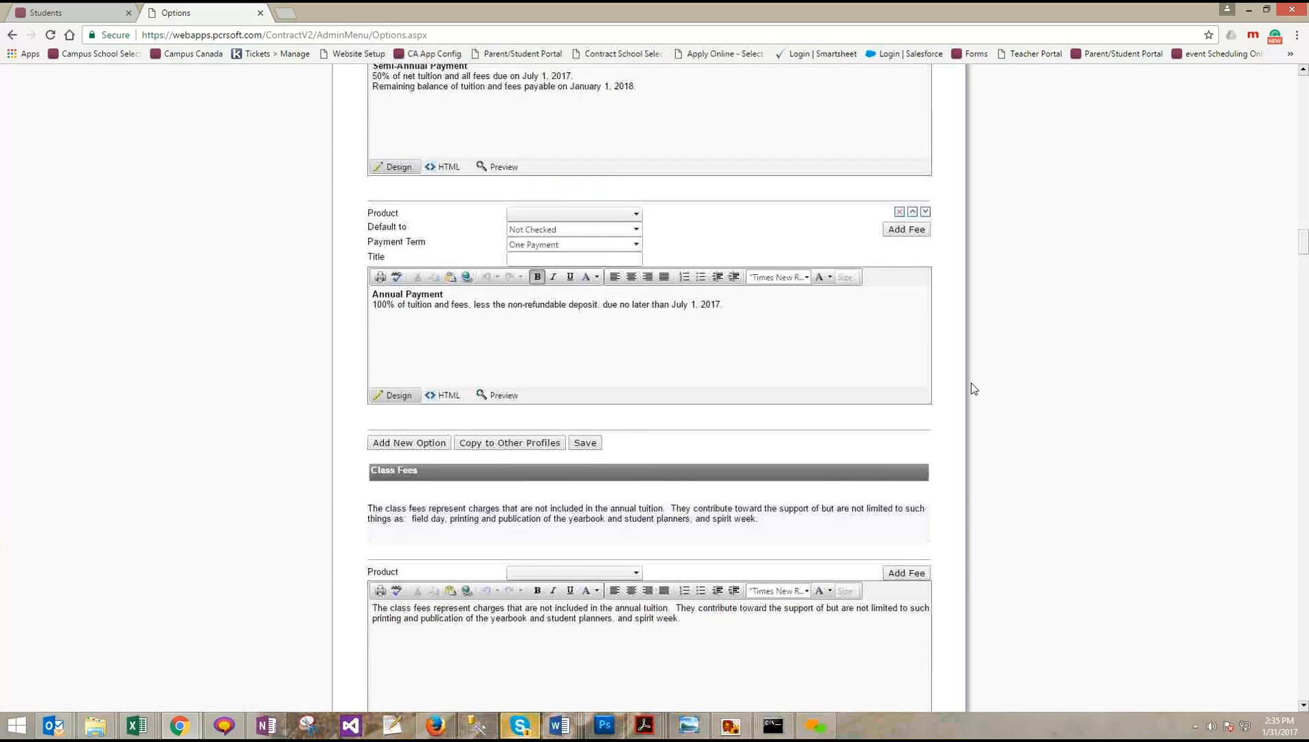
Examine the Class Fees and Parents Association sections, including their description texts and the products linked to their fees
scroll(944, 411, down, 5)
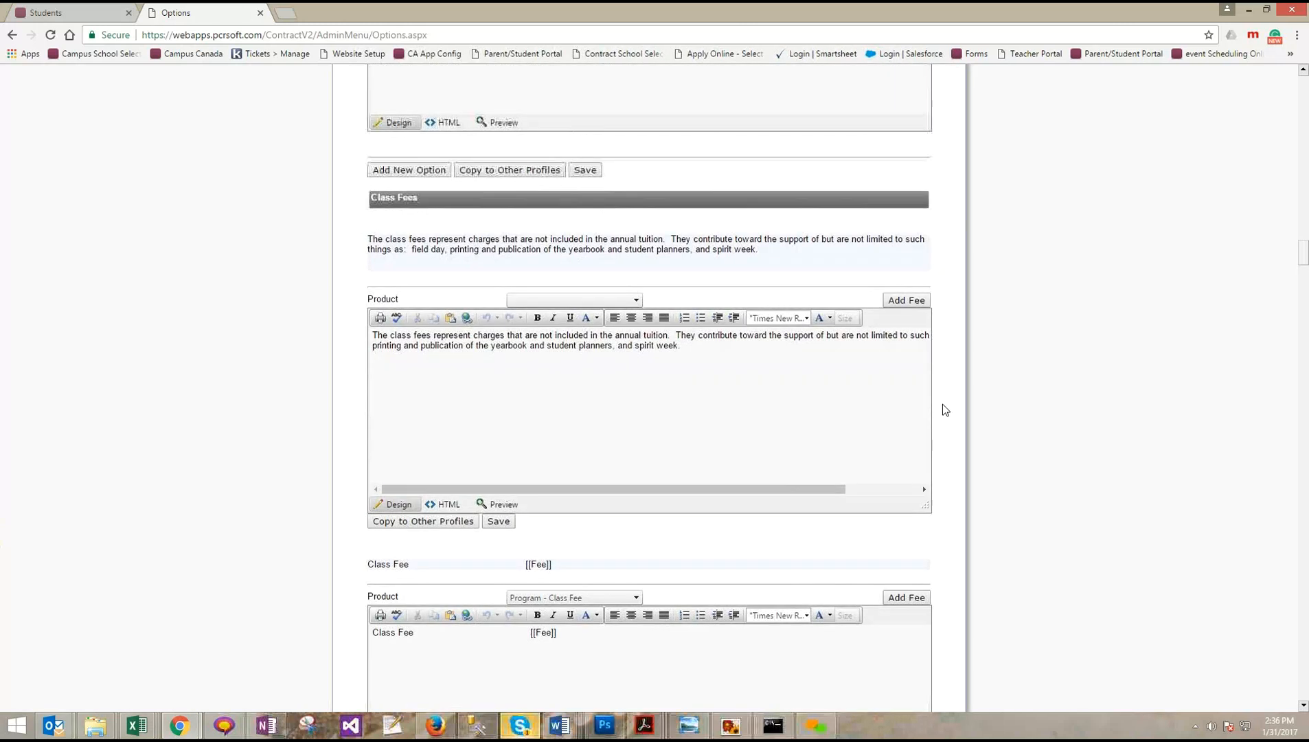
scroll(942, 405, down, 1)
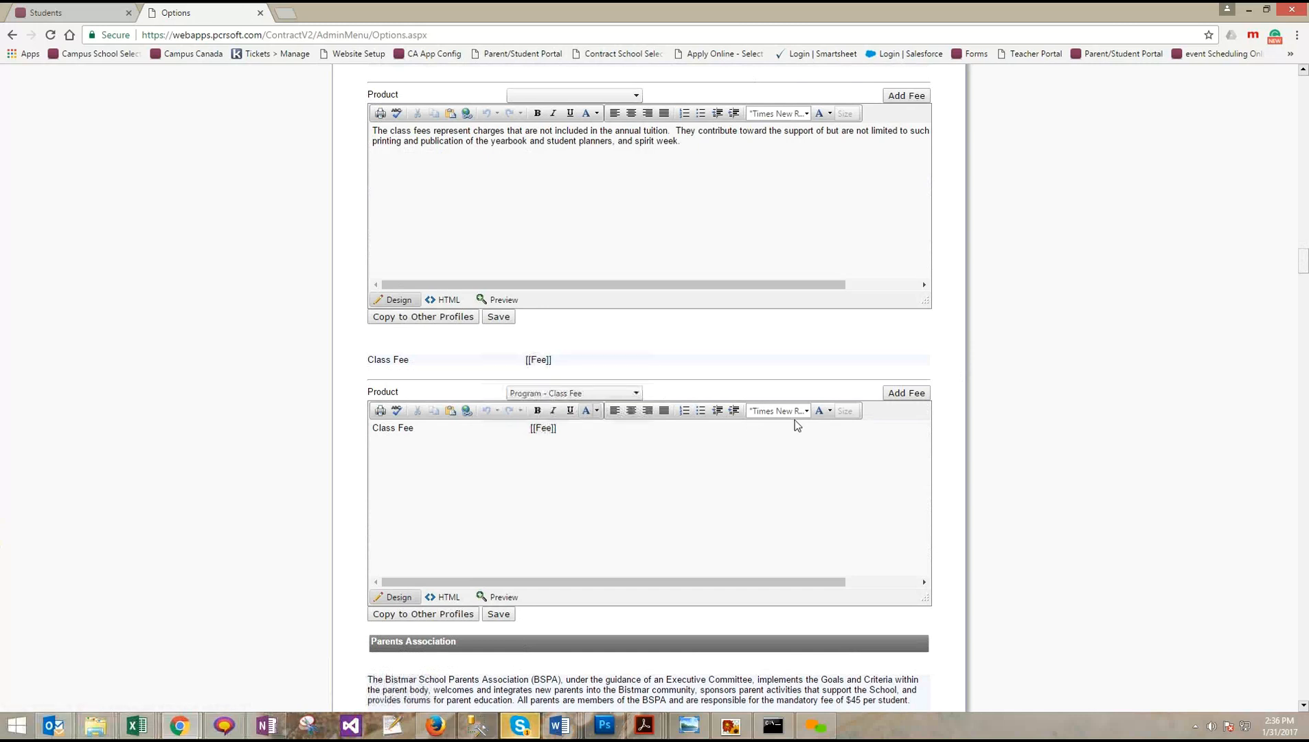
scroll(891, 459, down, 3)
scroll(893, 488, down, 1)
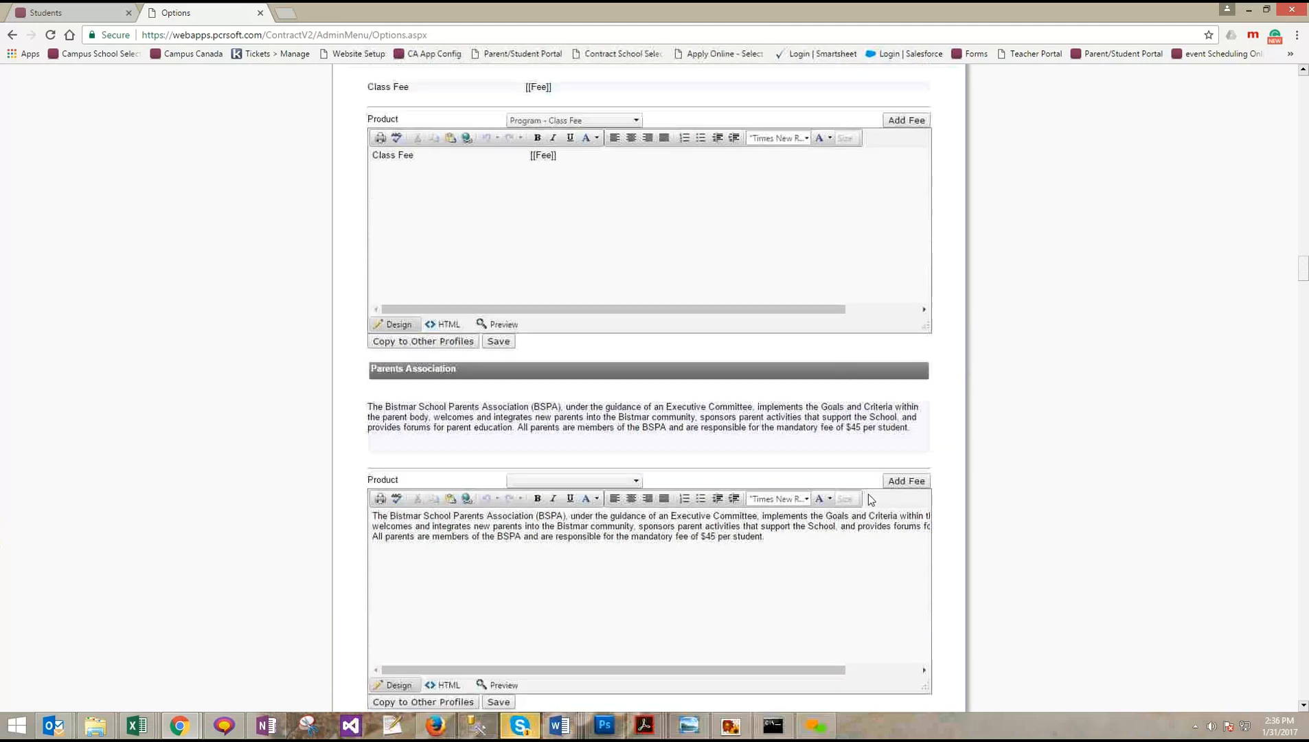
scroll(790, 498, down, 1)
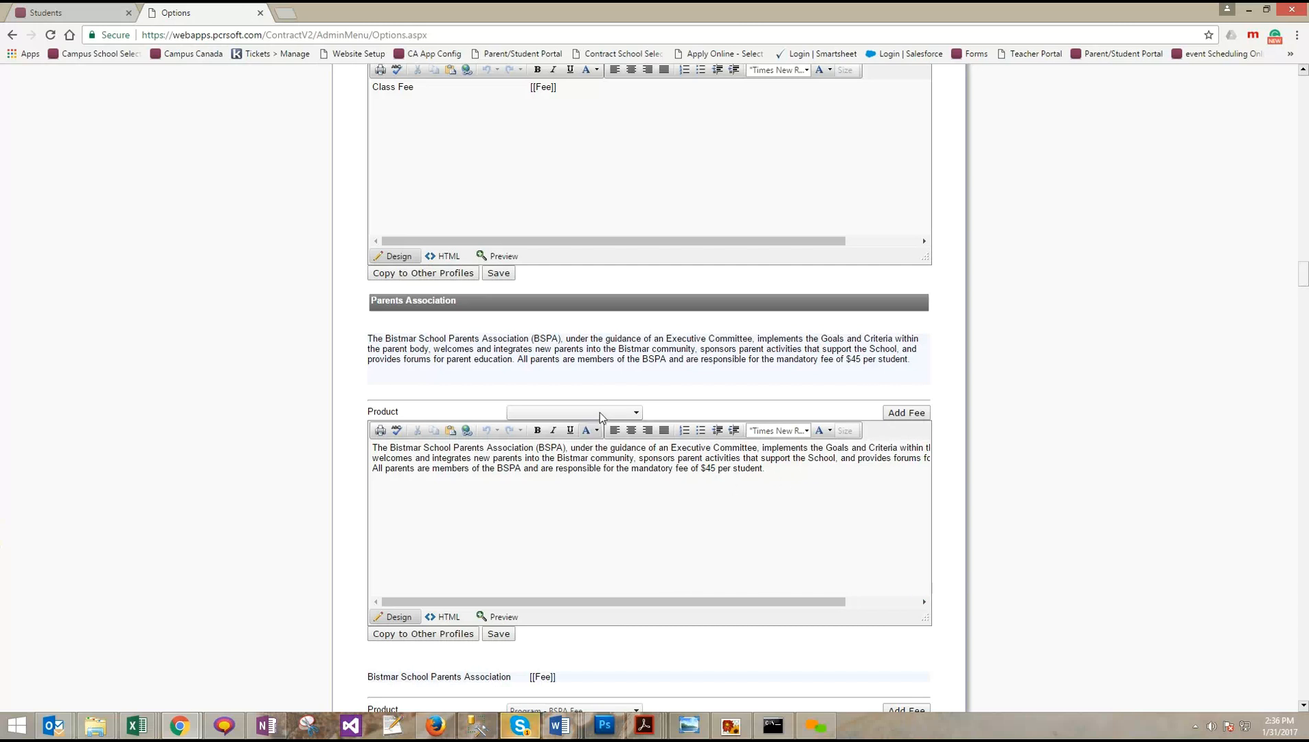
click(632, 448)
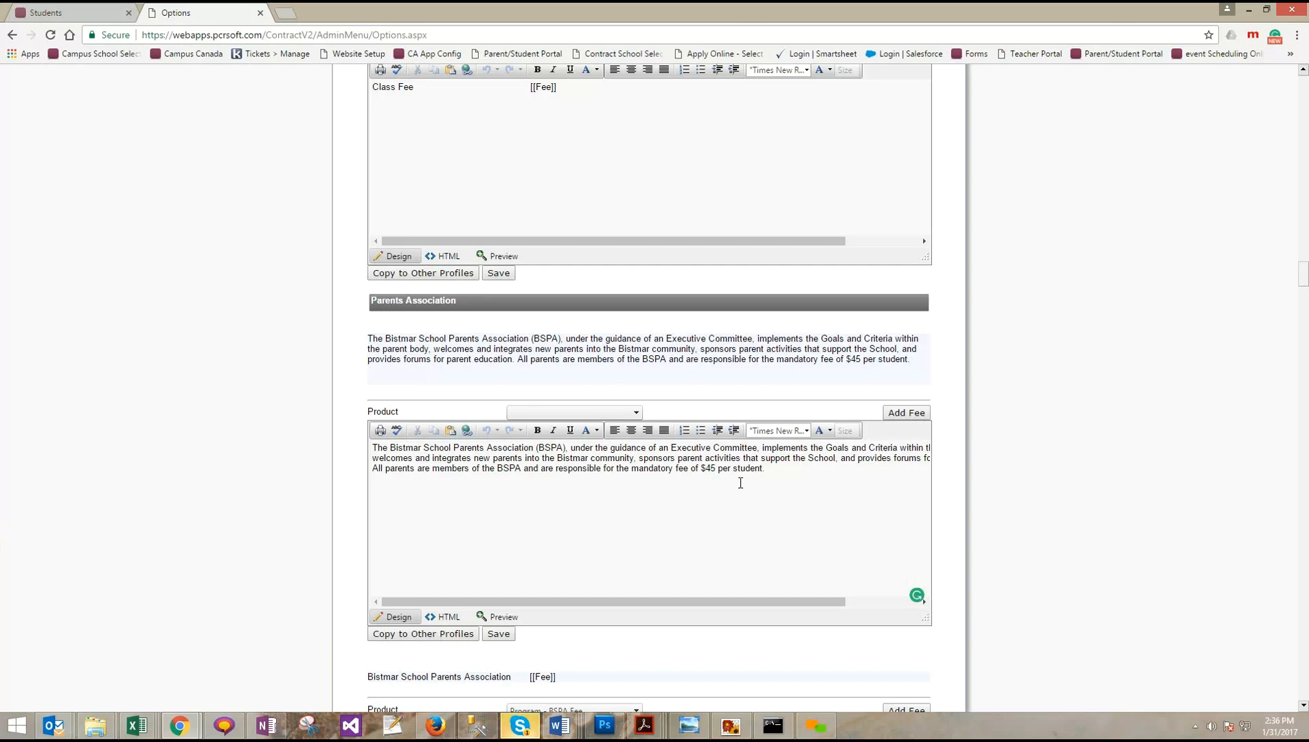
scroll(740, 482, down, 2)
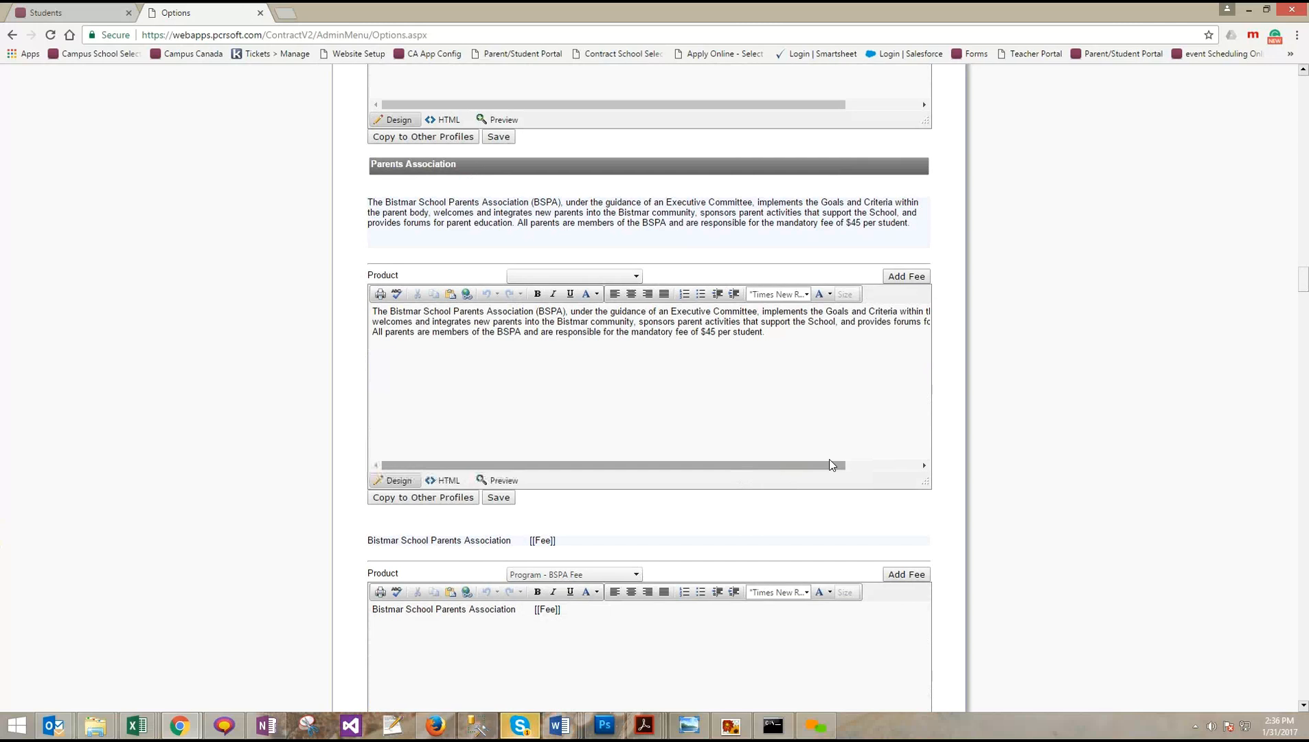
scroll(941, 470, down, 3)
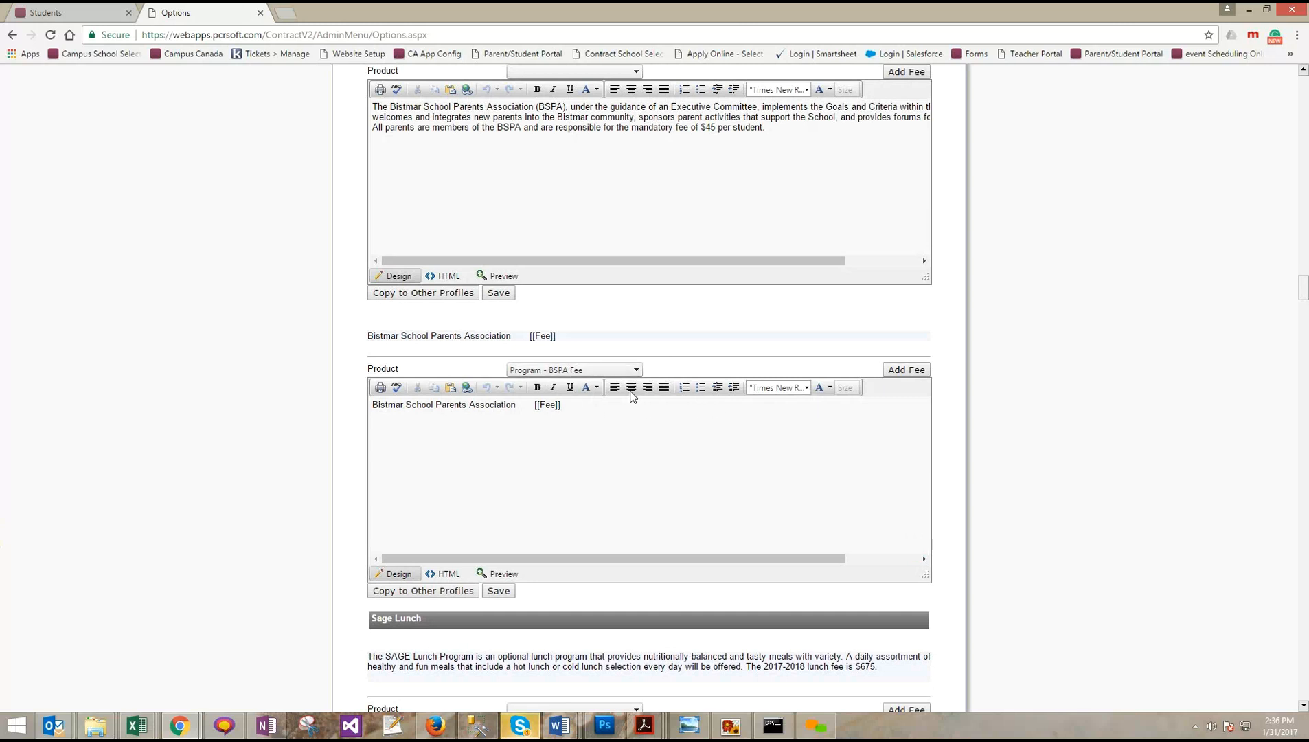
Go back over the Options page up to the Introduction section and open the Holds page
scroll(1122, 430, up, 10)
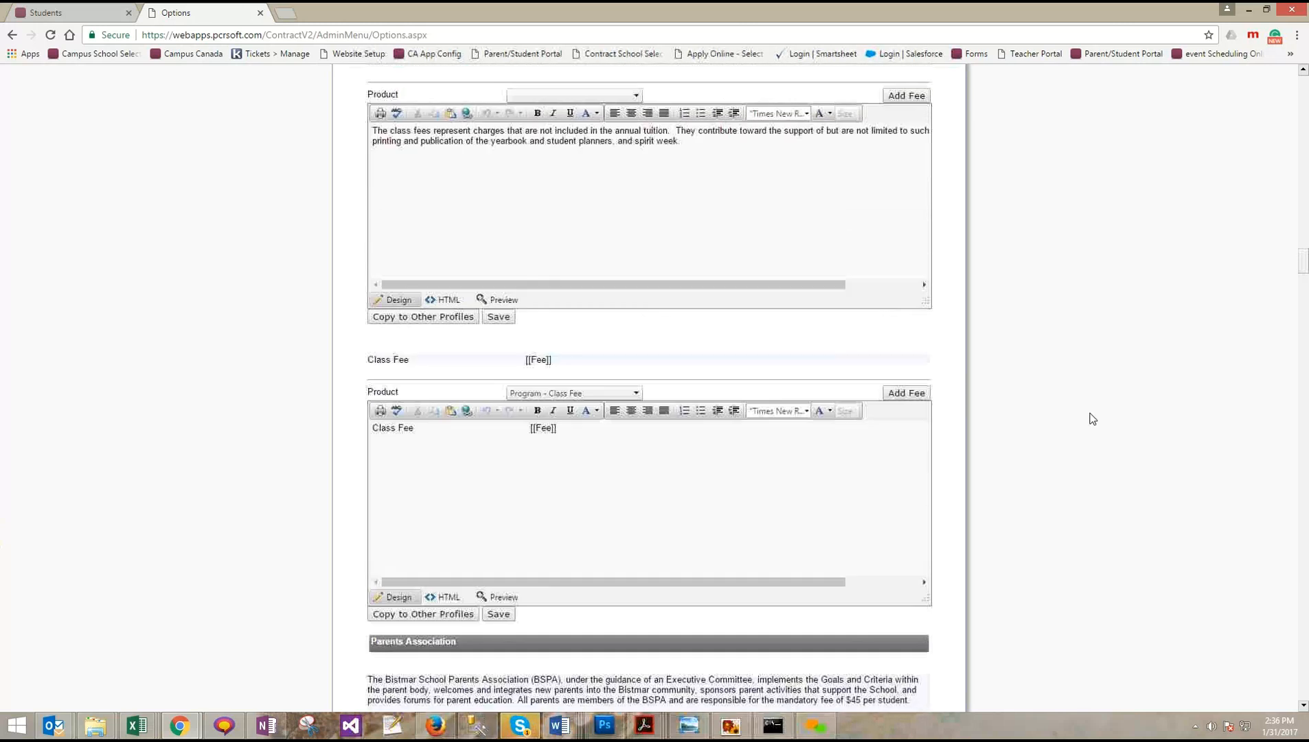
scroll(1063, 434, up, 6)
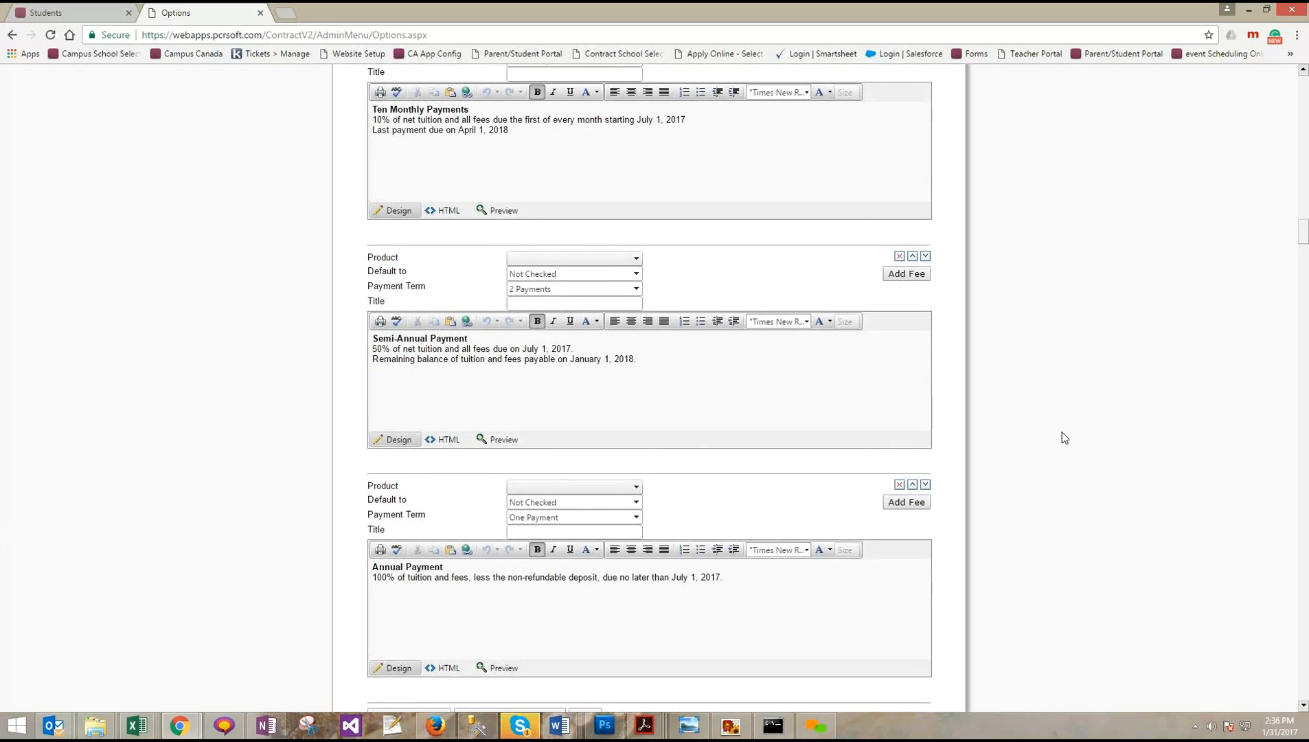
scroll(1062, 432, up, 10)
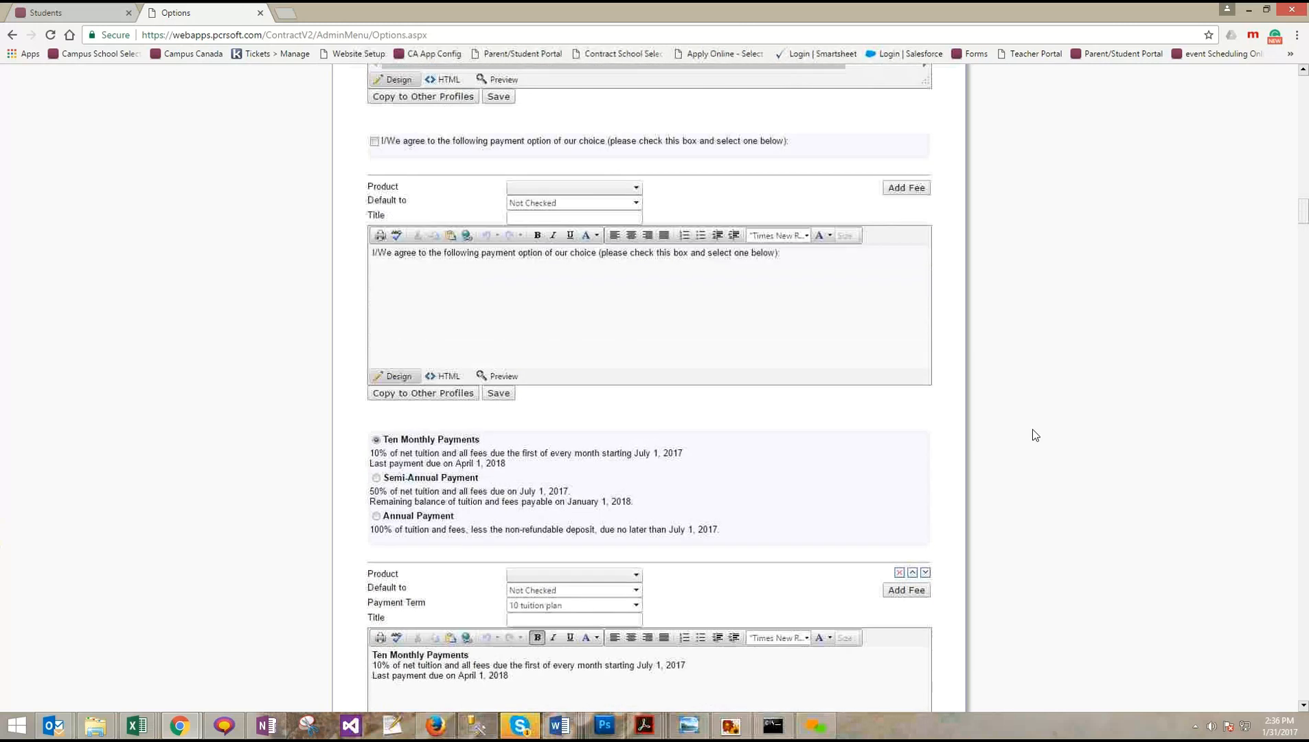
scroll(1016, 415, up, 10)
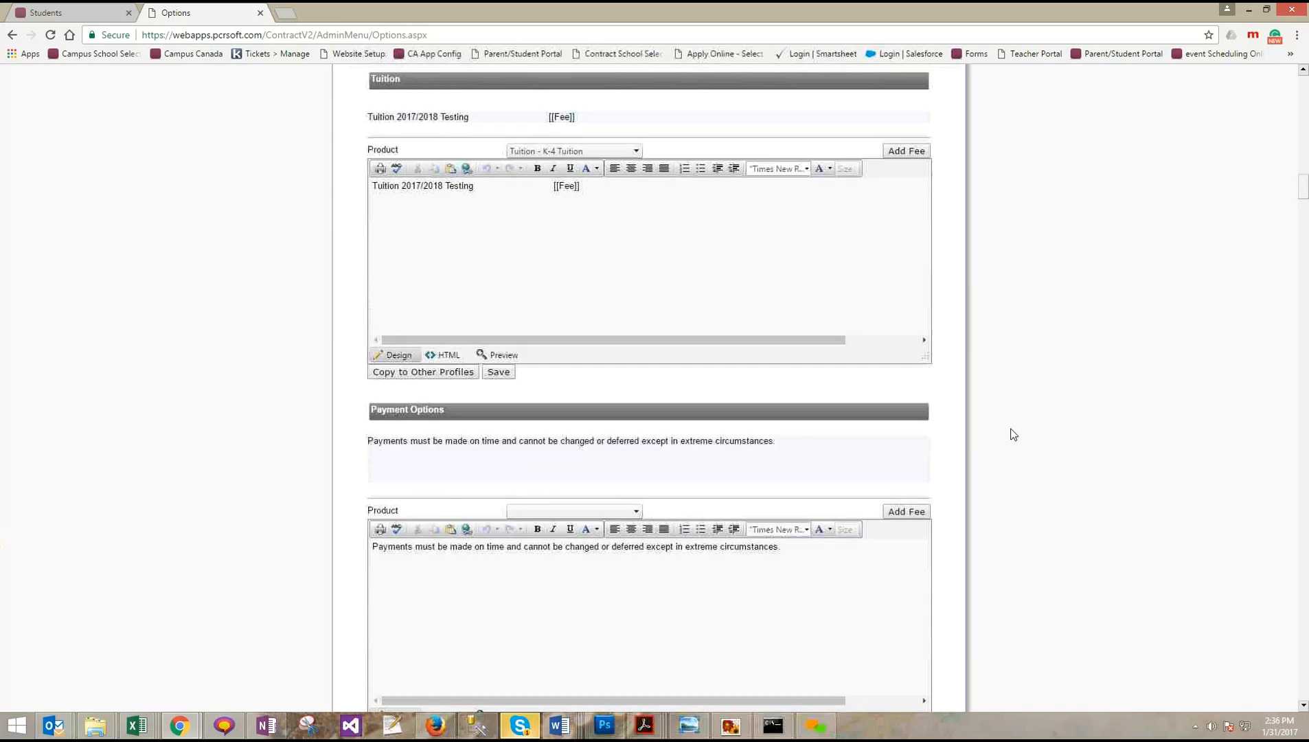
scroll(1023, 419, up, 7)
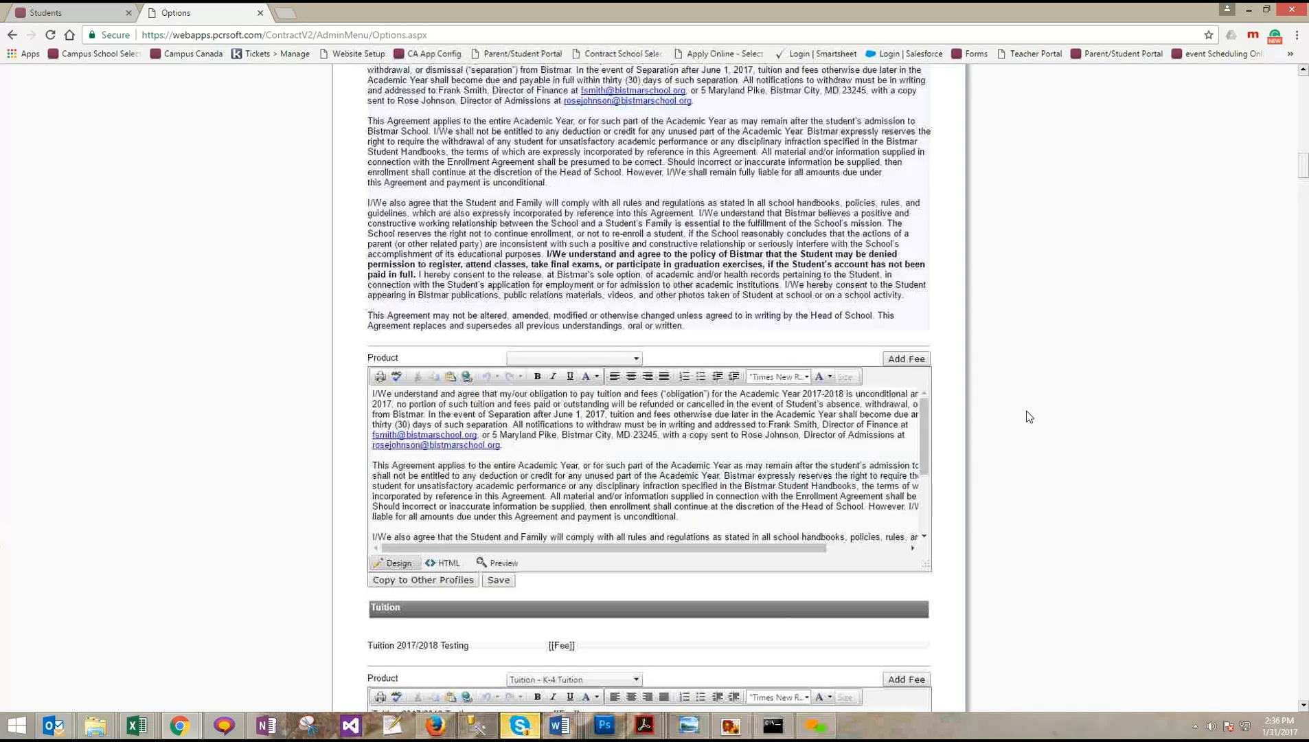
scroll(1031, 409, up, 15)
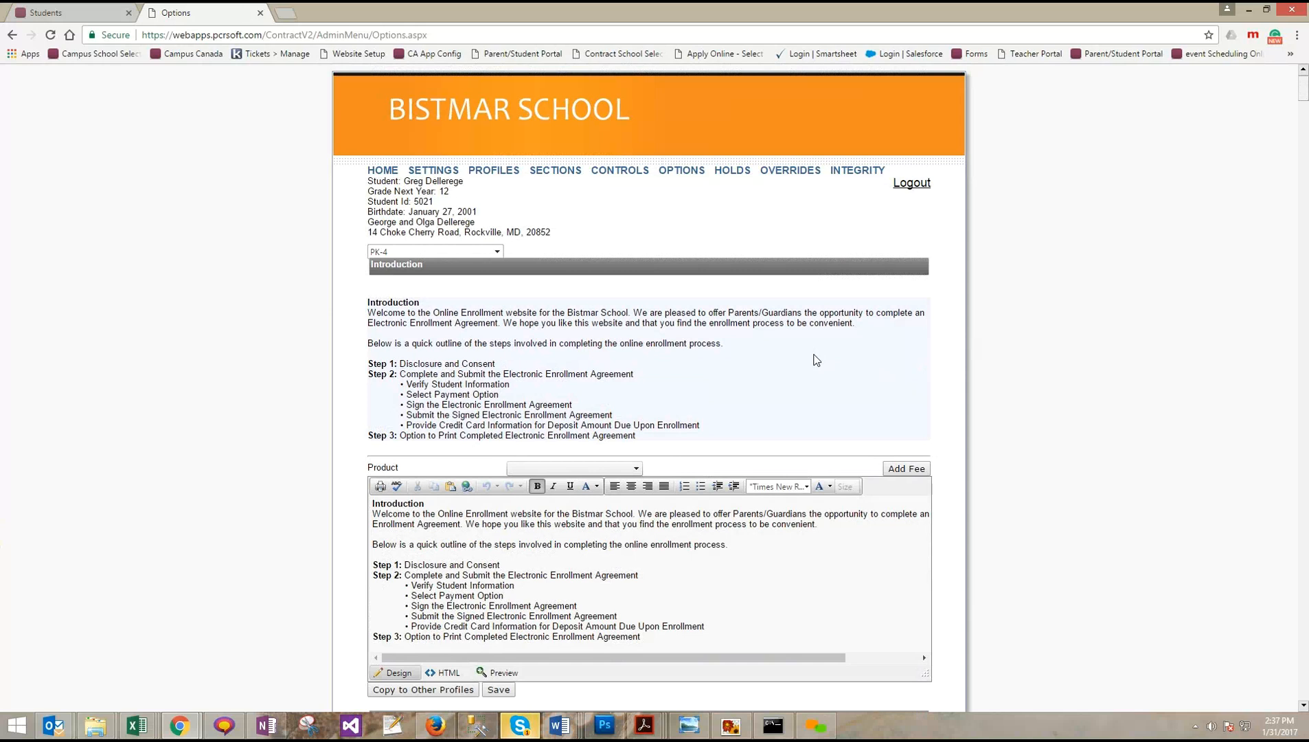
click(733, 172)
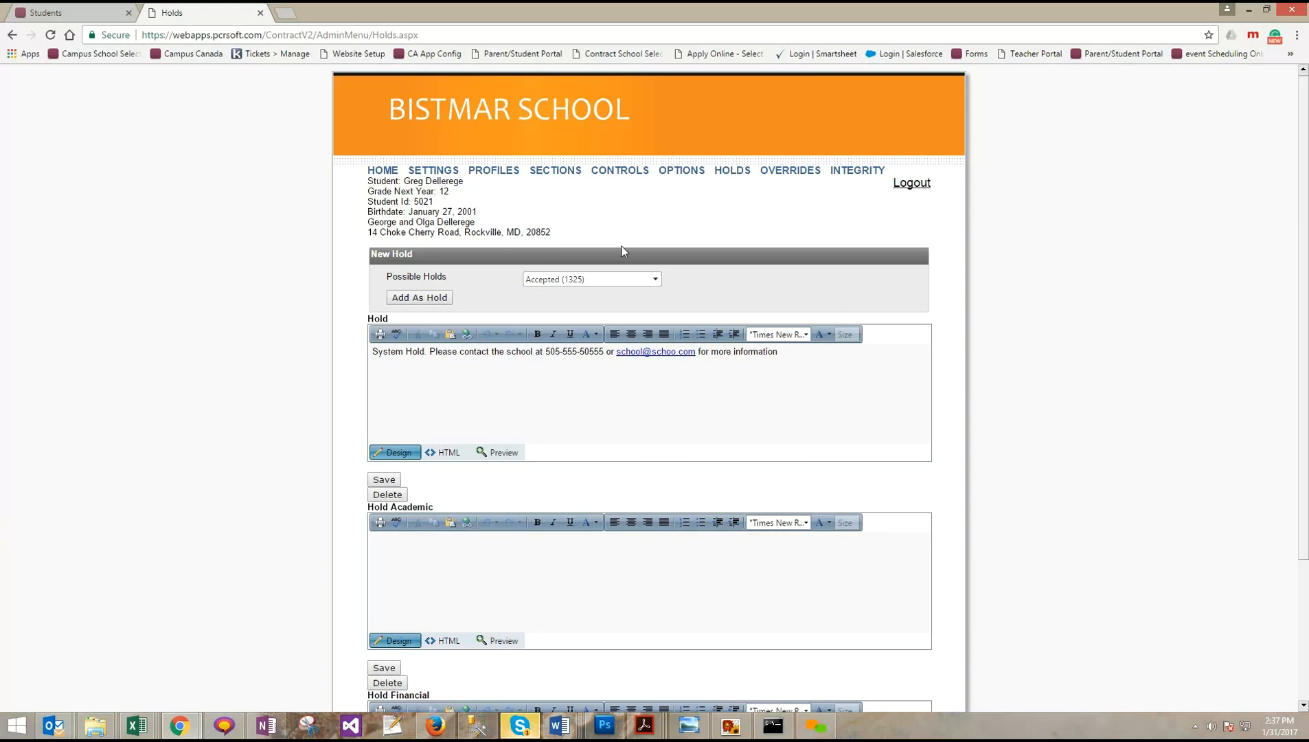
View the possible statuses that can be added as a new hold, keeping Accepted (1325)
click(603, 280)
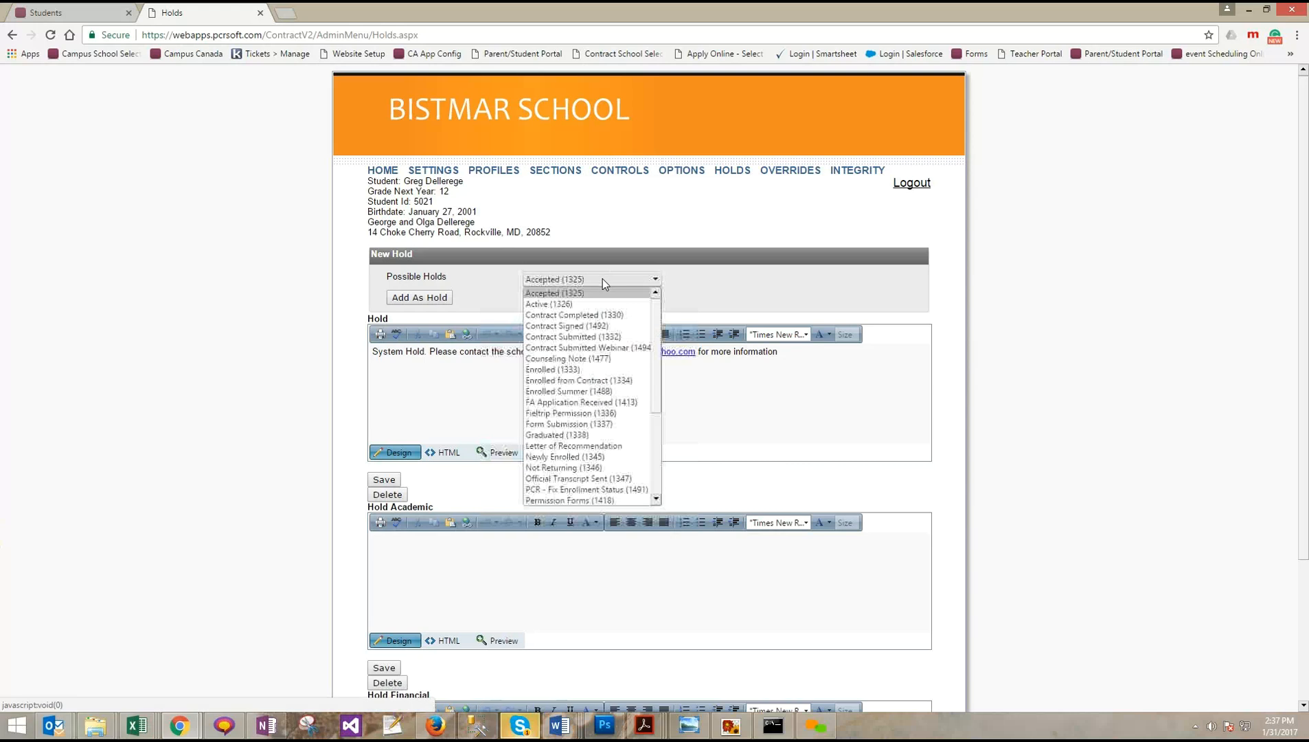
click(734, 279)
click(708, 371)
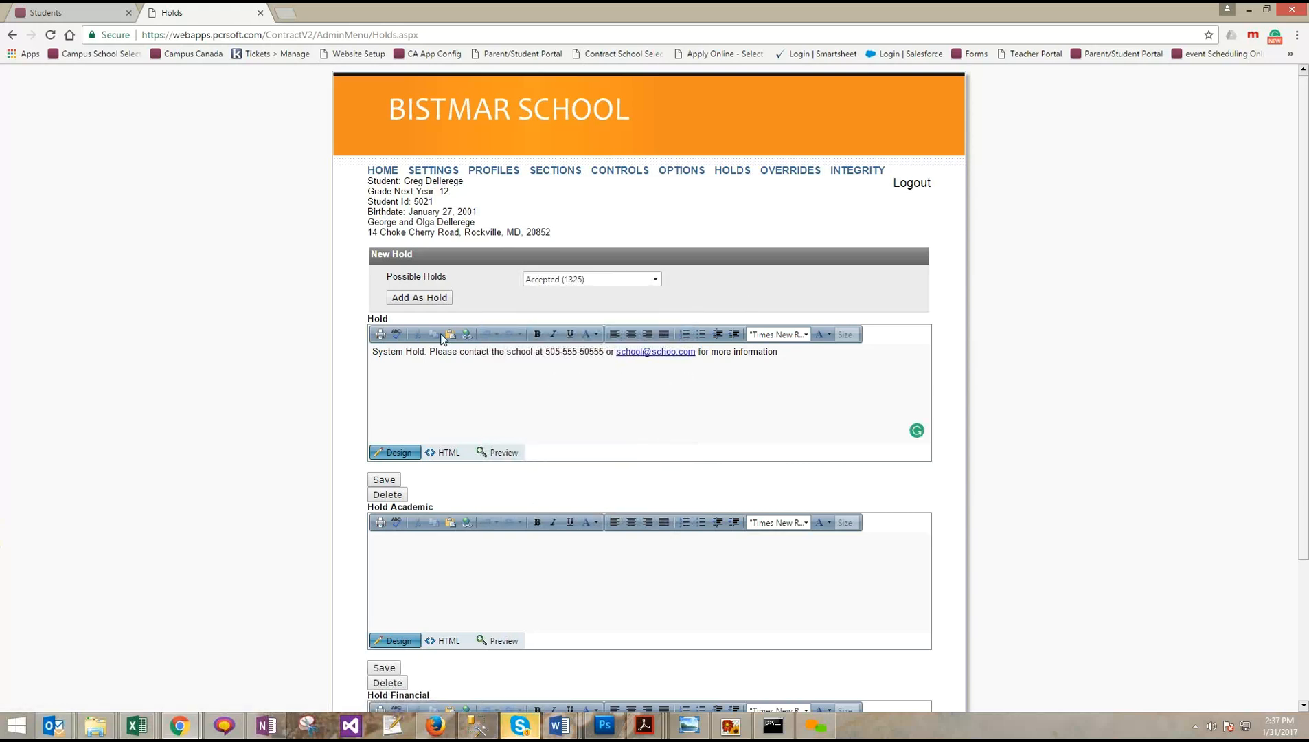
Examine the system hold message and the message editors for Hold Academic and Hold Financial
click(410, 371)
click(443, 387)
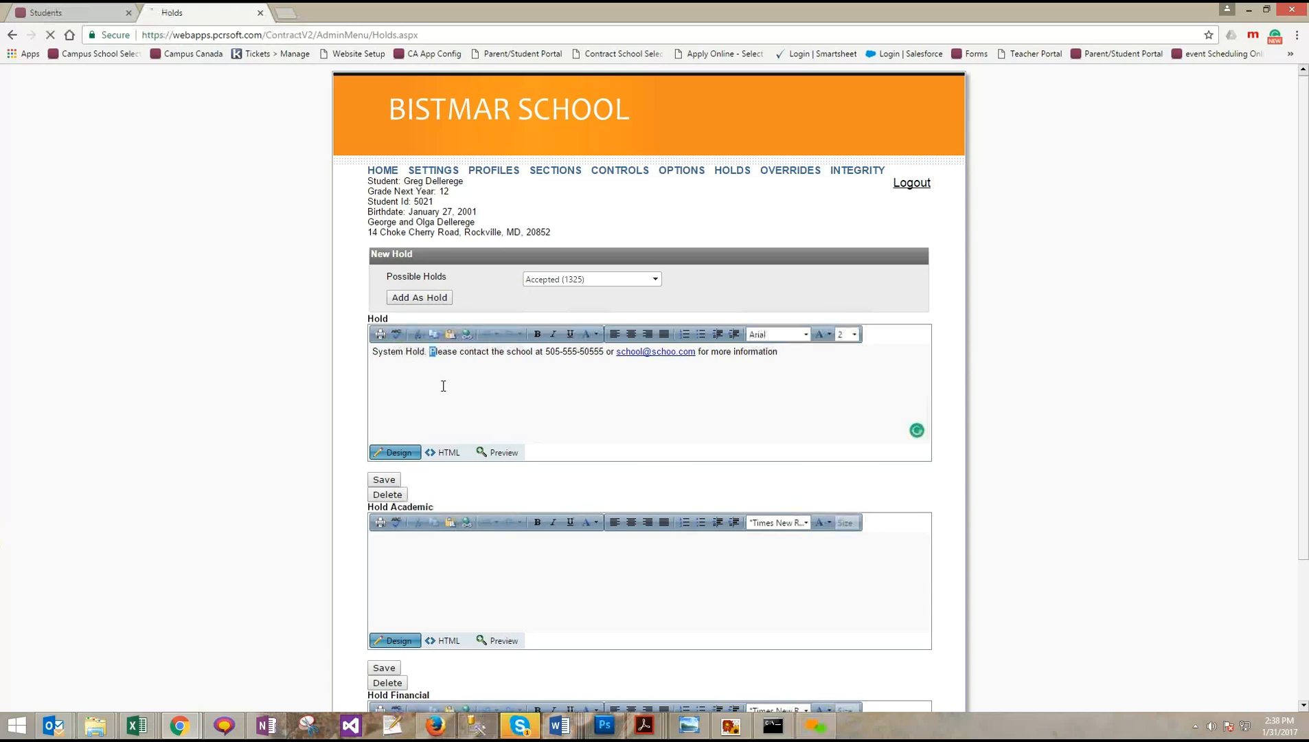
click(803, 355)
scroll(529, 457, down, 3)
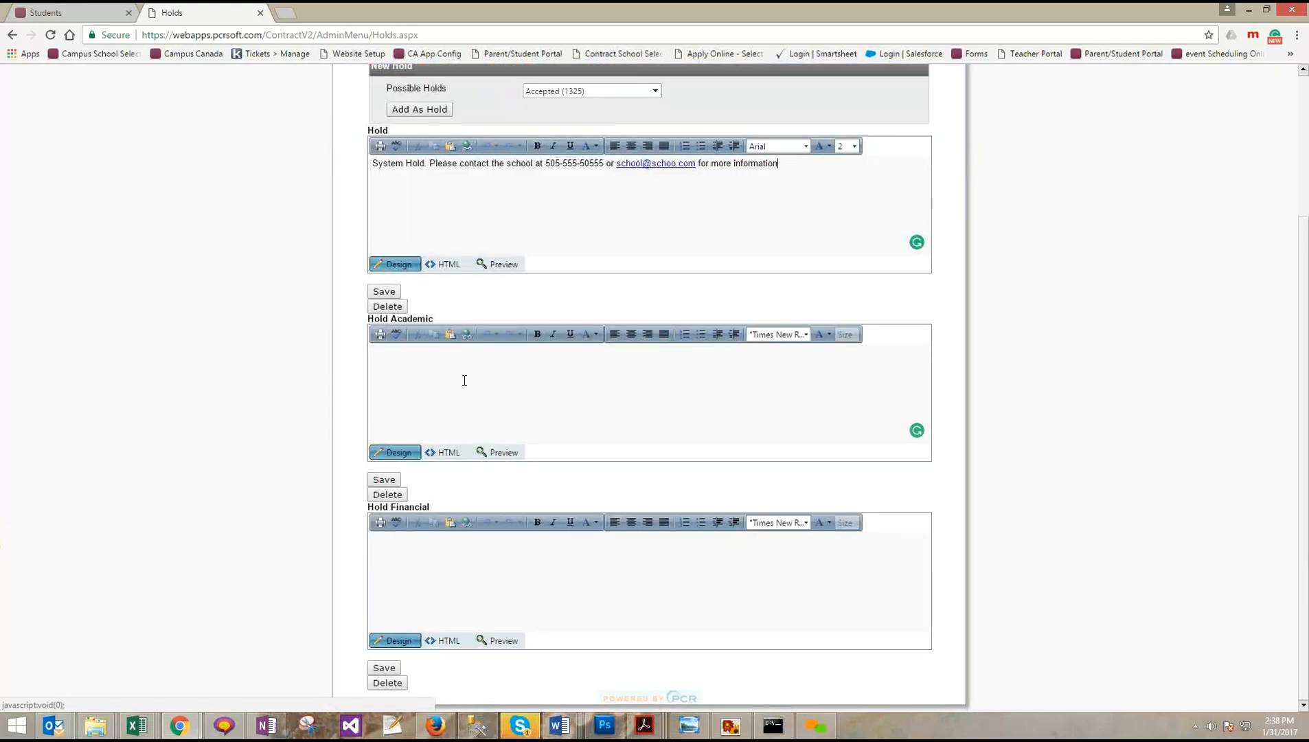
scroll(561, 401, up, 3)
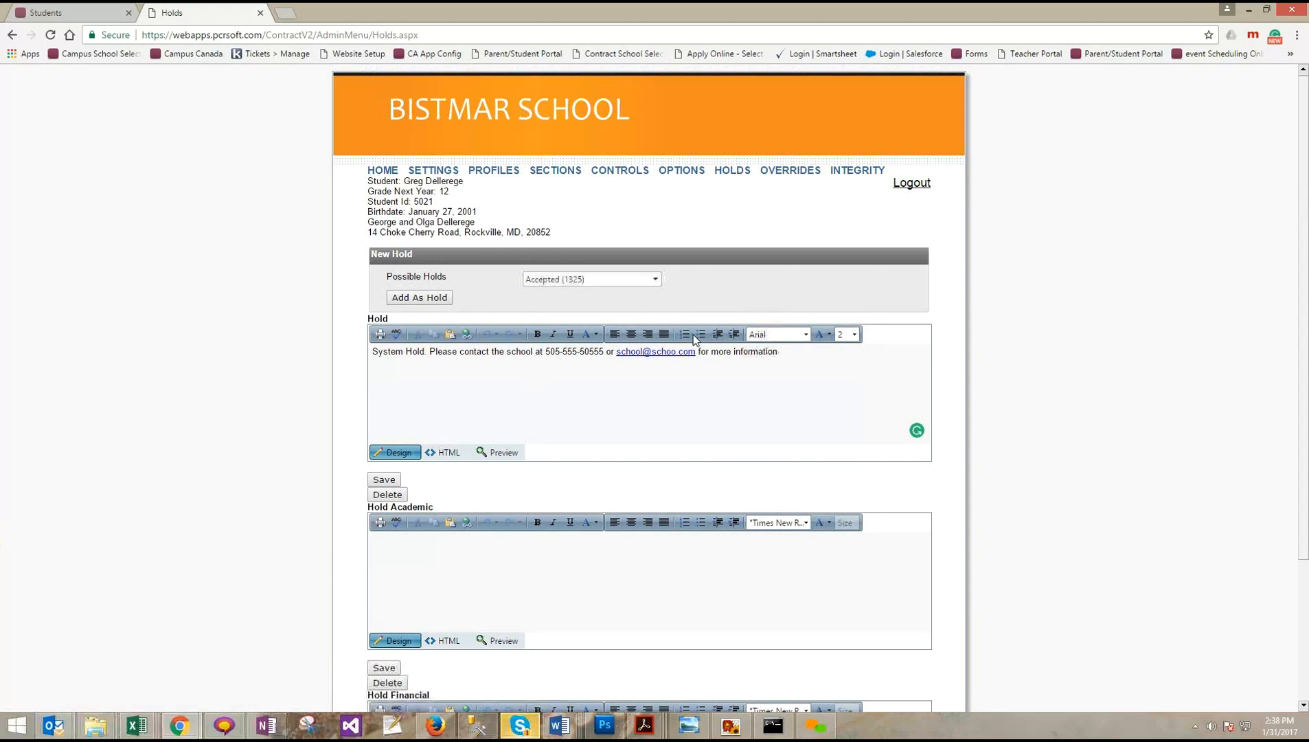
scroll(692, 337, down, 1)
scroll(691, 331, down, 2)
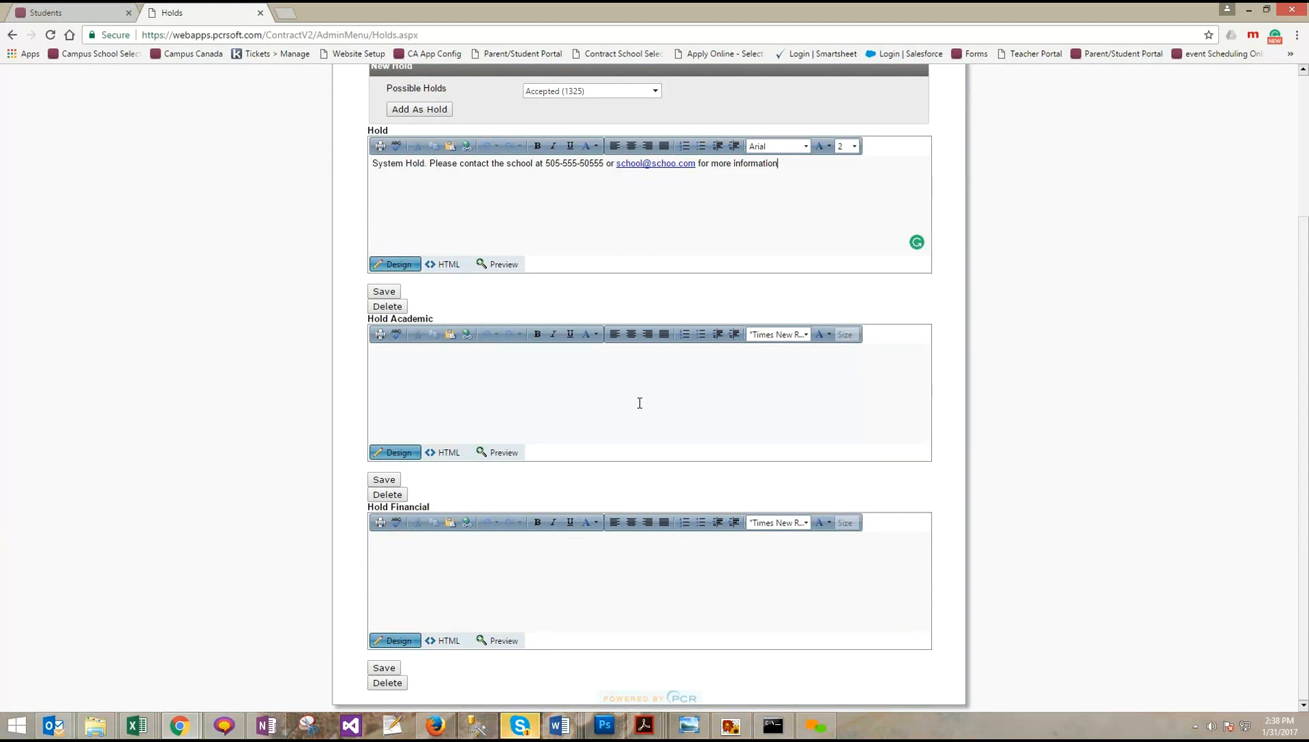
scroll(700, 393, up, 3)
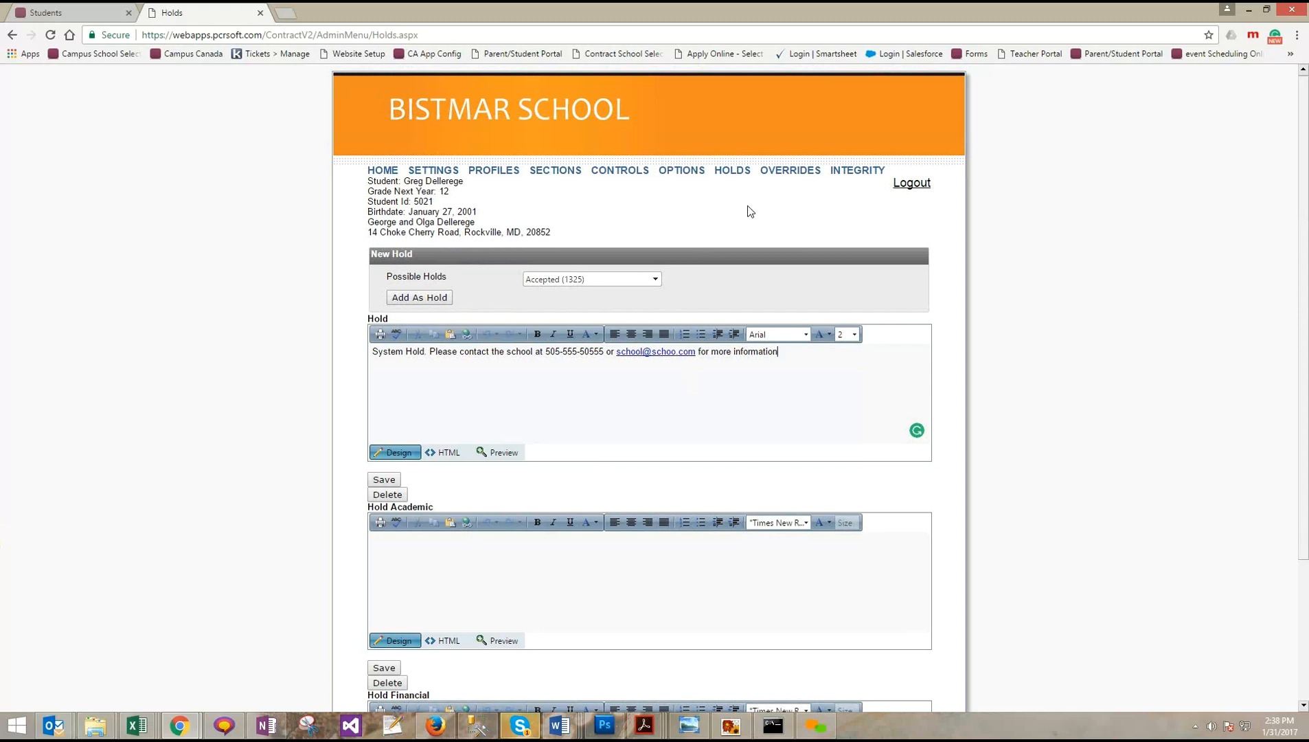
On the Overrides page, choose the grade 11-12 demo student under Contract Not Started and create the student's contract options
click(778, 177)
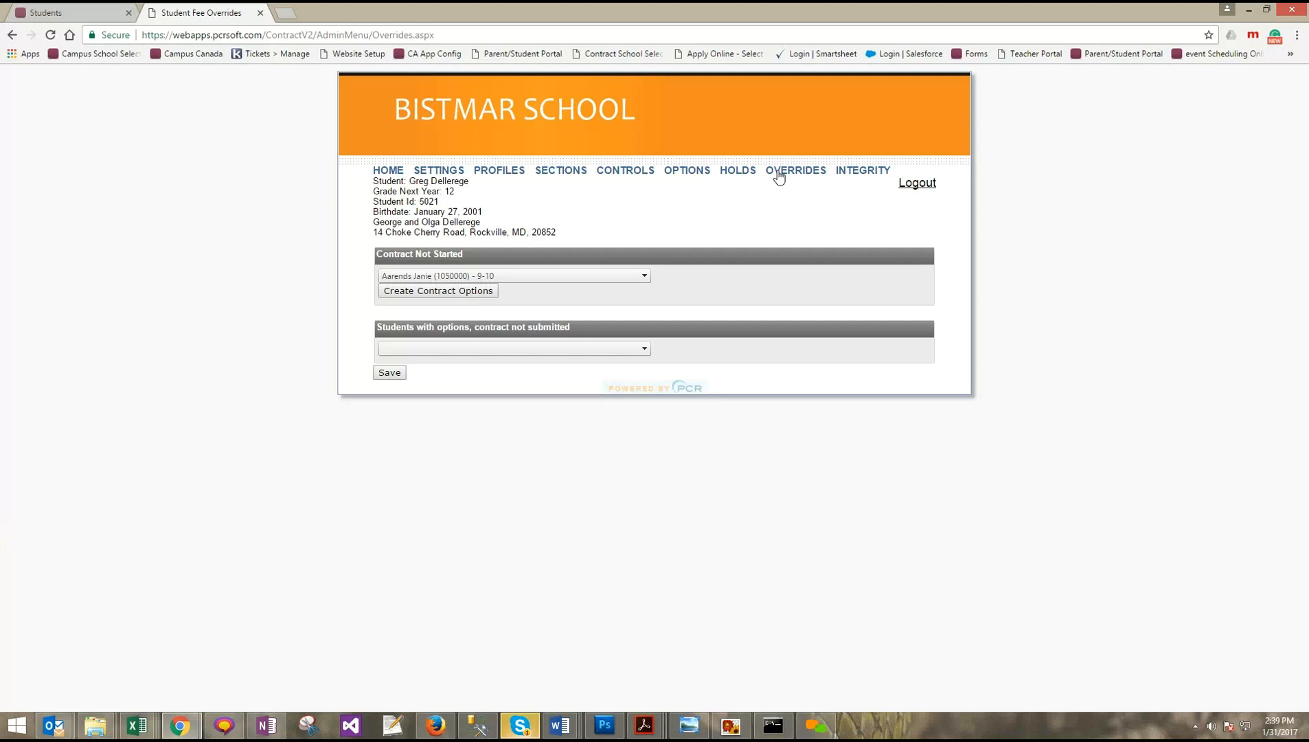
click(585, 278)
scroll(586, 344, down, 4)
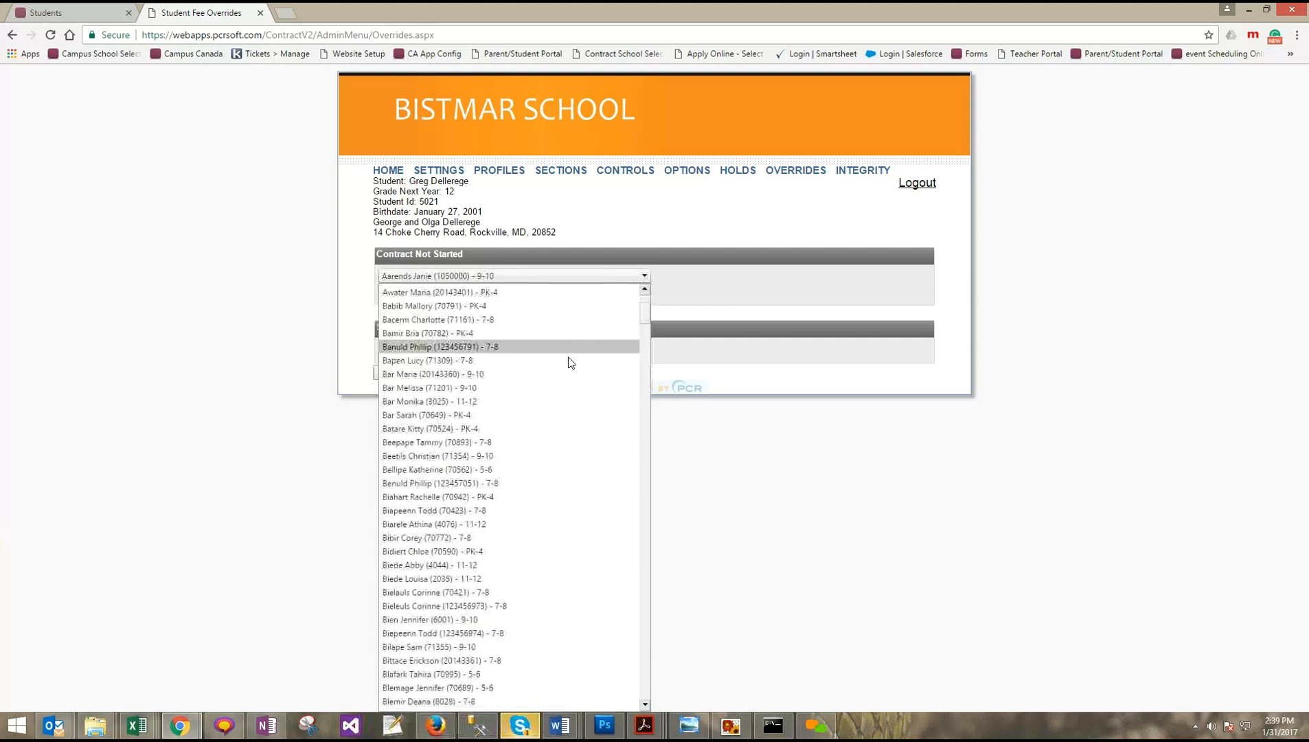
scroll(561, 380, down, 5)
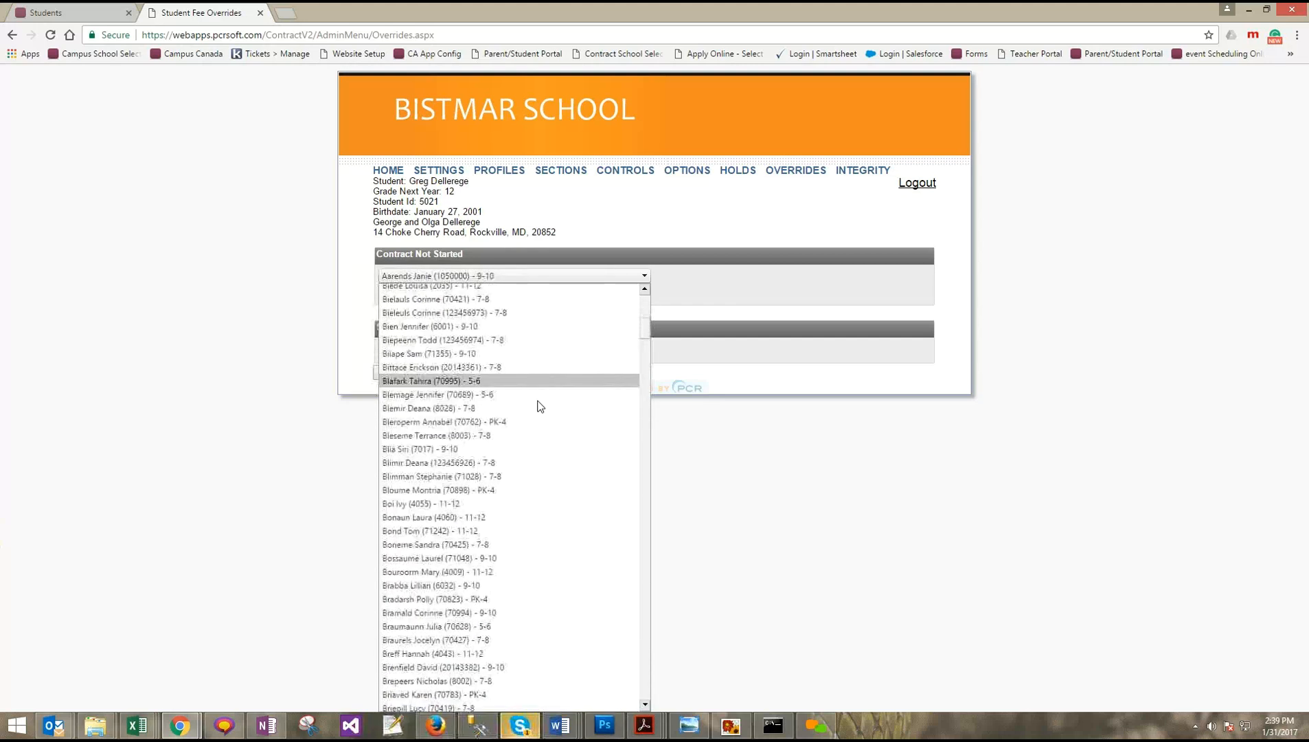
scroll(504, 420, down, 7)
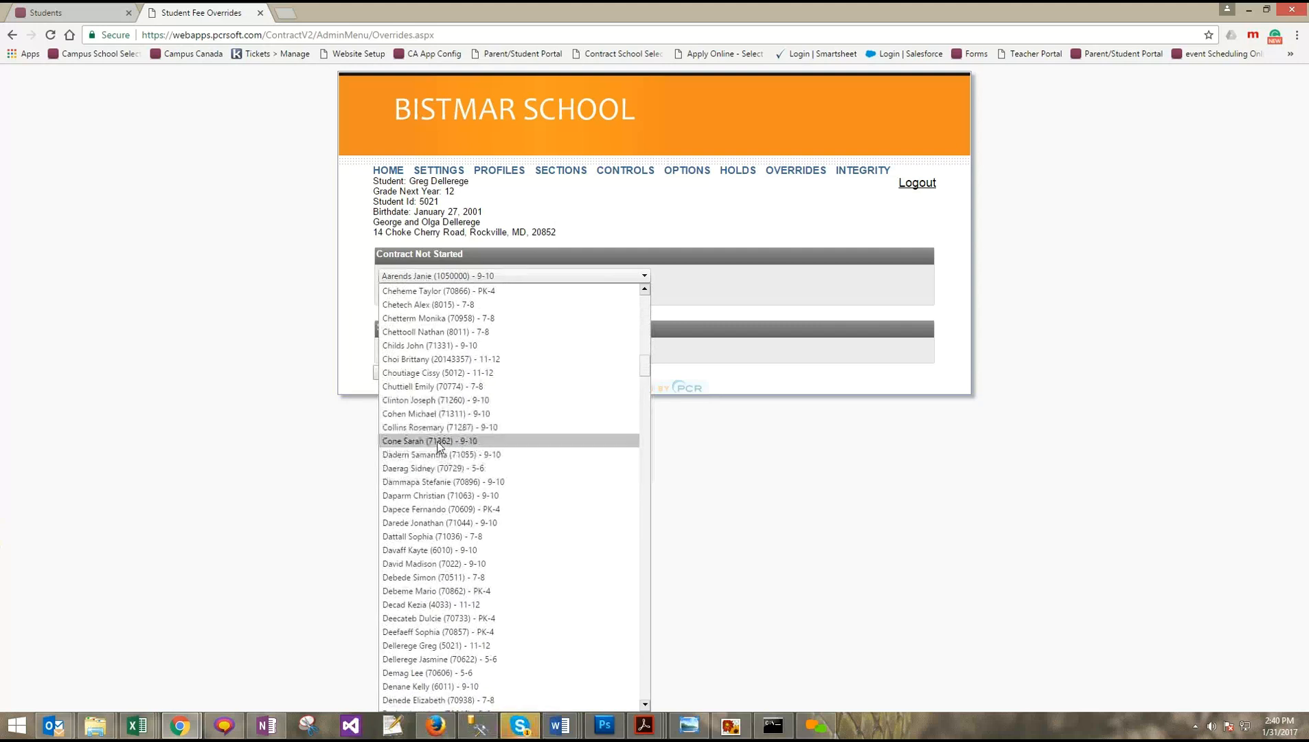
scroll(431, 468, down, 1)
click(431, 578)
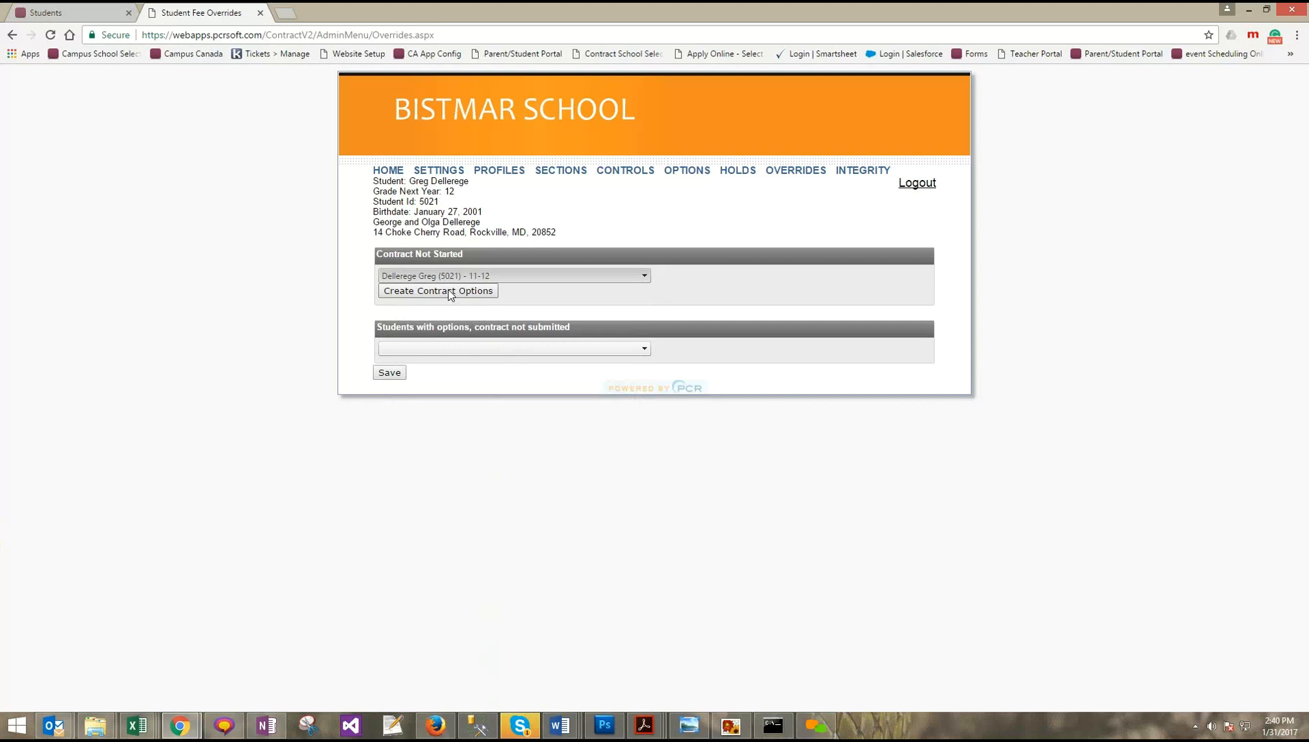
click(450, 292)
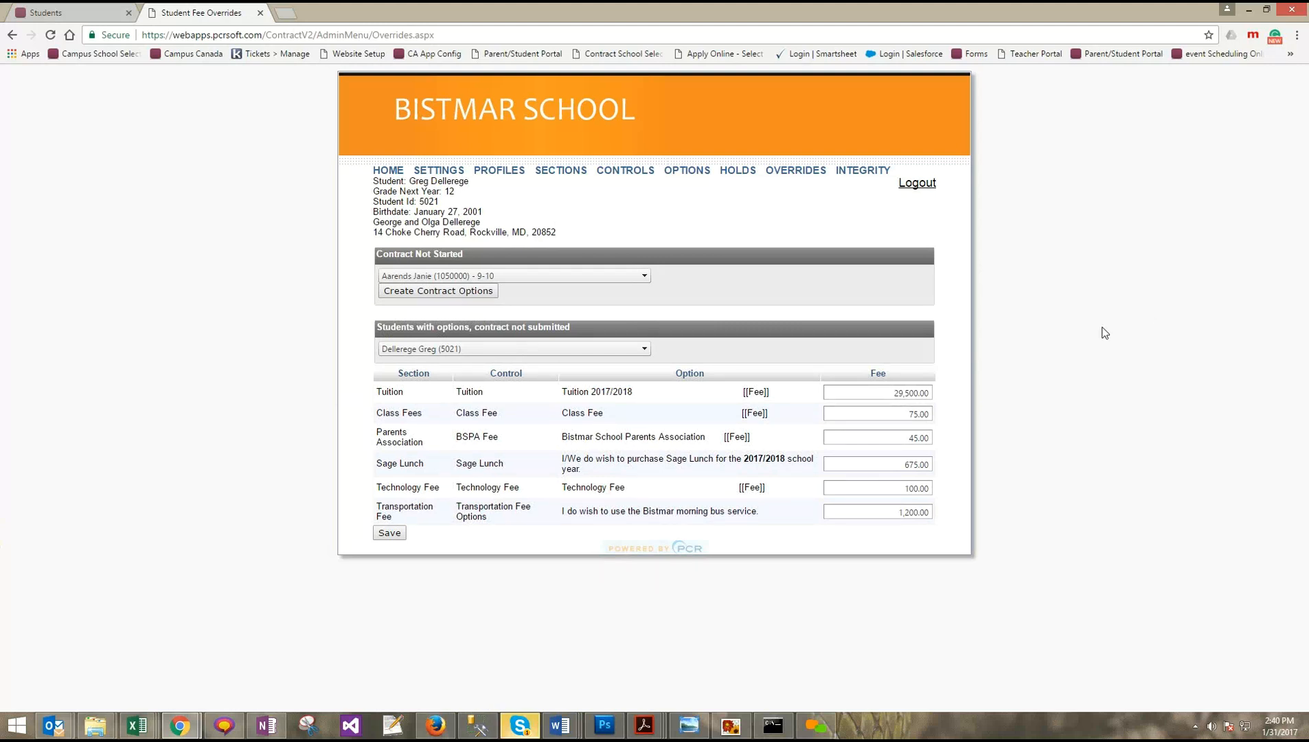
Override the student's Tuition fee with 20,000 and the Parents Association BSPA Fee with 0
double_click(920, 392)
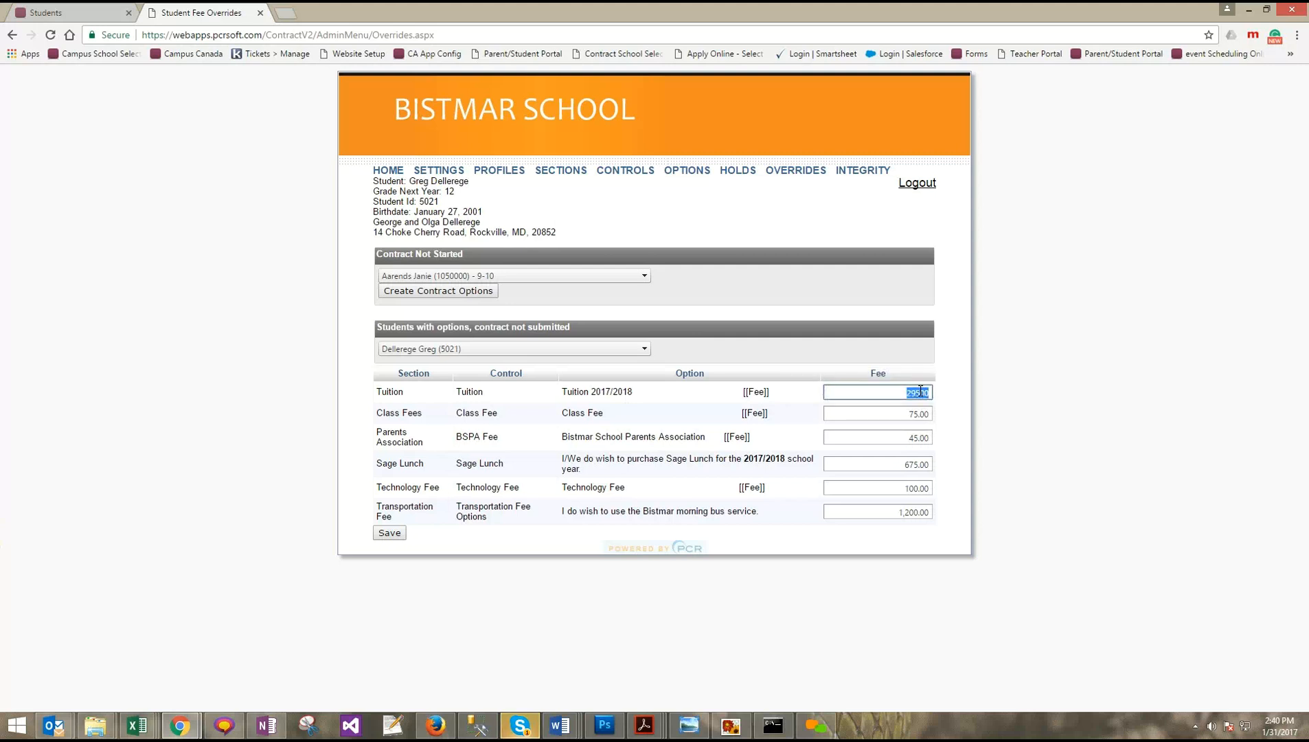
text(20,000)
double_click(879, 437)
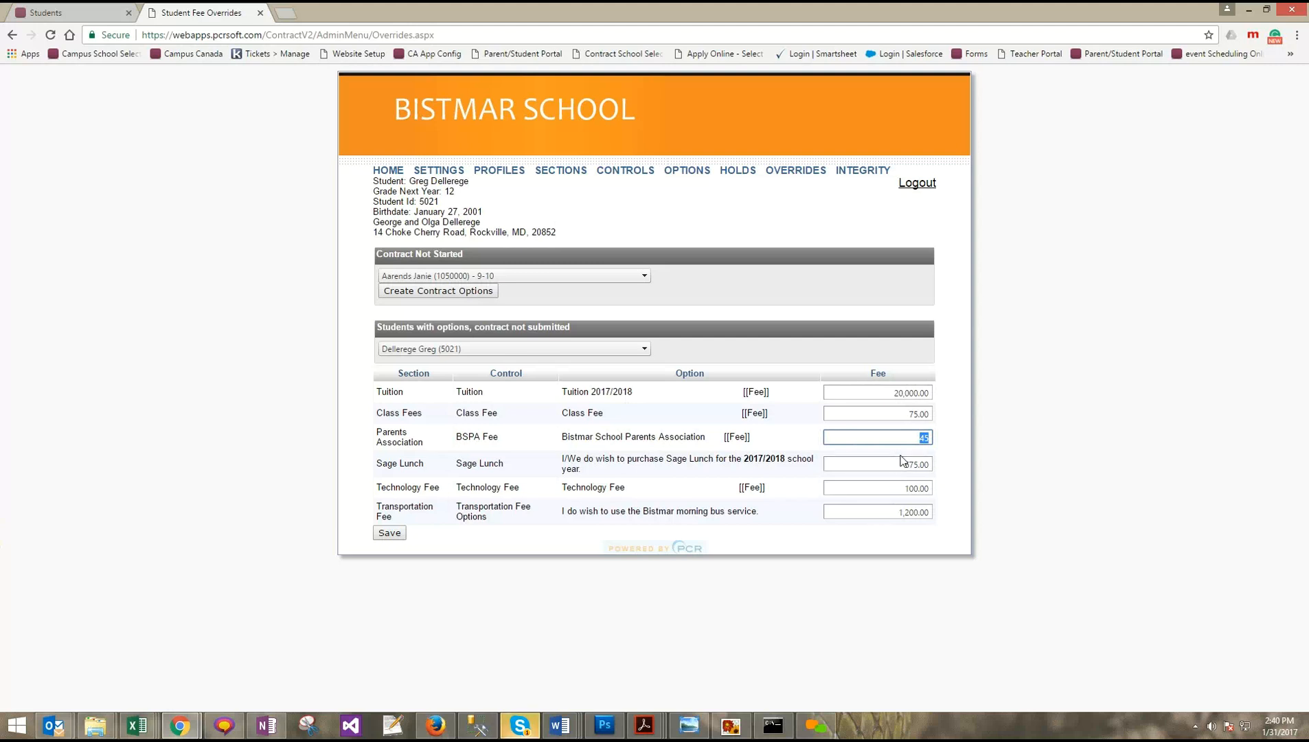
text(0)
click(952, 452)
Set the student's Technology Fee to 0 and save the fee overrides
click(924, 489)
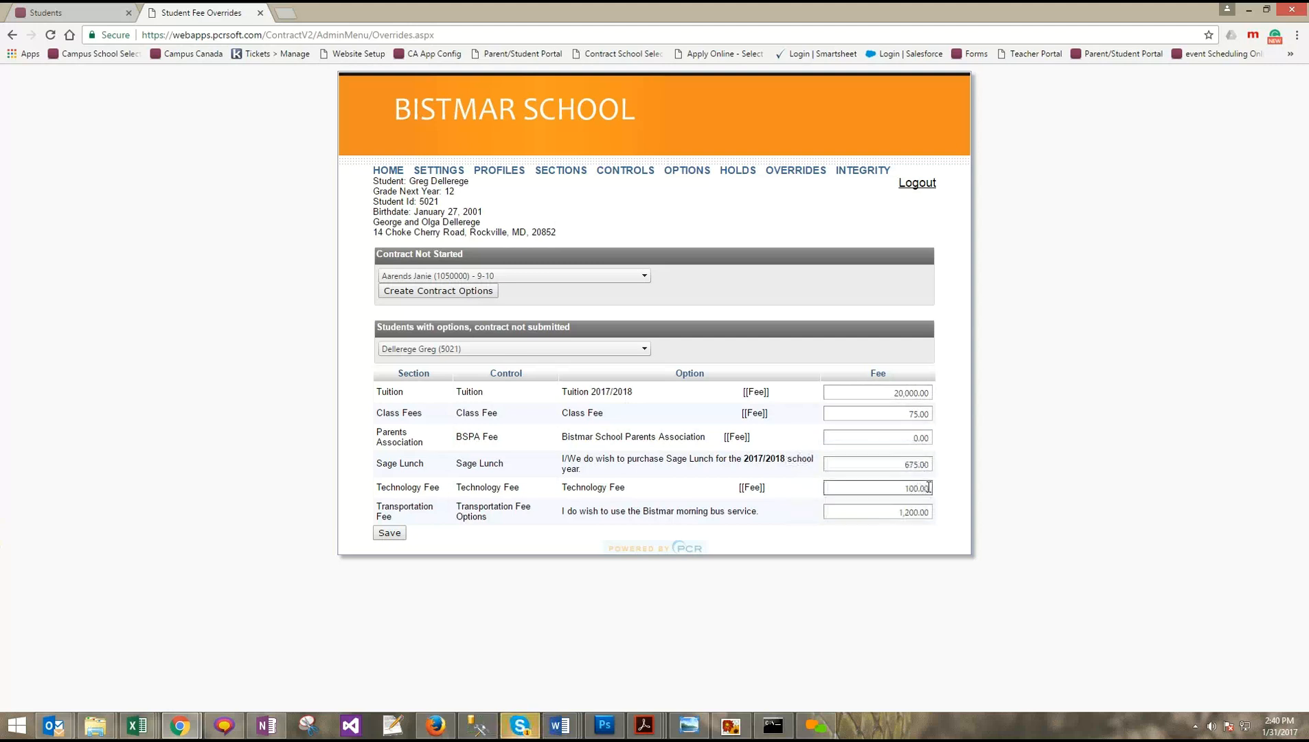
double_click(924, 489)
text(0)
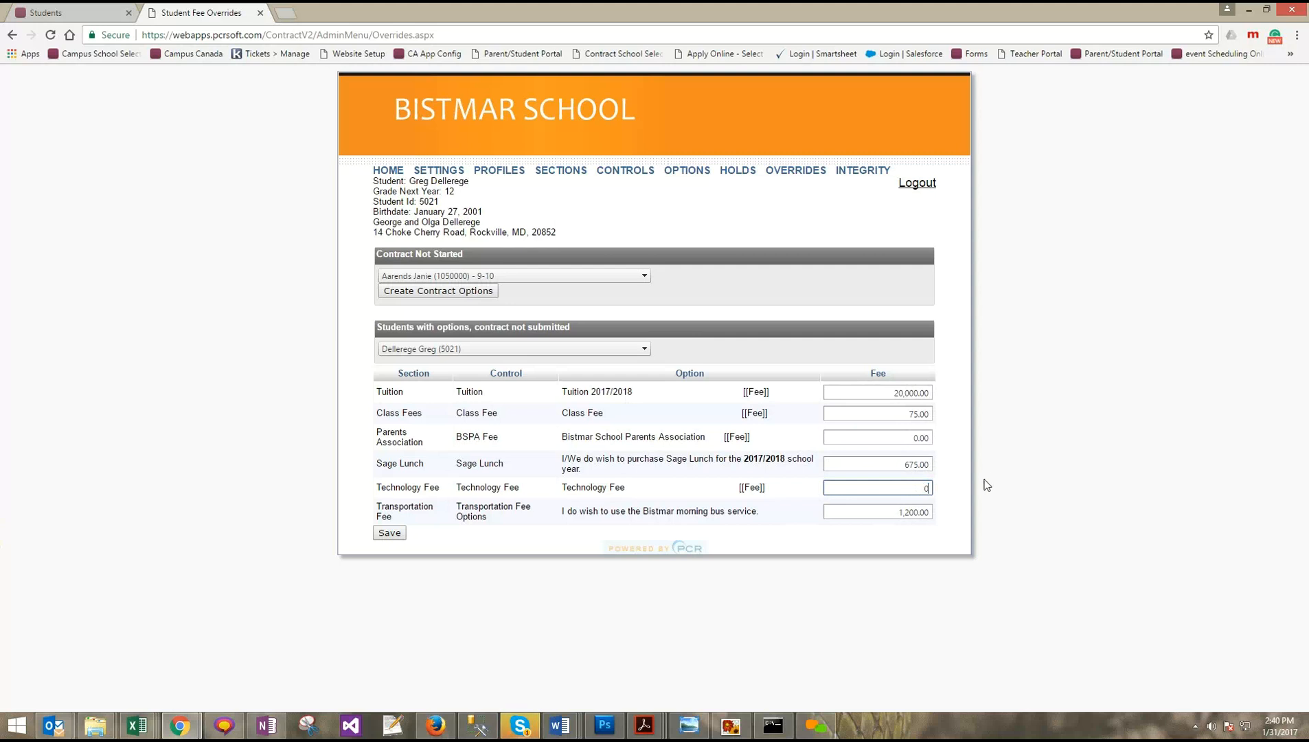
click(390, 533)
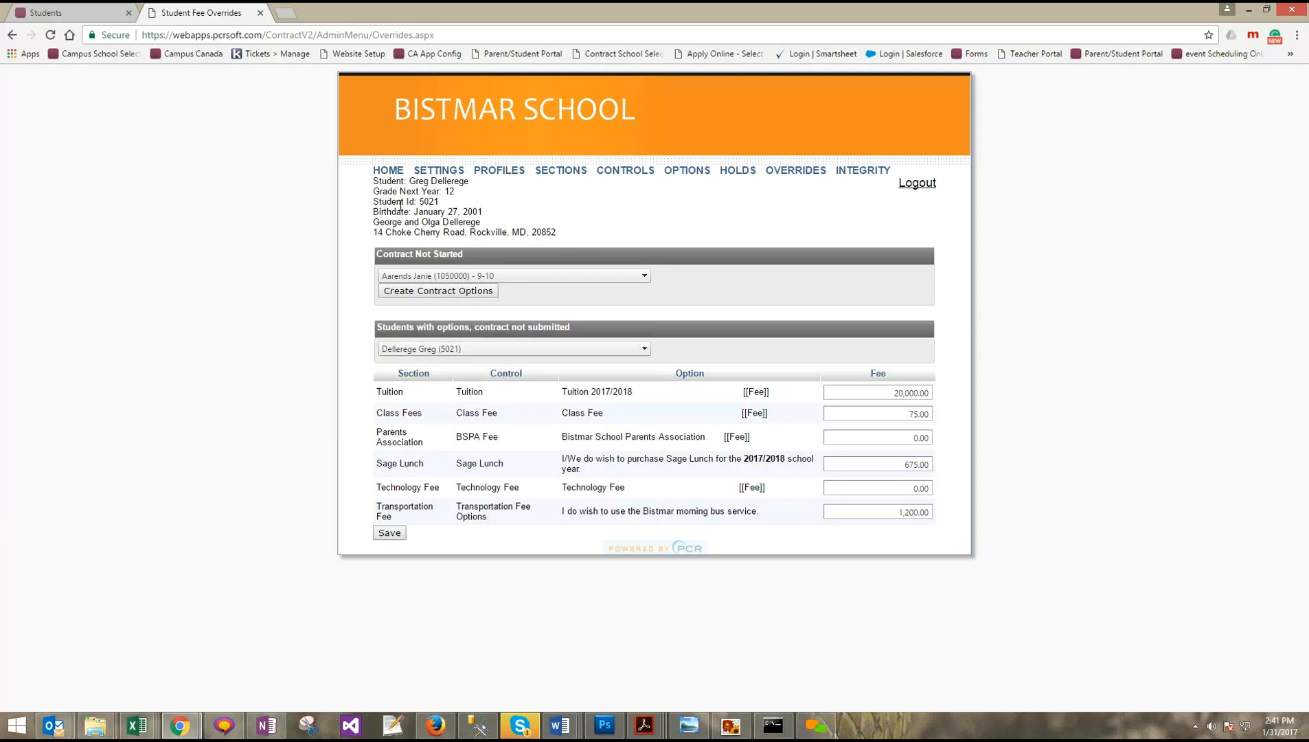
Return to the enrollment home page, select the student entering grade 12 and open that student's contract
click(389, 172)
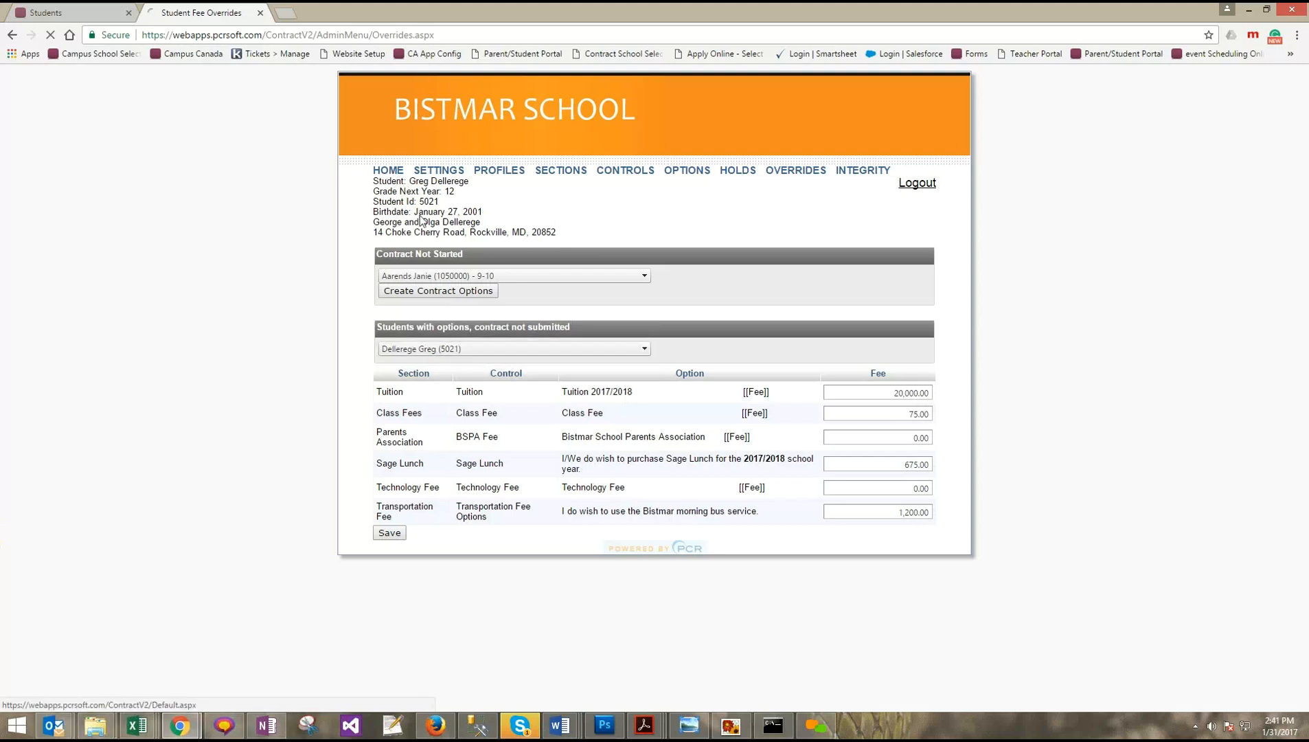
scroll(529, 390, down, 1)
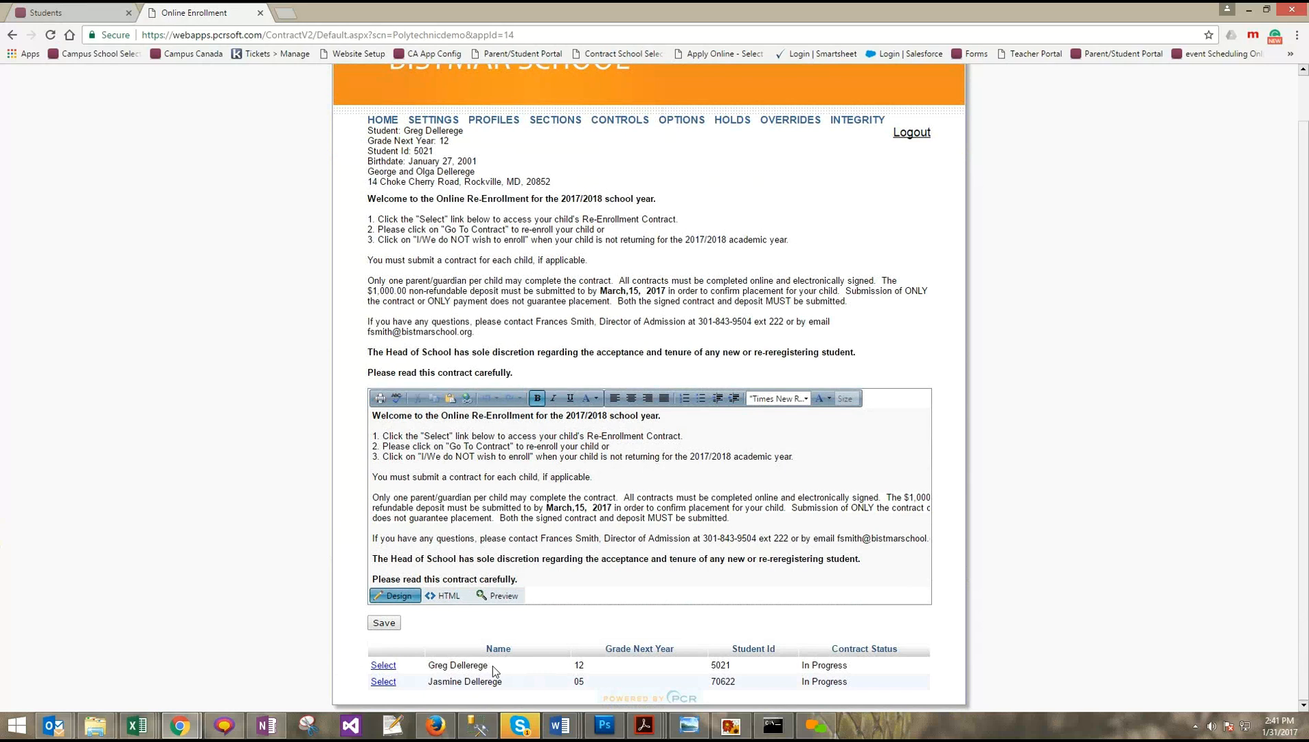
click(383, 665)
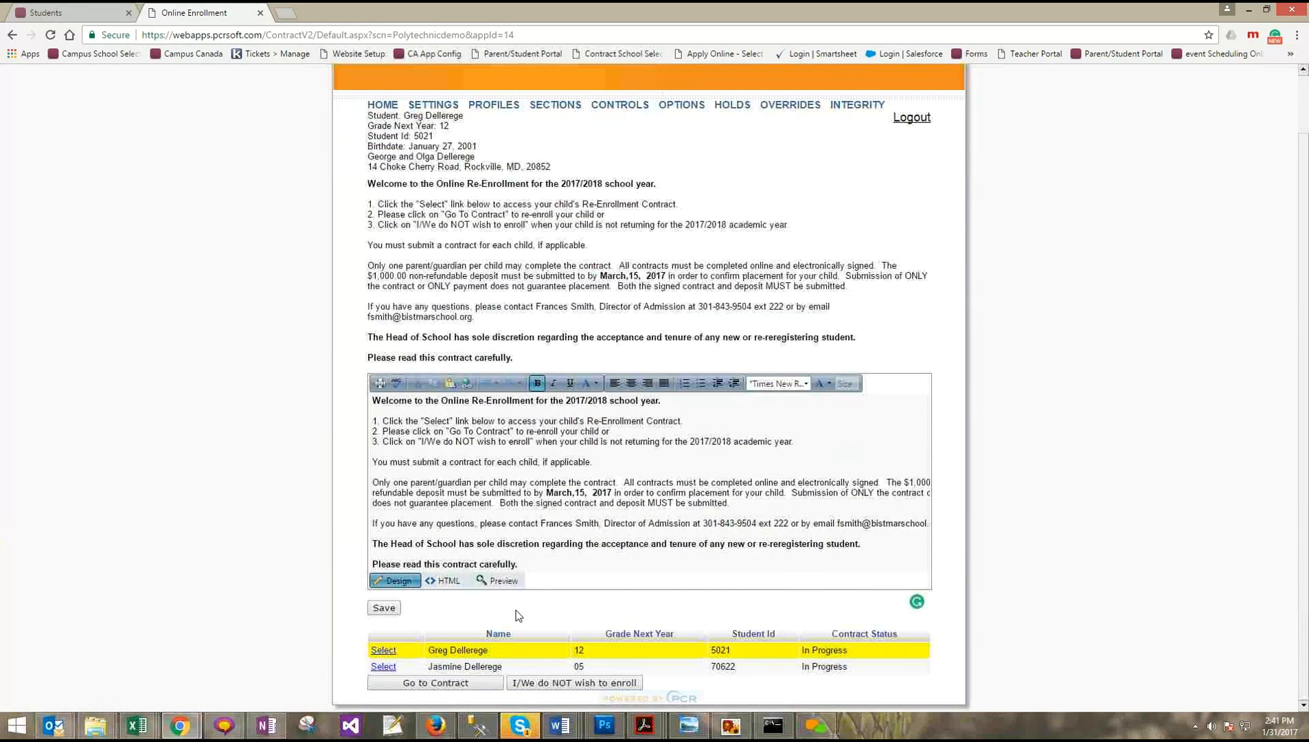
click(451, 682)
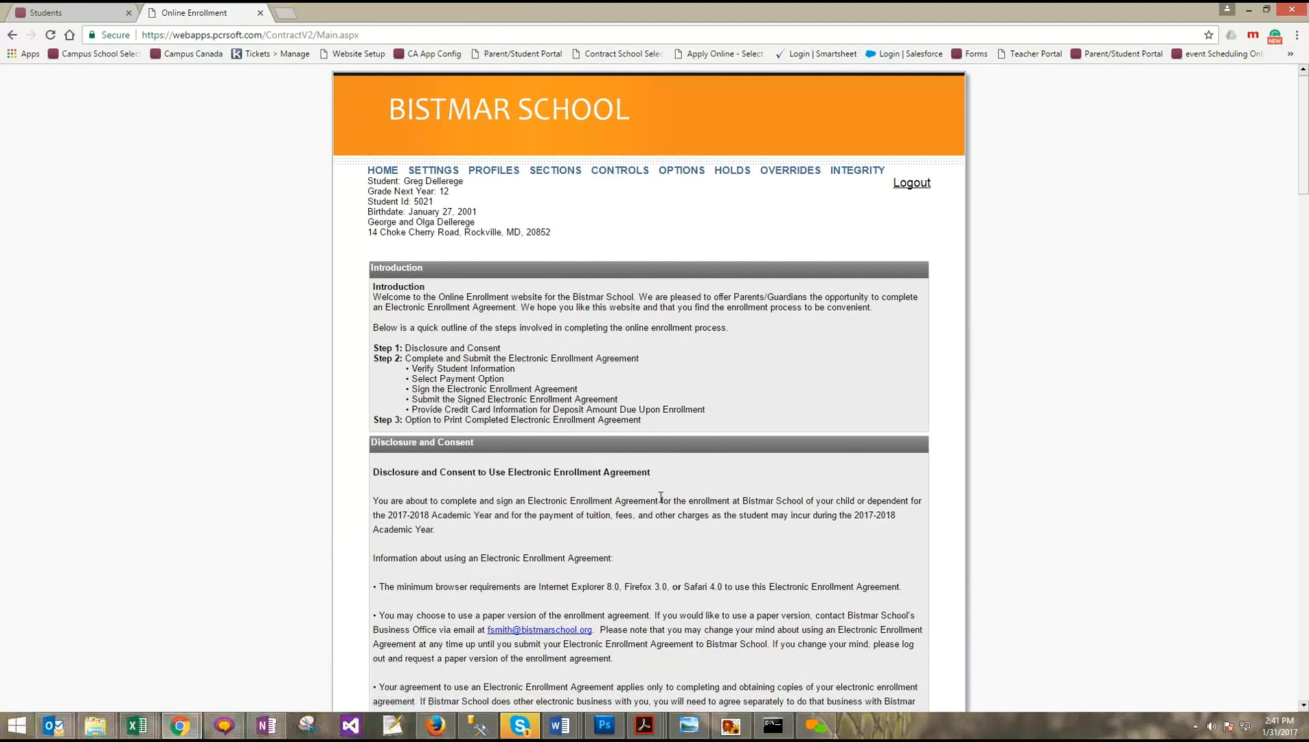
Check the overridden Tuition, Parents Association and Technology fees in the contract and continue to the electronic signature under Terms and Conditions
scroll(682, 464, down, 3)
scroll(683, 463, down, 8)
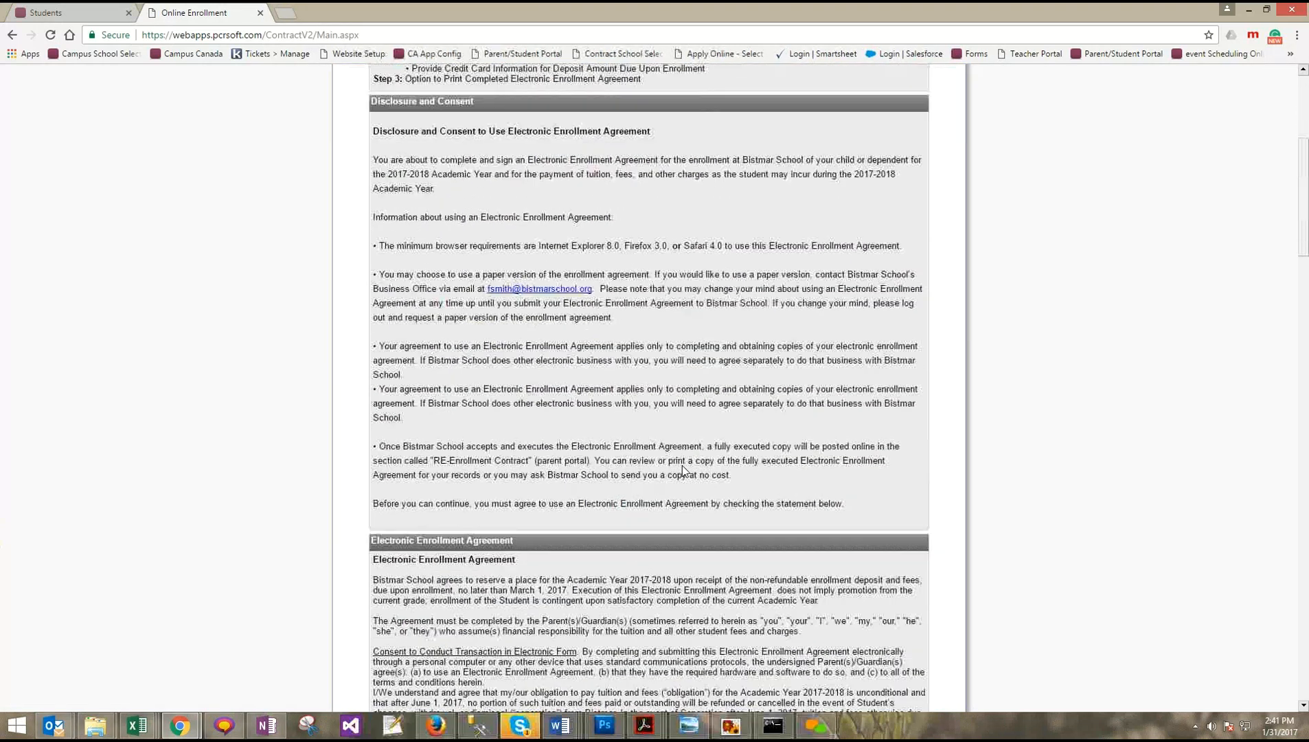
scroll(680, 471, down, 2)
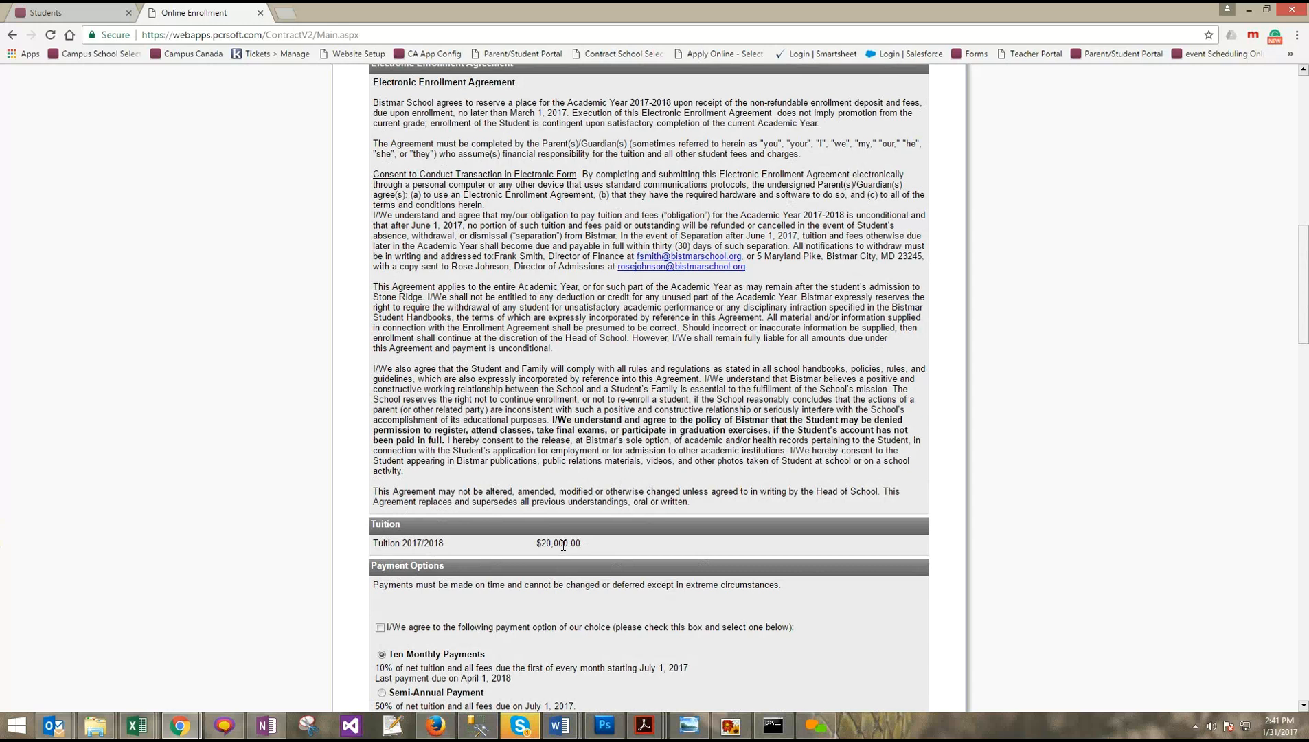
scroll(563, 545, down, 4)
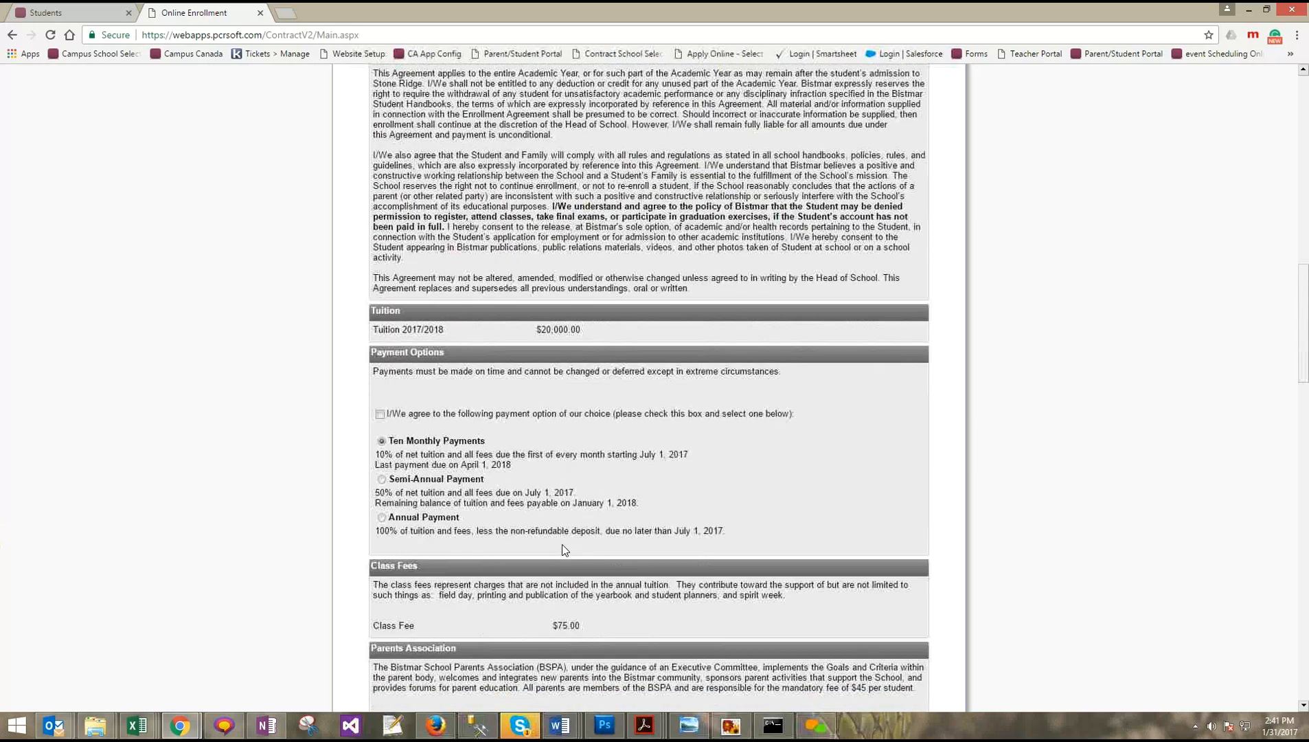
scroll(488, 474, down, 2)
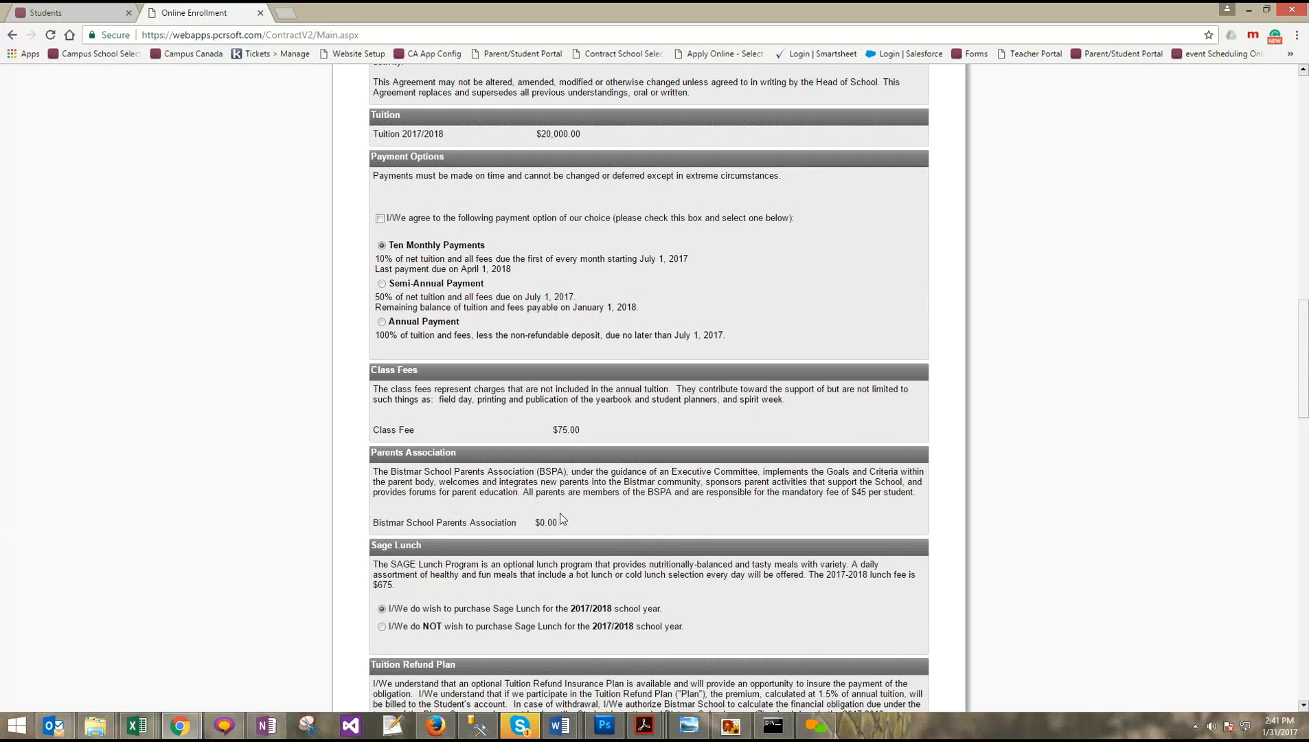
scroll(560, 514, down, 4)
scroll(627, 462, down, 6)
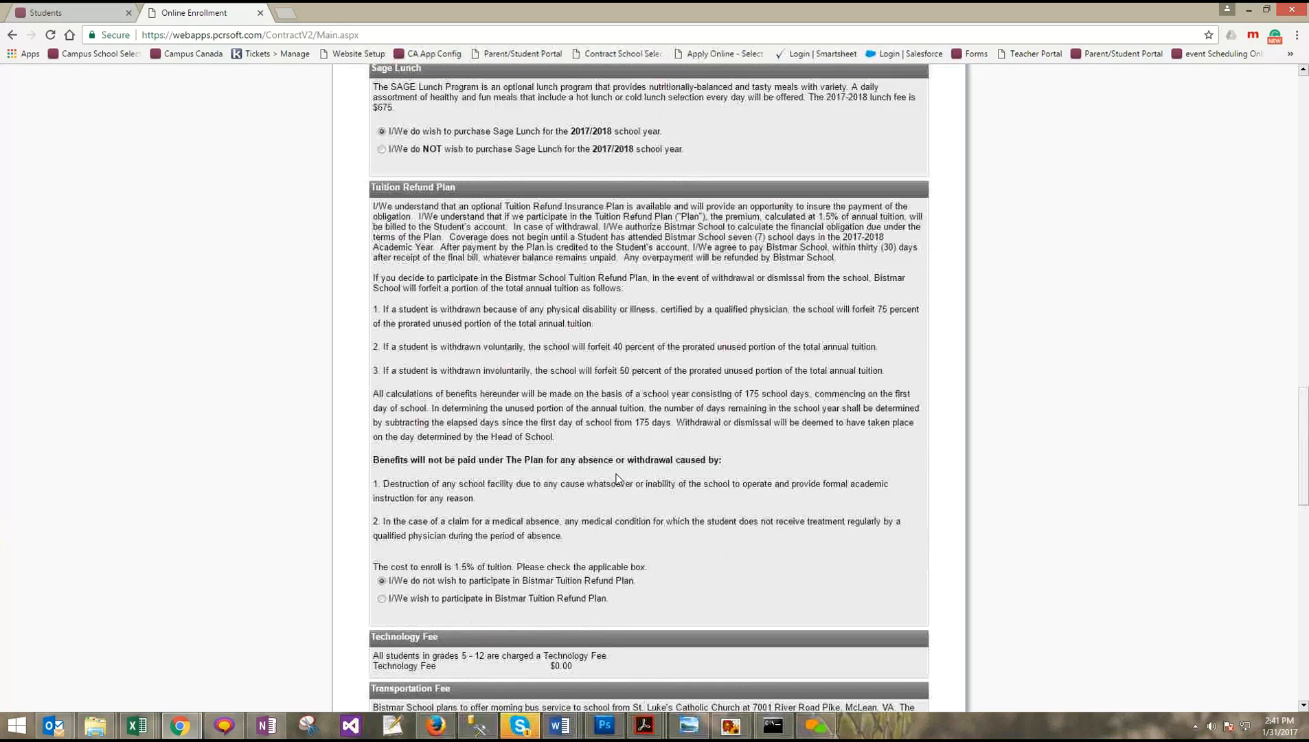
scroll(586, 518, down, 15)
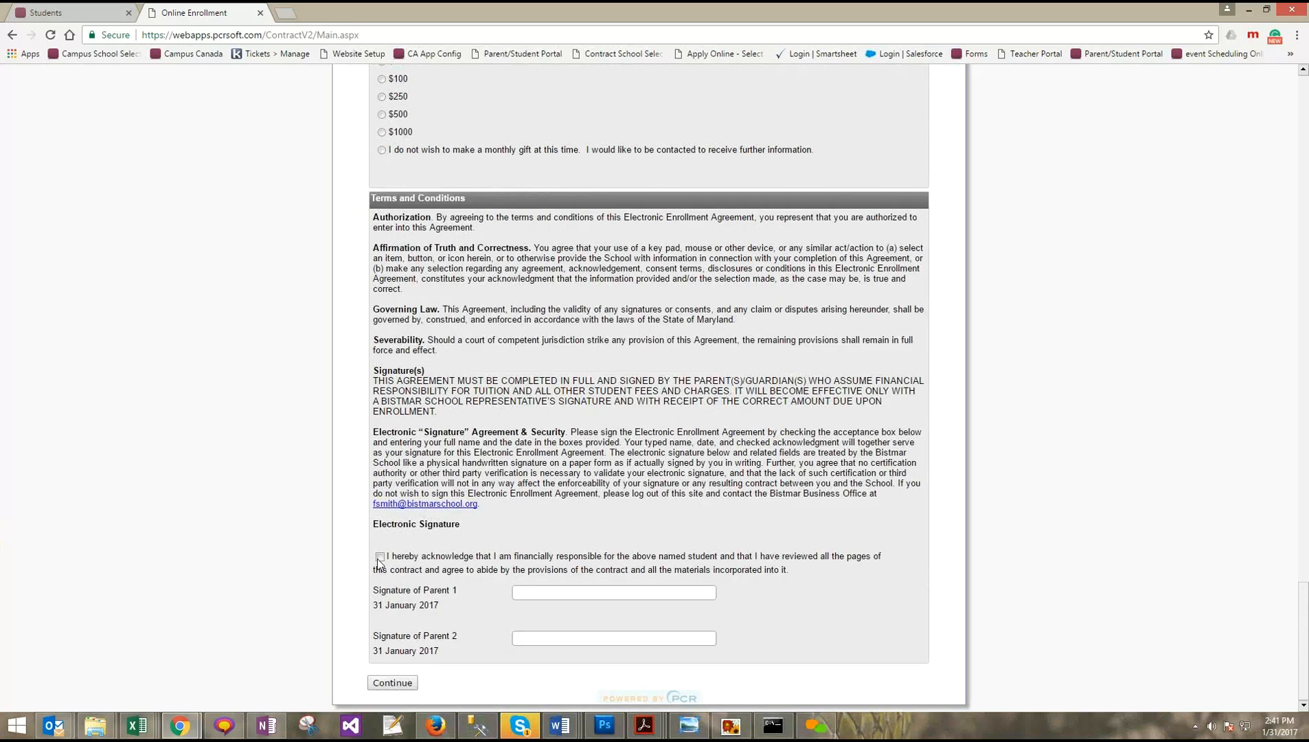
Acknowledge financial responsibility for the student, sign as Parent 1 with "test" and continue to the contract summary
click(378, 558)
click(538, 593)
text(test)
click(535, 609)
click(410, 682)
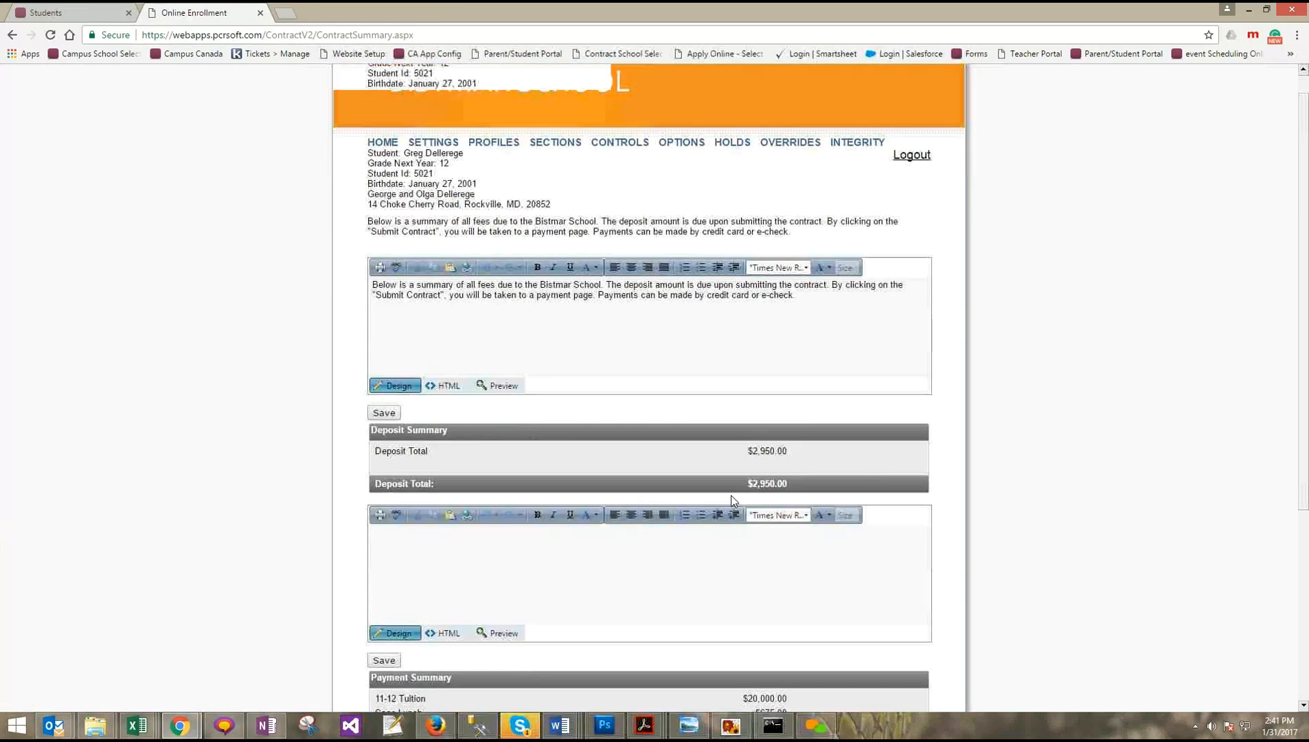
Review the Deposit Summary and the Payment Summary fees on the contract summary page
scroll(735, 500, down, 3)
scroll(738, 488, up, 2)
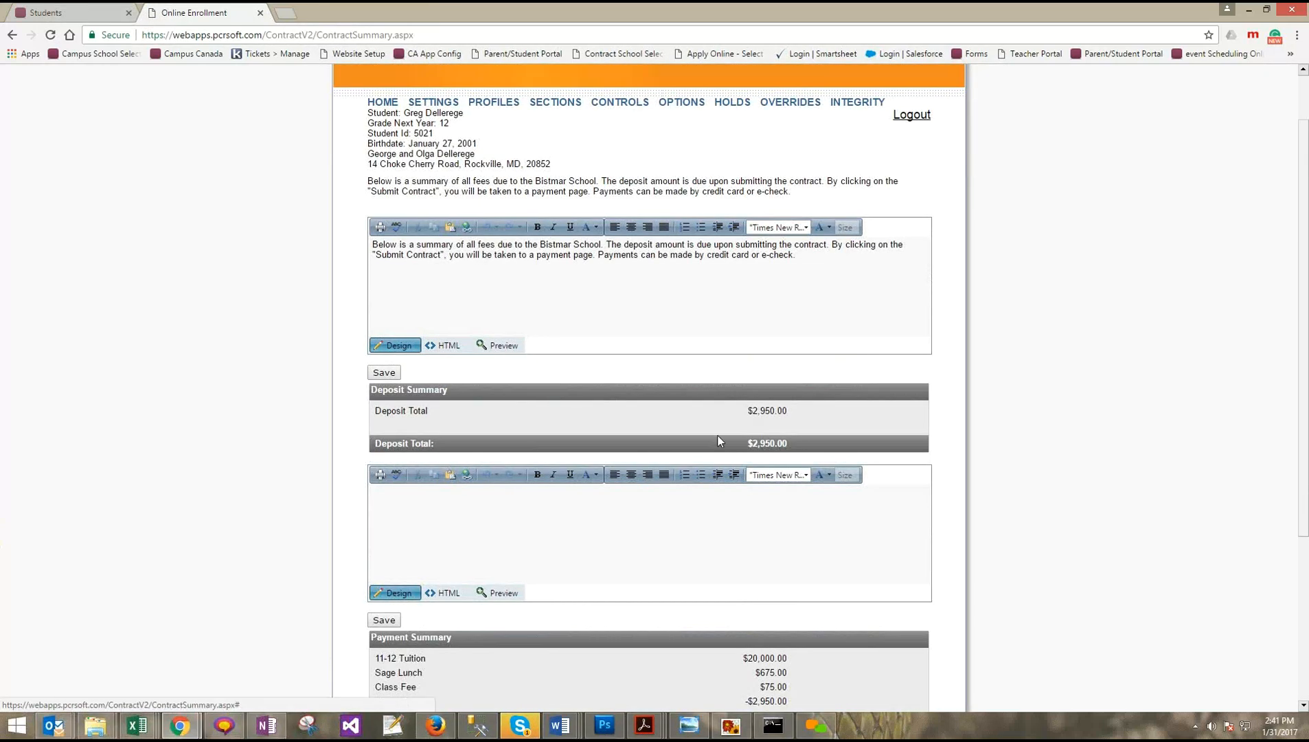
scroll(718, 437, down, 2)
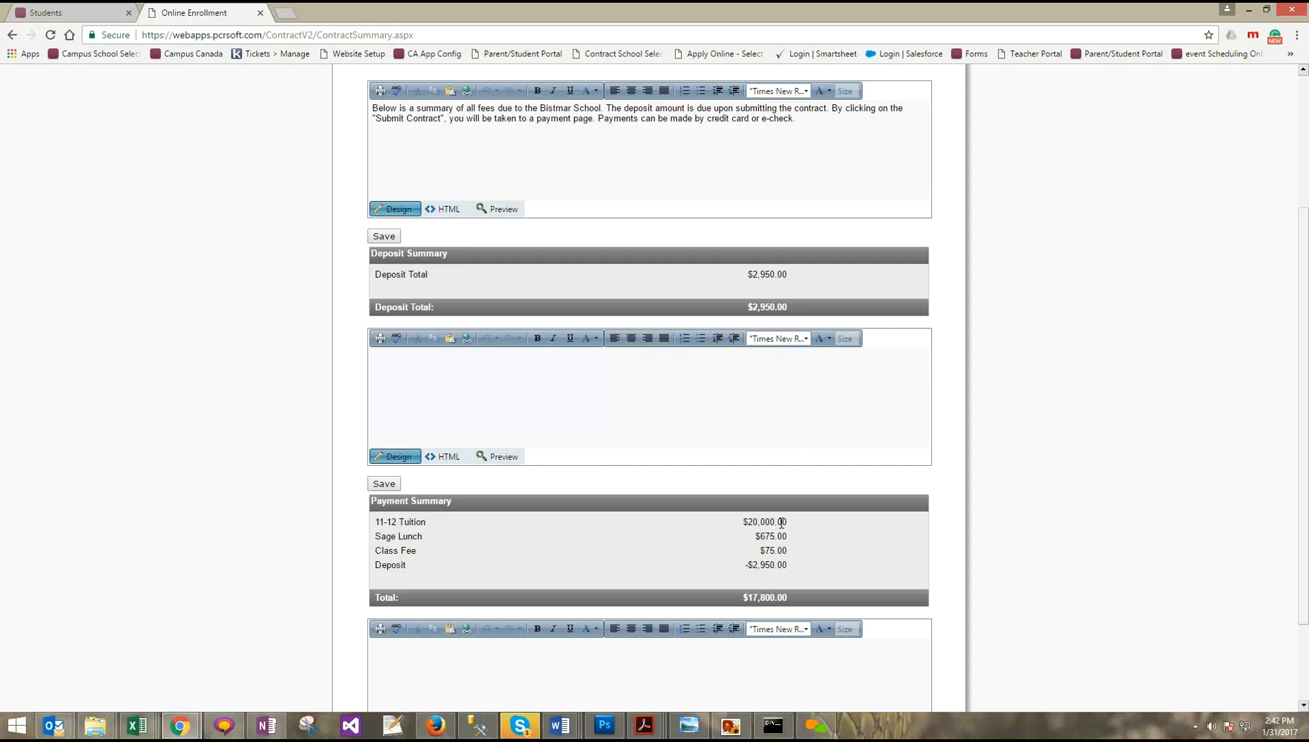
scroll(790, 526, up, 3)
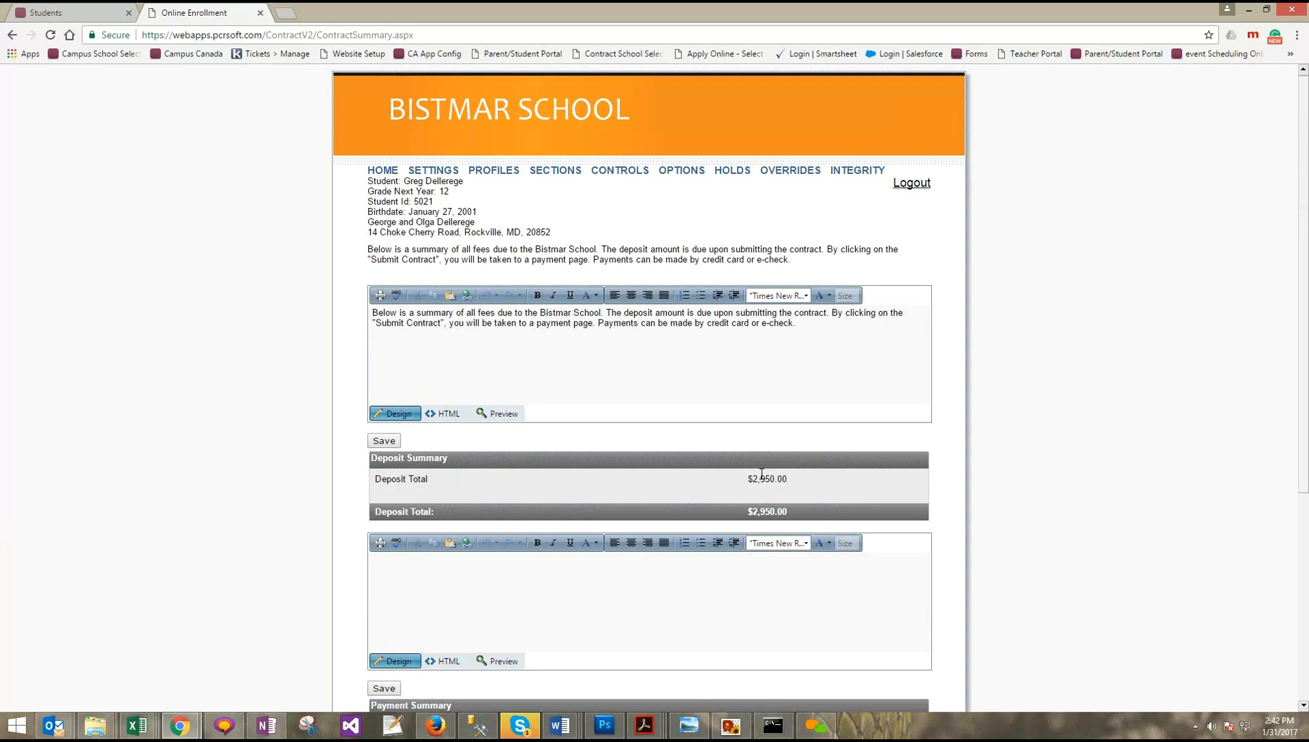
Examine the editable text blocks around the deposit and payment summaries and the review and submit choices that close the page
click(722, 395)
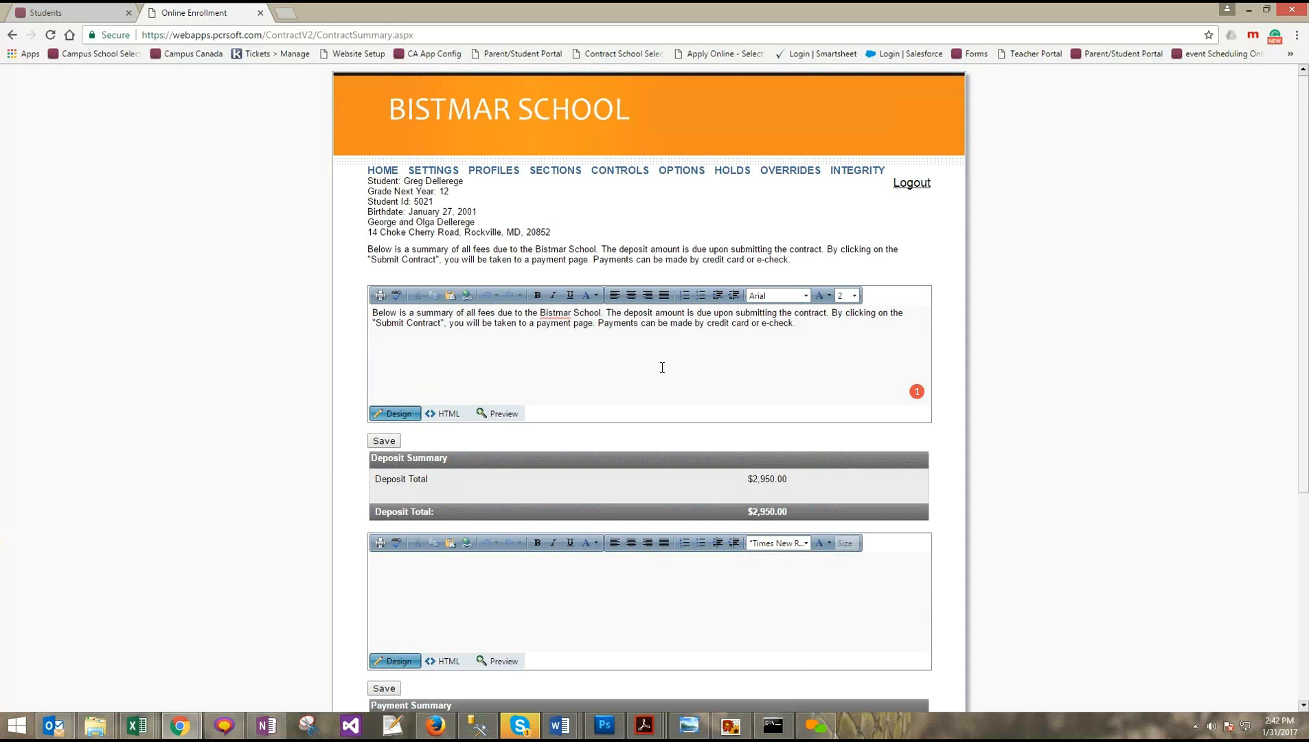
click(607, 336)
key(Return)
scroll(686, 359, down, 4)
scroll(658, 345, up, 2)
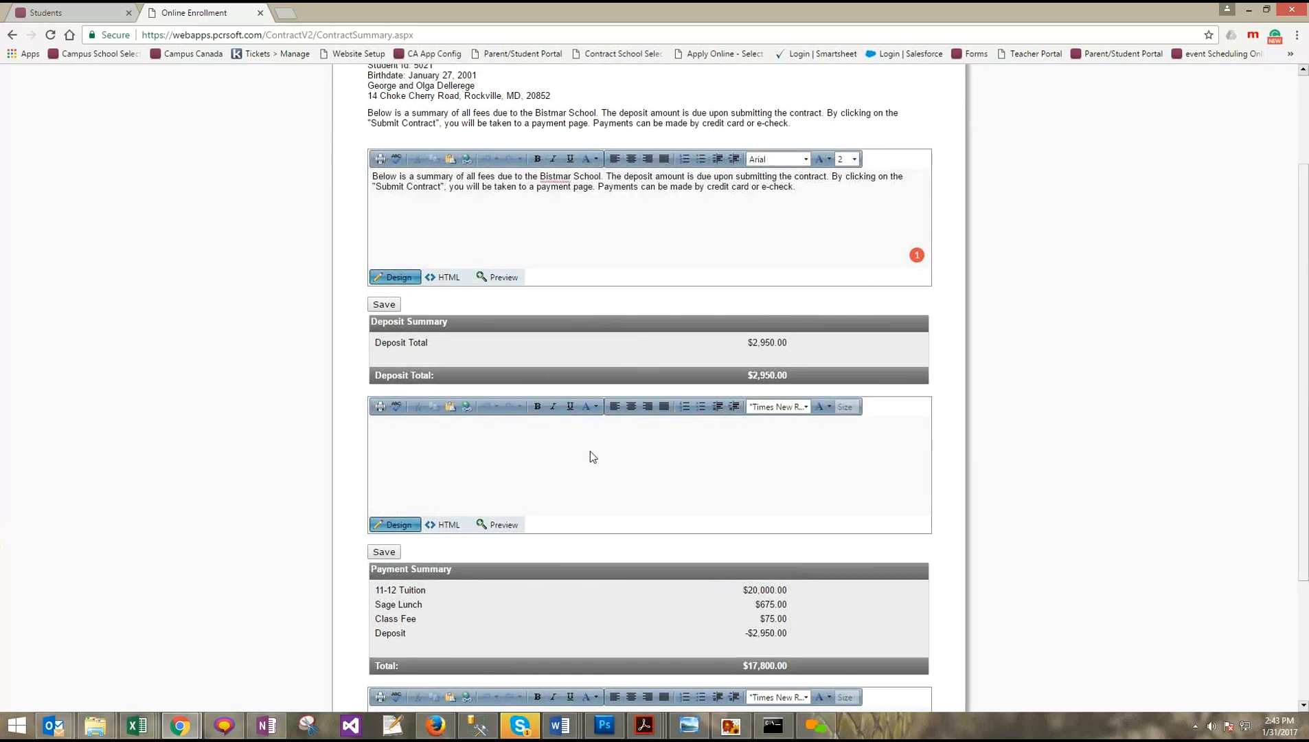
scroll(604, 560, down, 1)
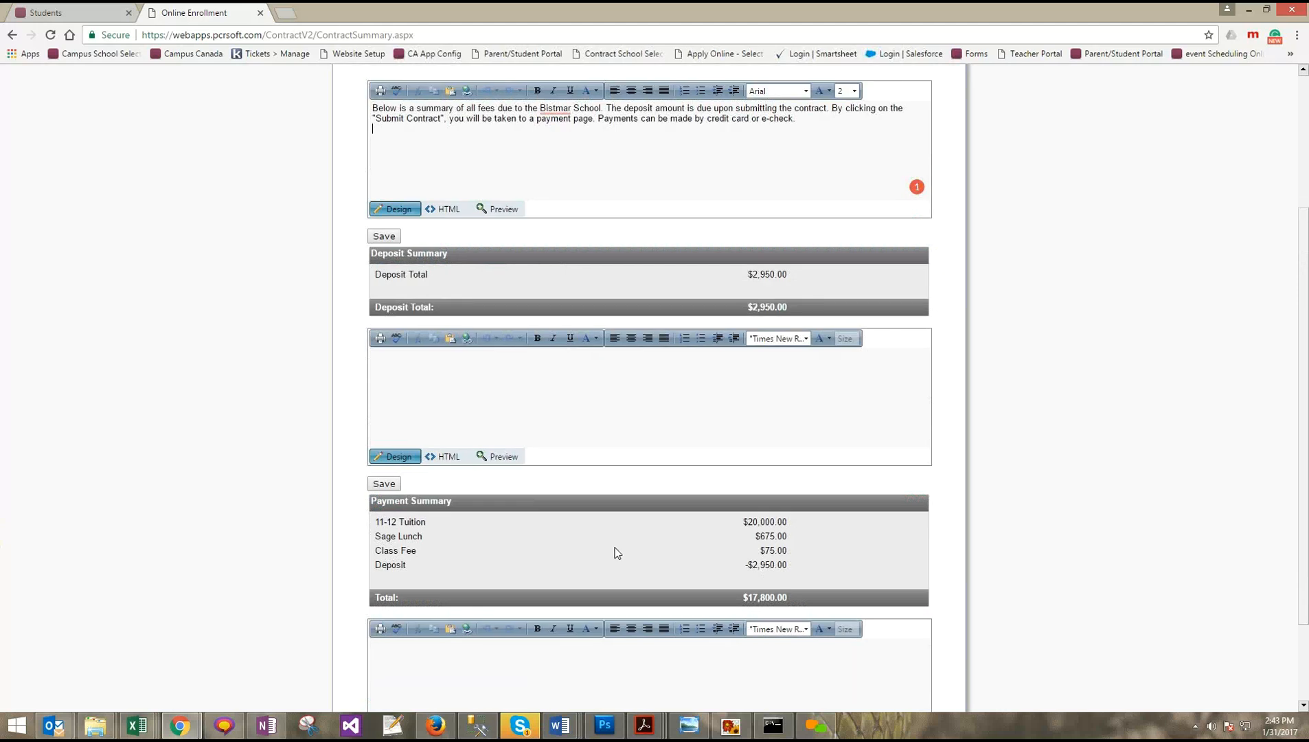
scroll(617, 553, down, 2)
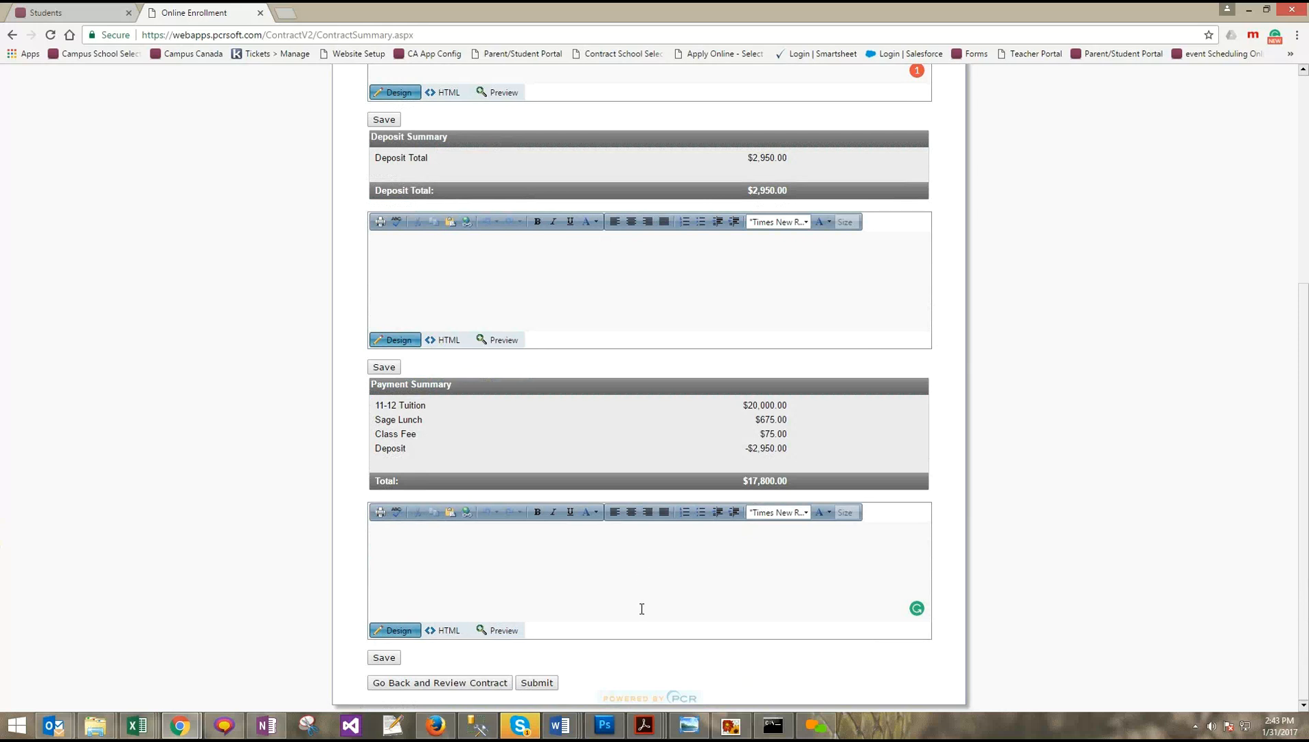
scroll(652, 599, up, 5)
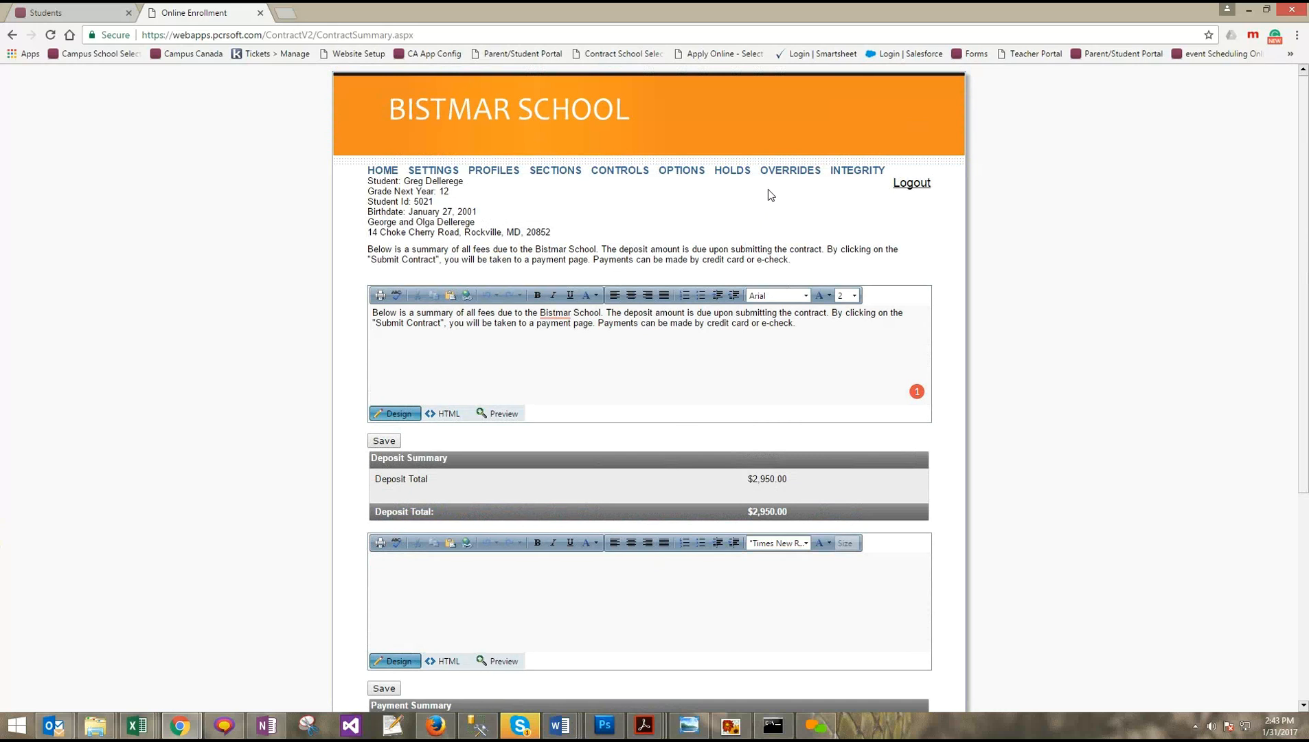
scroll(755, 498, down, 3)
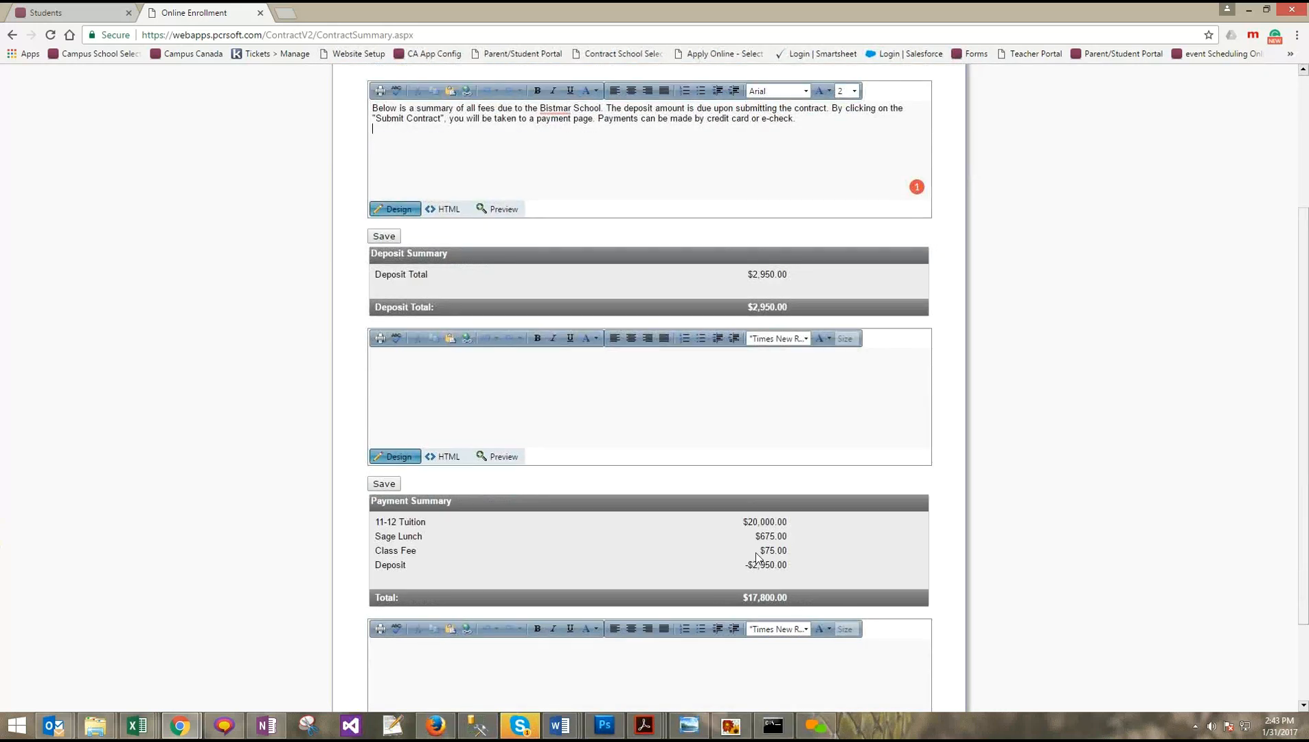
scroll(584, 234, up, 3)
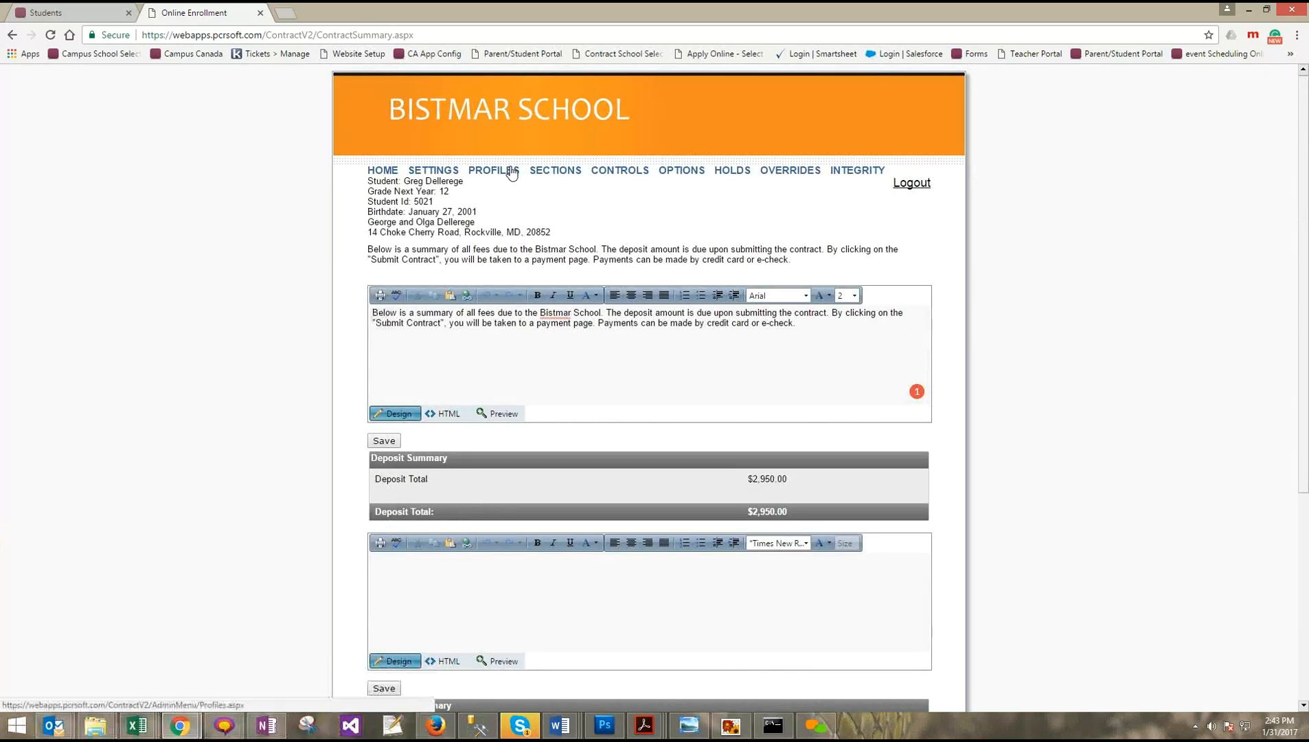
Go to the profiles page, enter the student's ID under Clean options for student and clean that student's options
click(511, 171)
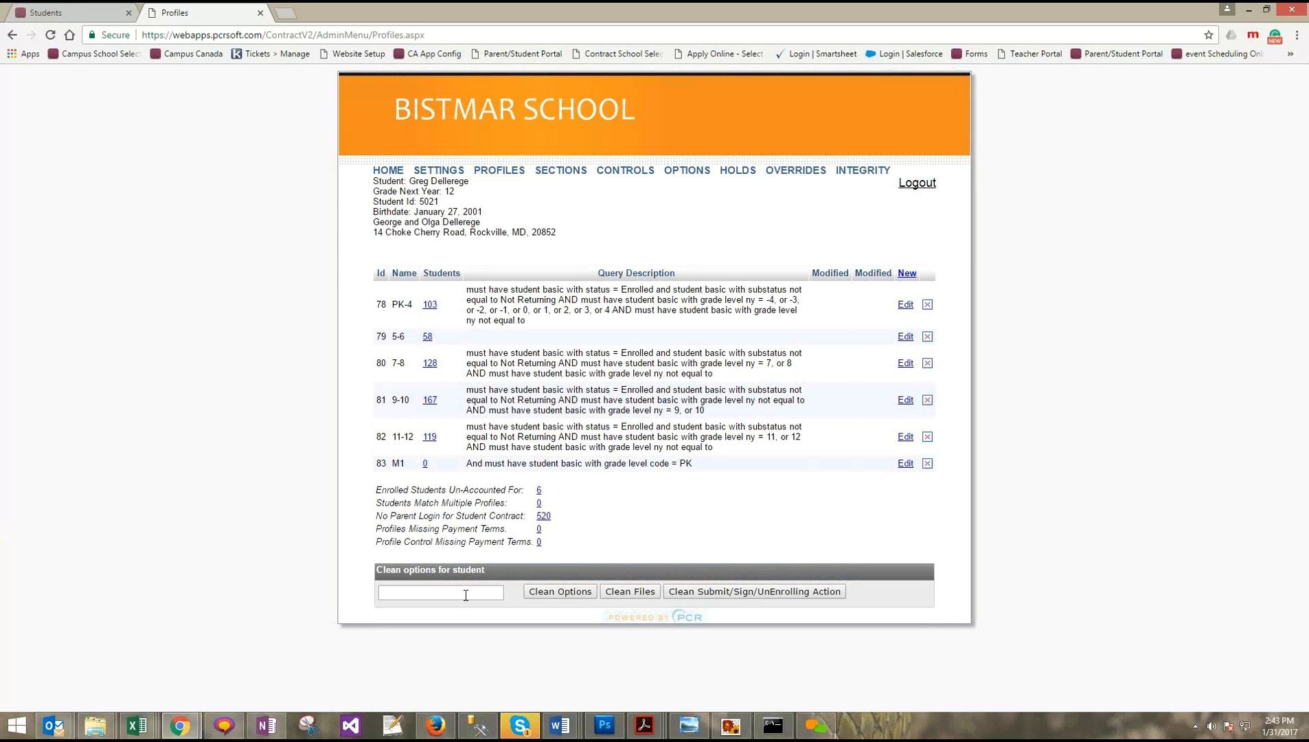
click(467, 591)
text(5021)
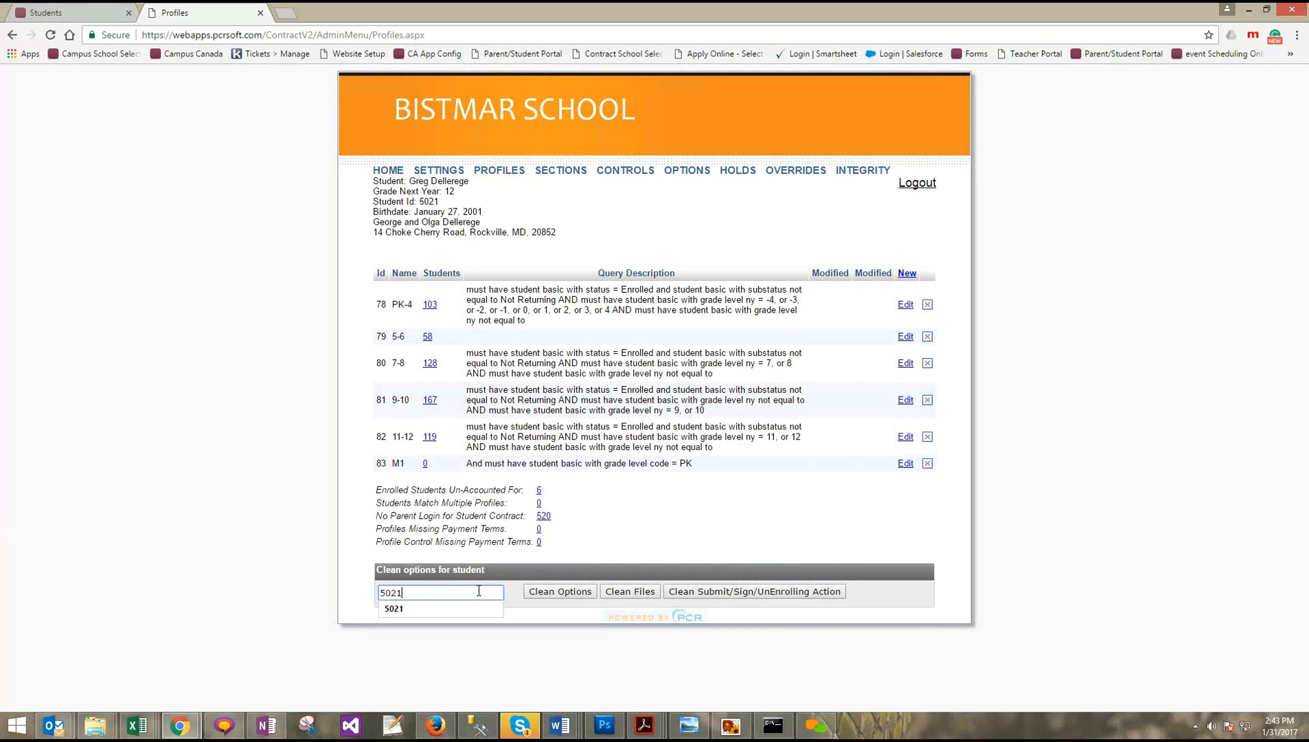
click(538, 614)
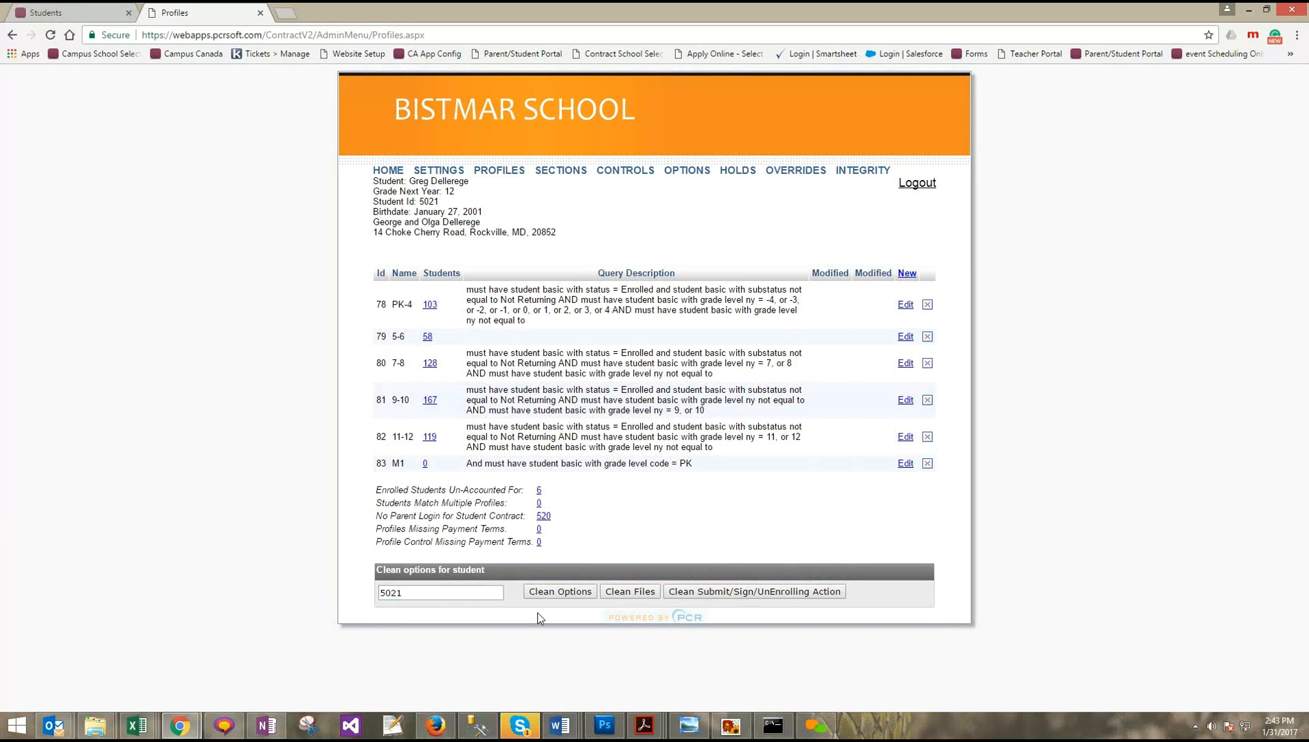
click(545, 595)
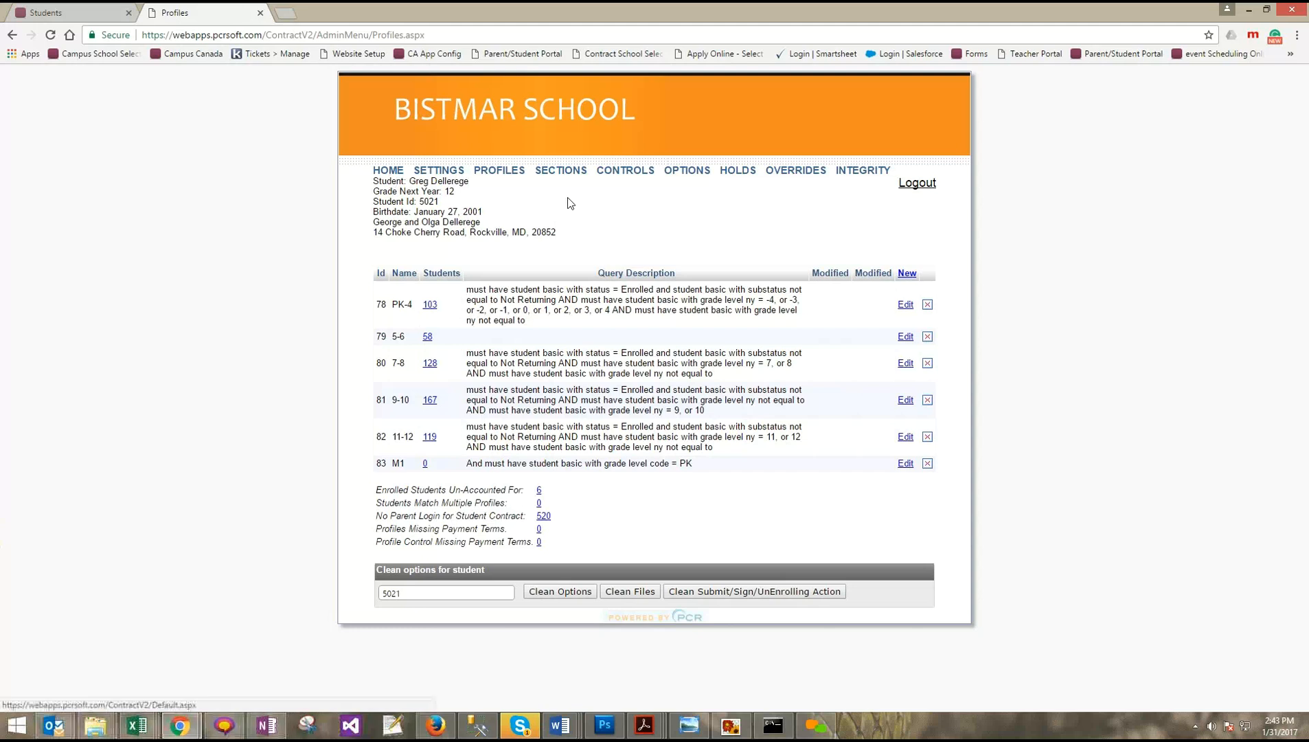
Reopen the contract of the student entering grade 12 from the enrollment home page
click(388, 170)
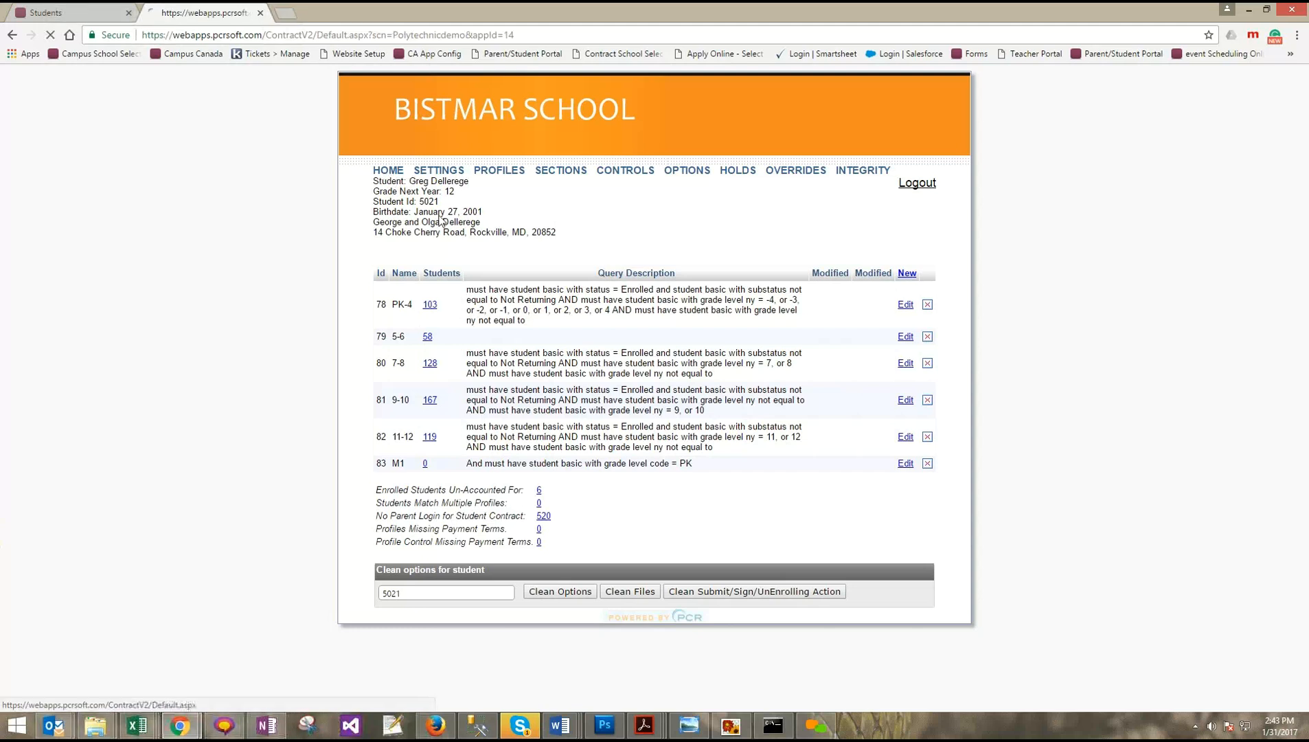
scroll(557, 522, down, 1)
scroll(557, 522, down, 1)
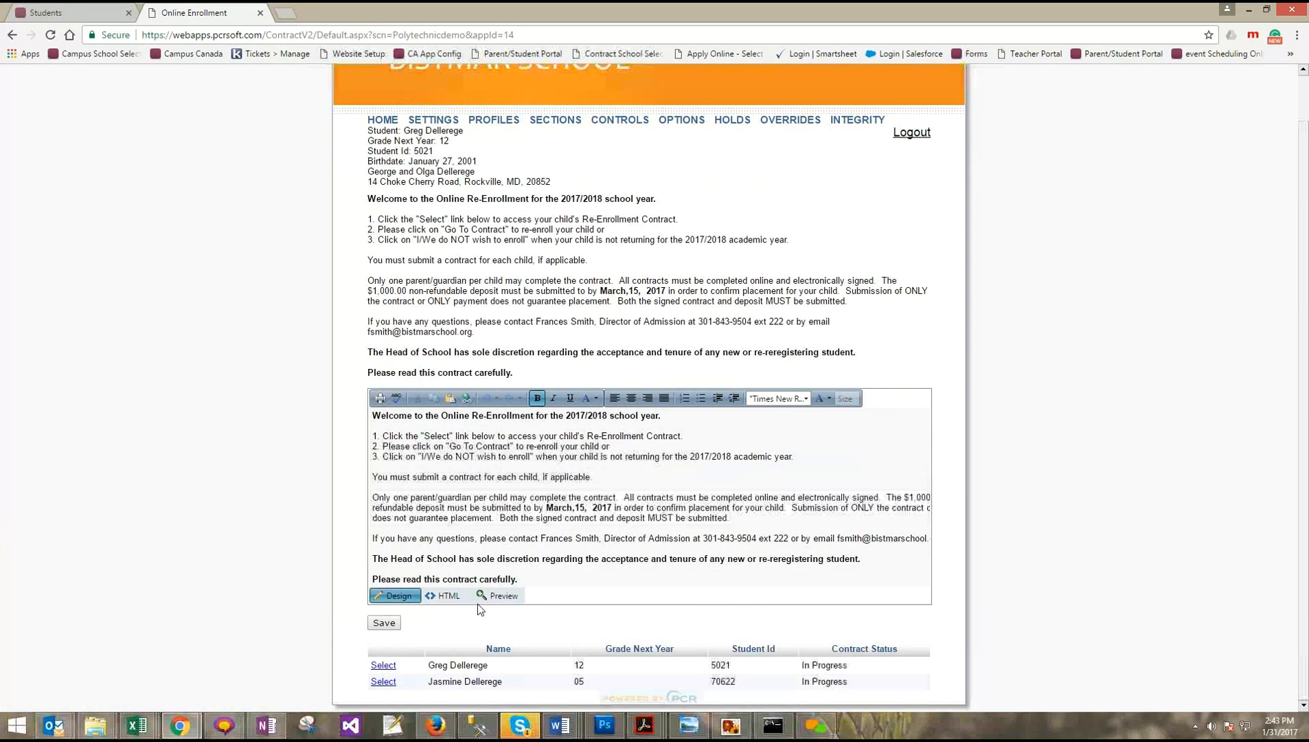
click(383, 664)
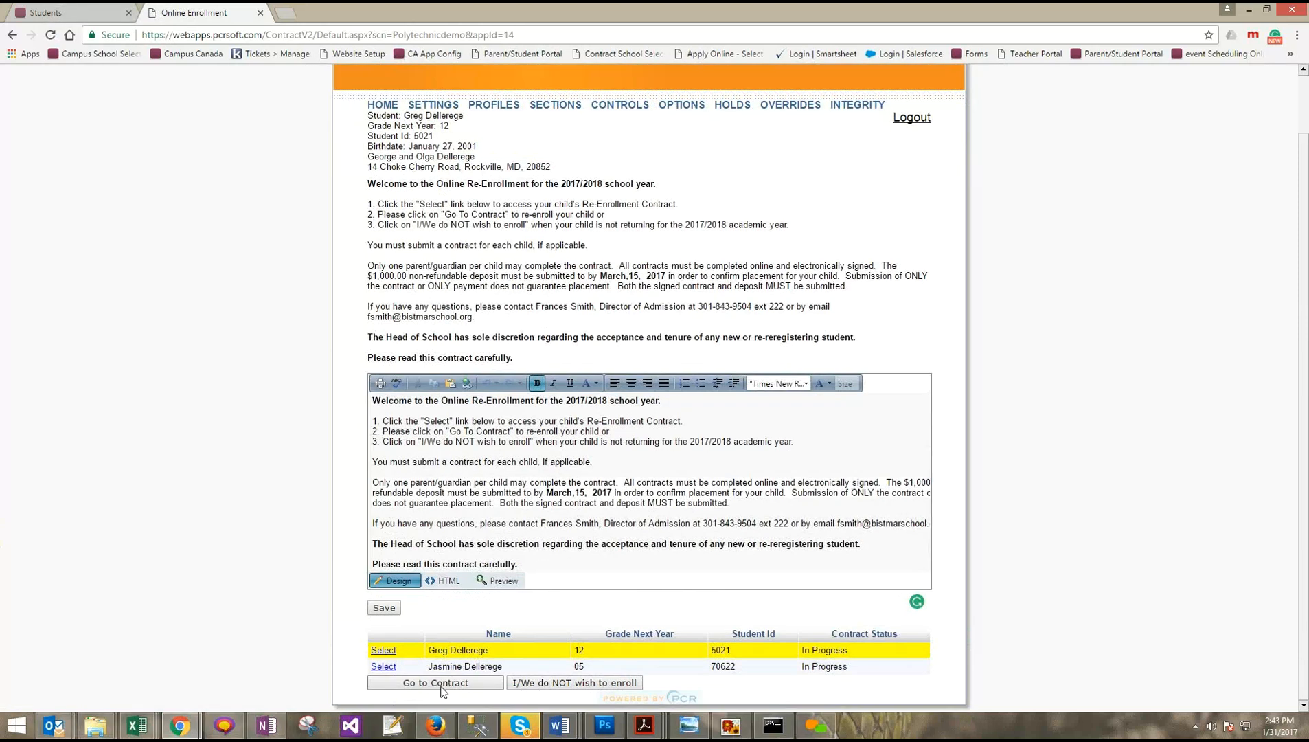
click(443, 683)
Check the Tuition 2017/2018 amount in the reopened contract
scroll(555, 504, down, 10)
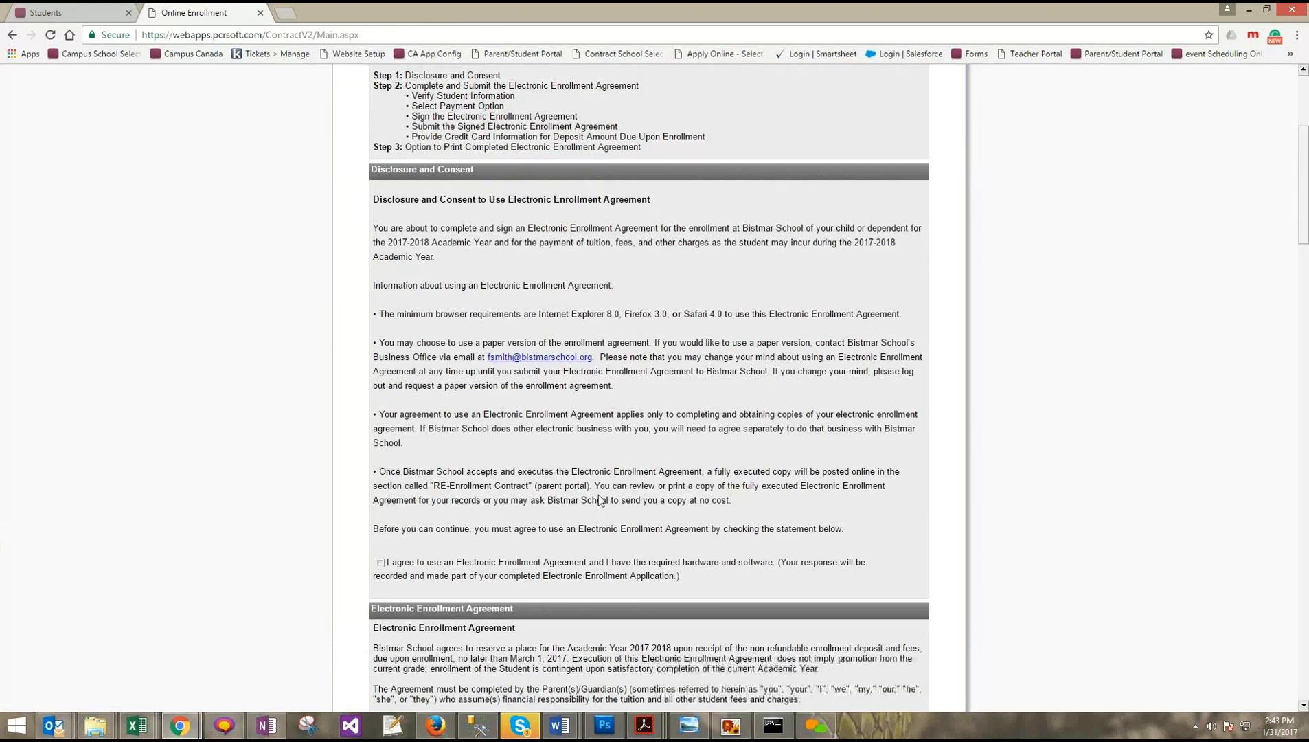
scroll(672, 505, down, 2)
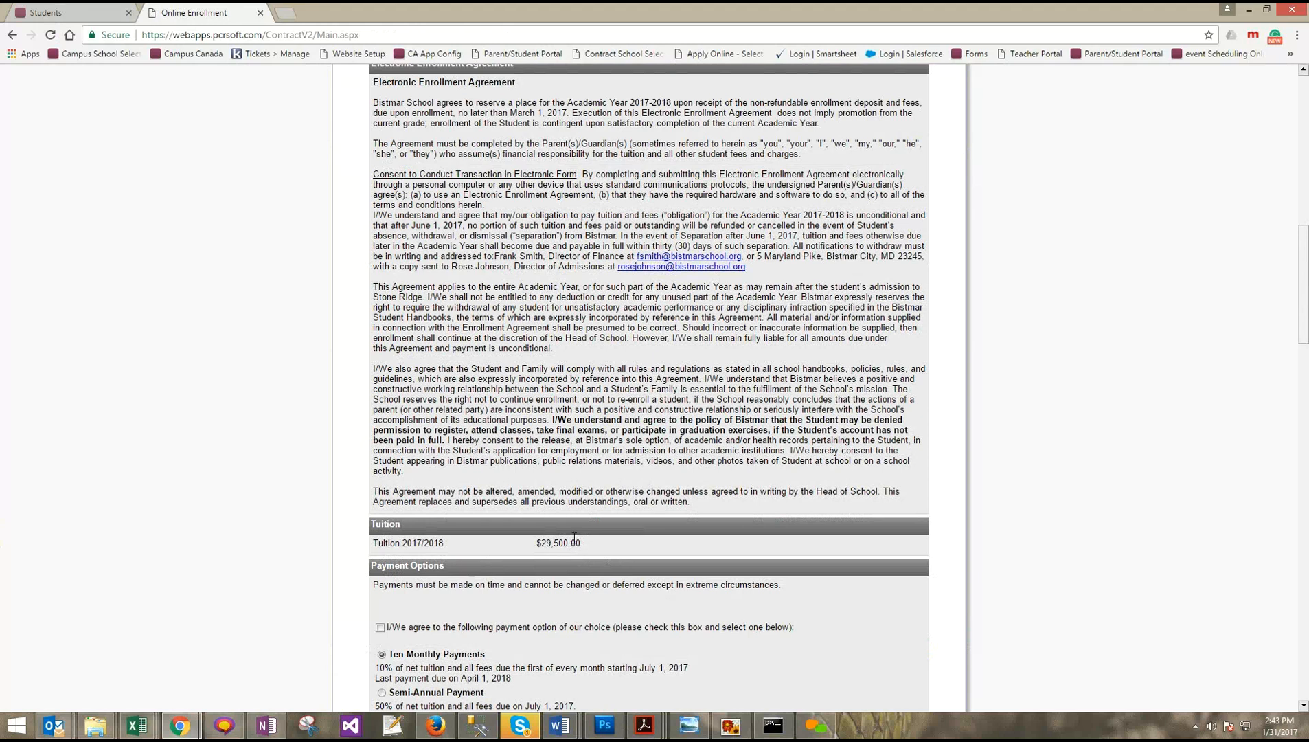
scroll(475, 444, up, 4)
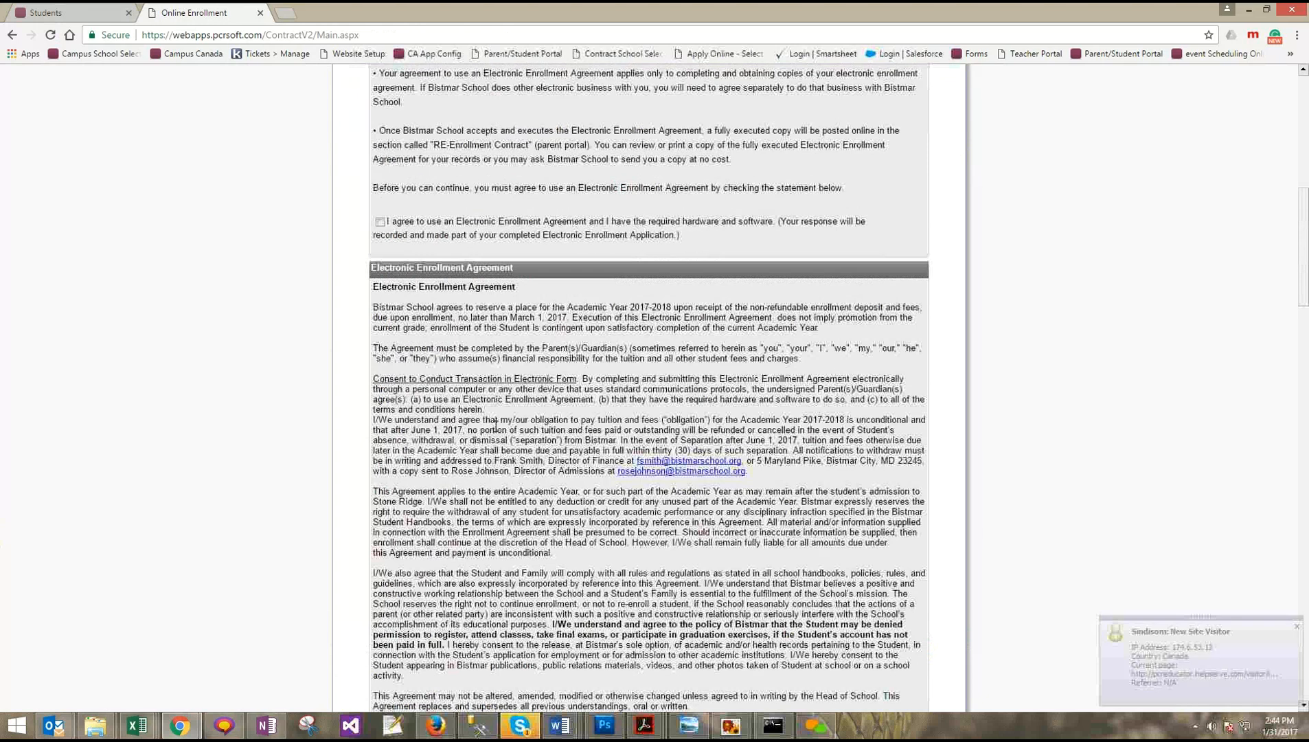
scroll(550, 393, up, 8)
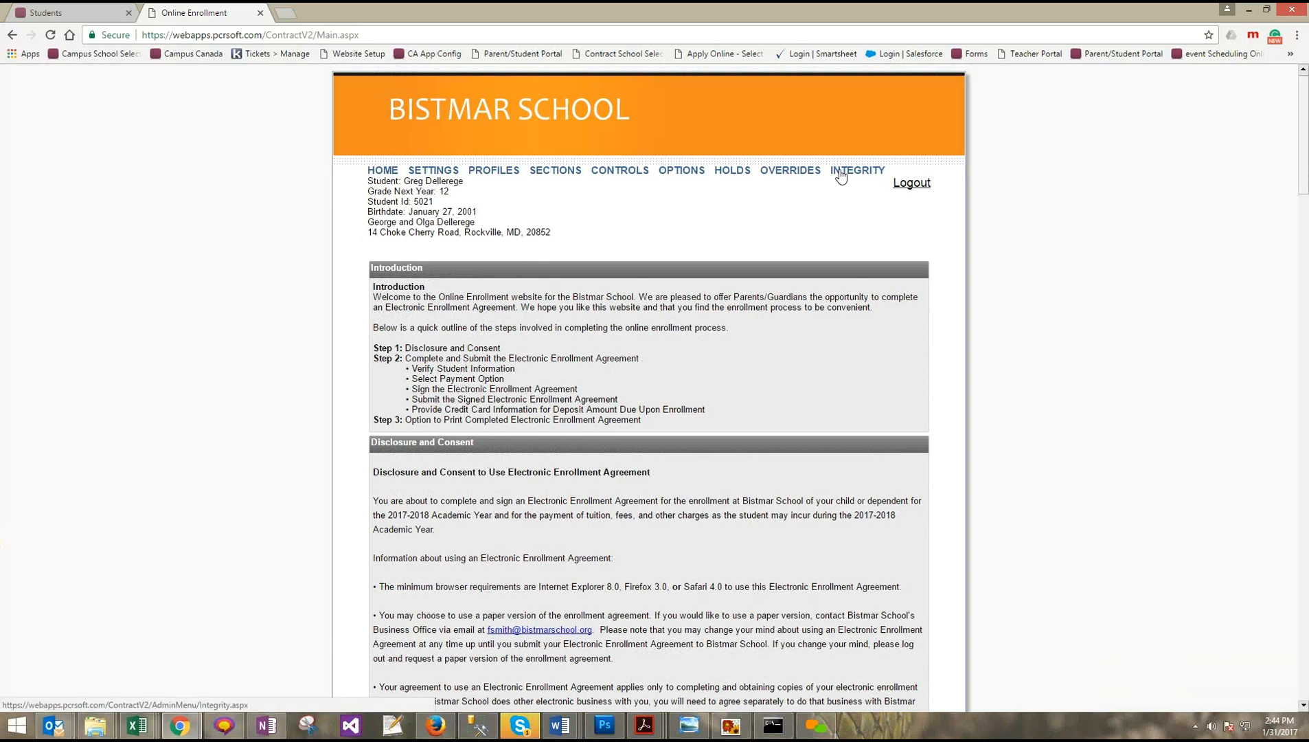
Run the integrity check on the contract setup and dismiss the chat notification
click(841, 177)
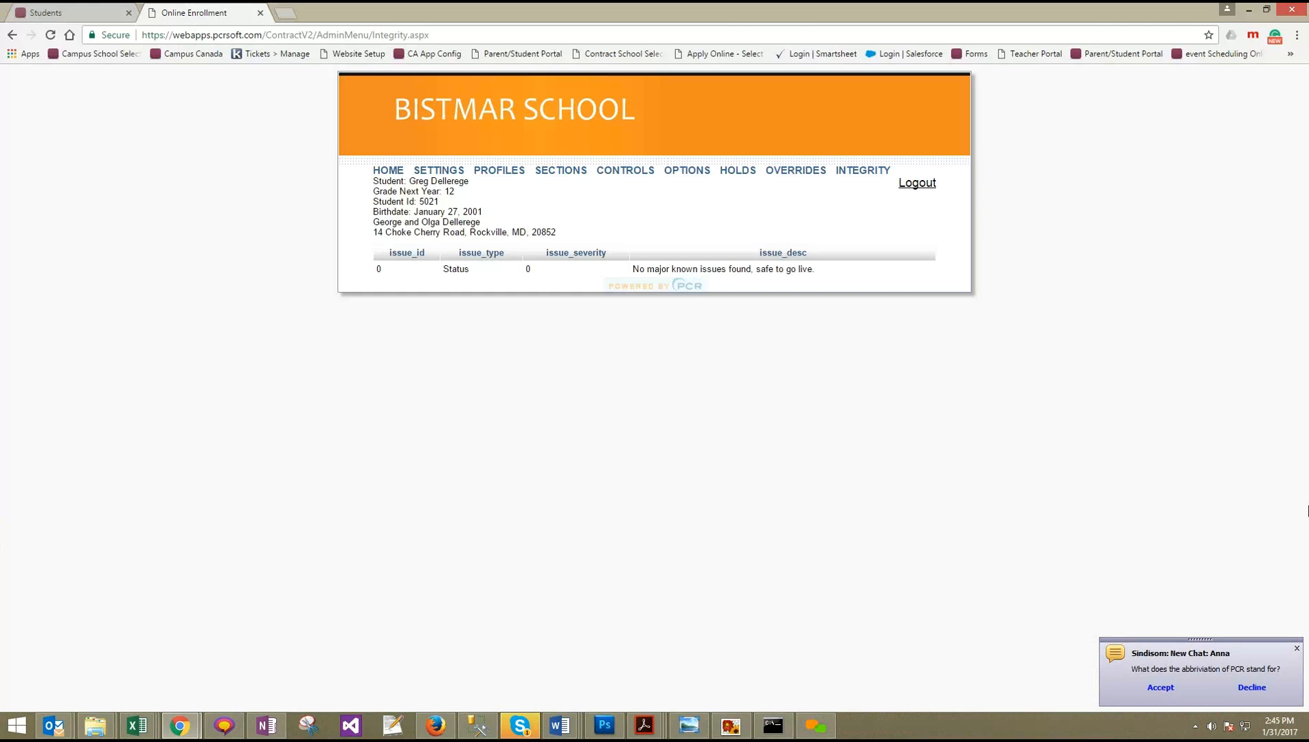
click(1297, 645)
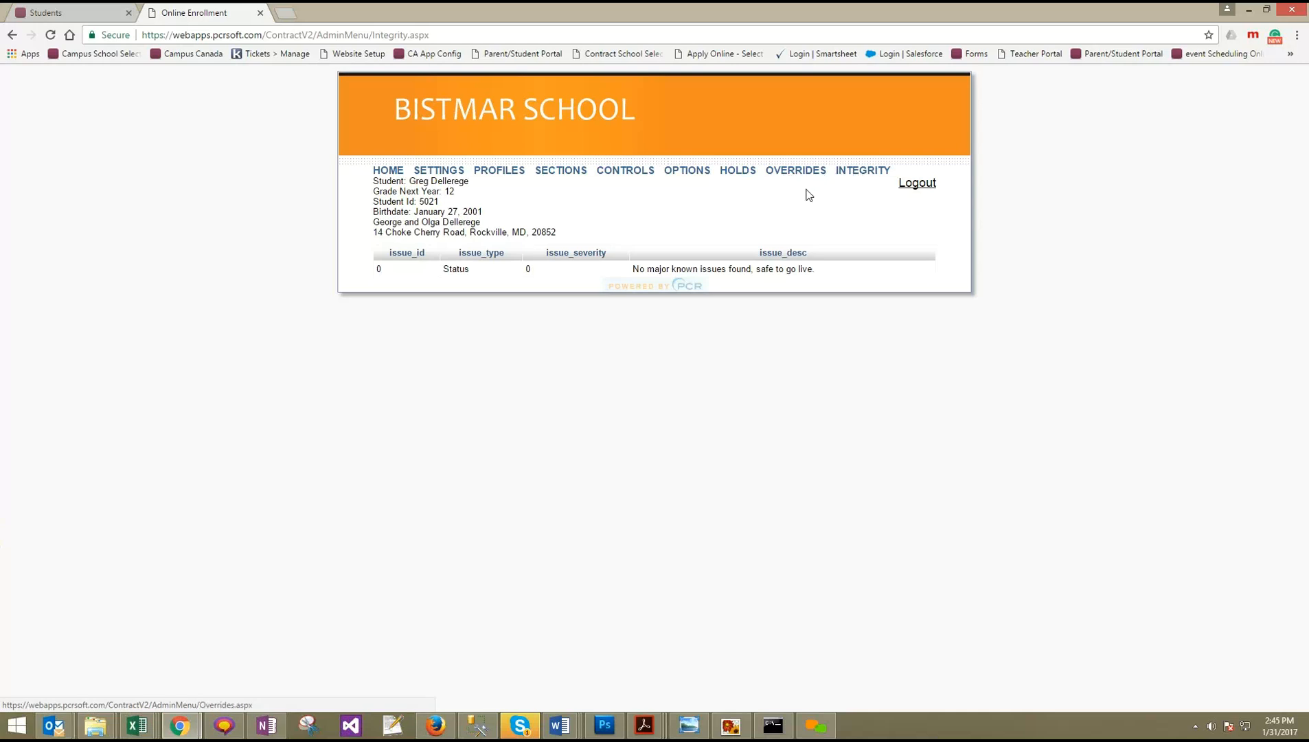
Look over the contract options page and the sections available for a new control
click(693, 175)
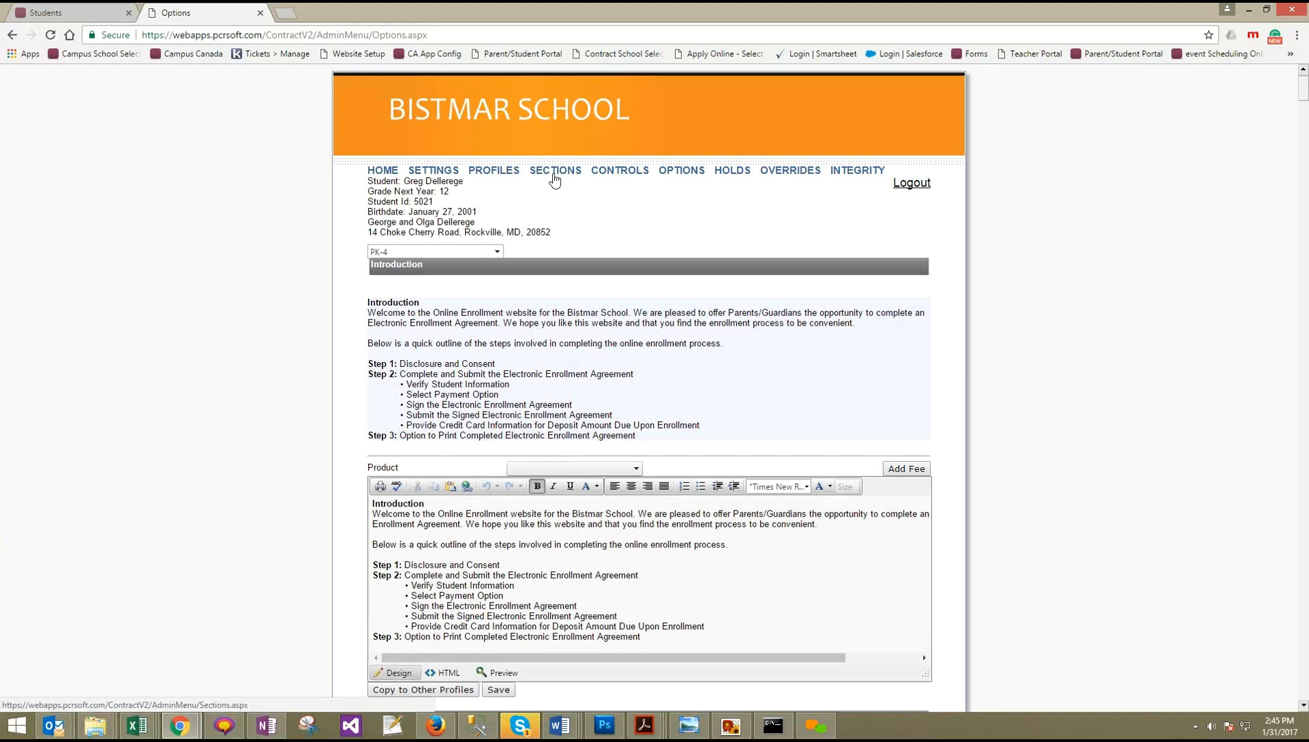
click(618, 177)
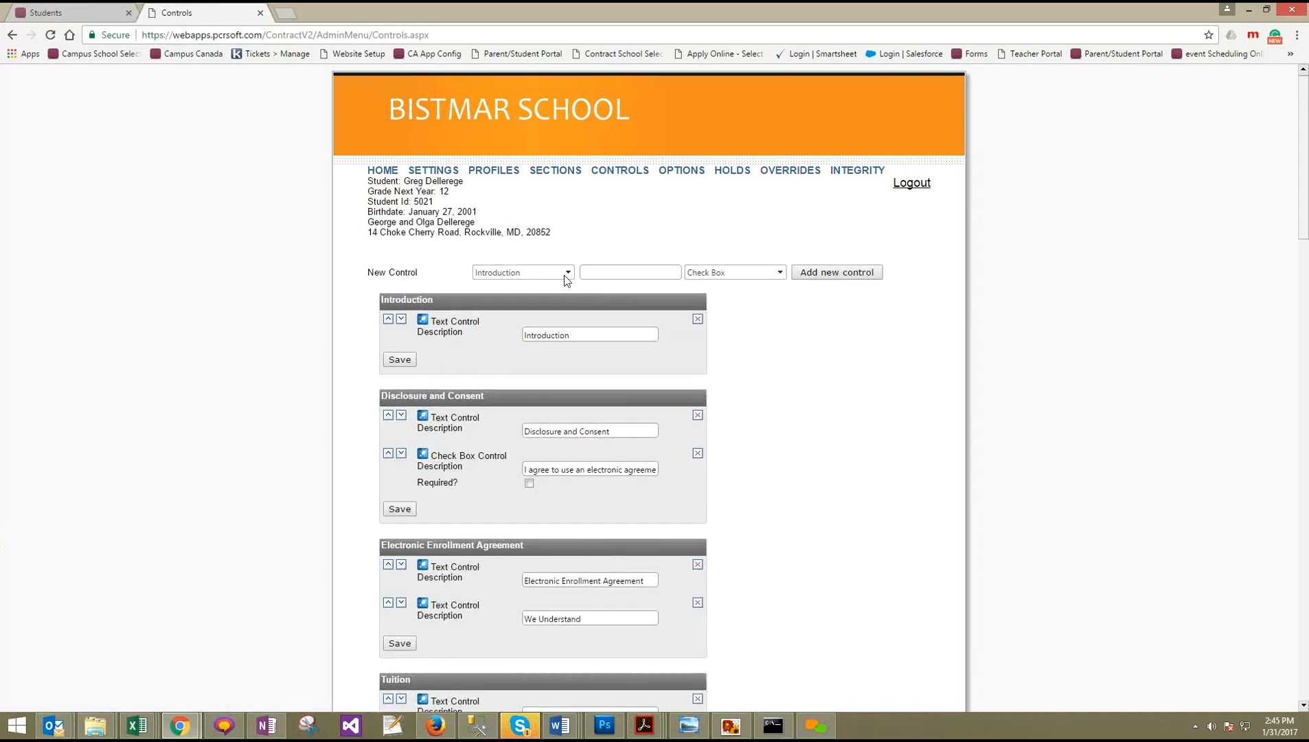
click(564, 273)
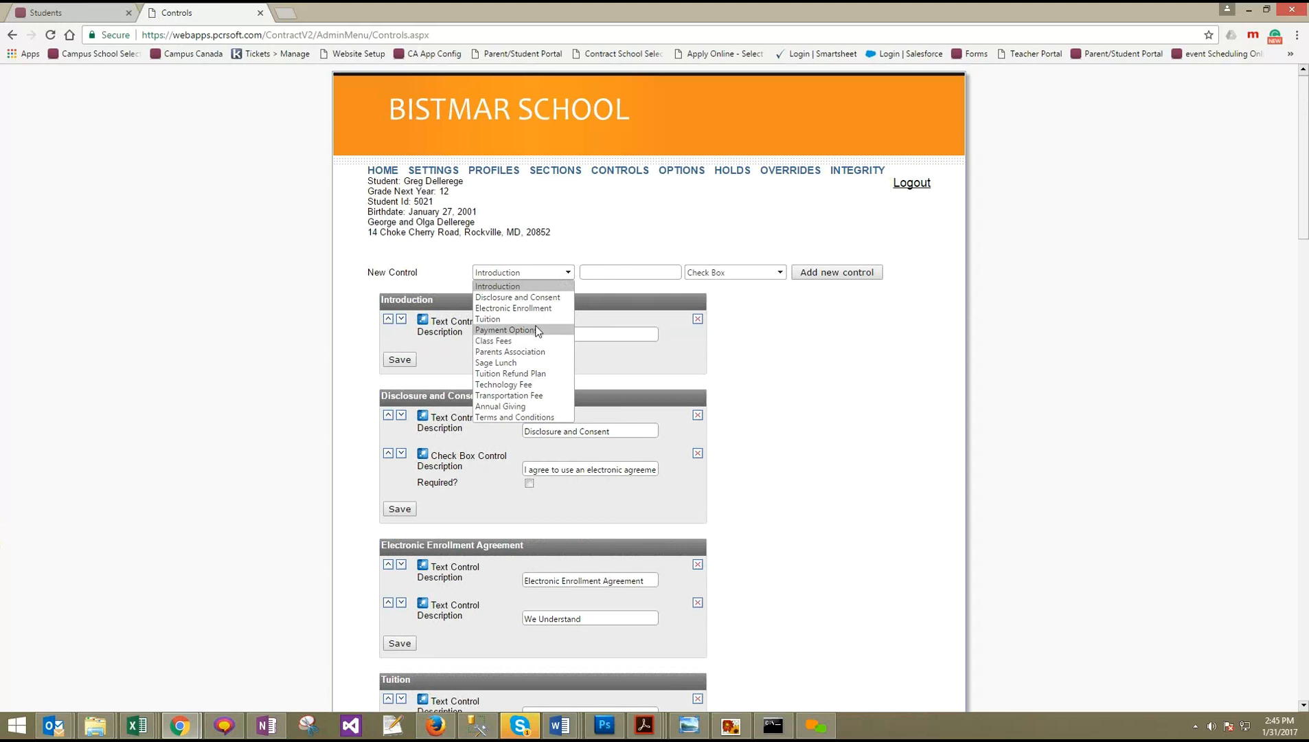
click(550, 229)
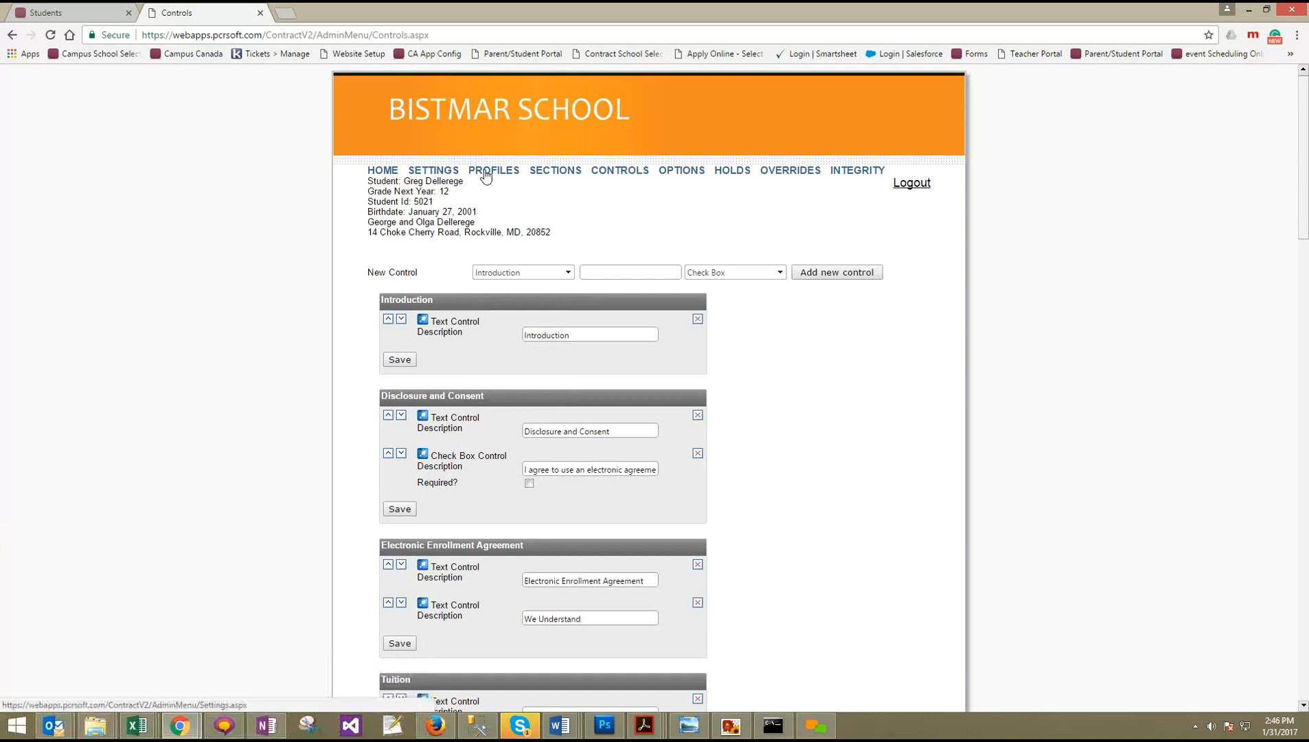
Create a contract section named Music Lessons and move it up two places, above Annual Giving
click(539, 172)
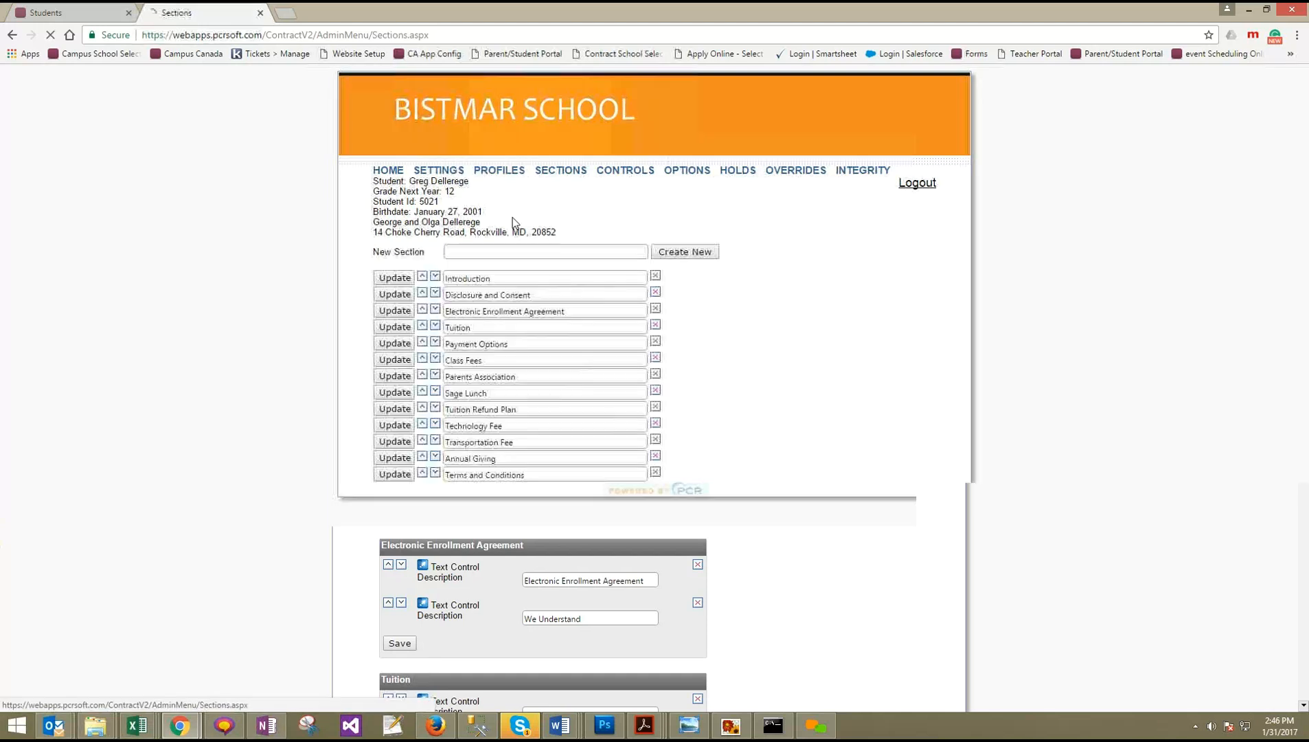
click(529, 250)
text(m)
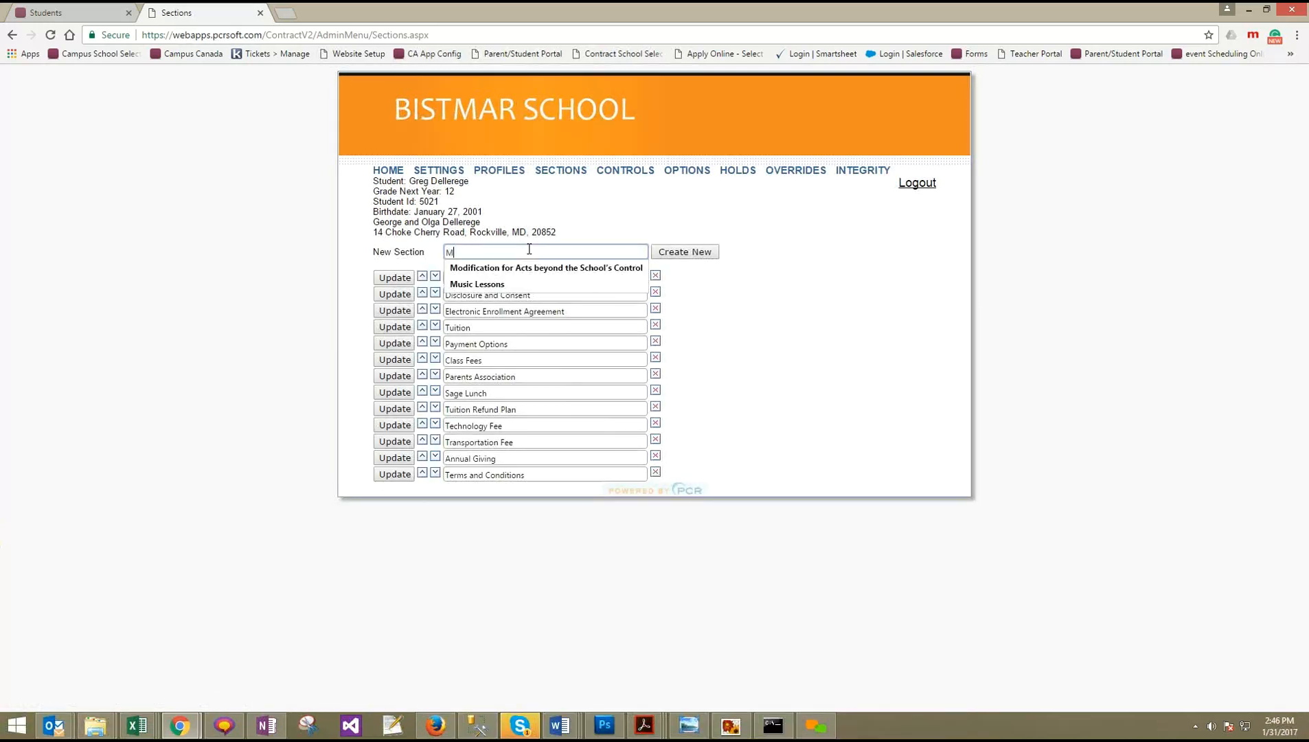
key(Down)
key(Down)
key(Down)
key(Down)
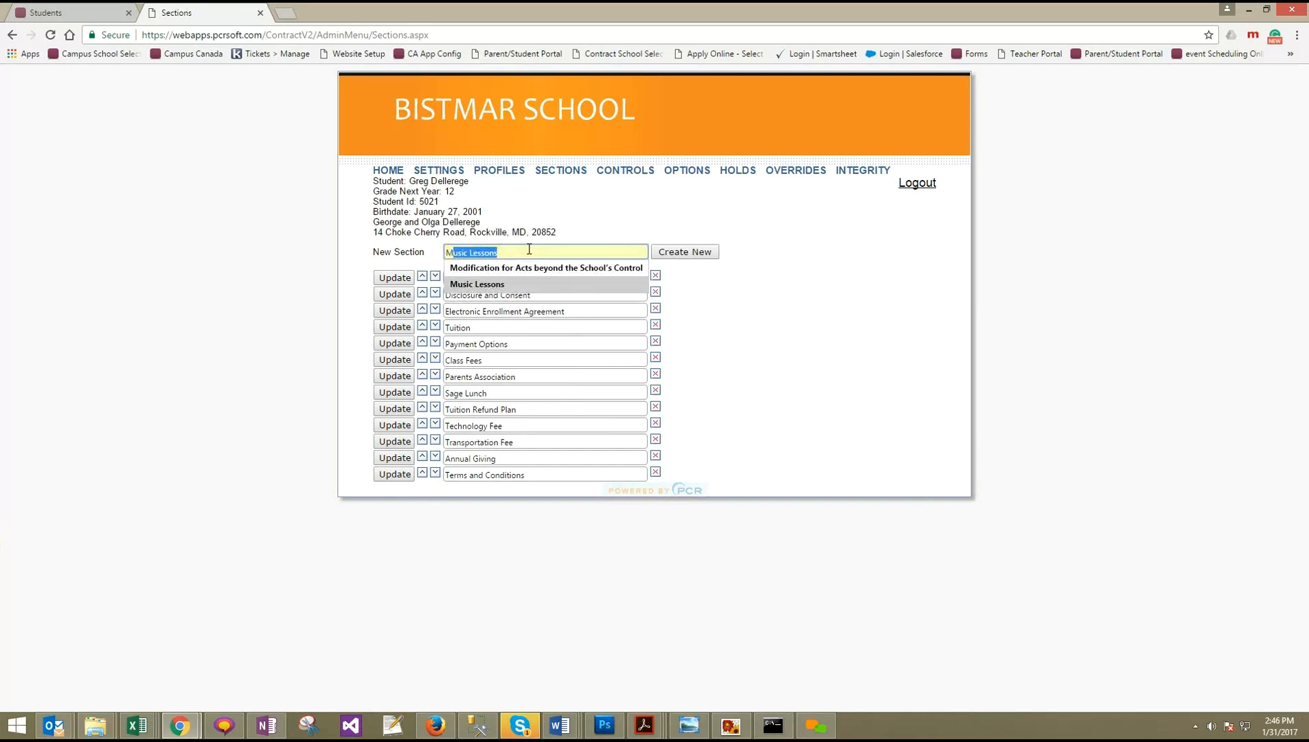
key(Return)
click(683, 254)
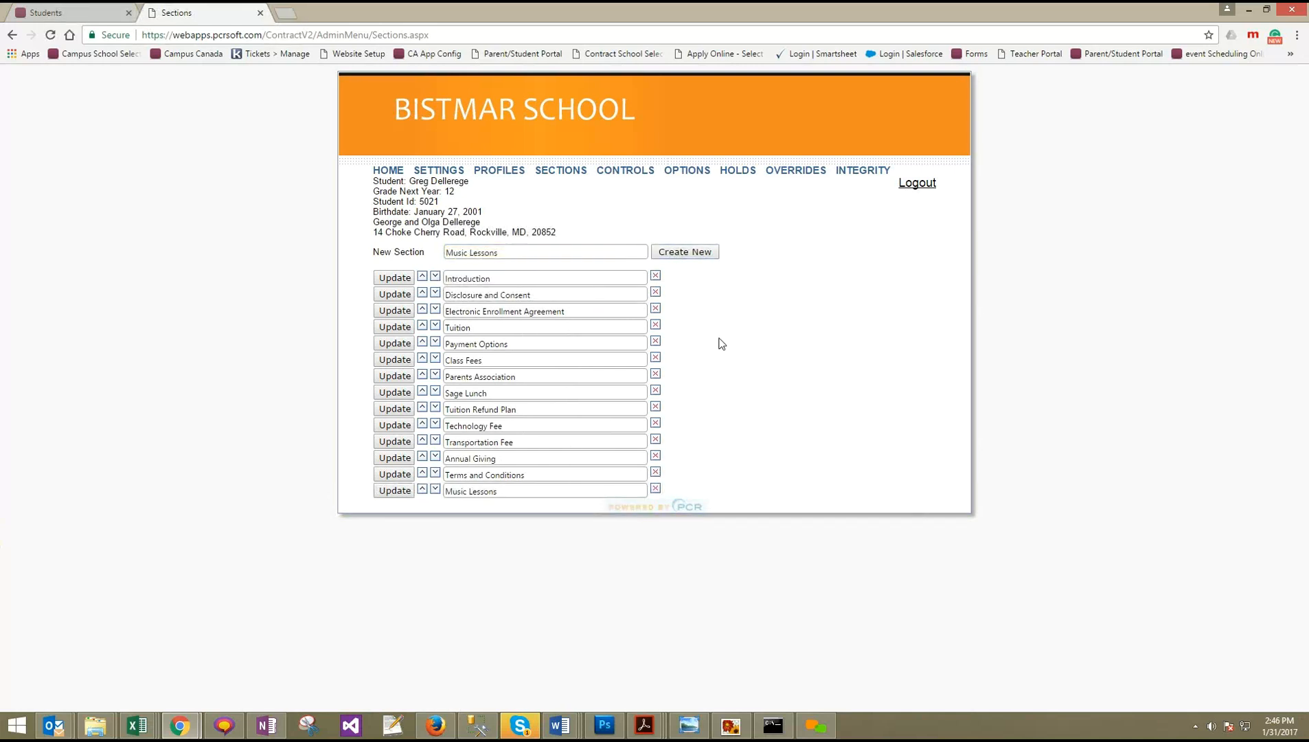
click(422, 489)
click(423, 474)
Add a Text control named Music Instructions to the Music Lessons section
click(625, 170)
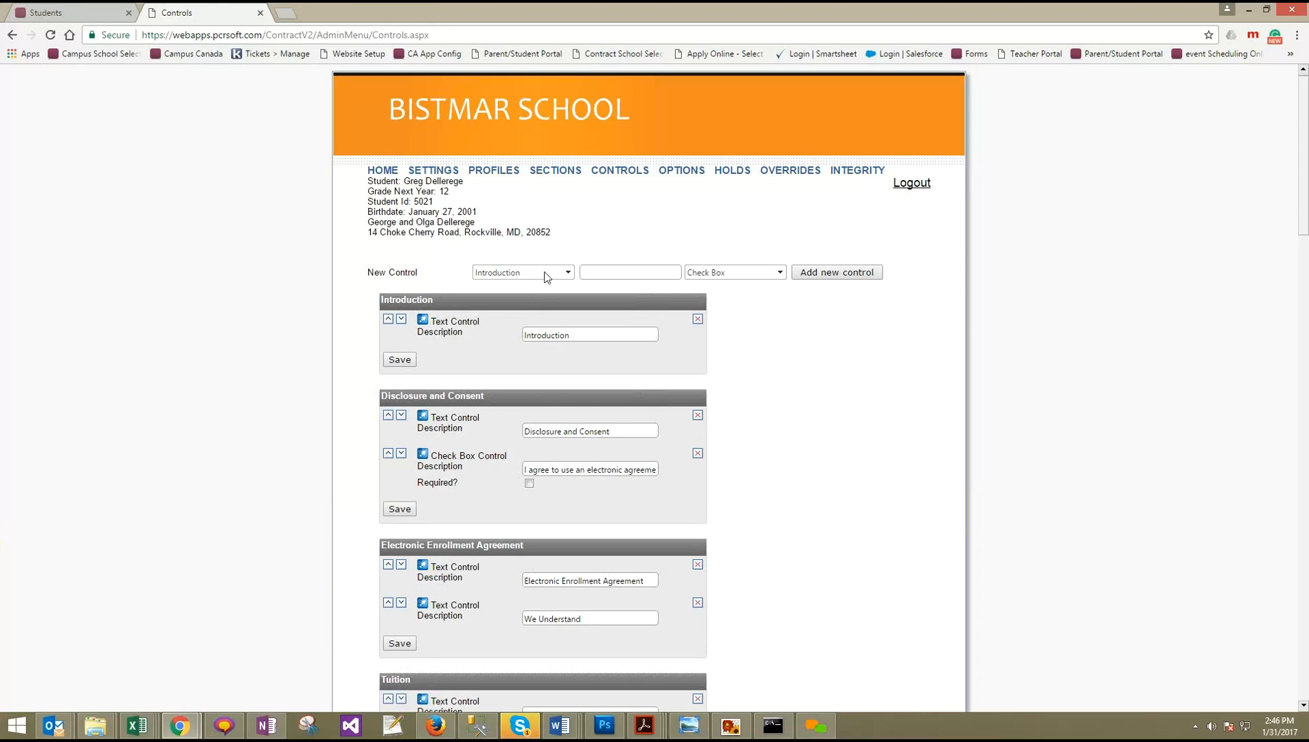
click(546, 273)
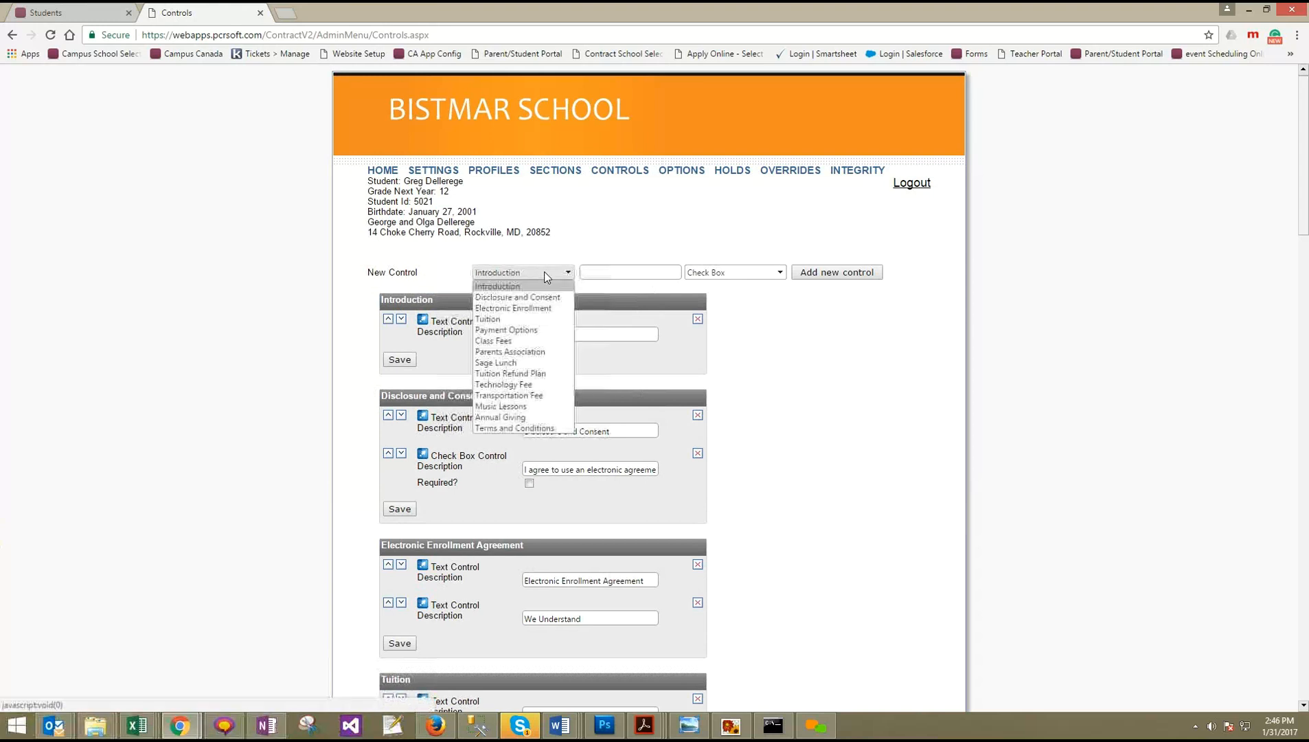
click(526, 406)
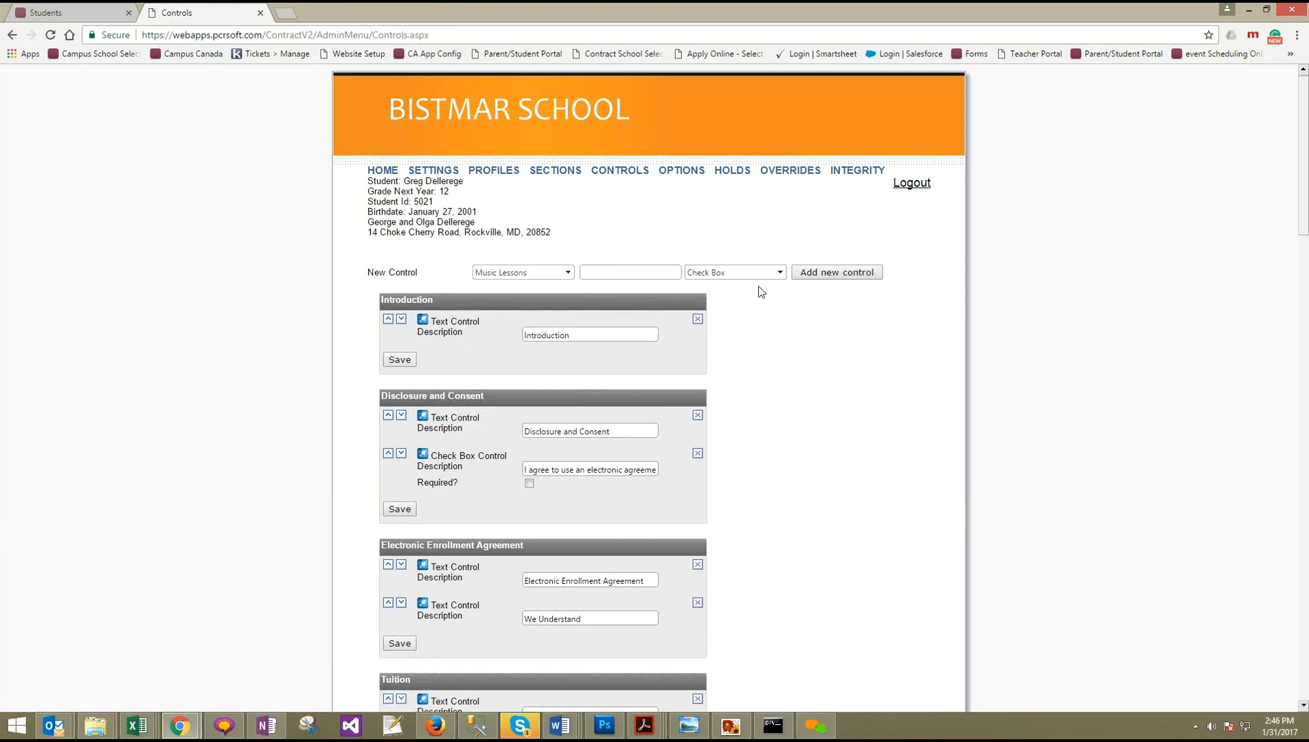
click(647, 271)
text(Music )
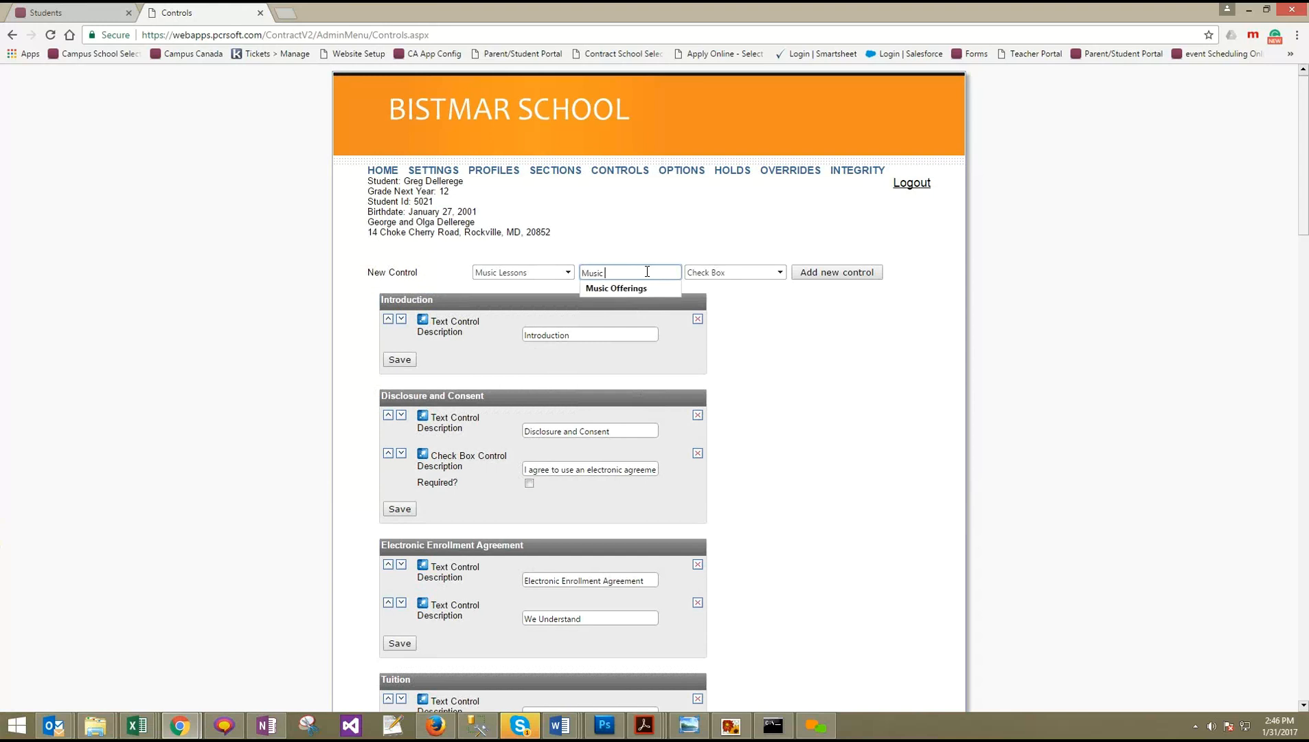
text(Instructions)
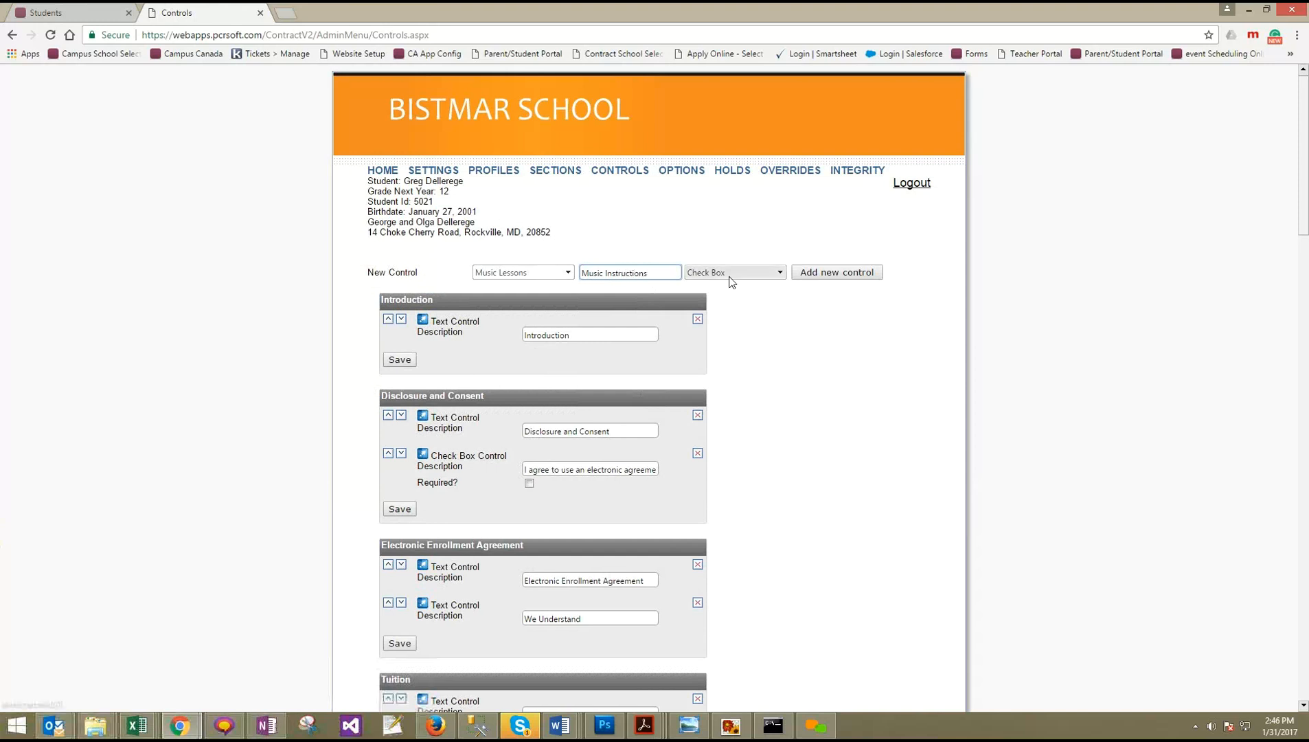
click(730, 275)
click(705, 319)
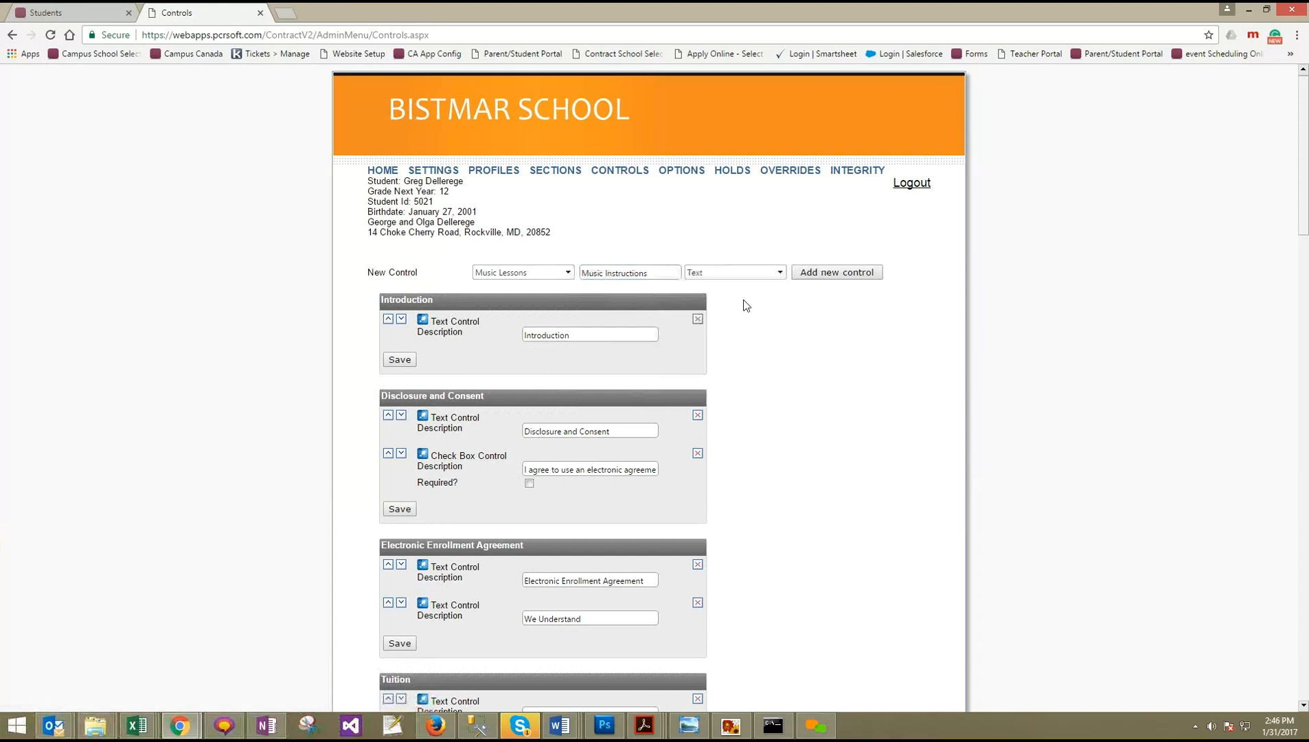
click(844, 273)
Add a Radio Button control named Music Lesson Choice to the Music Lessons section
click(672, 275)
key(BackSpace)
key(BackSpace)
key(BackSpace)
key(BackSpace)
key(BackSpace)
key(BackSpace)
key(BackSpace)
key(BackSpace)
key(BackSpace)
key(BackSpace)
key(BackSpace)
key(BackSpace)
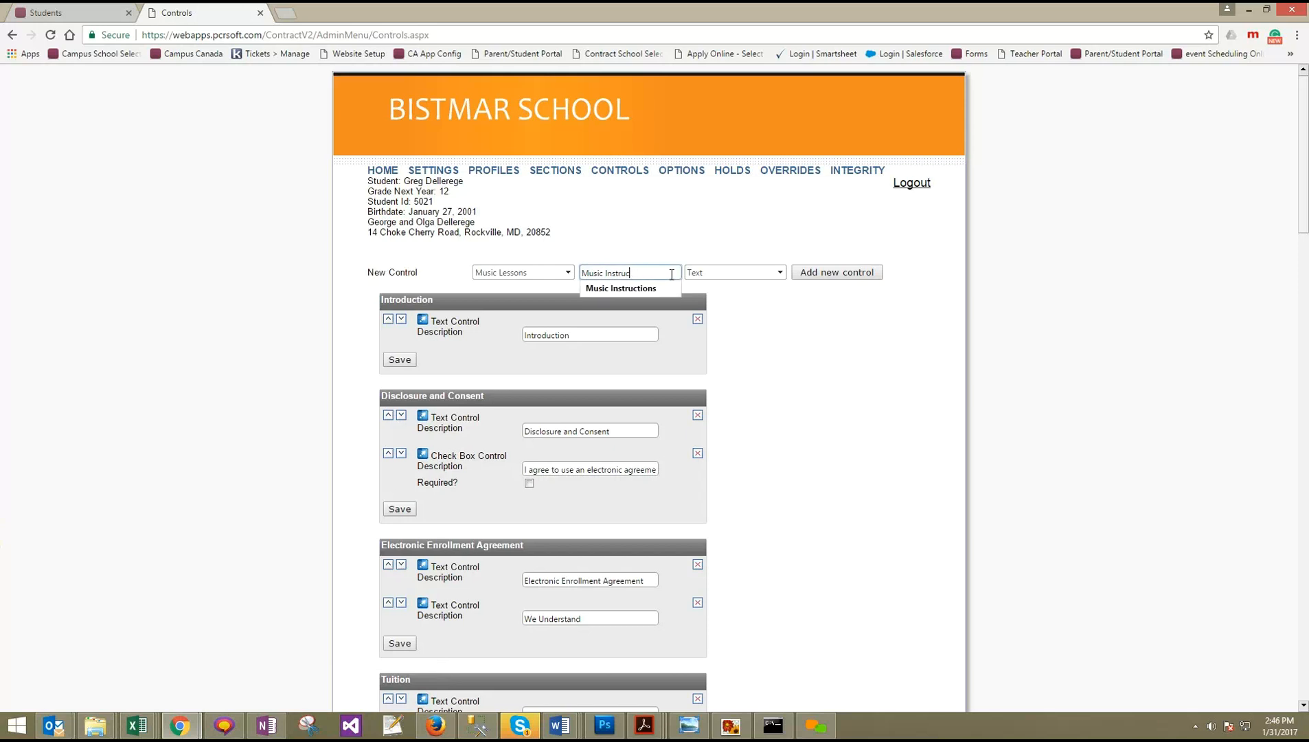
text(Less)
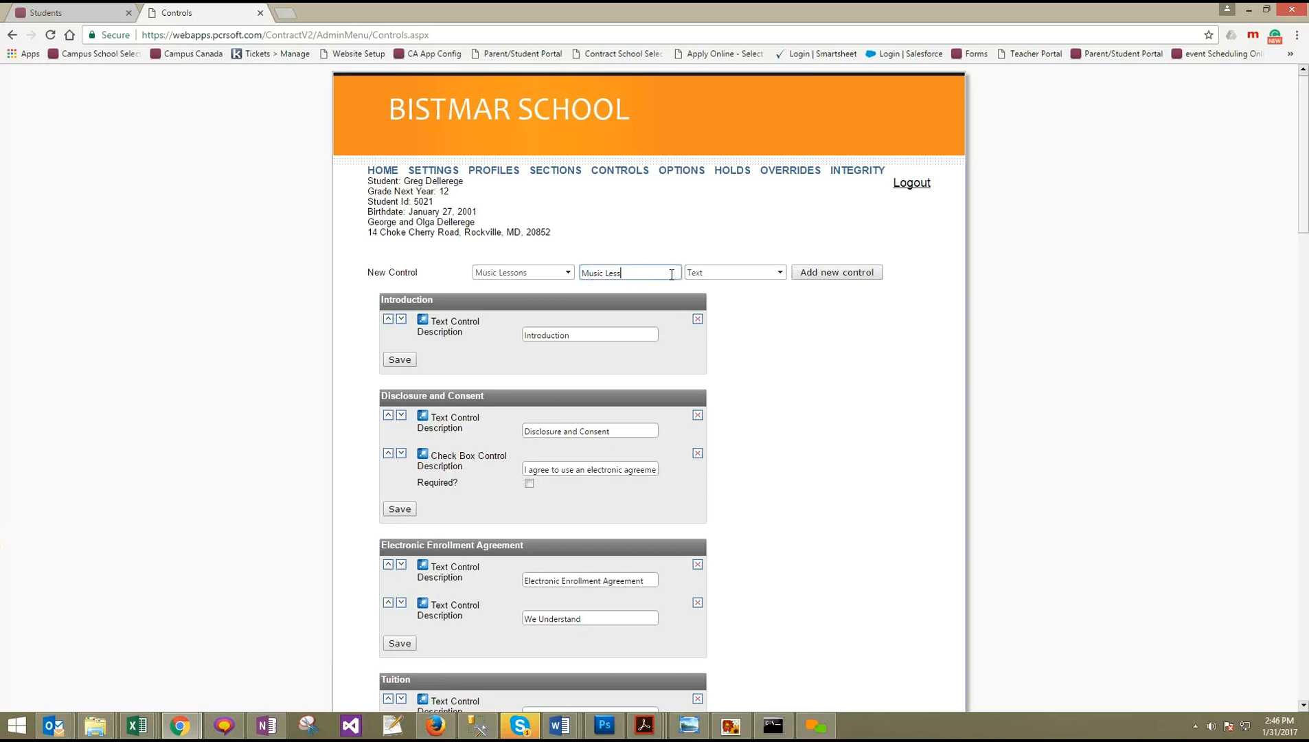
text(on Choice)
click(725, 275)
click(736, 288)
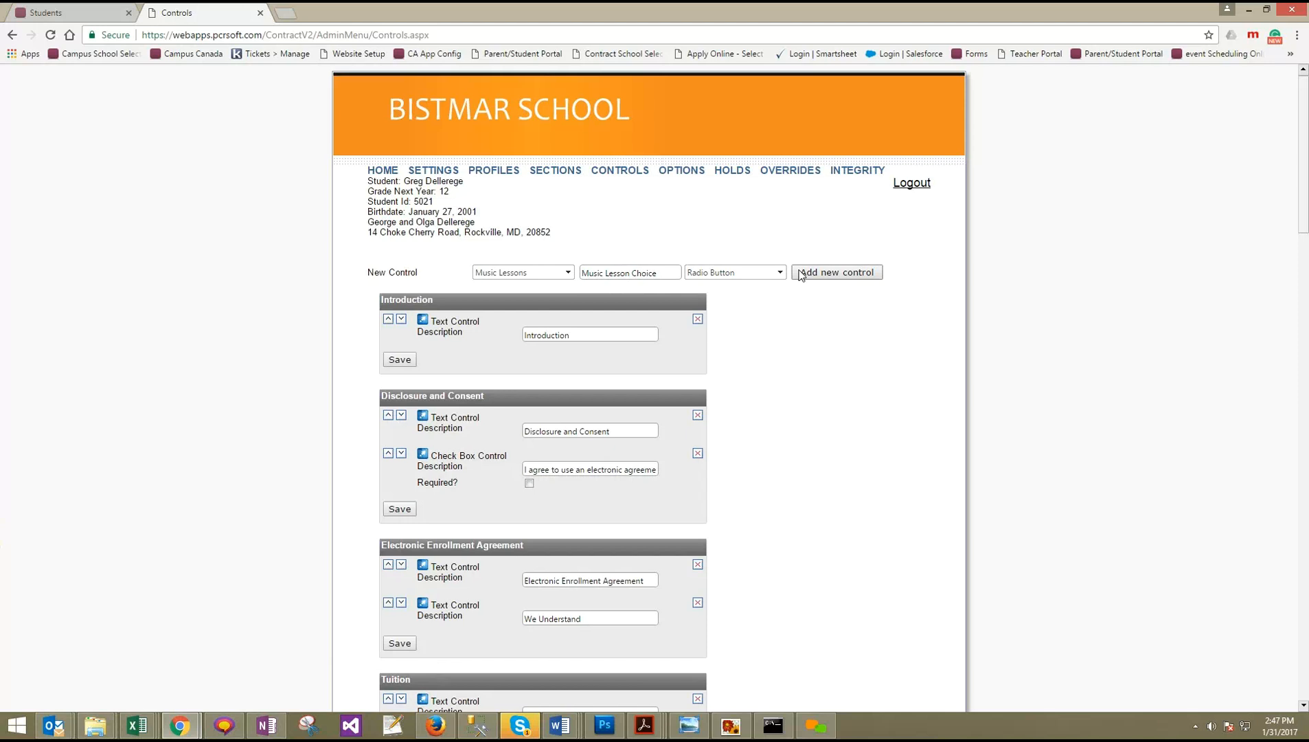
click(804, 274)
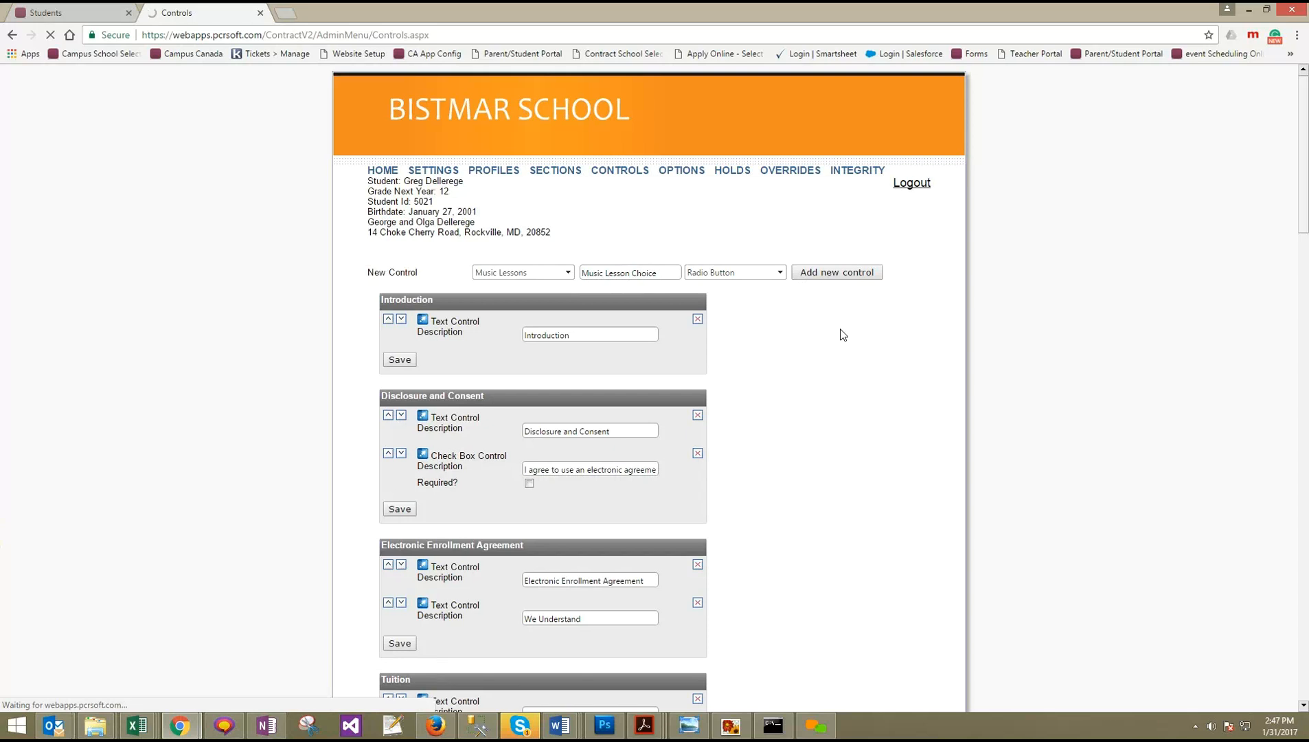
Write "Please select one of the options below:" as the Music Instructions text for the PK-4 profile and save it
scroll(768, 380, down, 2)
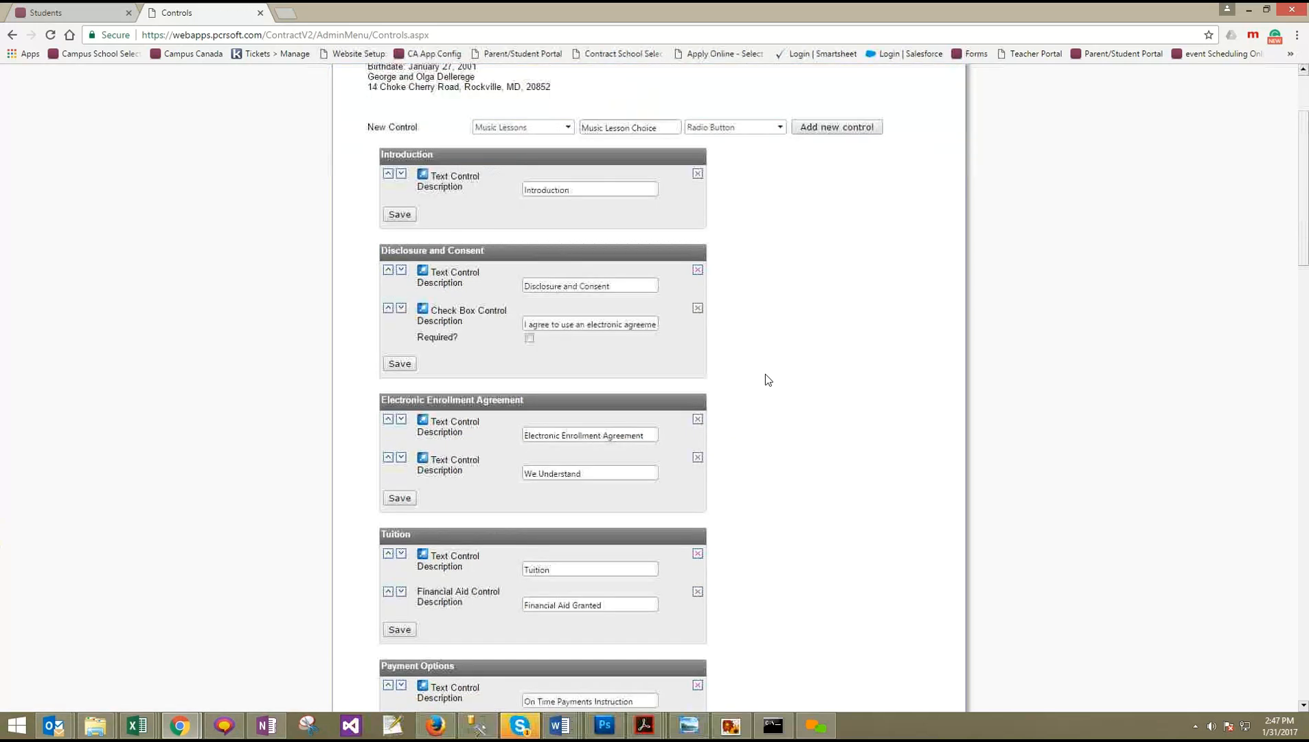
scroll(768, 380, down, 13)
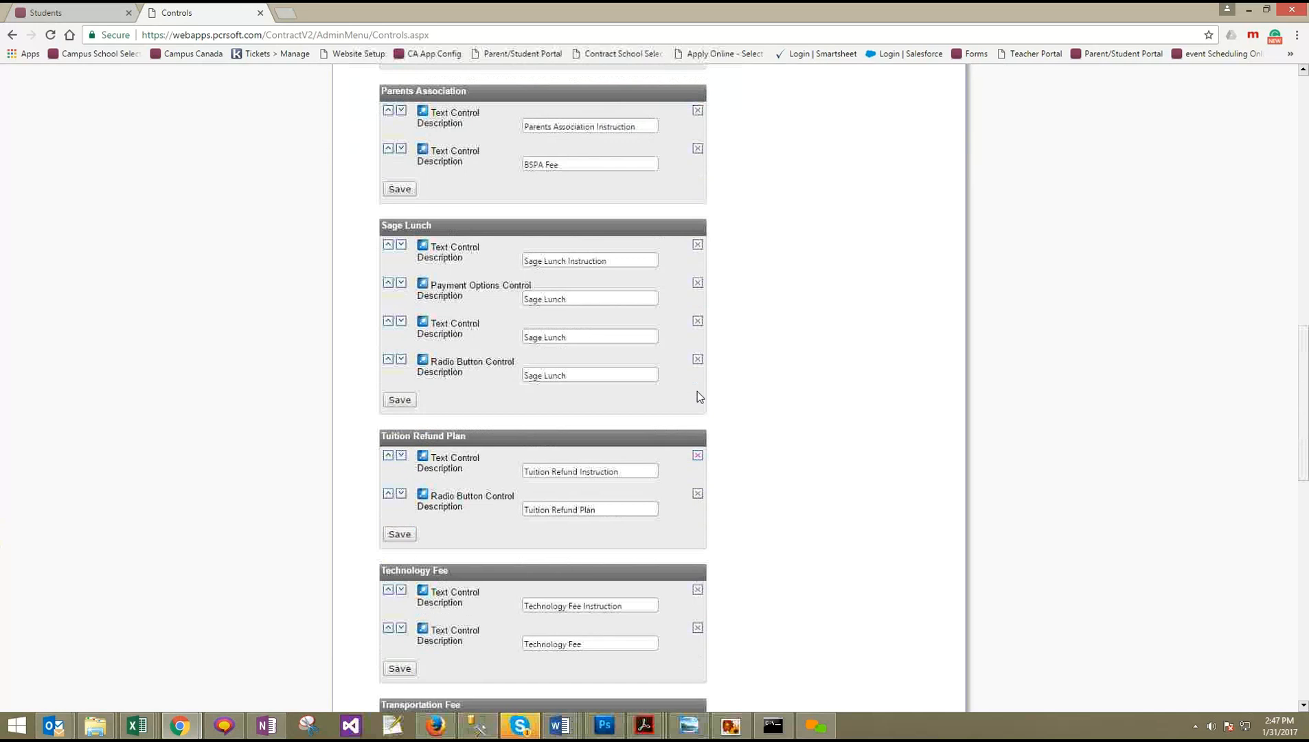
scroll(698, 396, down, 7)
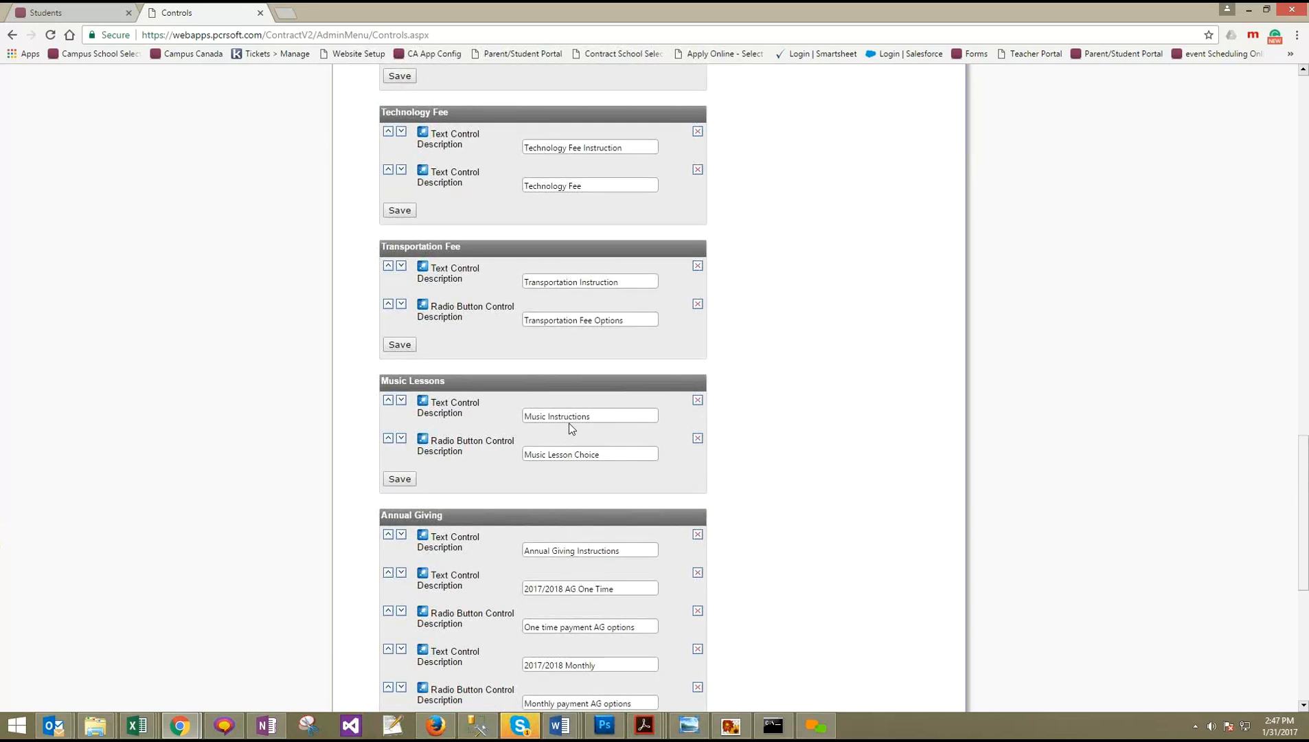
click(423, 402)
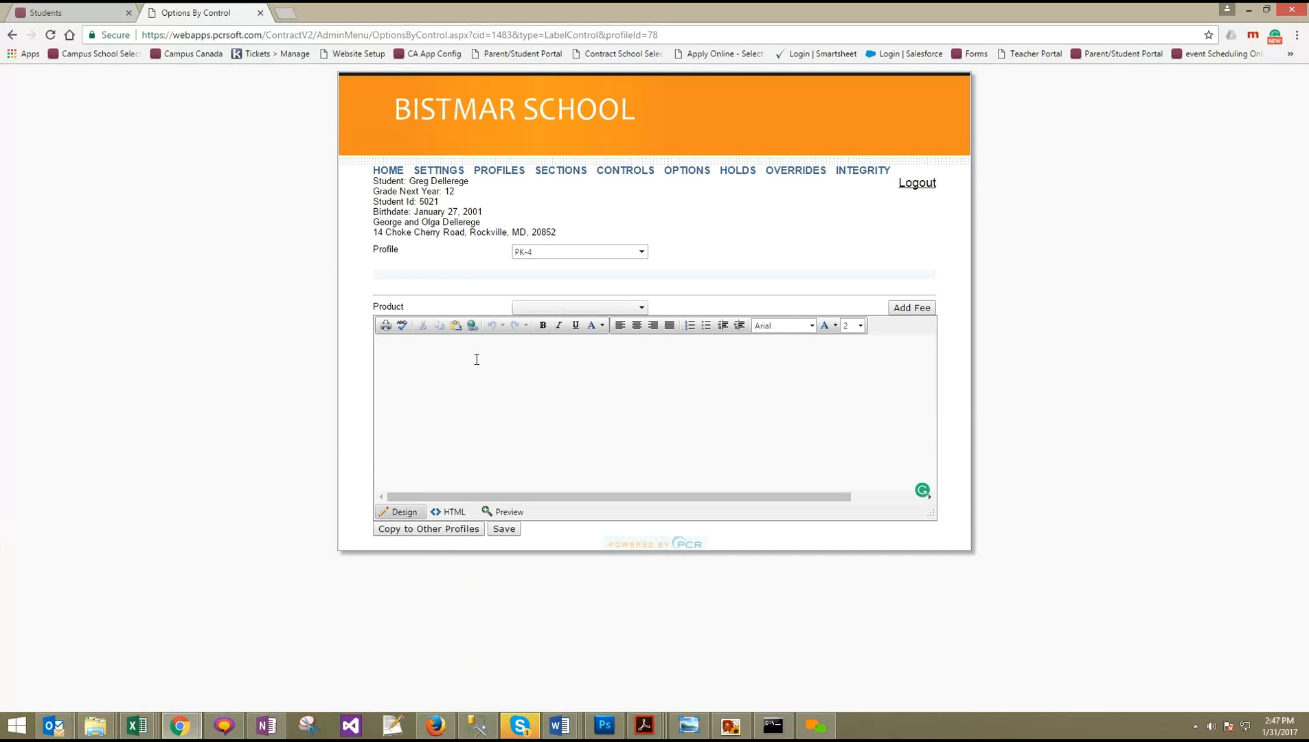
text(Plese)
text(e)
key(BackSpace)
key(BackSpace)
key(BackSpace)
text(se)
key(BackSpace)
key(BackSpace)
text(ase select one of the opit)
key(BackSpace)
key(BackSpace)
text(tions below)
click(512, 528)
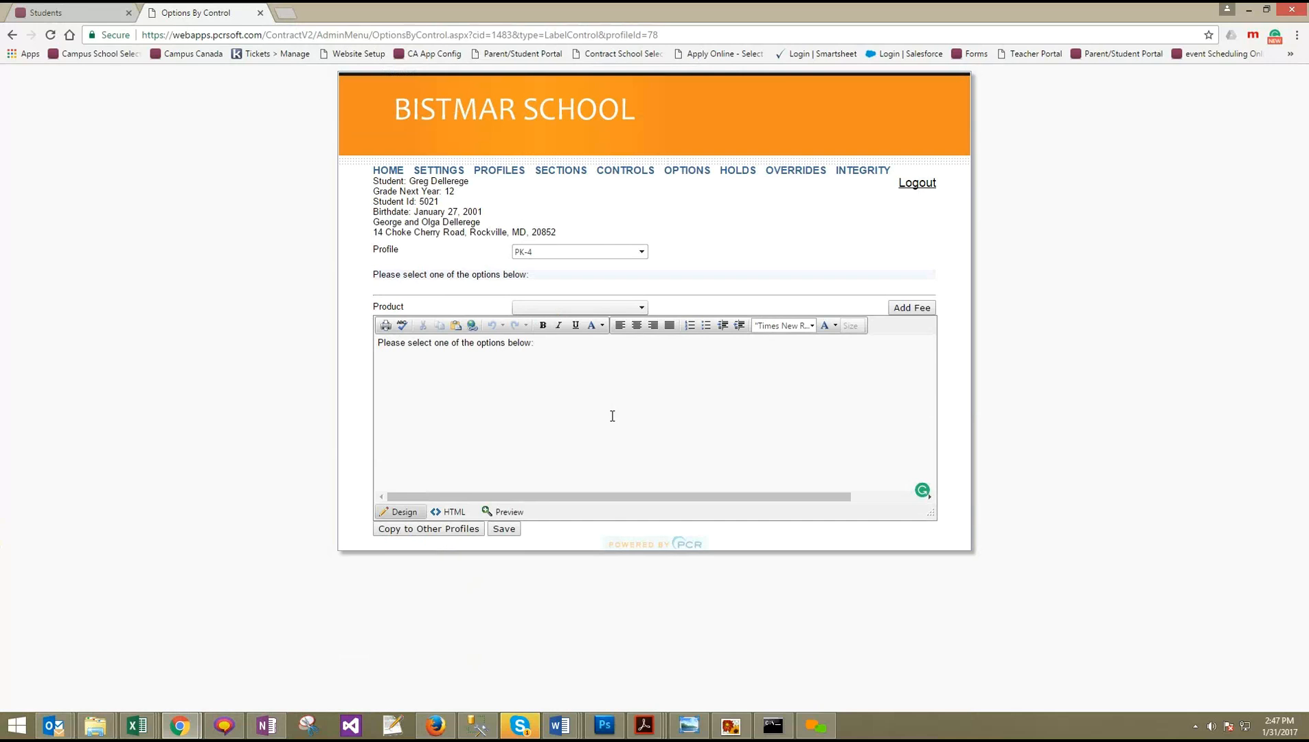
Open the options of the Music Lesson Choice radio button control and add two new options
click(637, 172)
scroll(680, 465, down, 8)
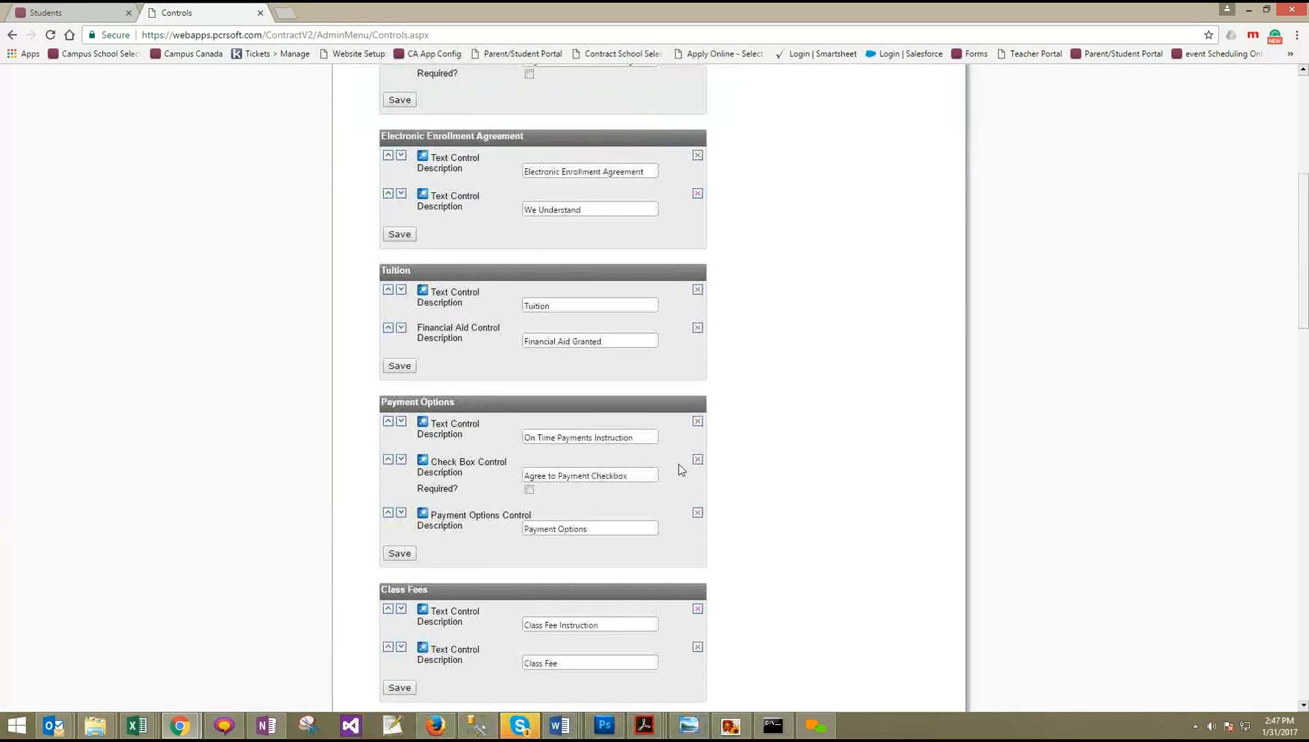
scroll(676, 468, down, 4)
scroll(598, 477, down, 6)
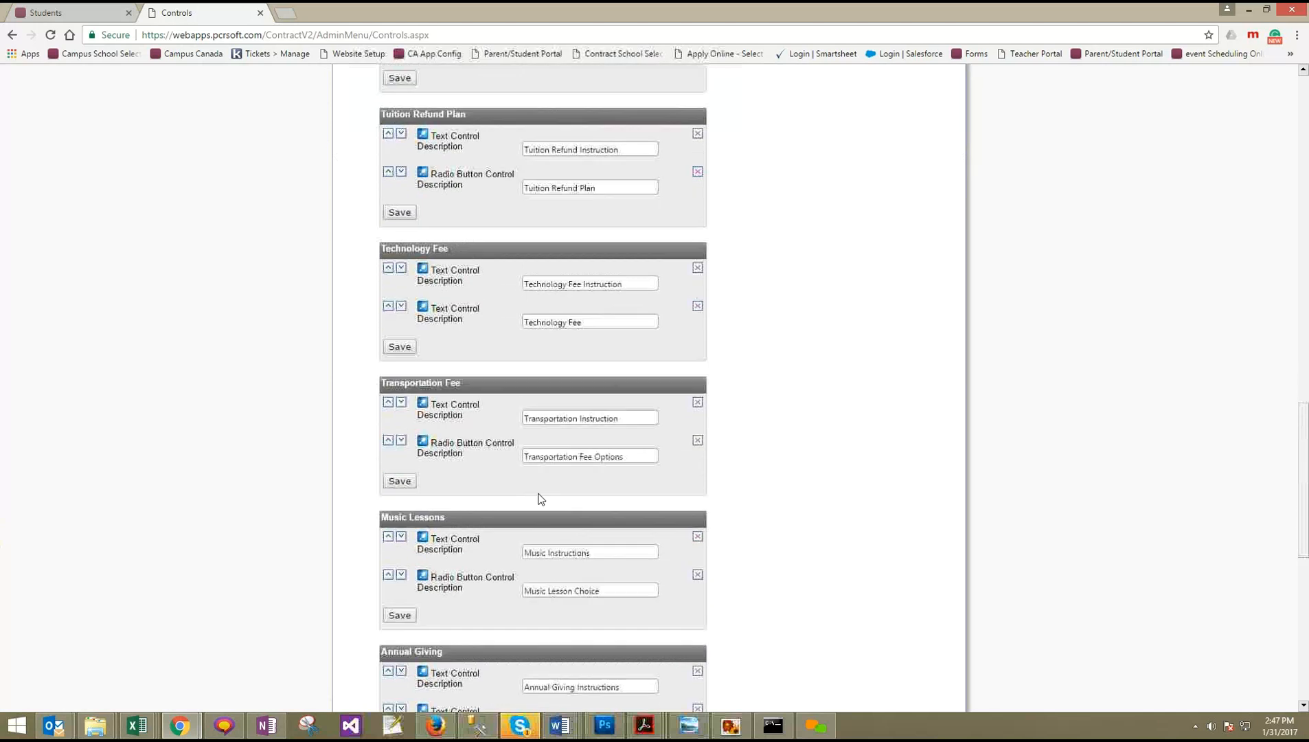
click(424, 444)
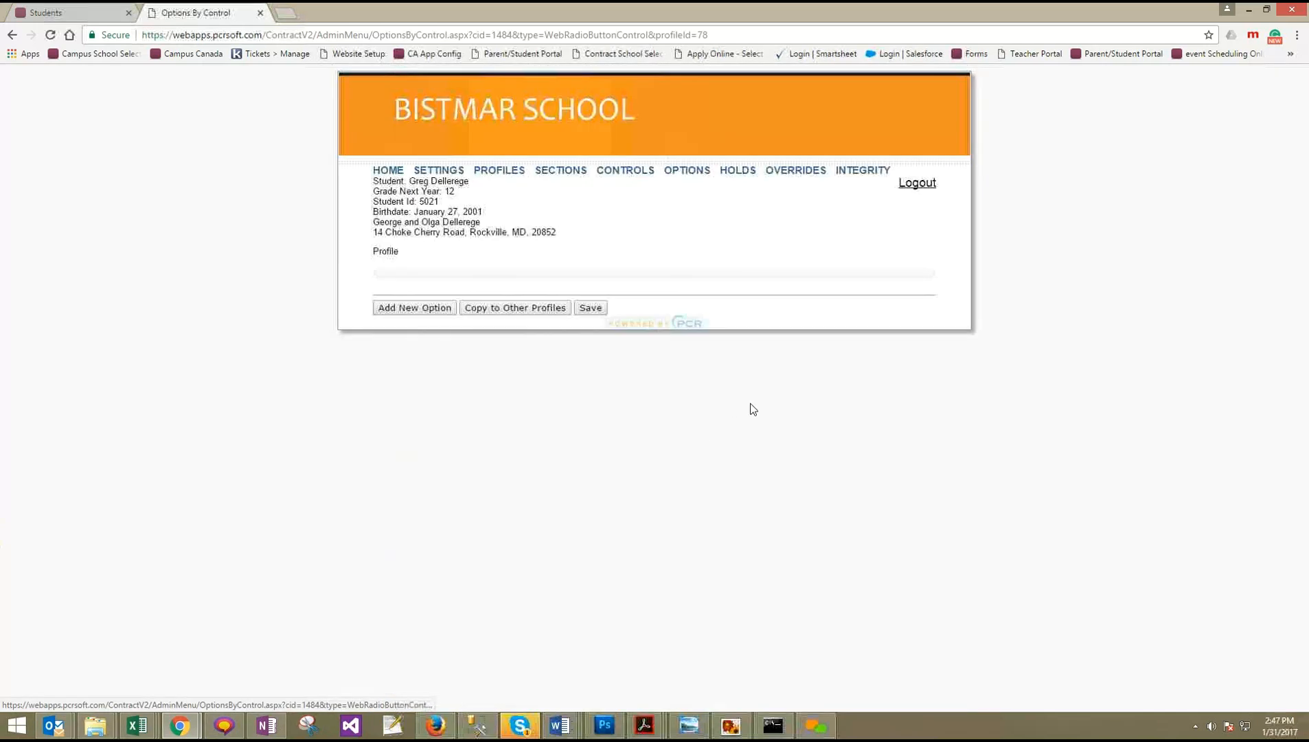
click(395, 304)
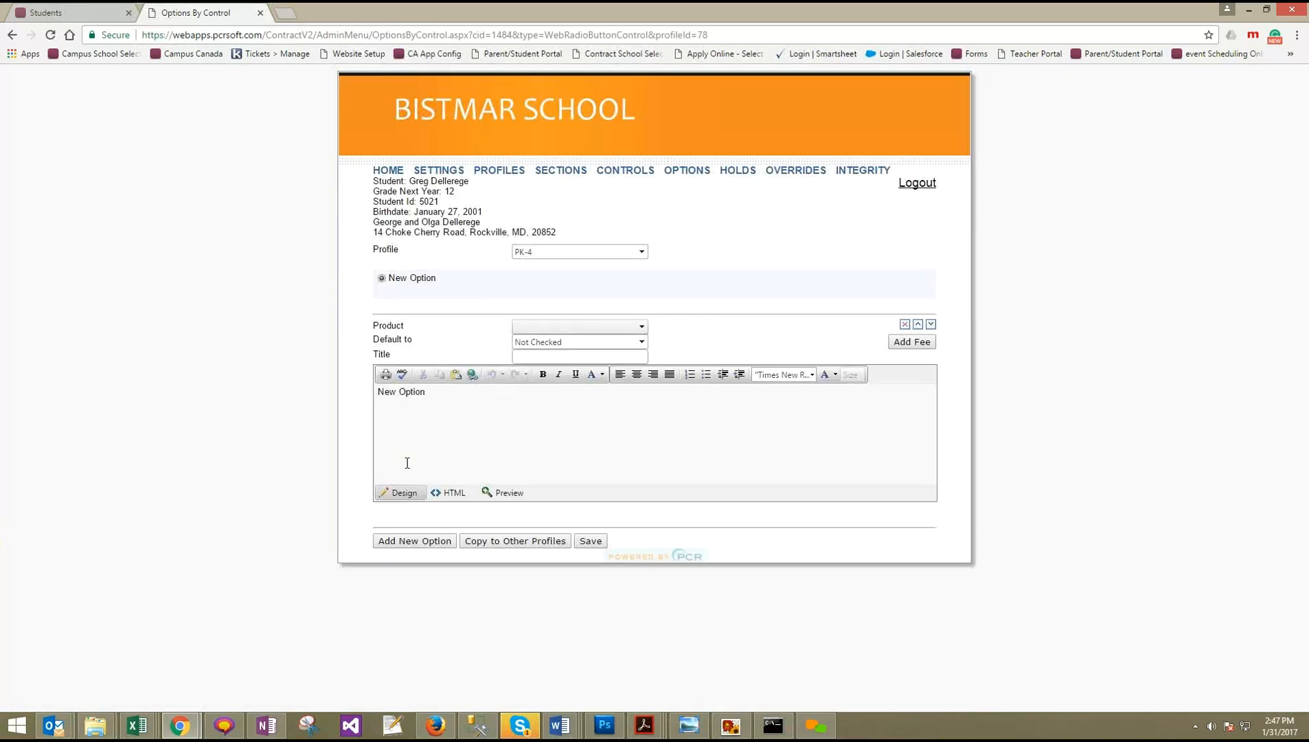
click(413, 544)
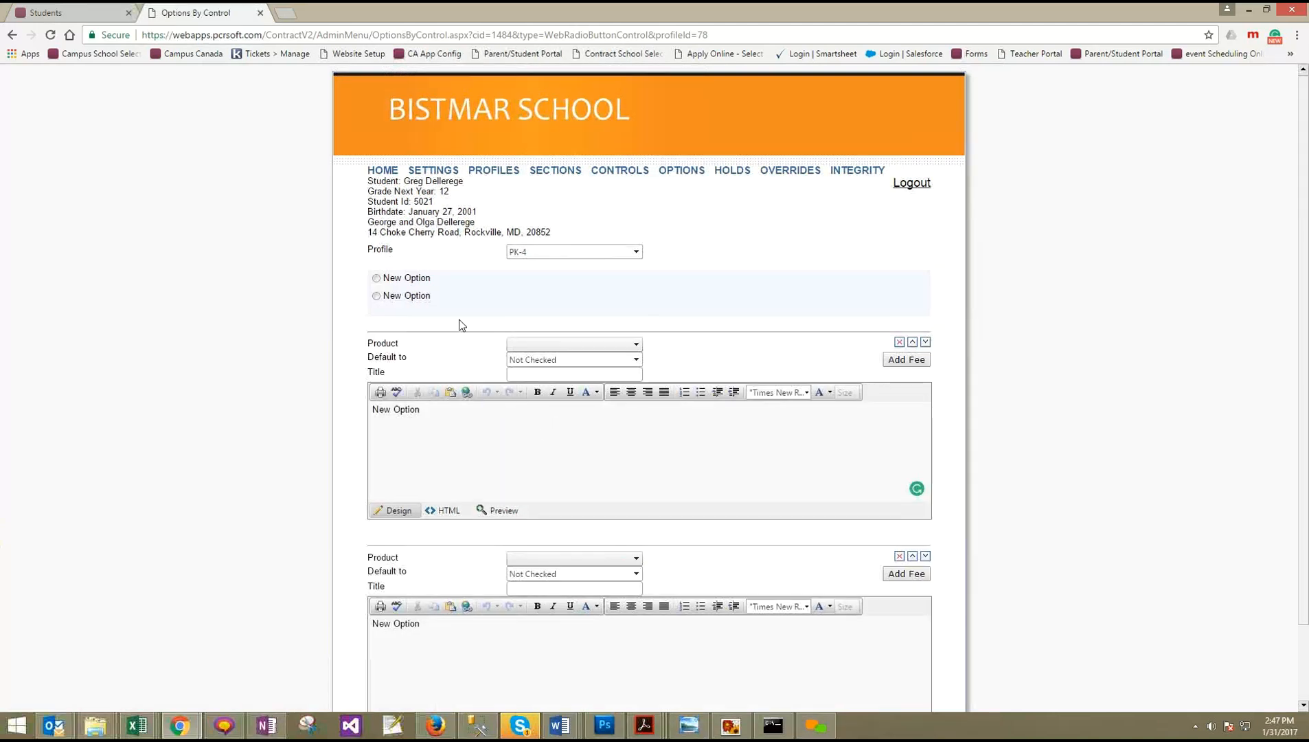
Label the first option "30 minute lesson" and assign it the Music Program - 30-Minute Private Lesson (Semesterly) product
drag(440, 417, 329, 421)
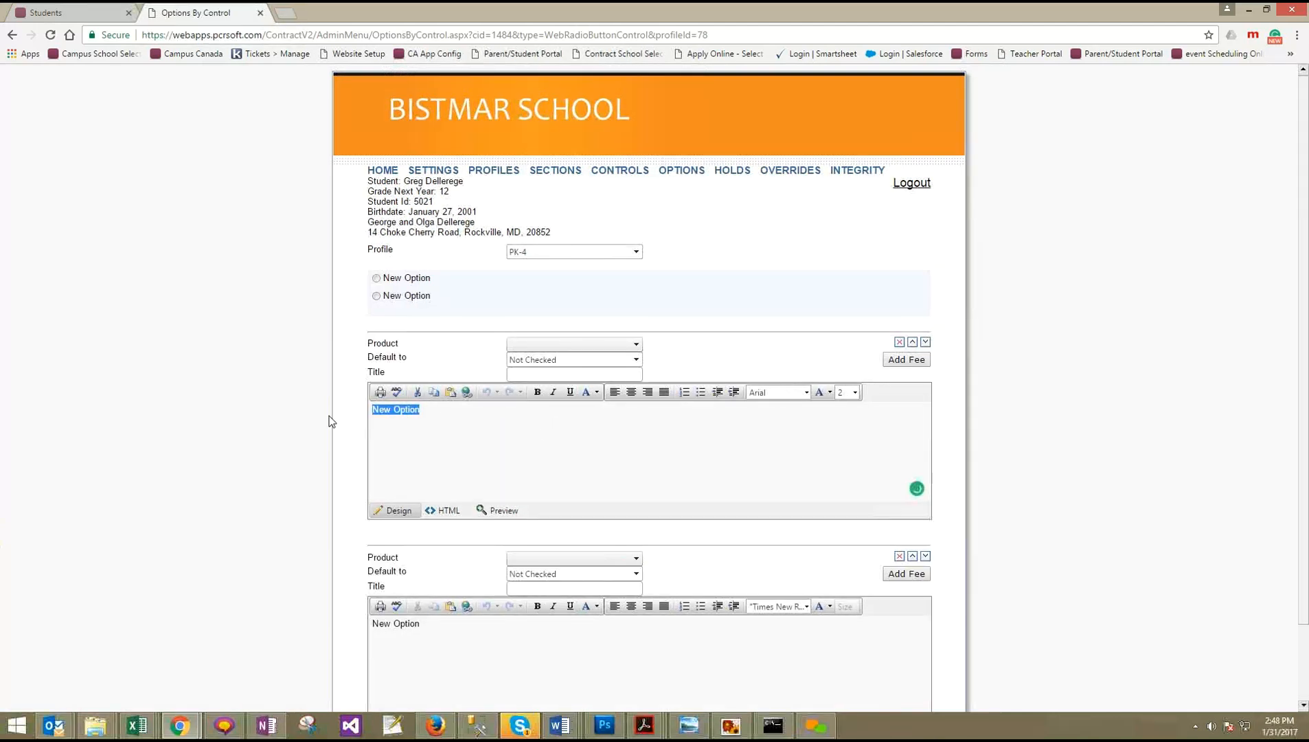
text(30 minute lession)
click(546, 344)
click(575, 391)
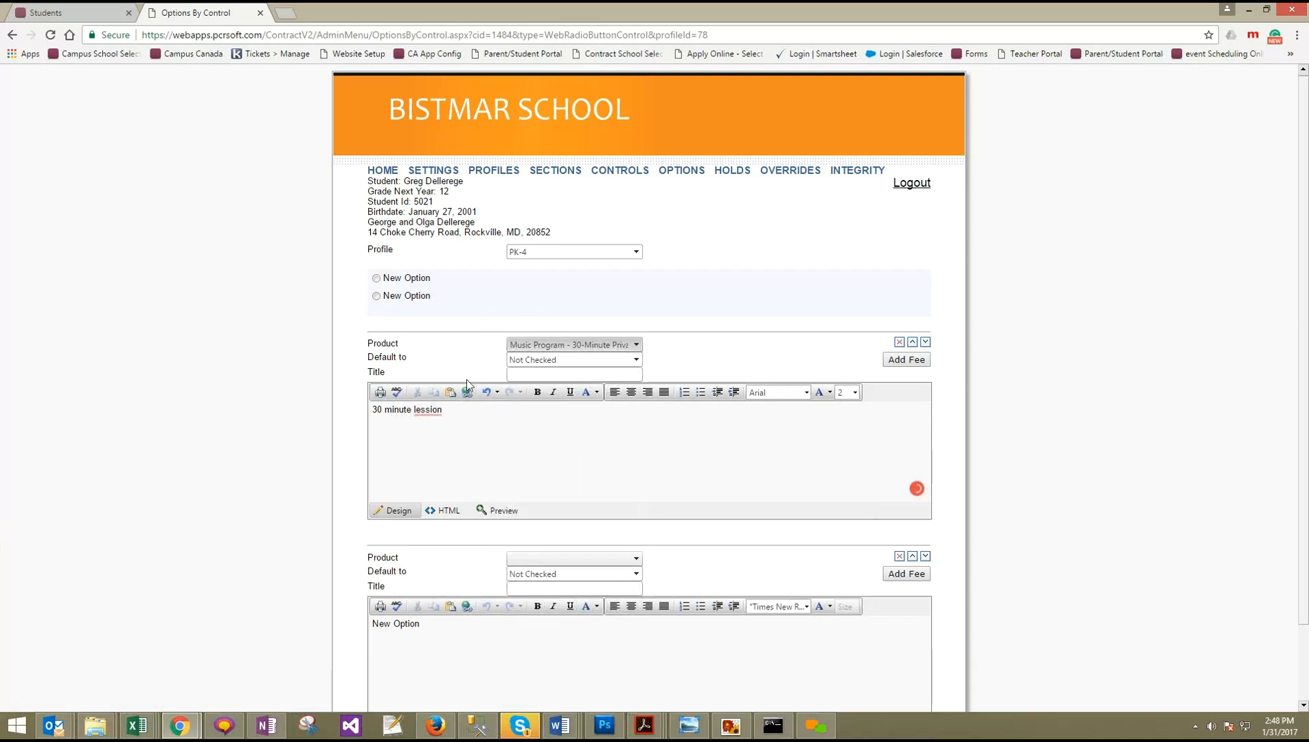
click(436, 411)
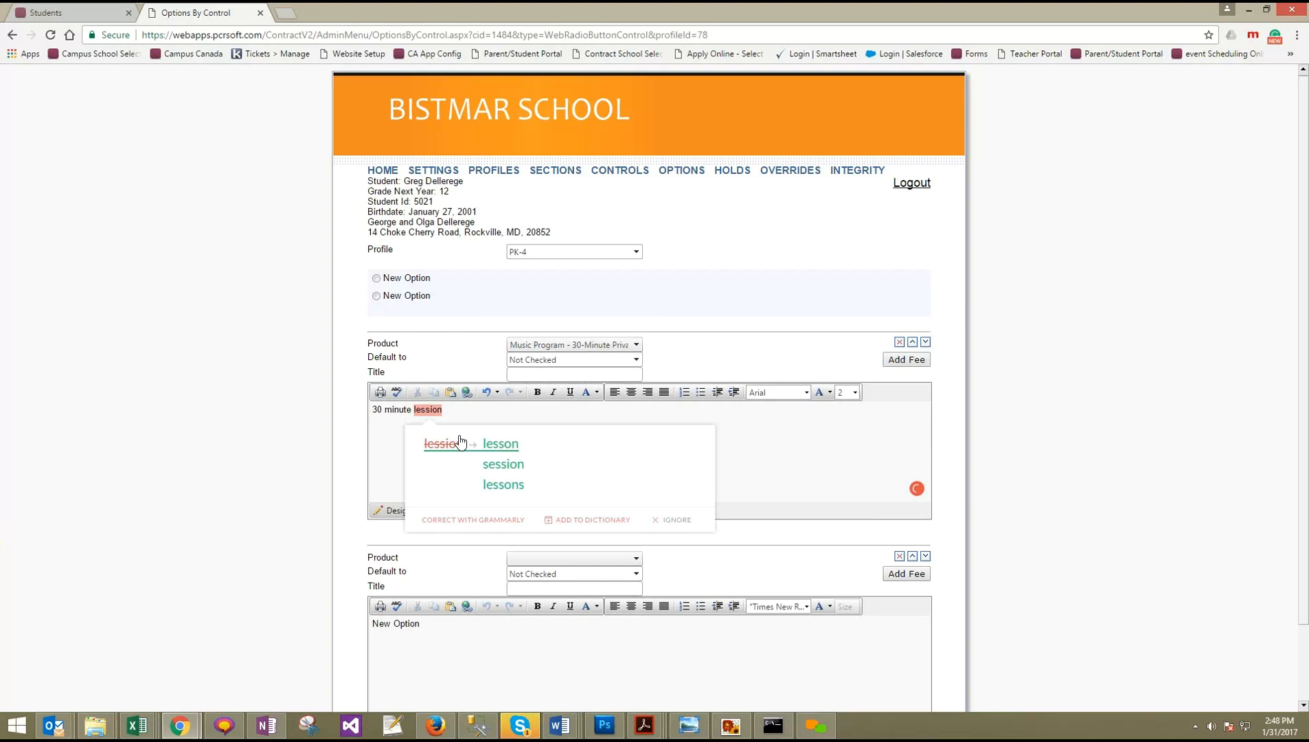
click(481, 444)
Label the second option "45 Minute lesson" and assign it the Music Program - 45-Minute Private Lesson (Semesterly) product
scroll(765, 475, down, 2)
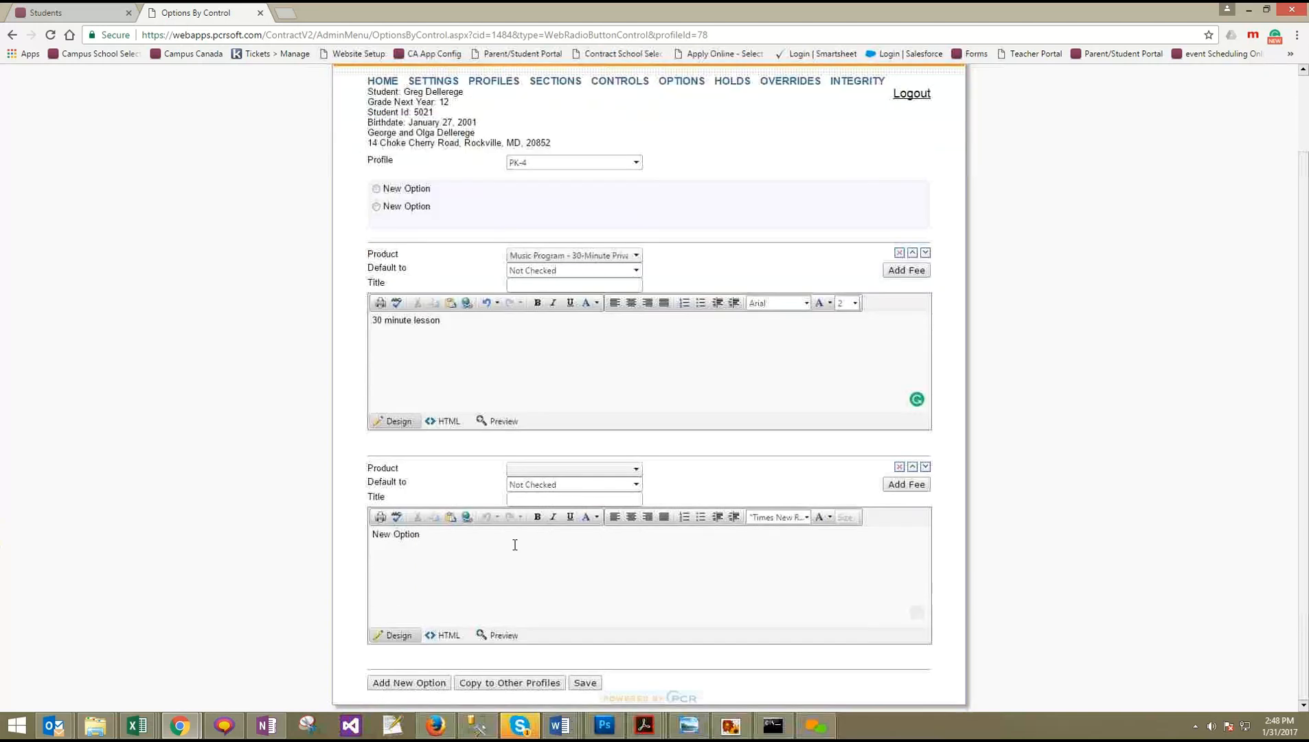
double_click(516, 544)
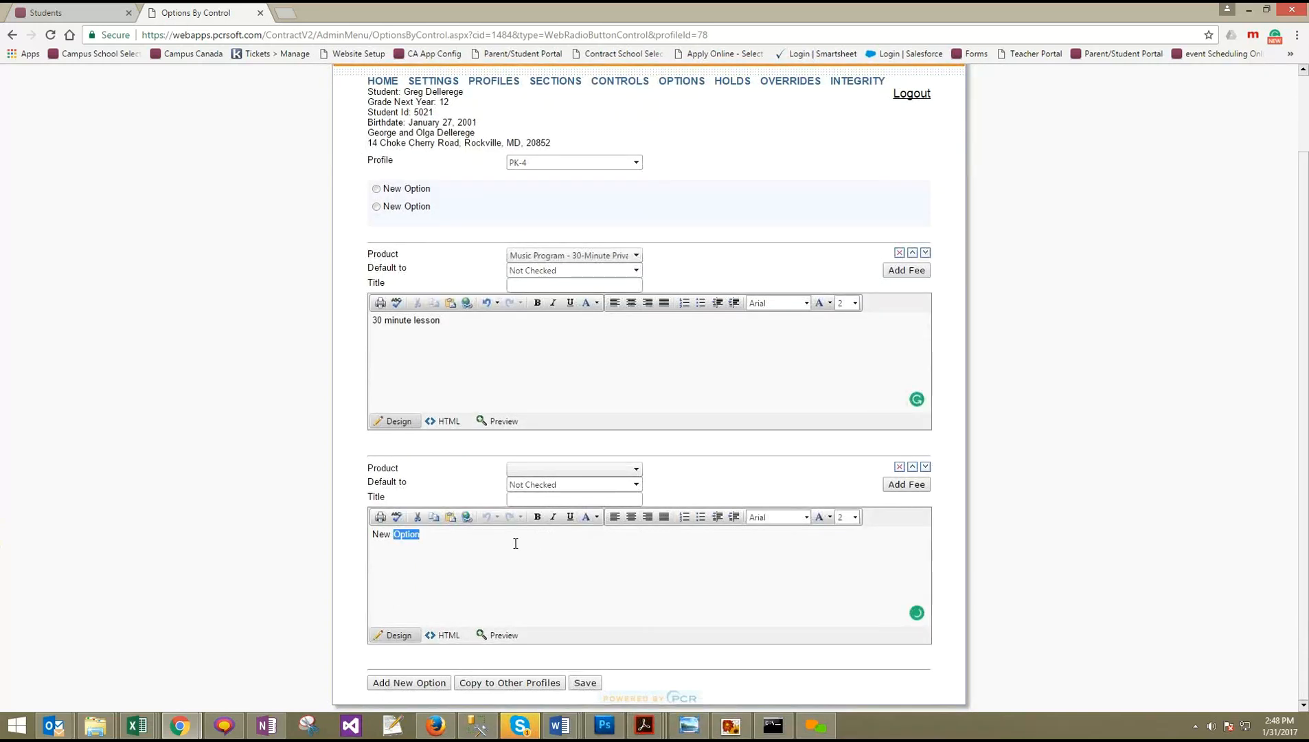
triple_click(516, 544)
text(45 Minutre)
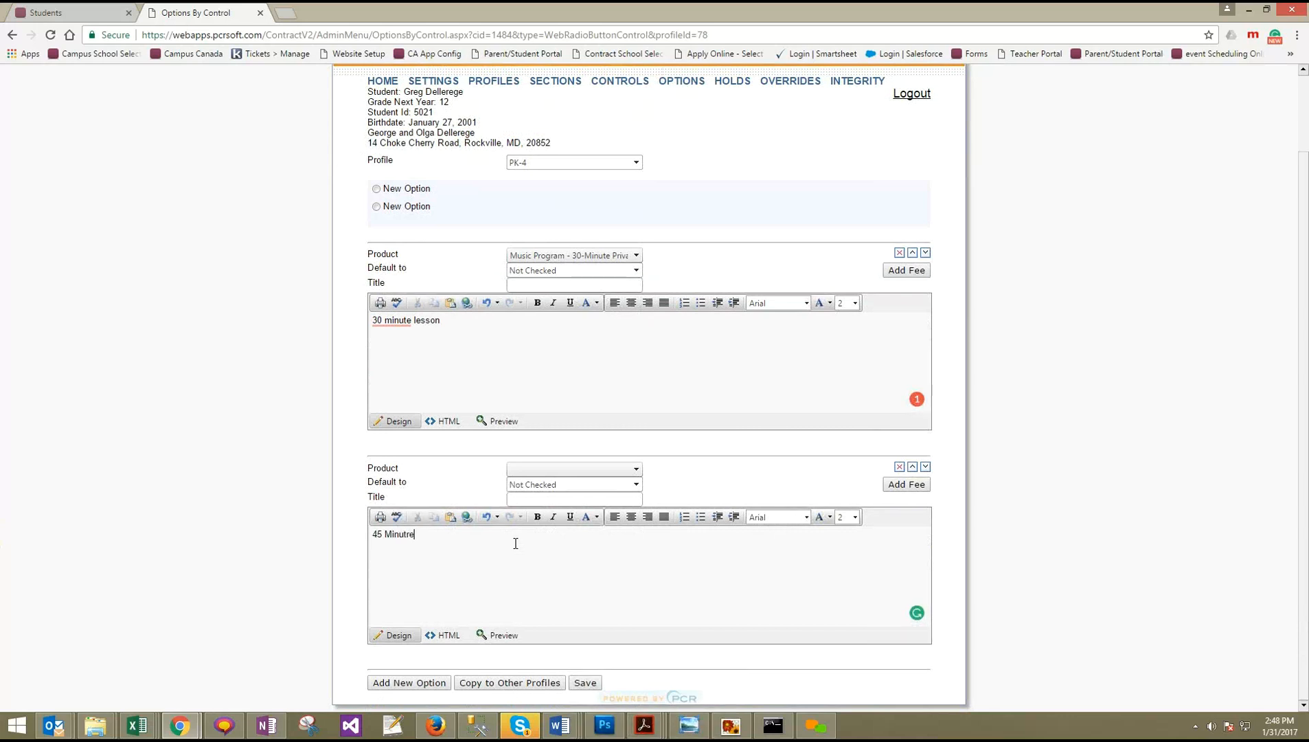
key(BackSpace)
key(BackSpace)
text(e L)
click(587, 468)
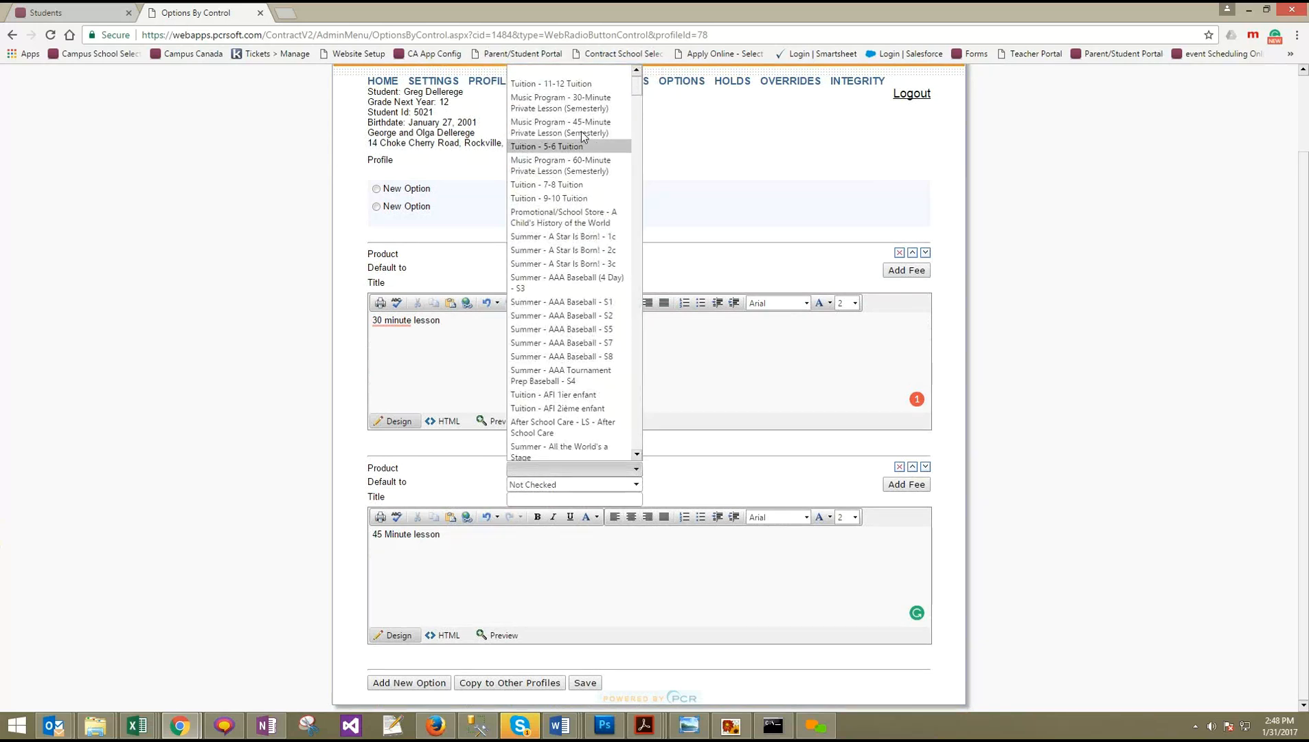
click(581, 132)
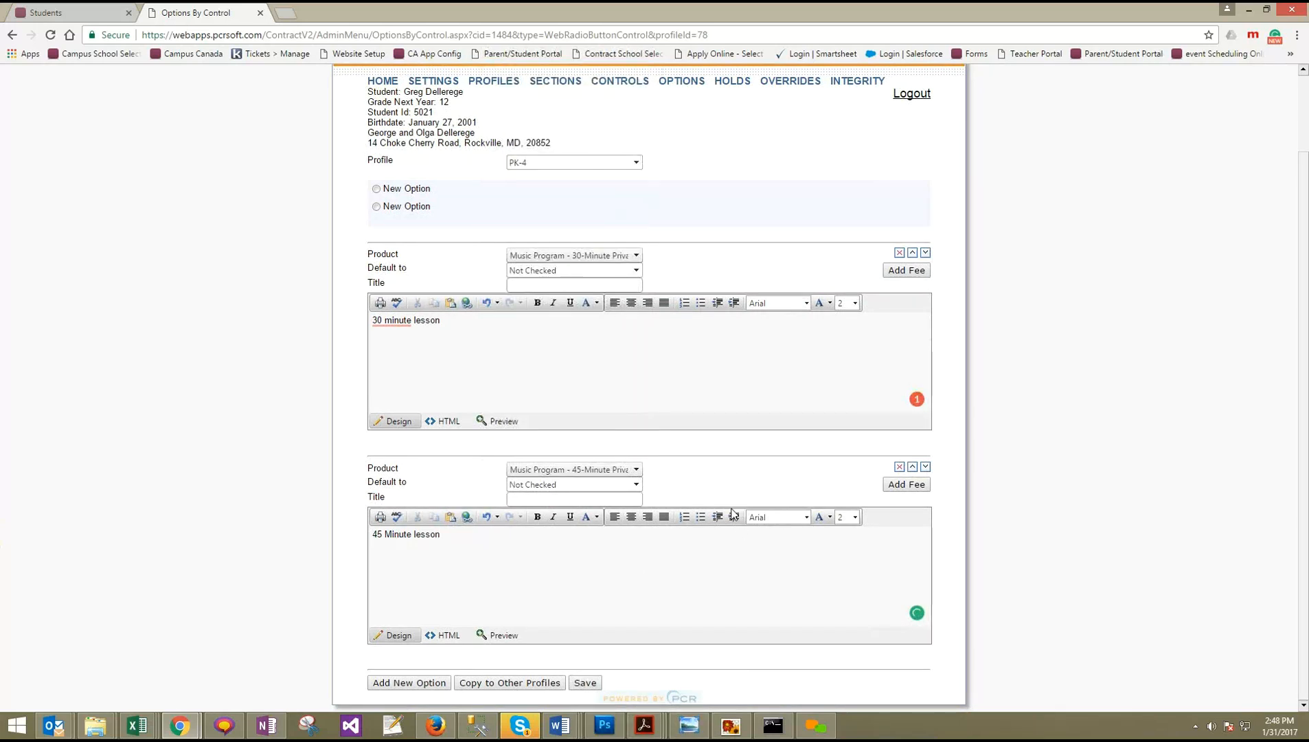
Save the two music lesson options and copy them to the other profiles
click(555, 582)
click(582, 683)
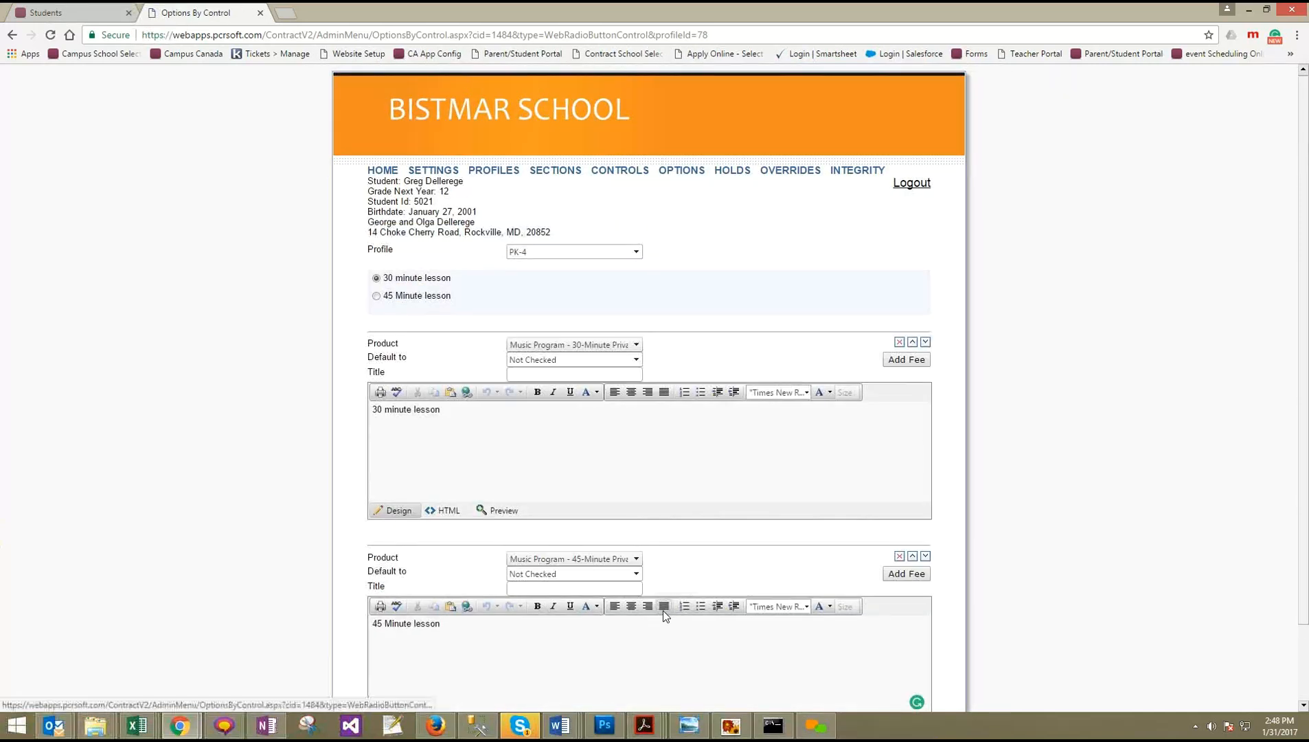
click(510, 683)
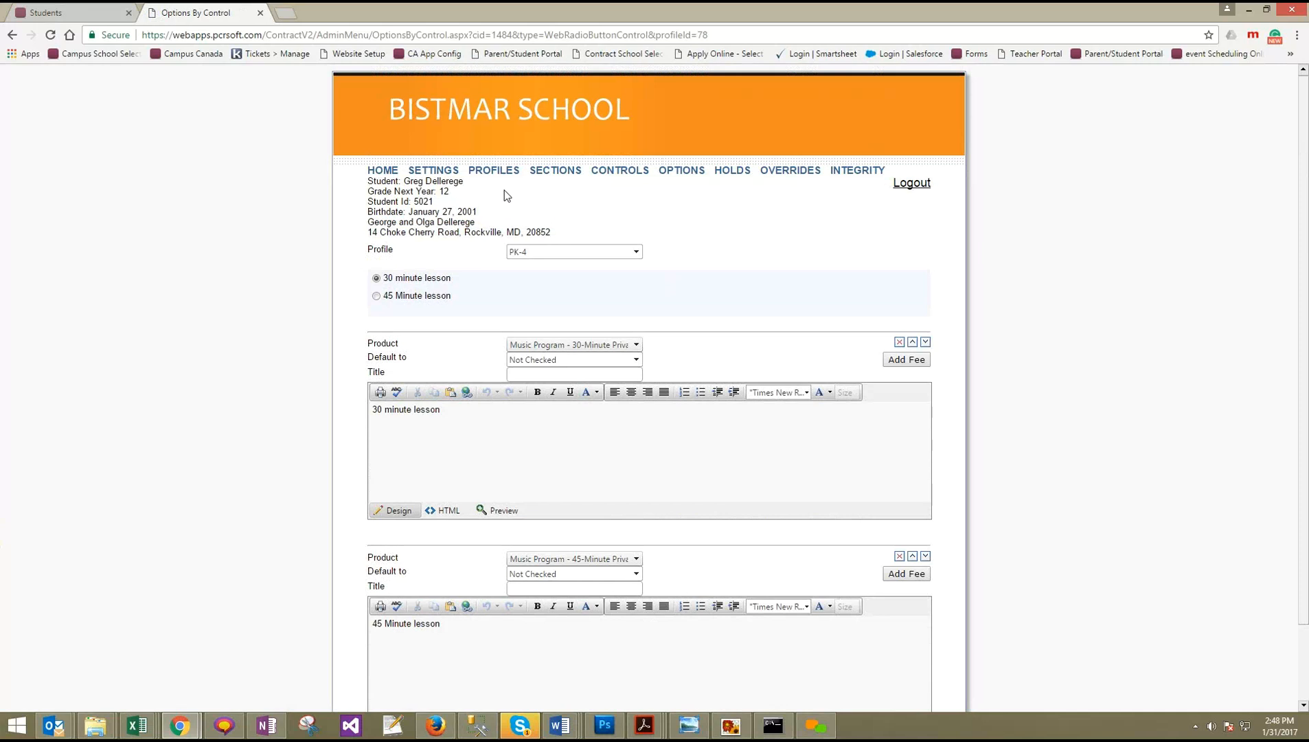
Check the student fee overrides and the list of students with options but no submitted contract
click(385, 173)
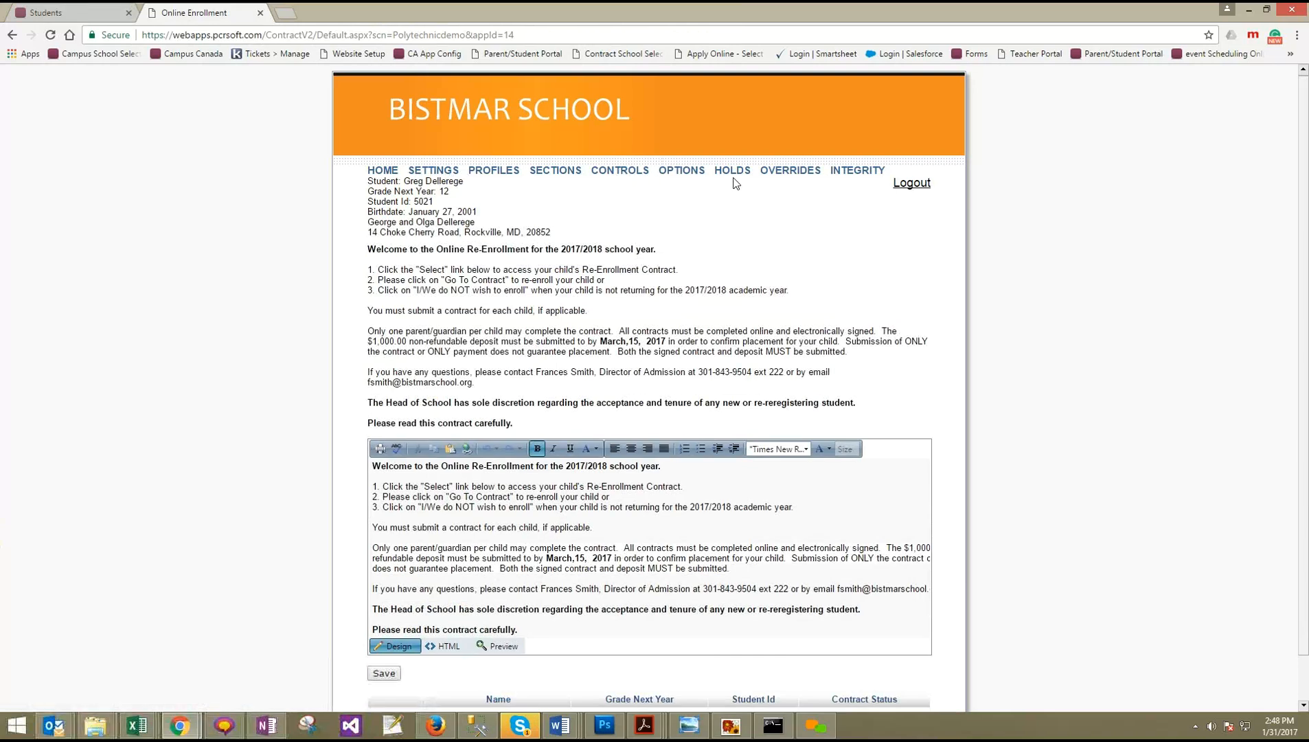
click(775, 173)
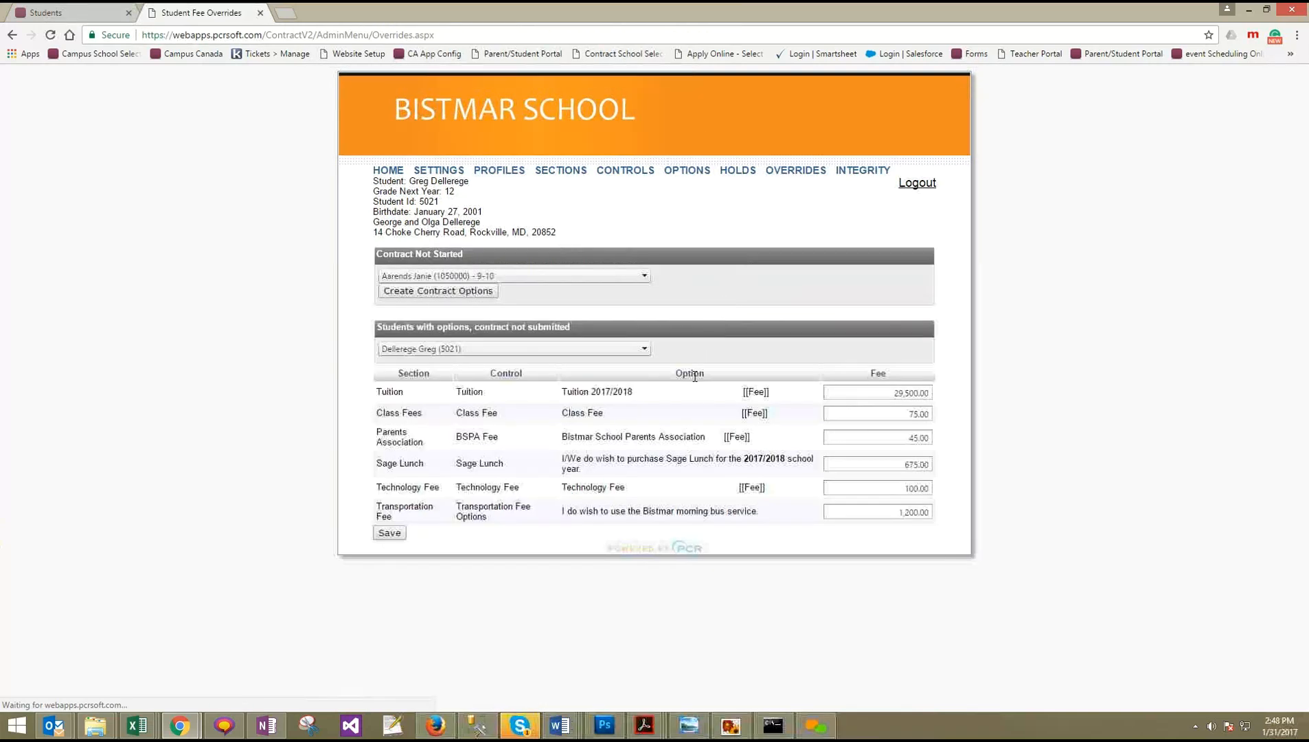
click(527, 351)
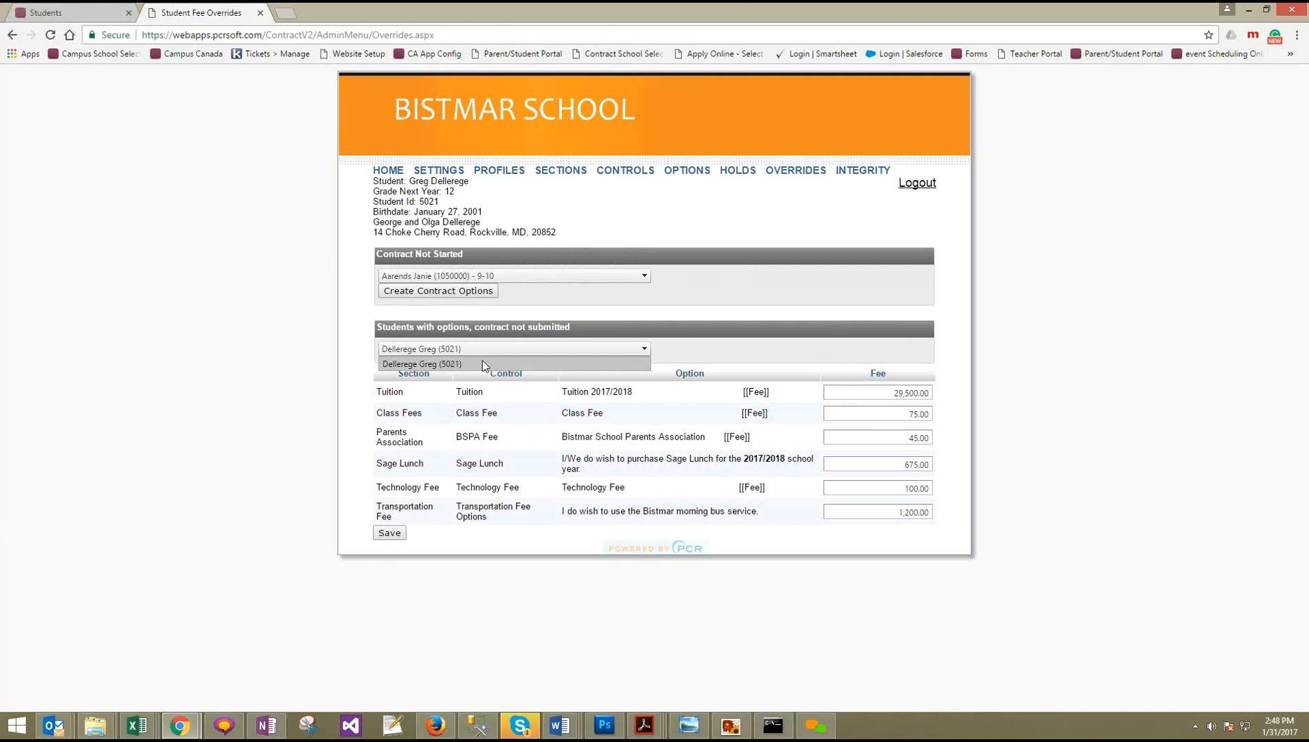
Clean the grade 12 student's contract options by student ID and check the overrides list of students with unsubmitted contracts
click(504, 175)
click(503, 173)
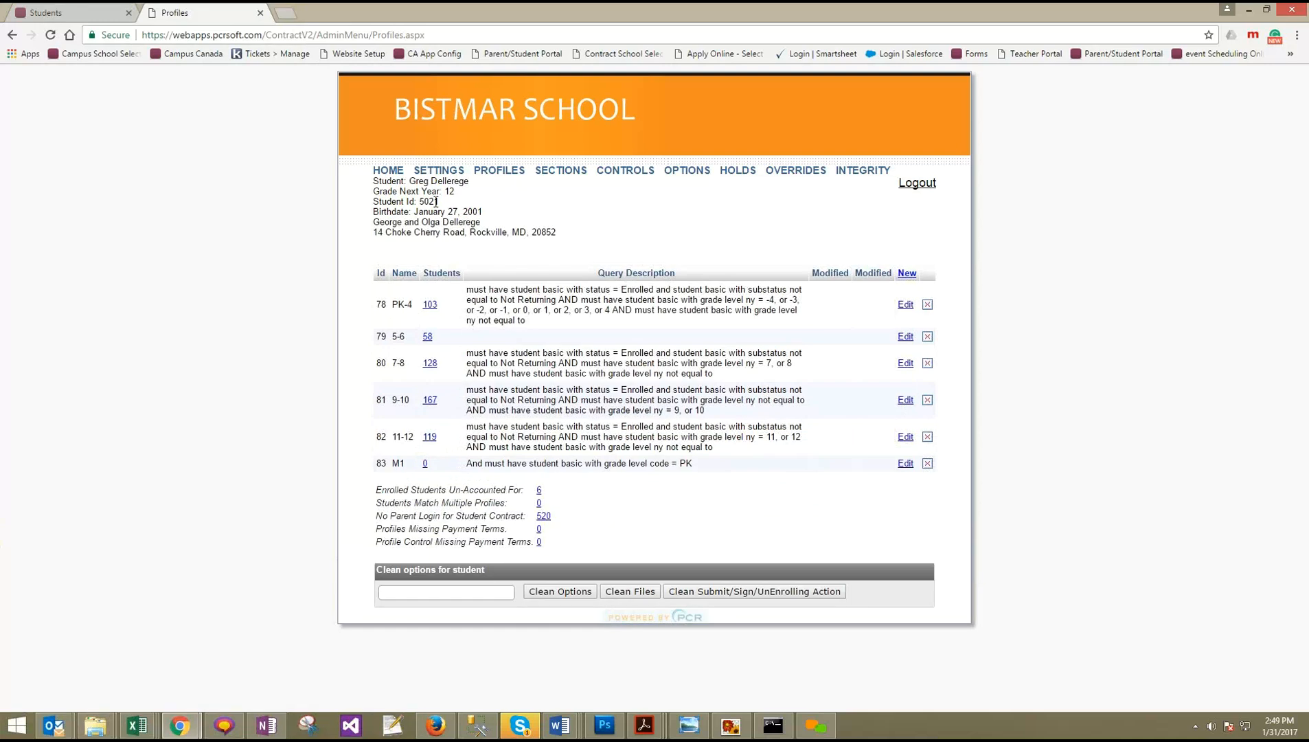
click(509, 592)
text(5021)
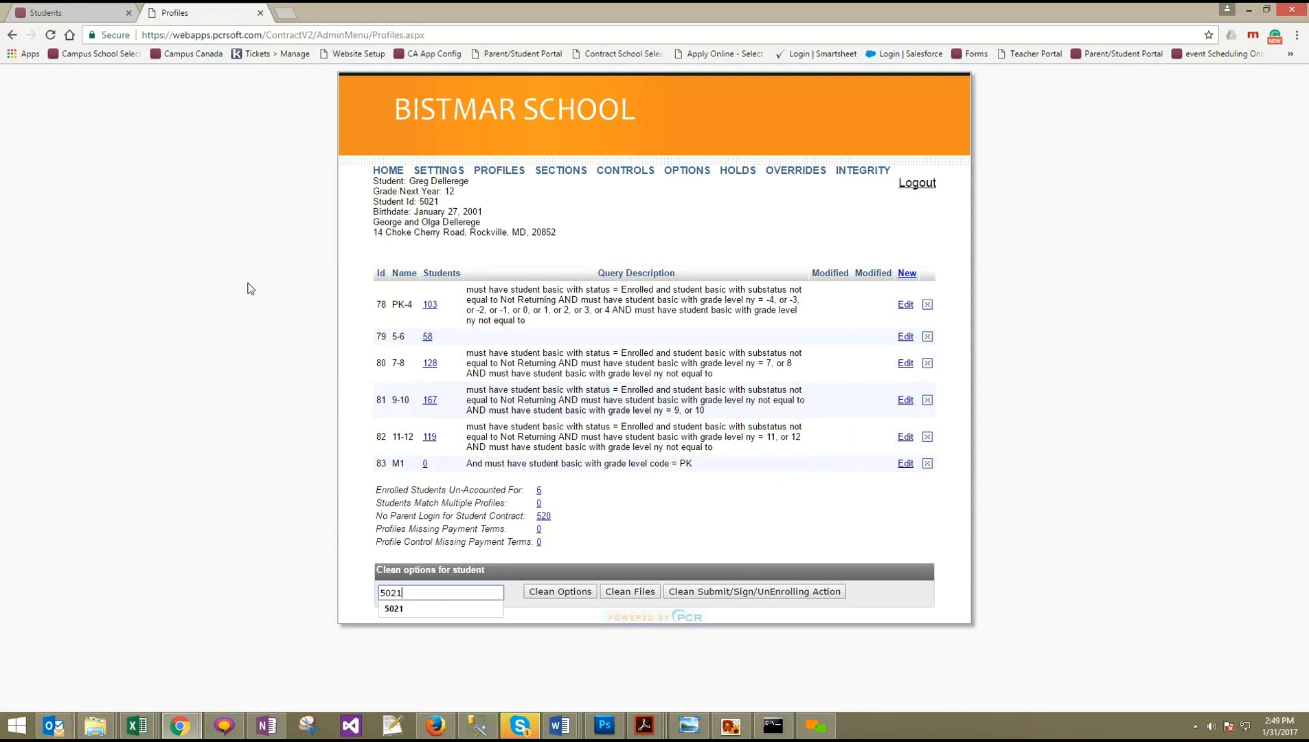
click(559, 591)
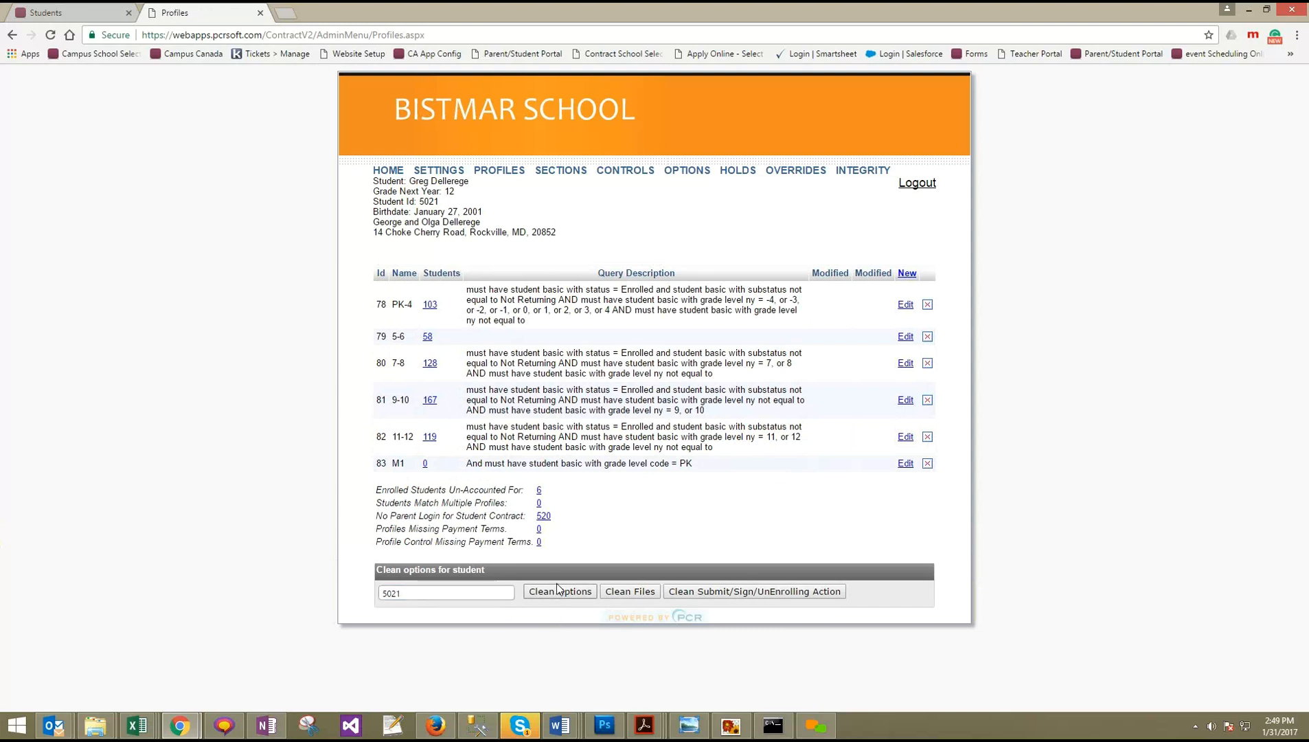
click(785, 172)
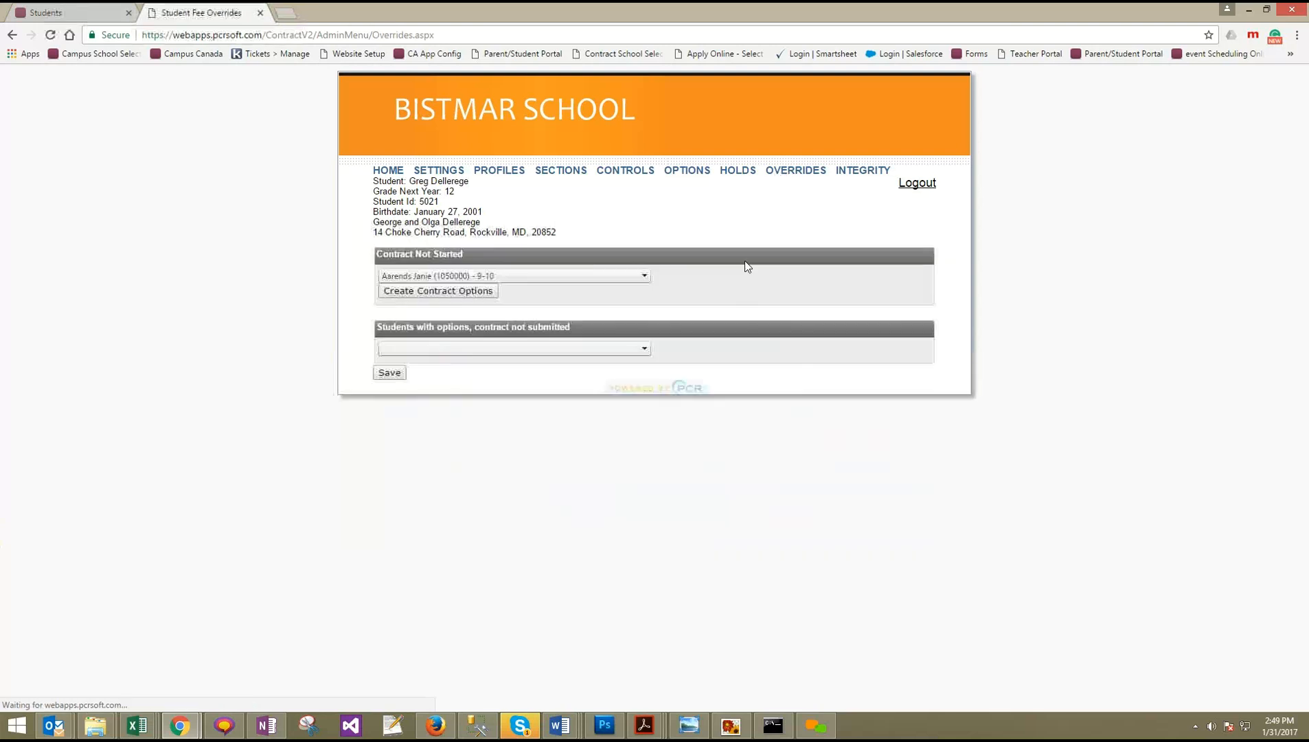
click(552, 348)
Open the grade 12 student's re-enrollment contract from the home page
click(384, 171)
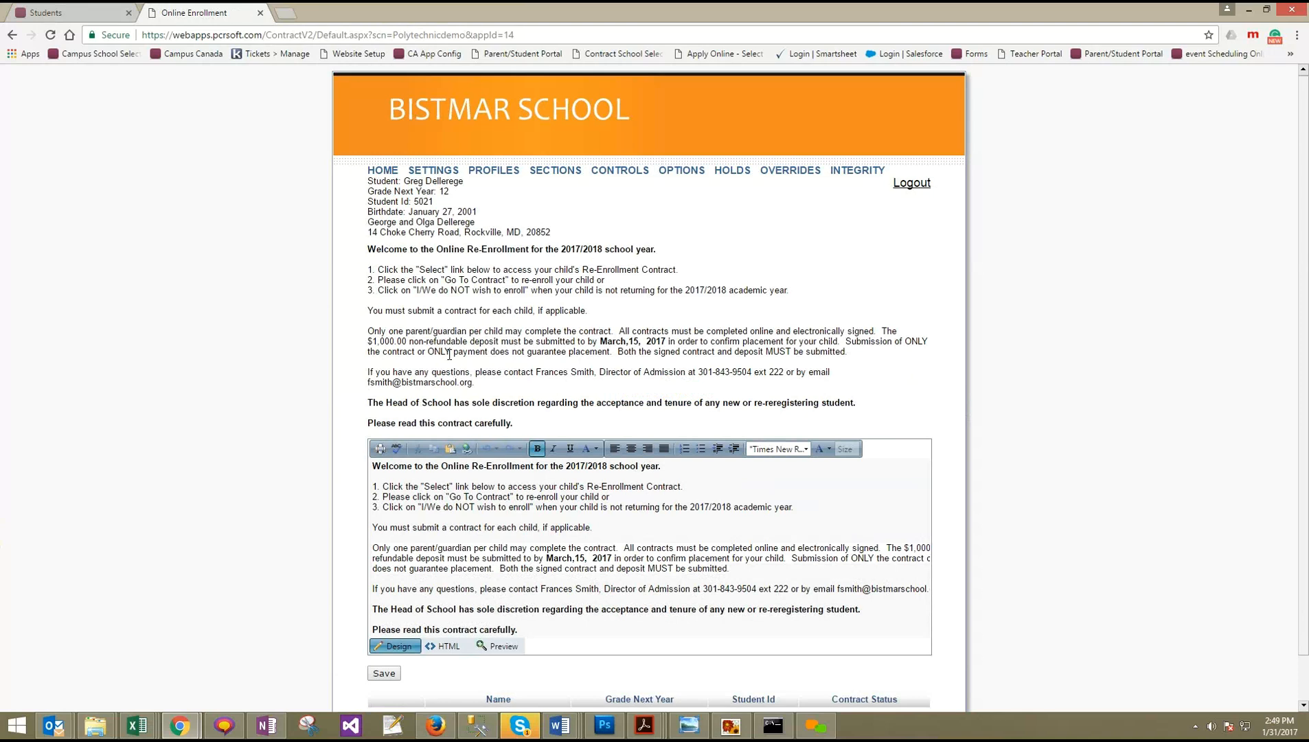
scroll(419, 651, down, 1)
click(383, 665)
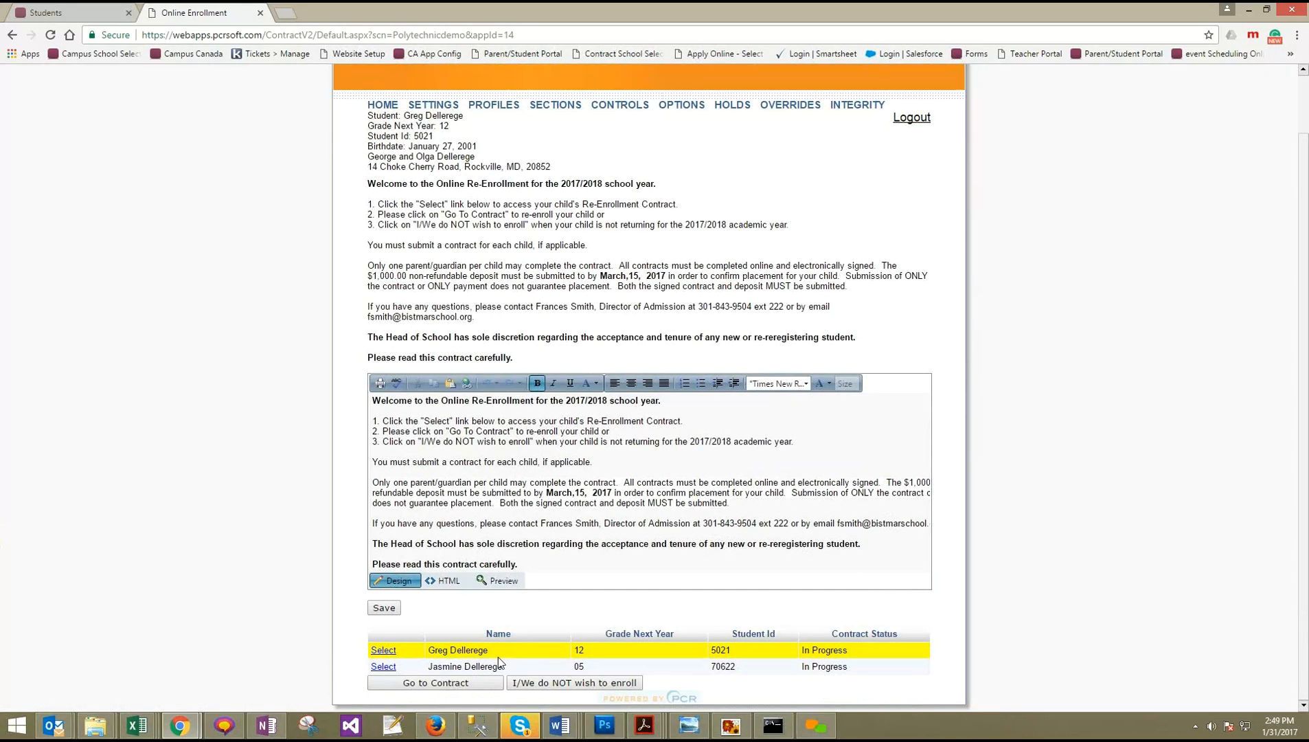
click(475, 686)
scroll(491, 534, down, 6)
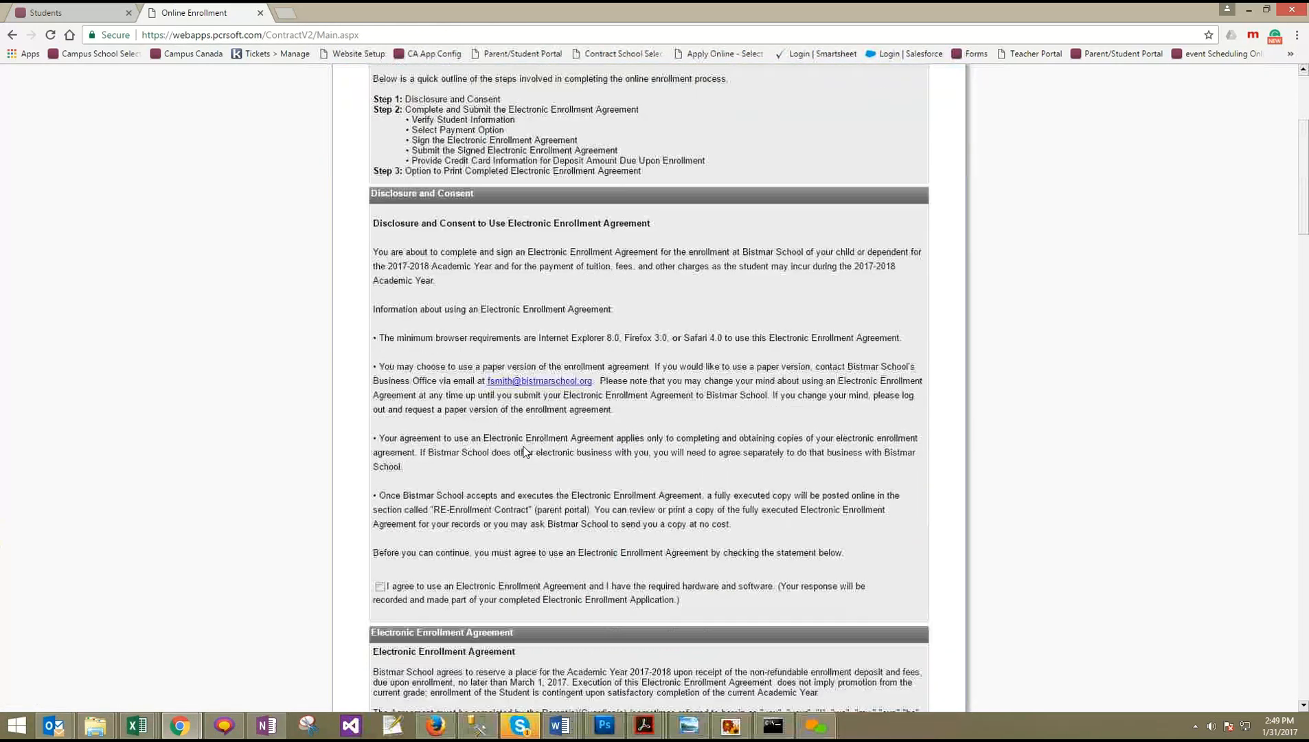
Agree to use the Electronic Enrollment Agreement and choose the 45 Minute lesson in the Music Lessons section
click(379, 426)
scroll(412, 508, down, 7)
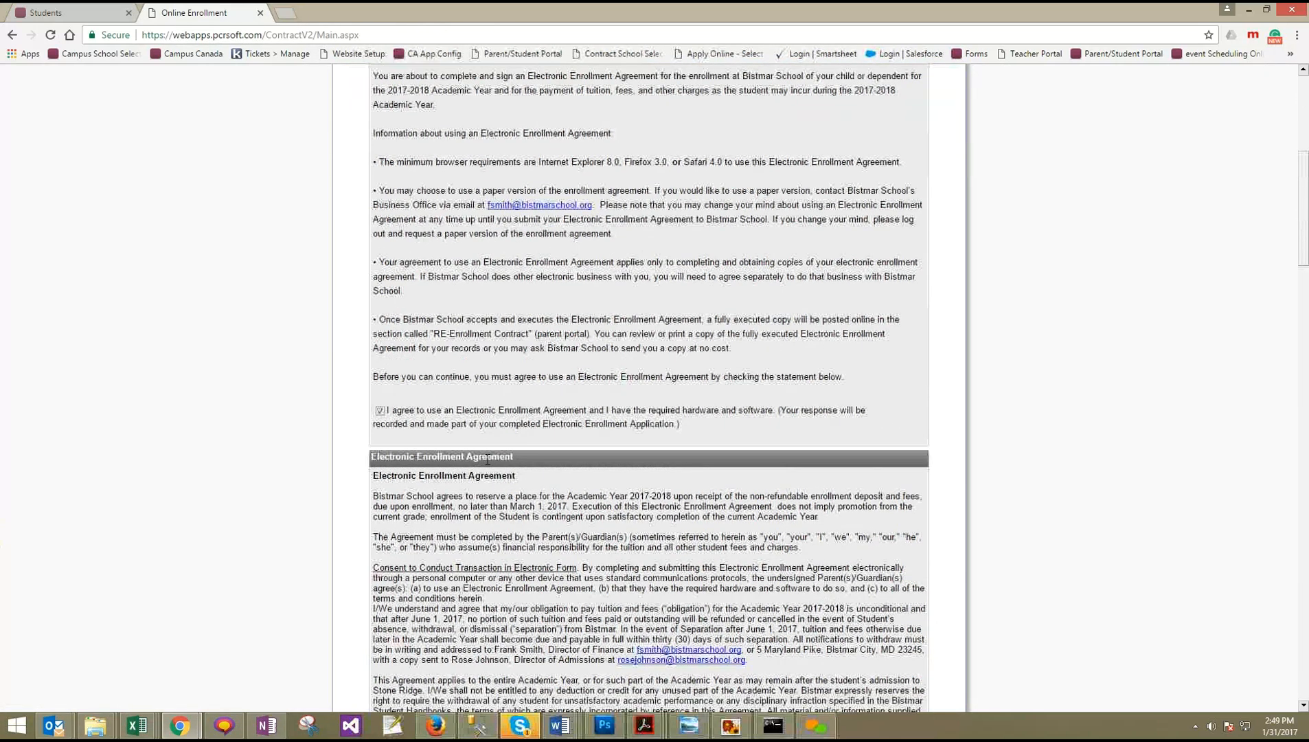
scroll(598, 468, down, 6)
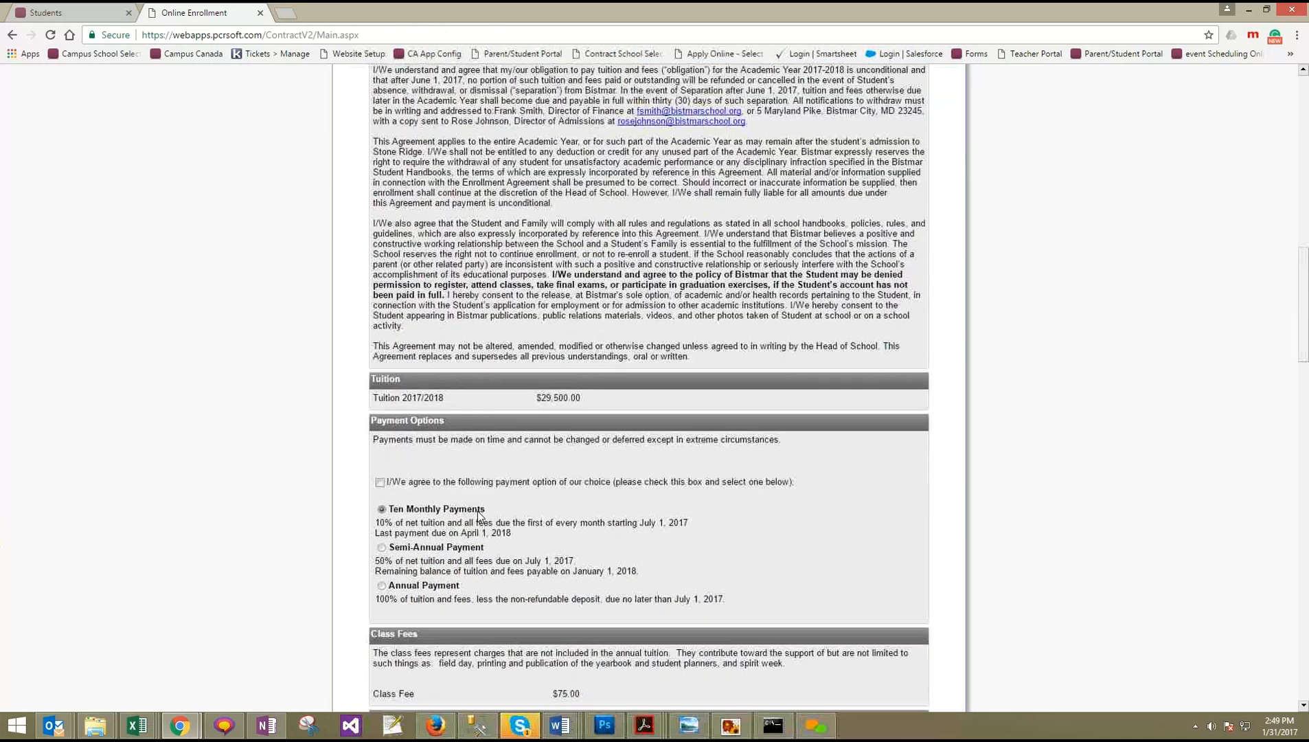
scroll(529, 427, down, 9)
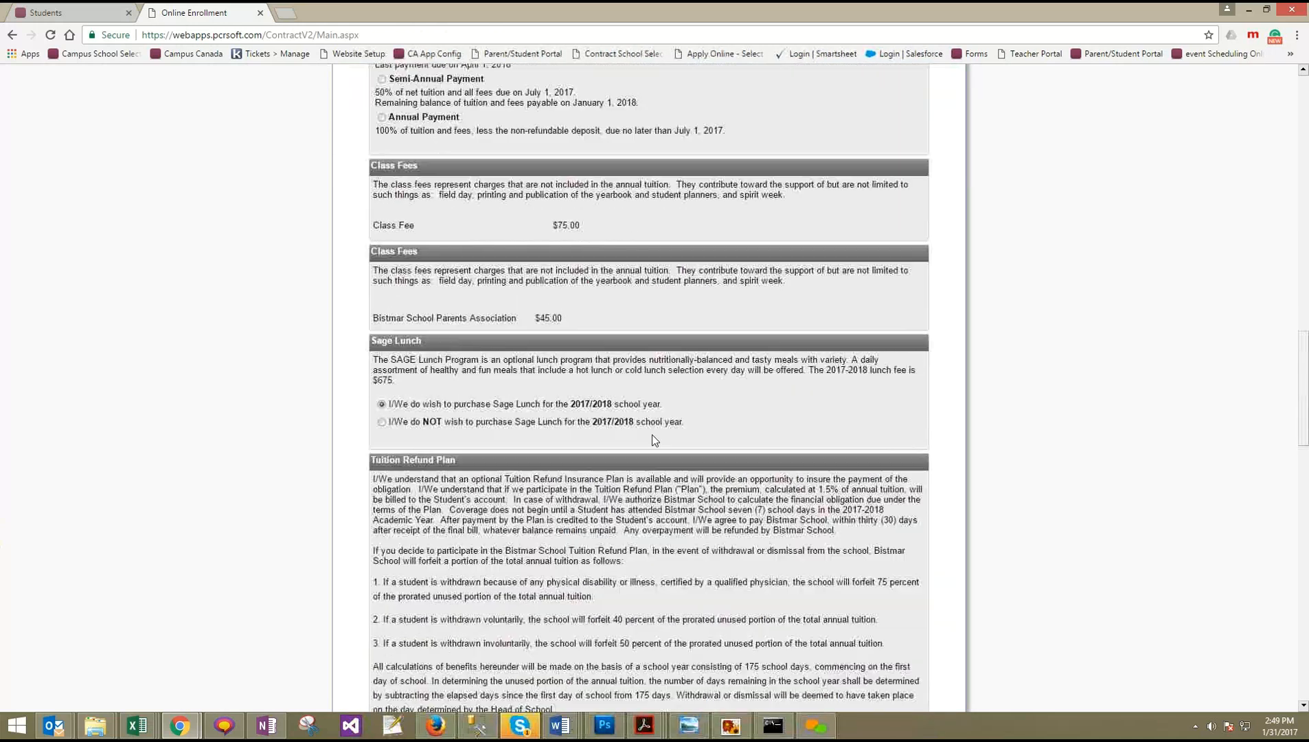
scroll(623, 465, down, 1)
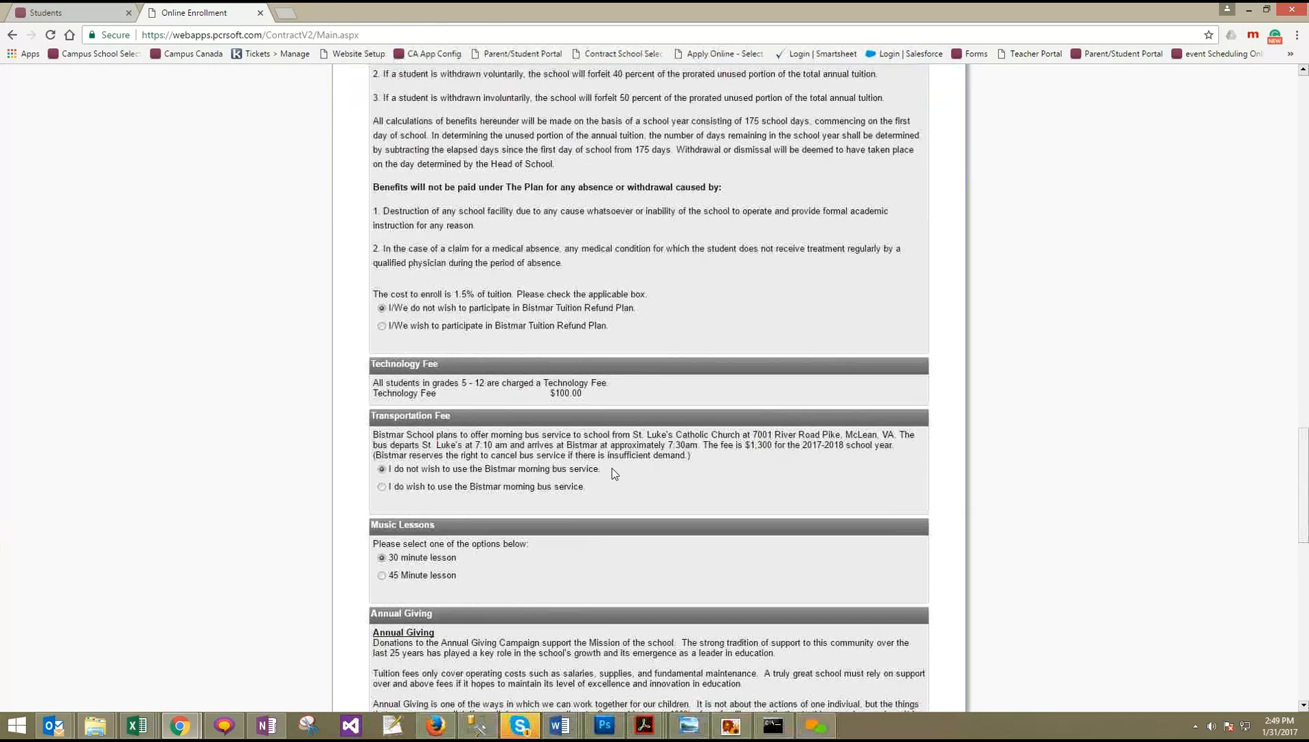
click(382, 576)
scroll(559, 491, down, 7)
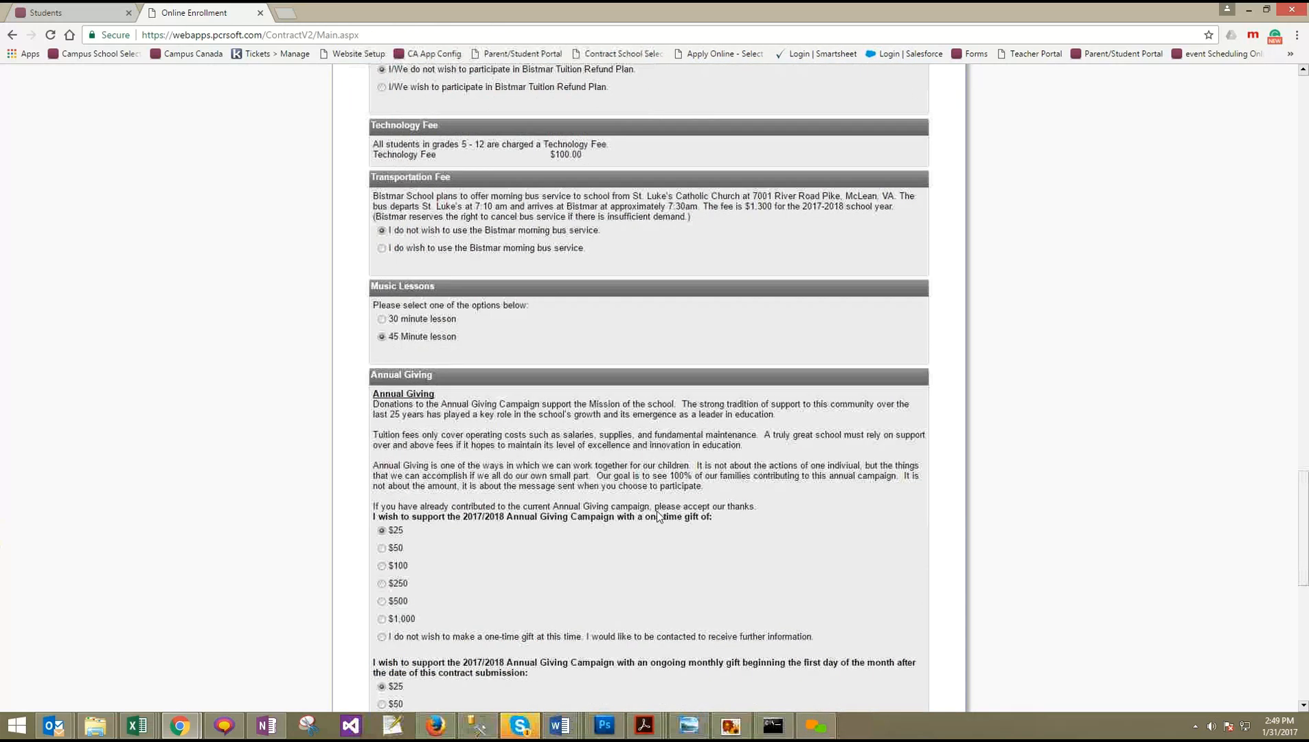
Acknowledge financial responsibility, sign as Parent 1 with "Test", and continue to the contract summary
scroll(582, 377, down, 6)
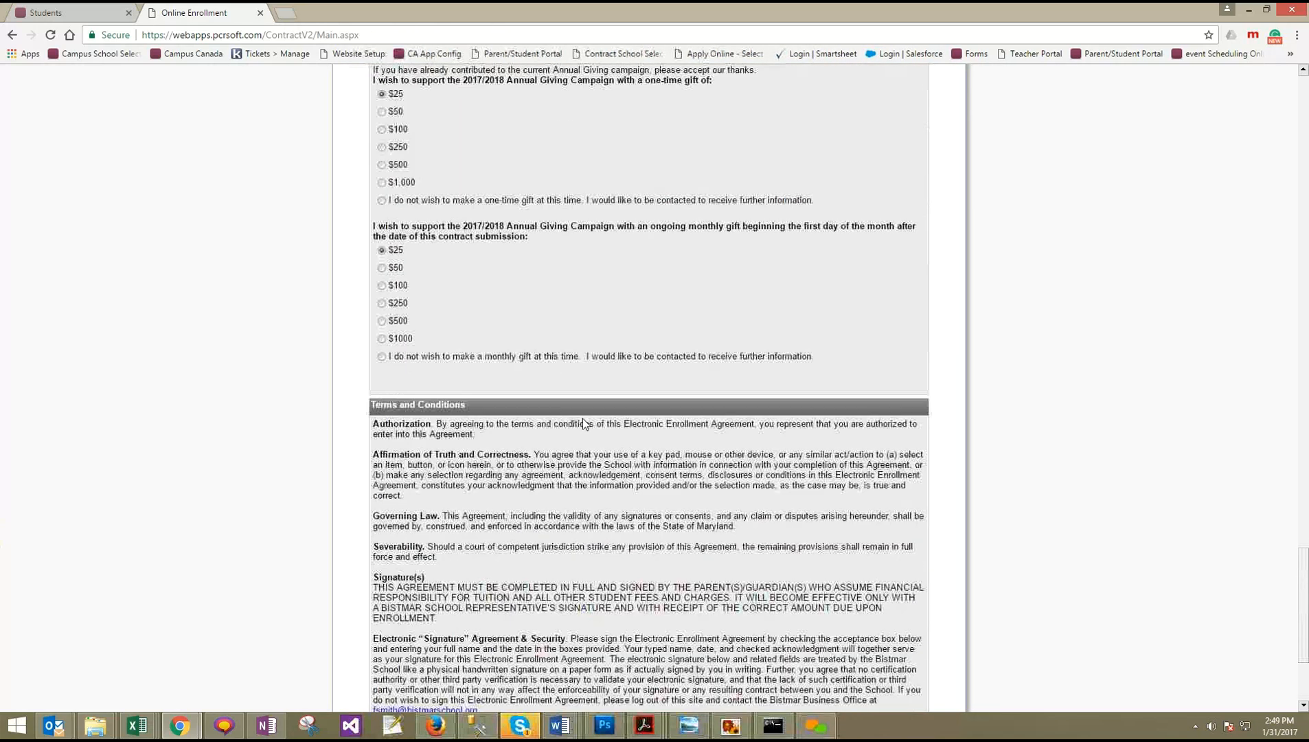
click(380, 556)
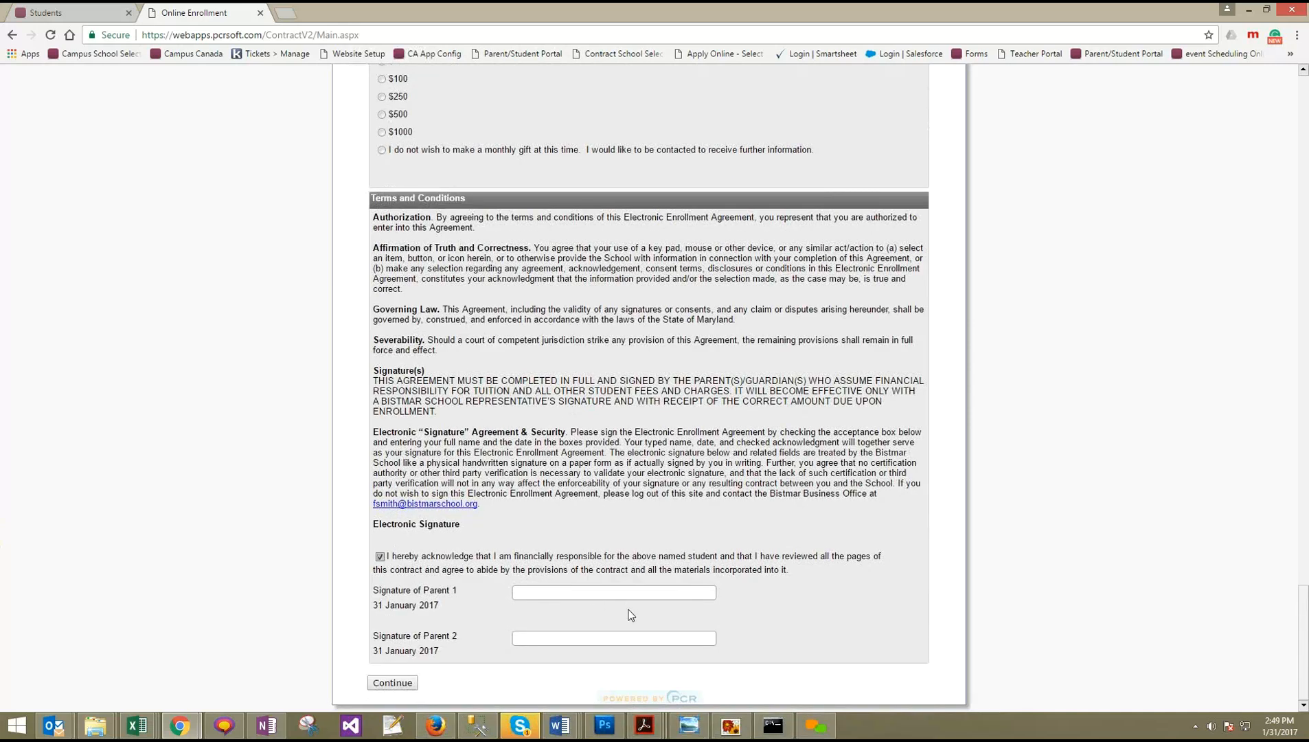
click(621, 591)
text(Te)
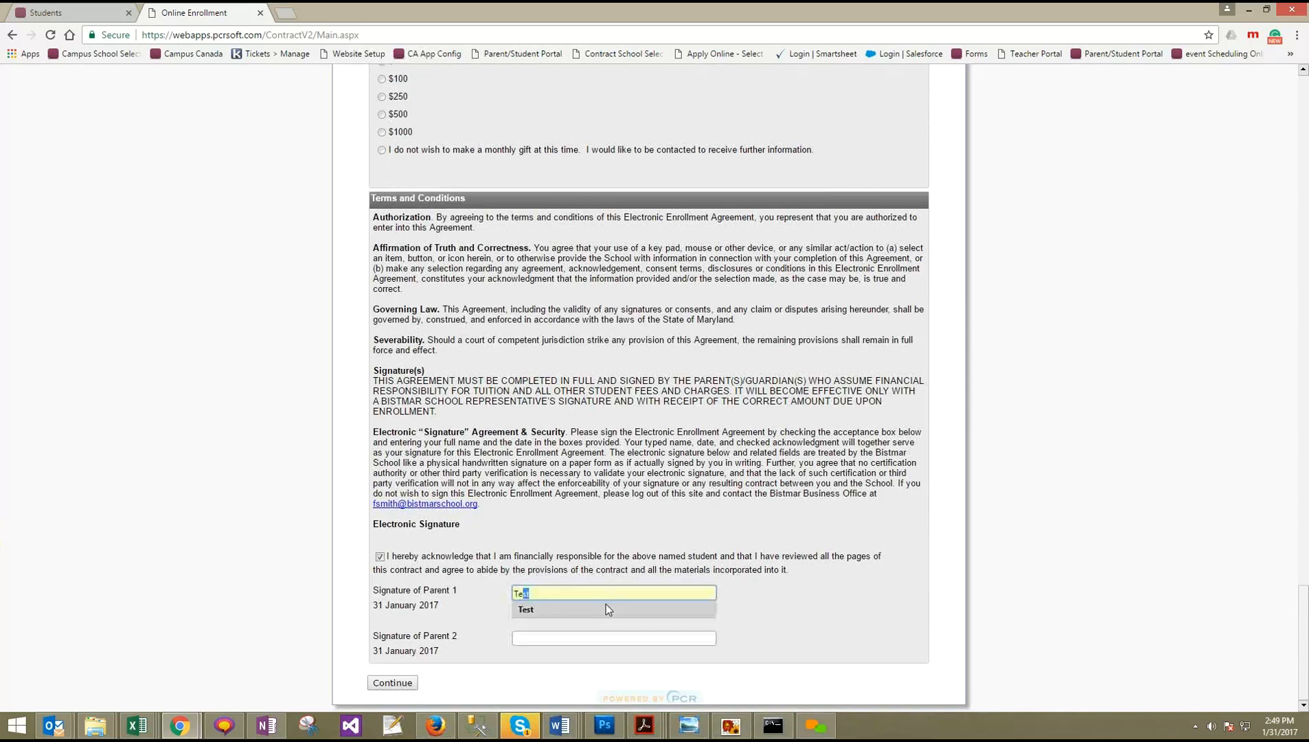
click(606, 604)
click(396, 684)
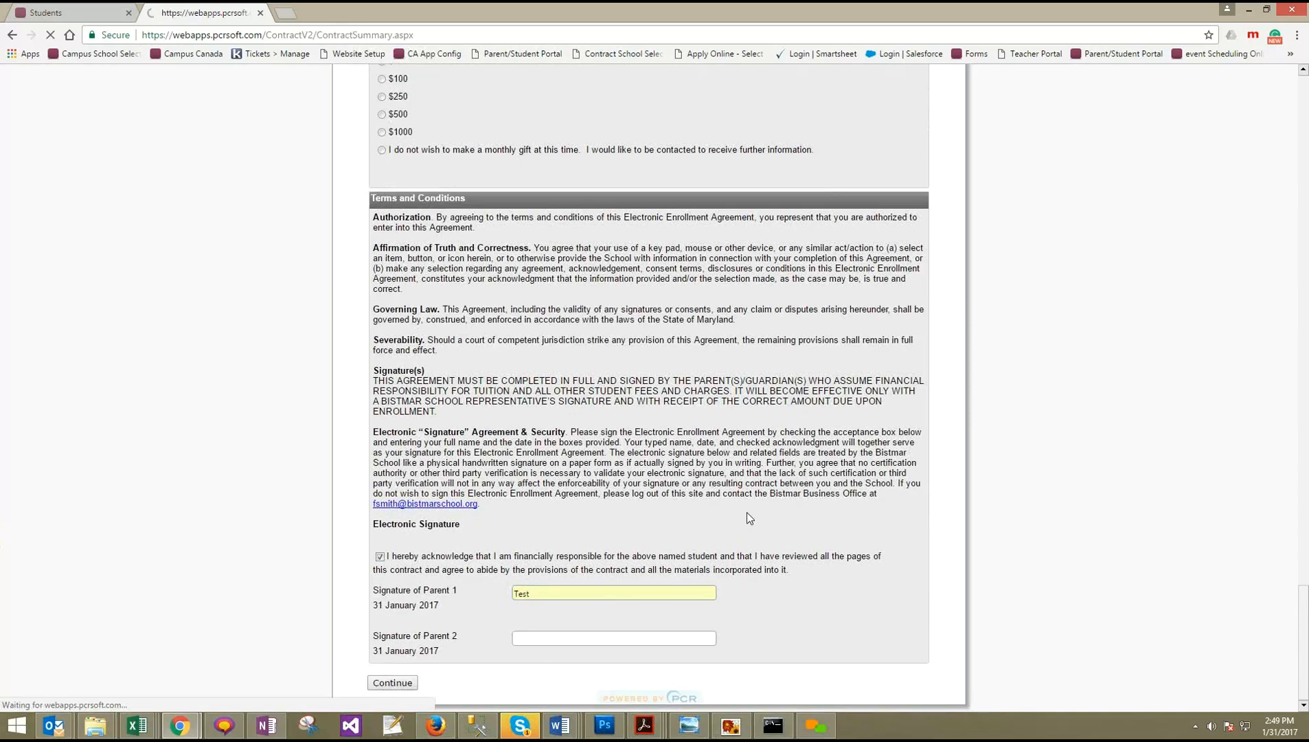
Review the deposit and payment summaries, including the 45-Minute Lesson charge, and submit the contract
scroll(741, 487, down, 1)
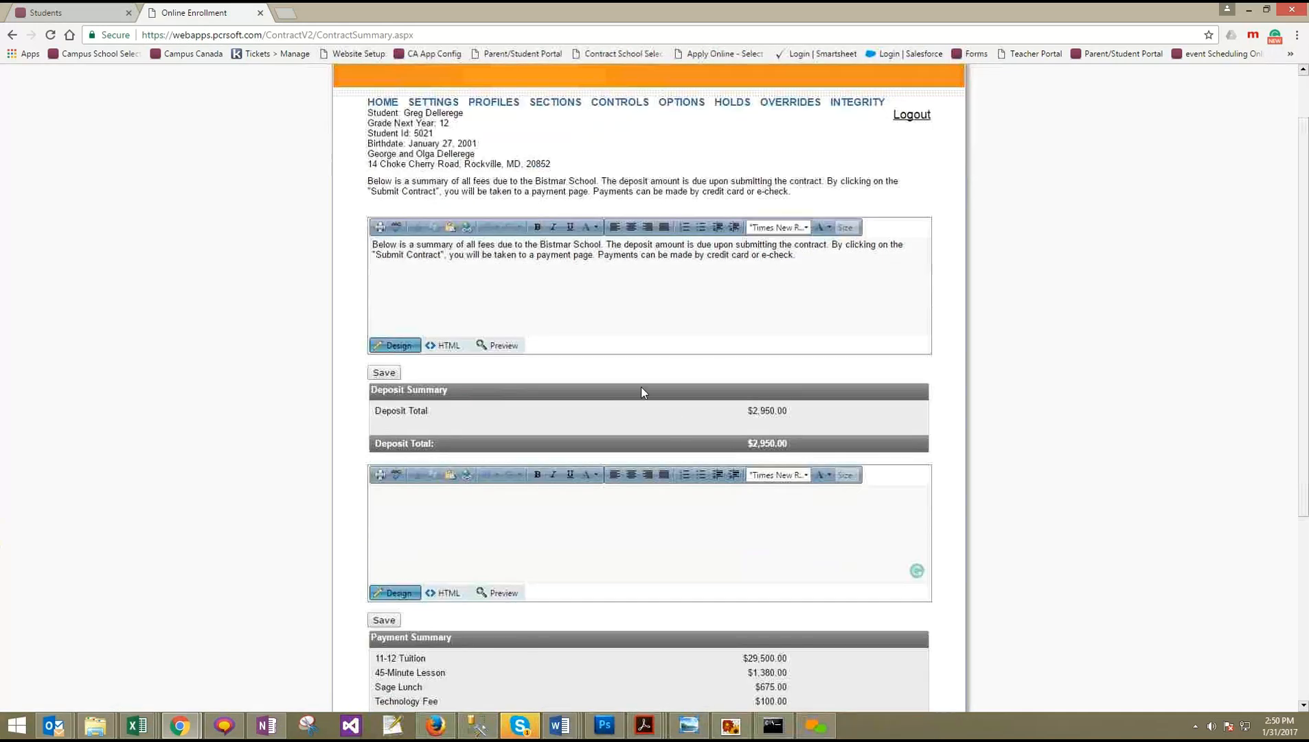
click(553, 310)
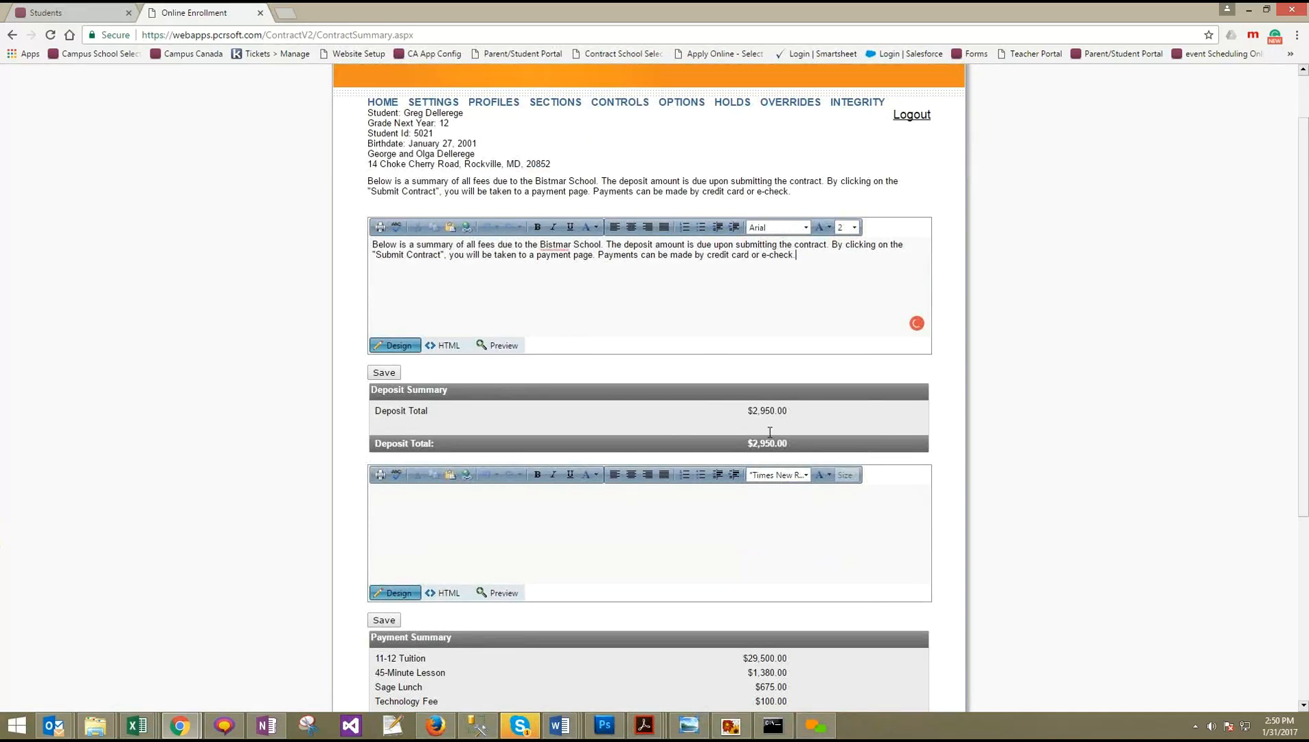
scroll(707, 474, down, 4)
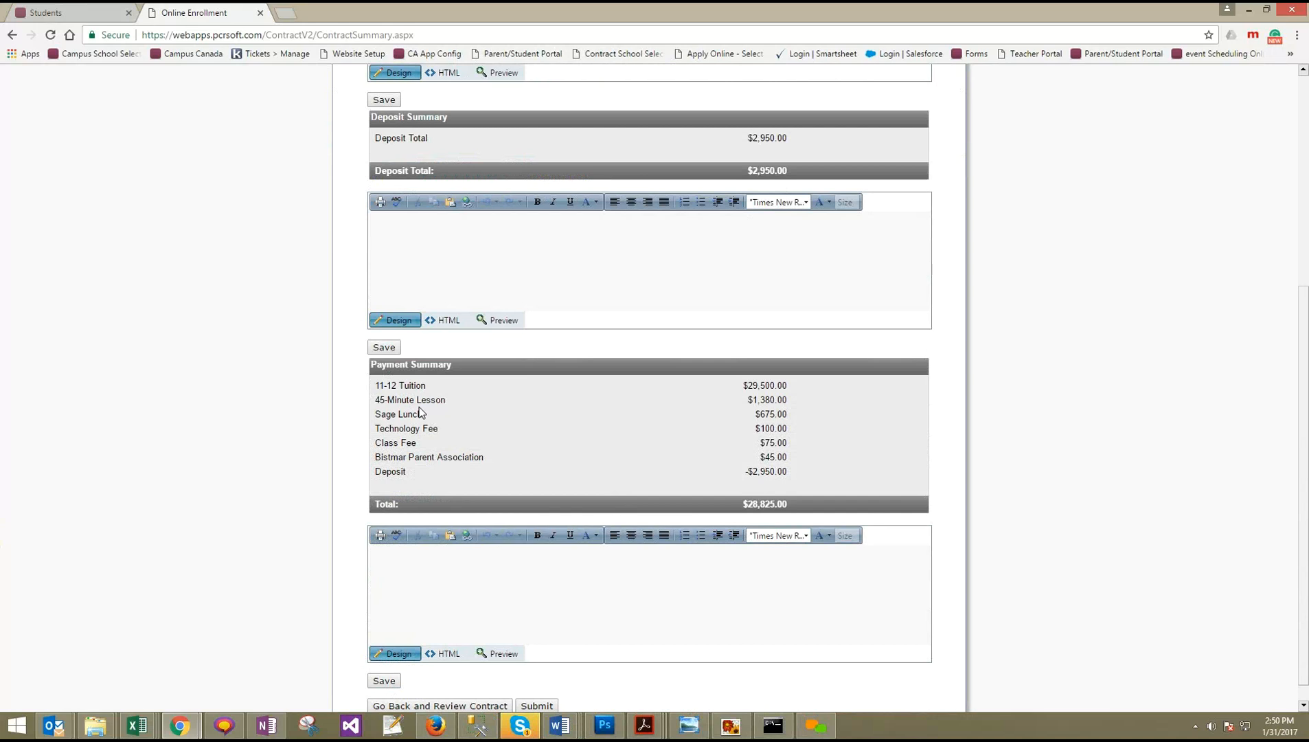
drag(425, 400, 634, 401)
scroll(774, 468, down, 1)
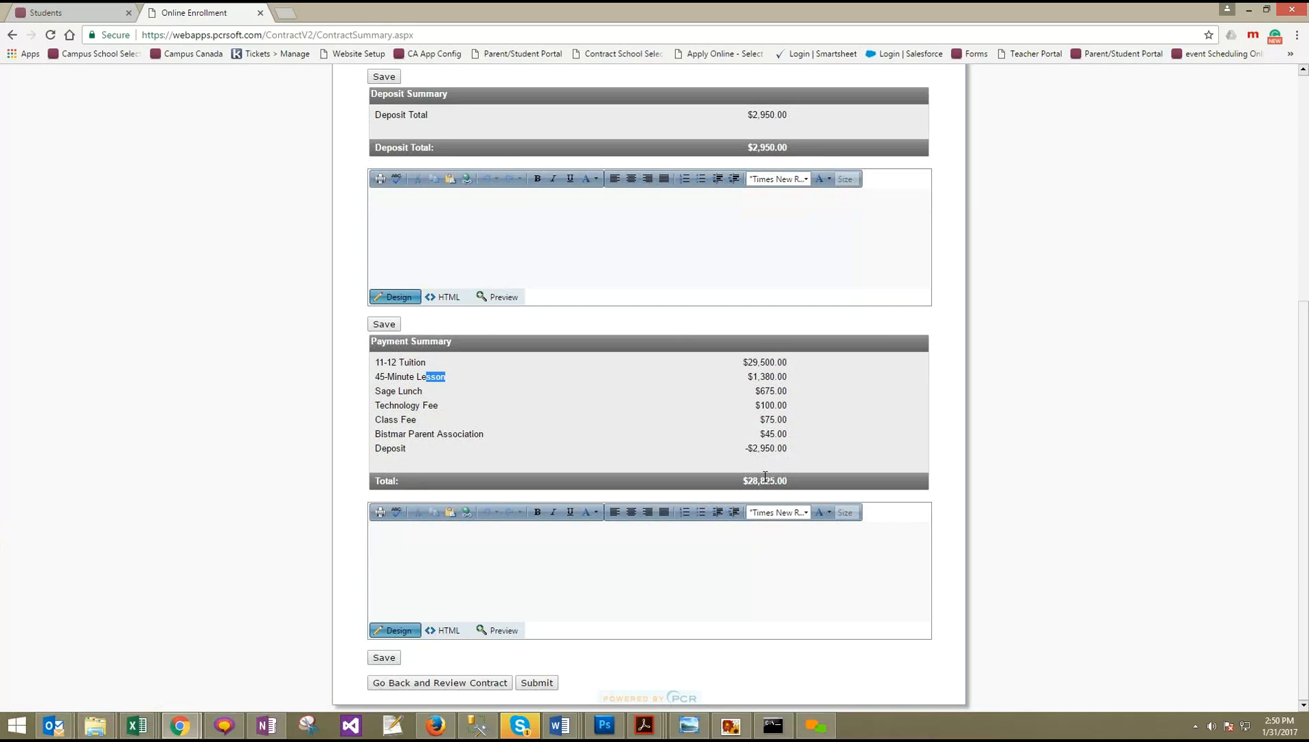
click(537, 684)
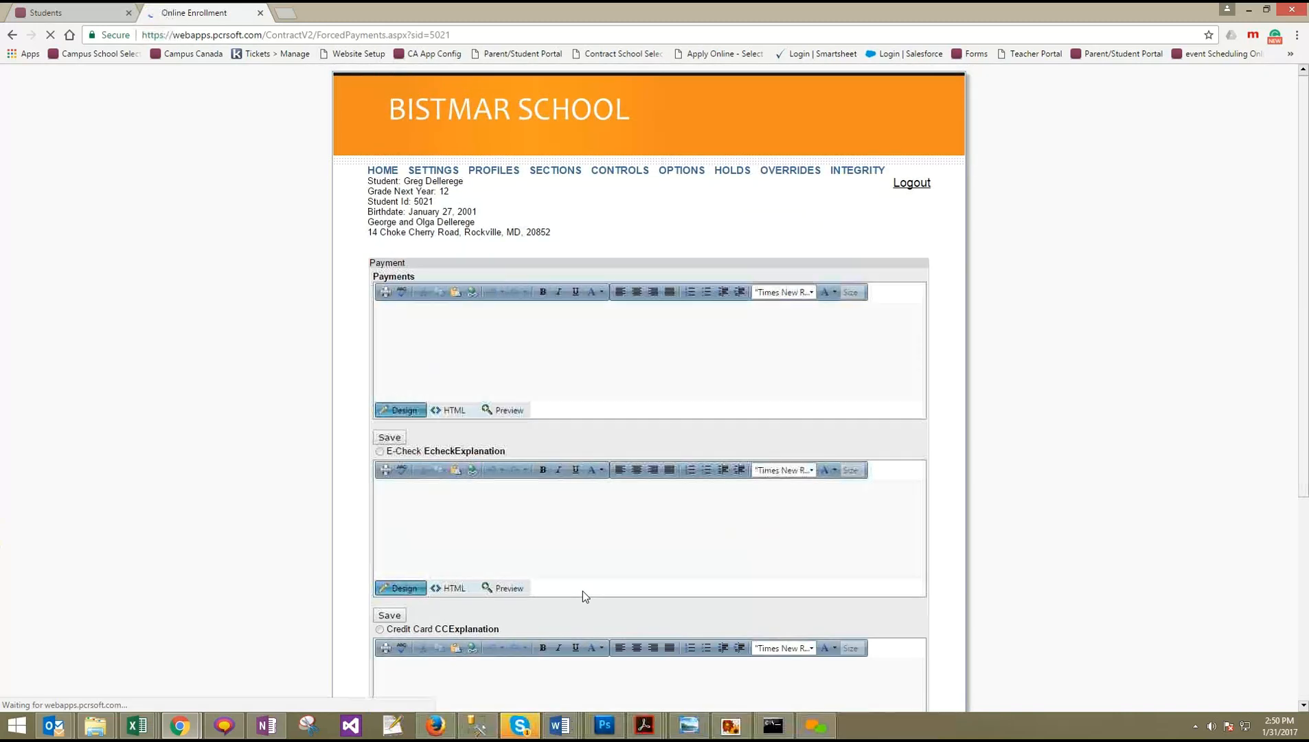
Enter "Echeck below" as the Payments instruction text on the payment page
scroll(562, 418, down, 1)
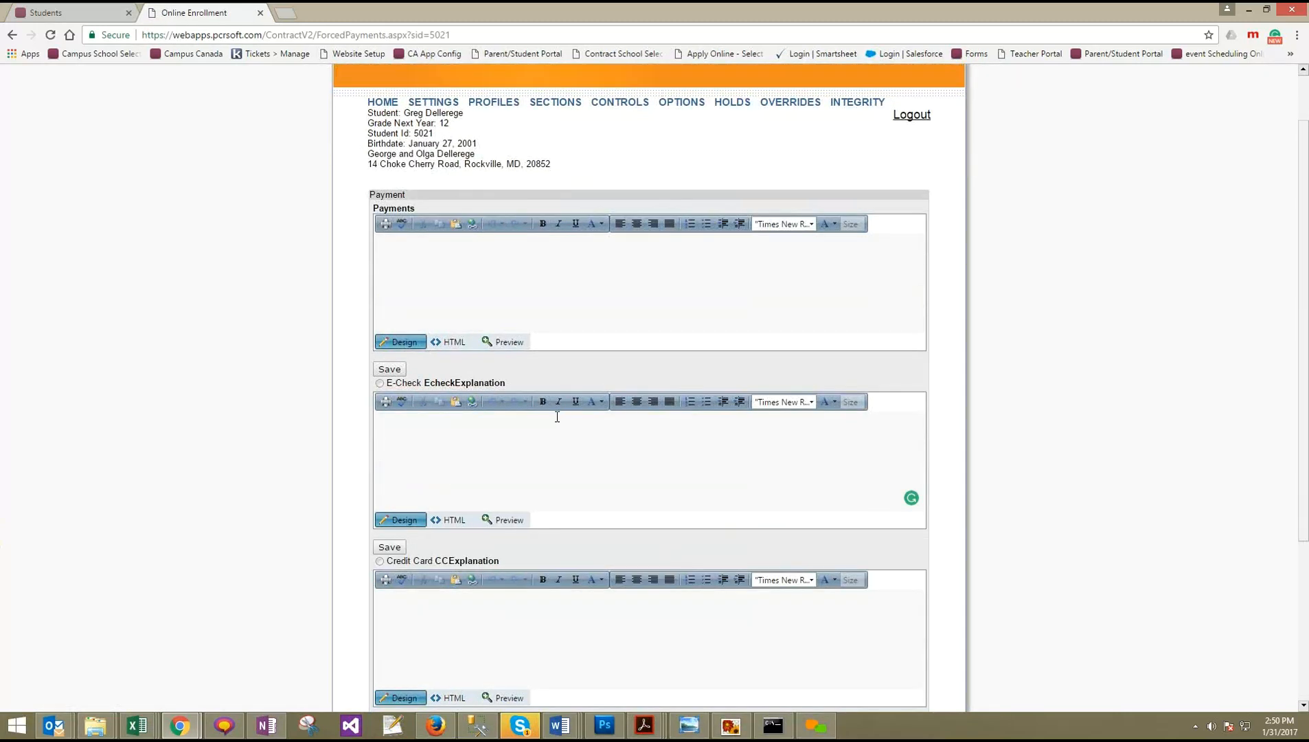
click(506, 290)
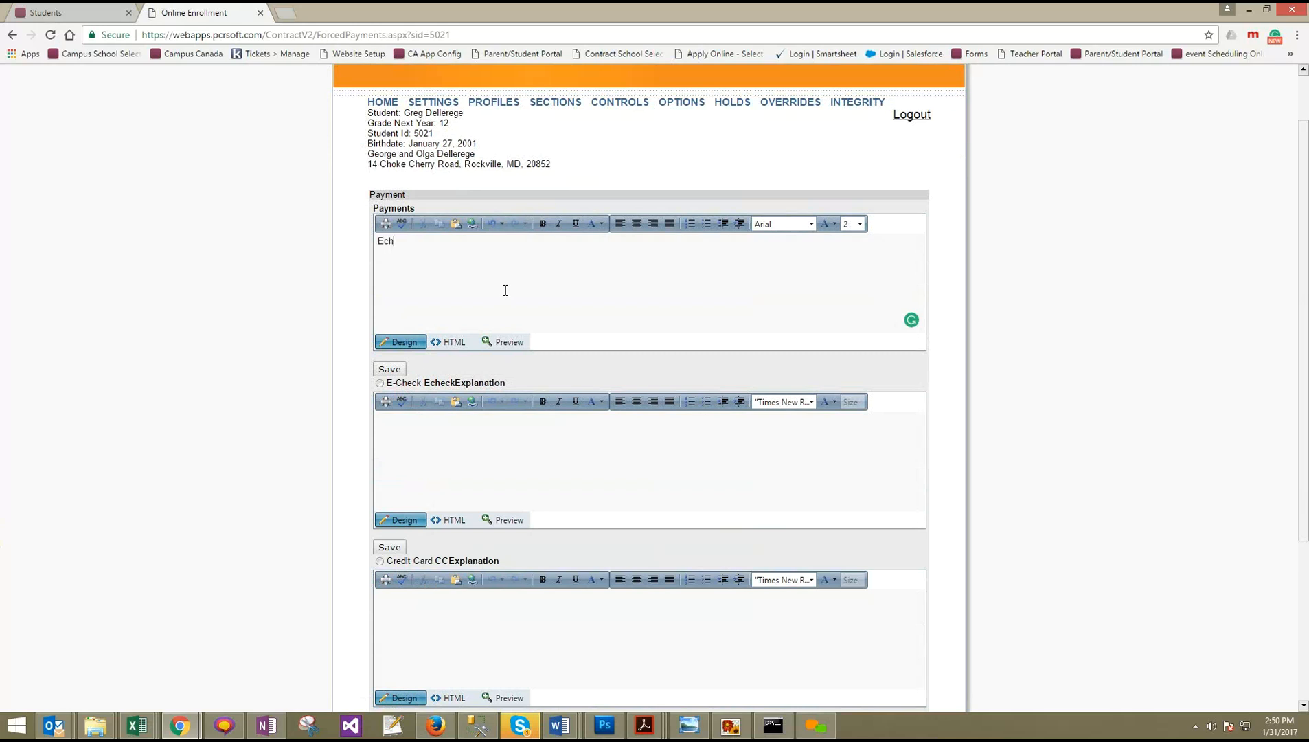
key(BackSpace)
text(heck below)
Enter "Credit Card" as the E-Check explanation and "Manual Check" as the Credit Card explanation
click(477, 465)
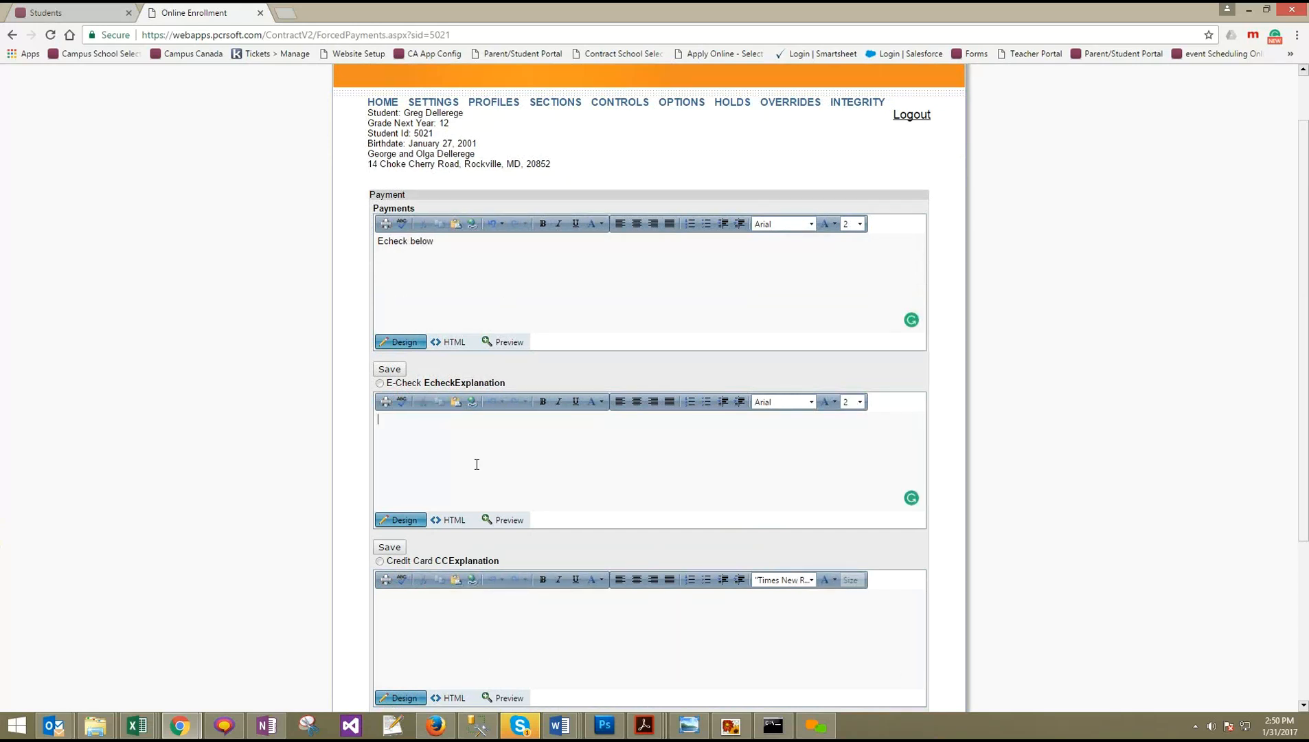
text(Credic )
text( C)
click(470, 629)
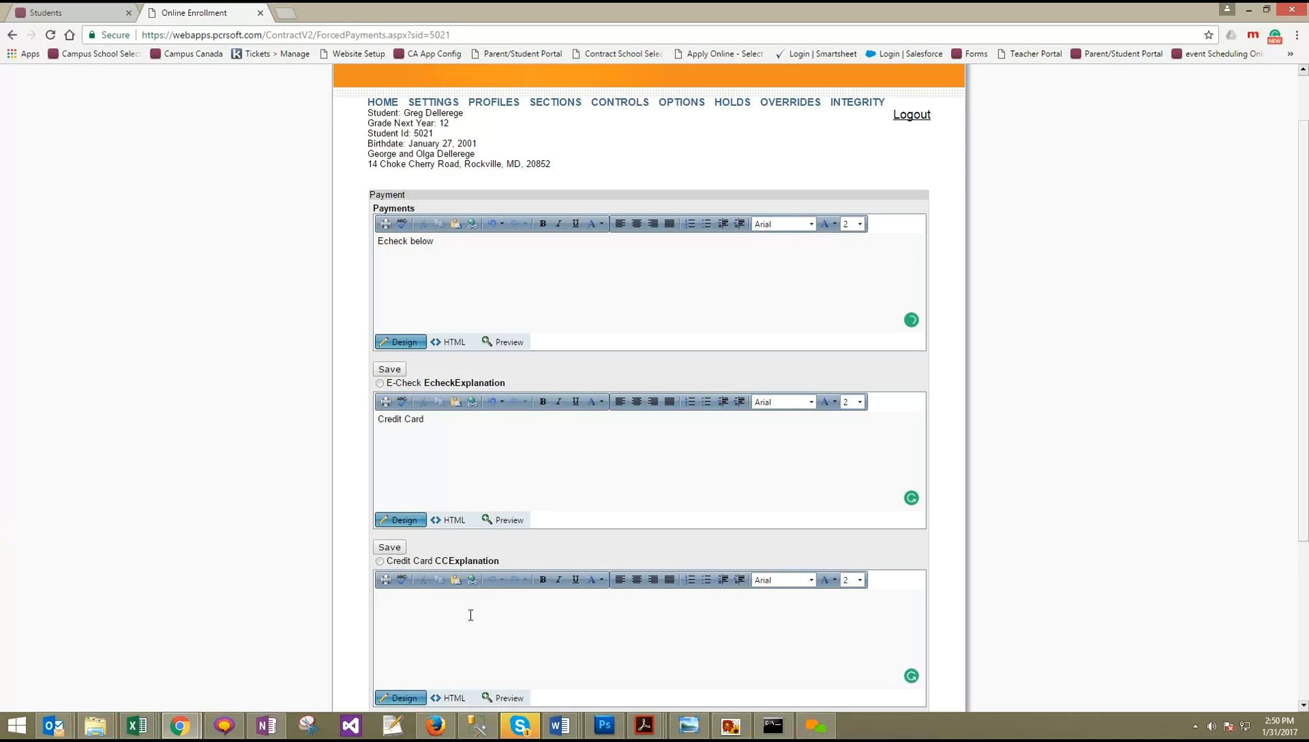
text(Man)
Save the Payments, E-Check and Credit Card explanation texts one after another
scroll(643, 583, down, 3)
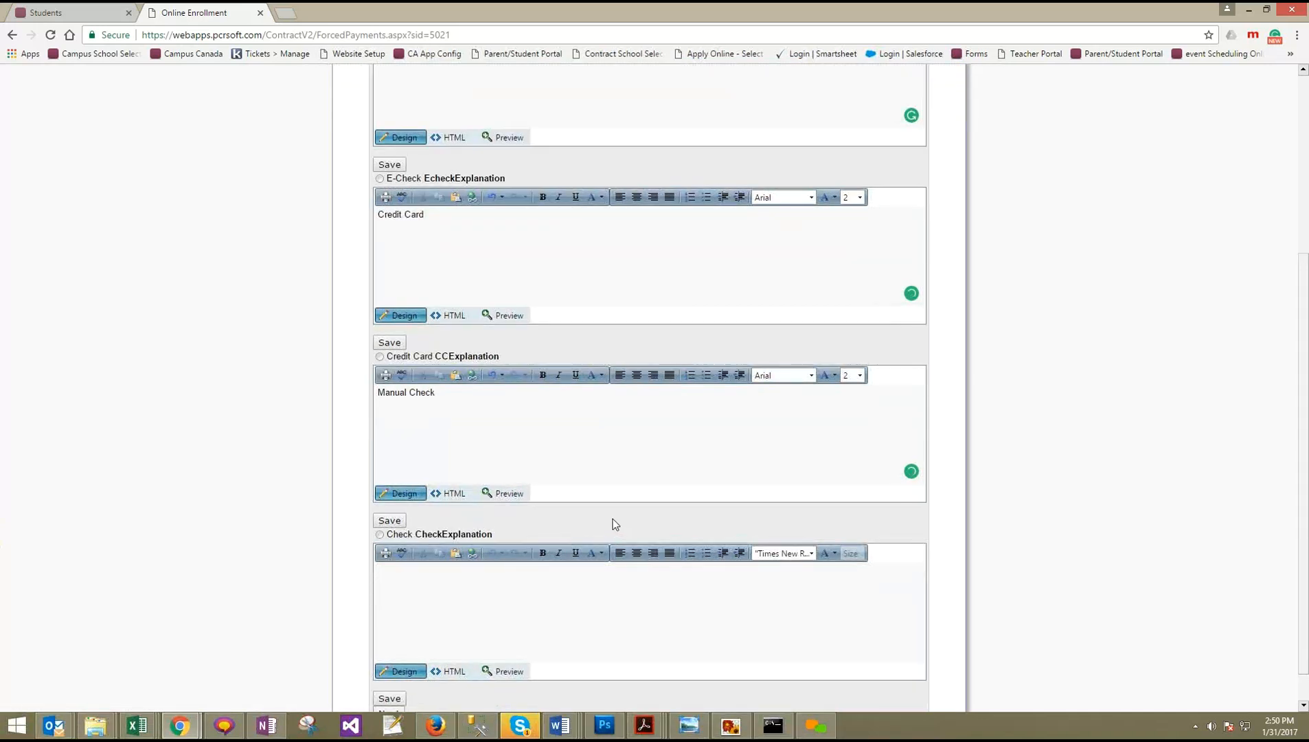
scroll(493, 350, up, 3)
click(404, 368)
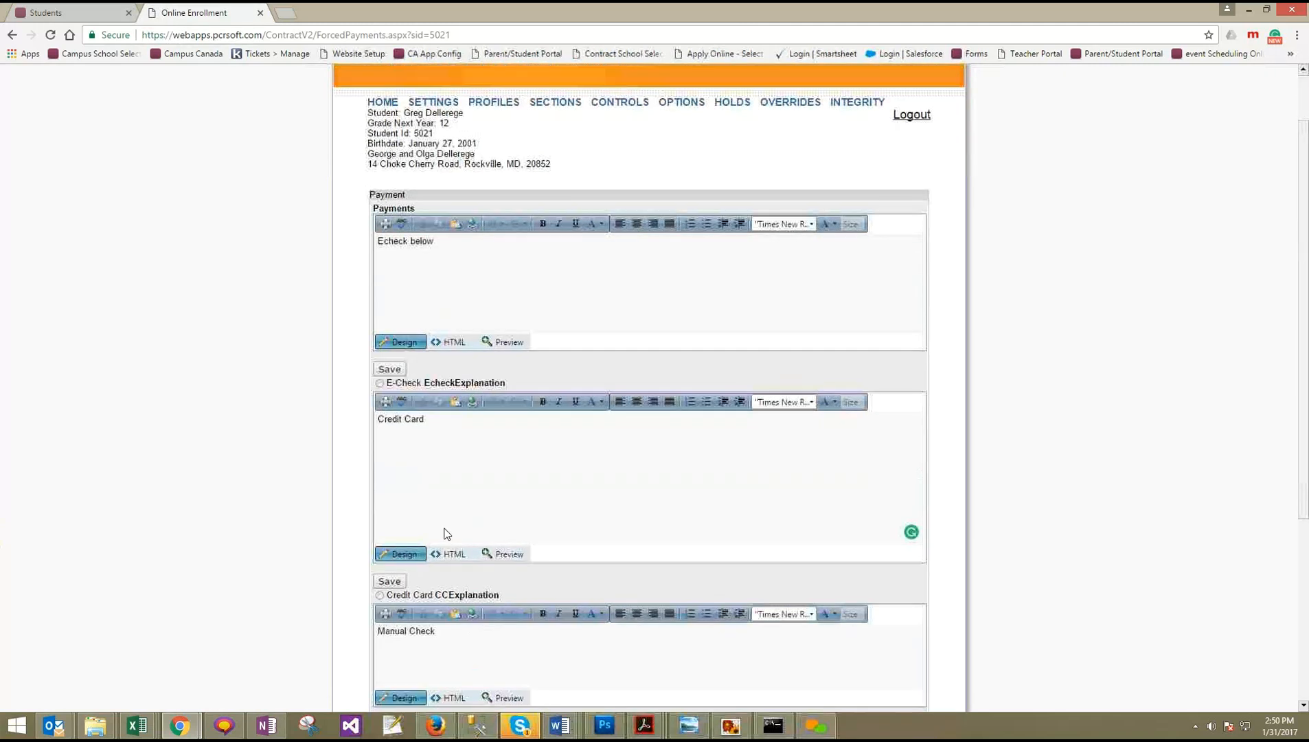
click(397, 548)
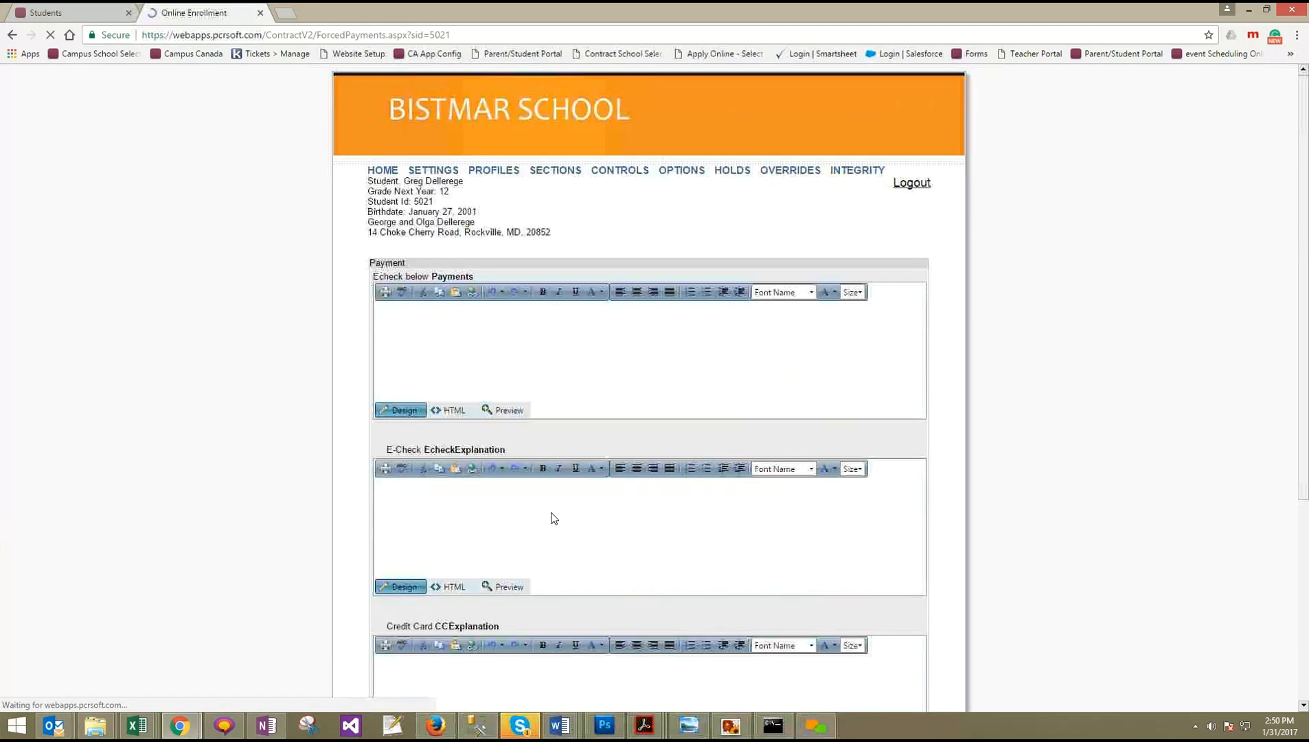
scroll(413, 542, down, 3)
click(392, 522)
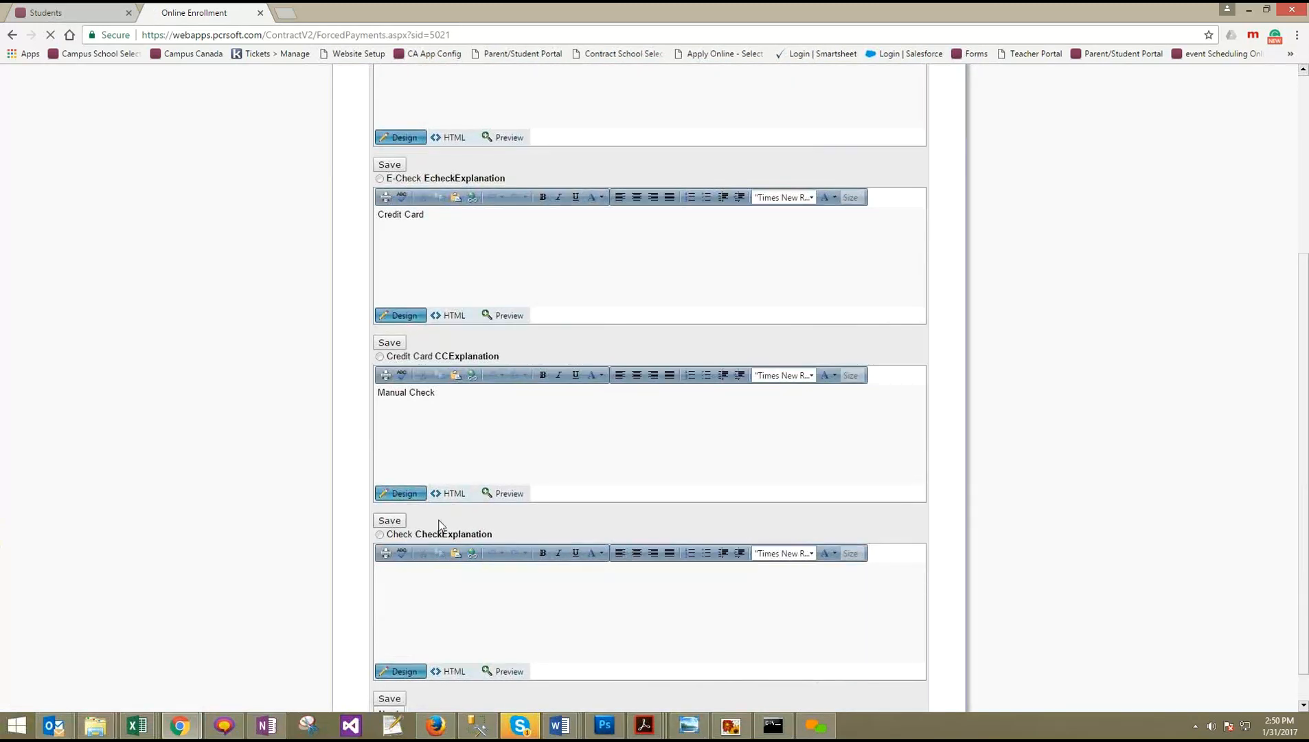
Choose Check as the payment method, continue to the thank-you page, and view its submission and payment status texts
scroll(571, 508, down, 4)
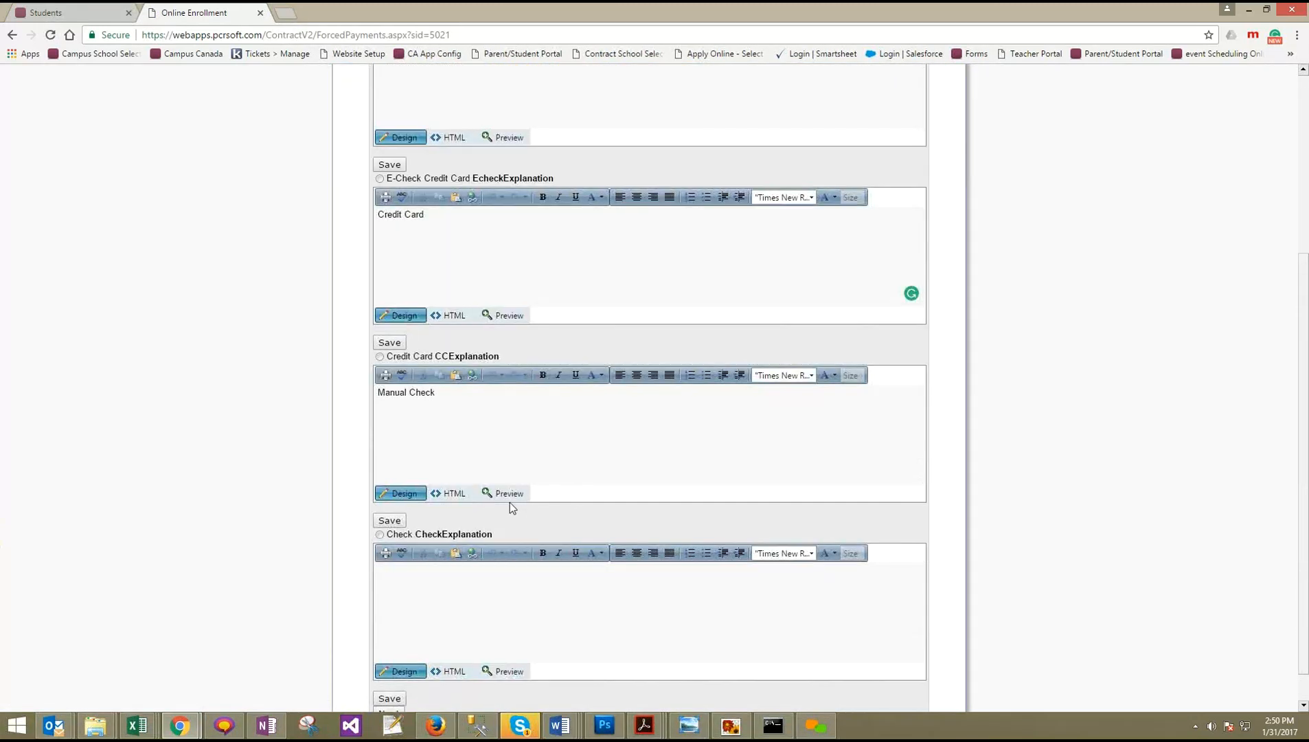
scroll(510, 502, down, 1)
scroll(486, 486, up, 2)
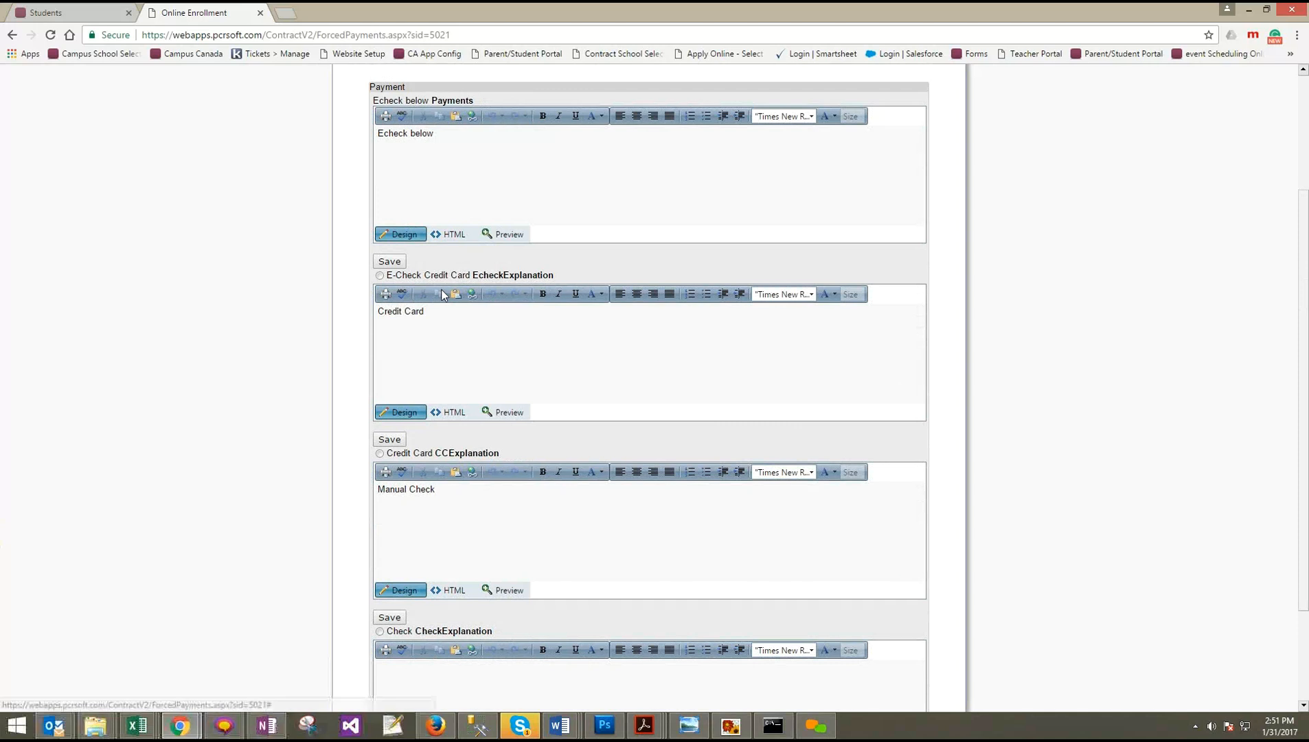
scroll(406, 421, down, 2)
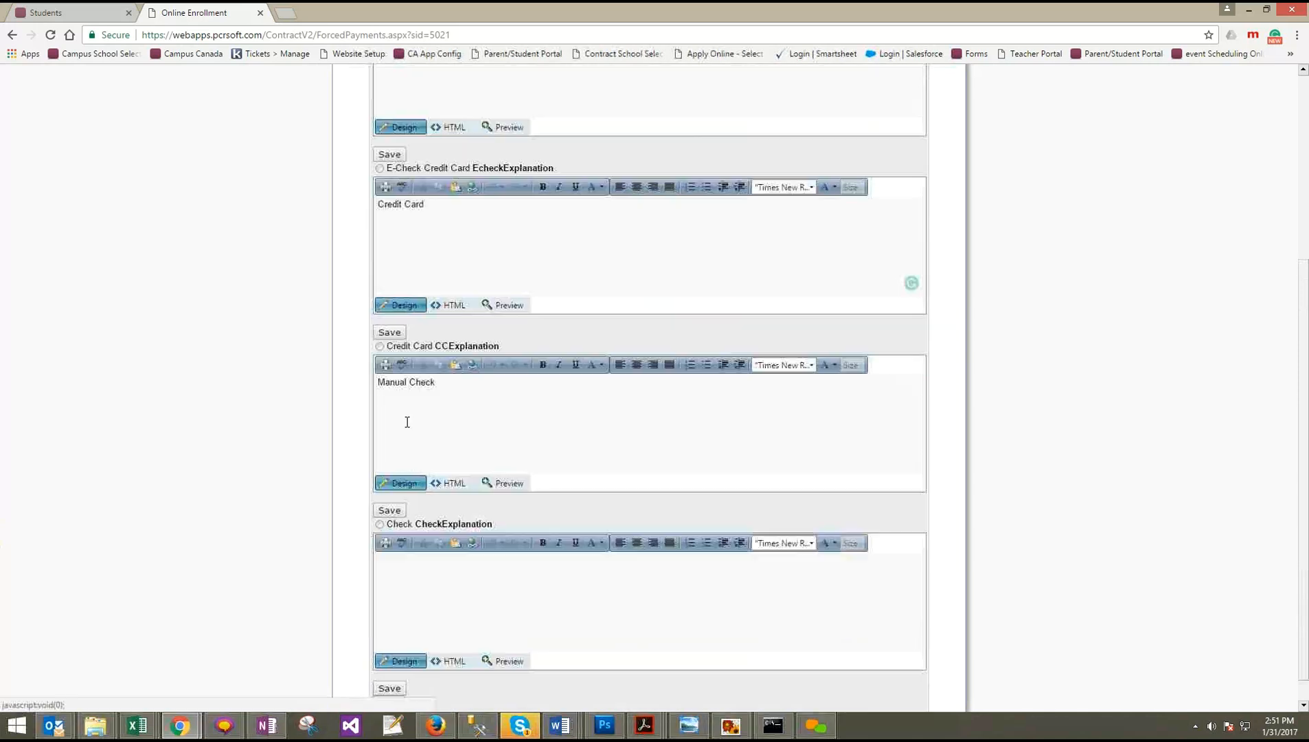
click(379, 495)
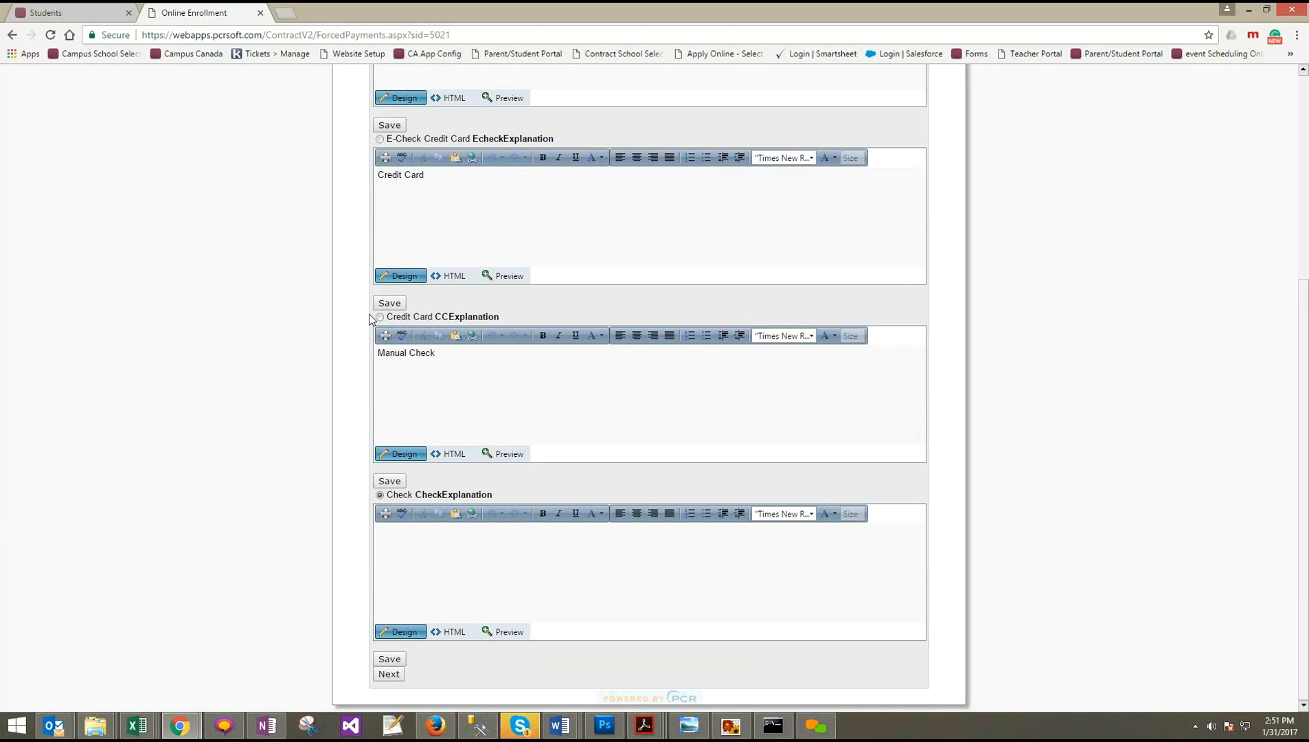
click(389, 674)
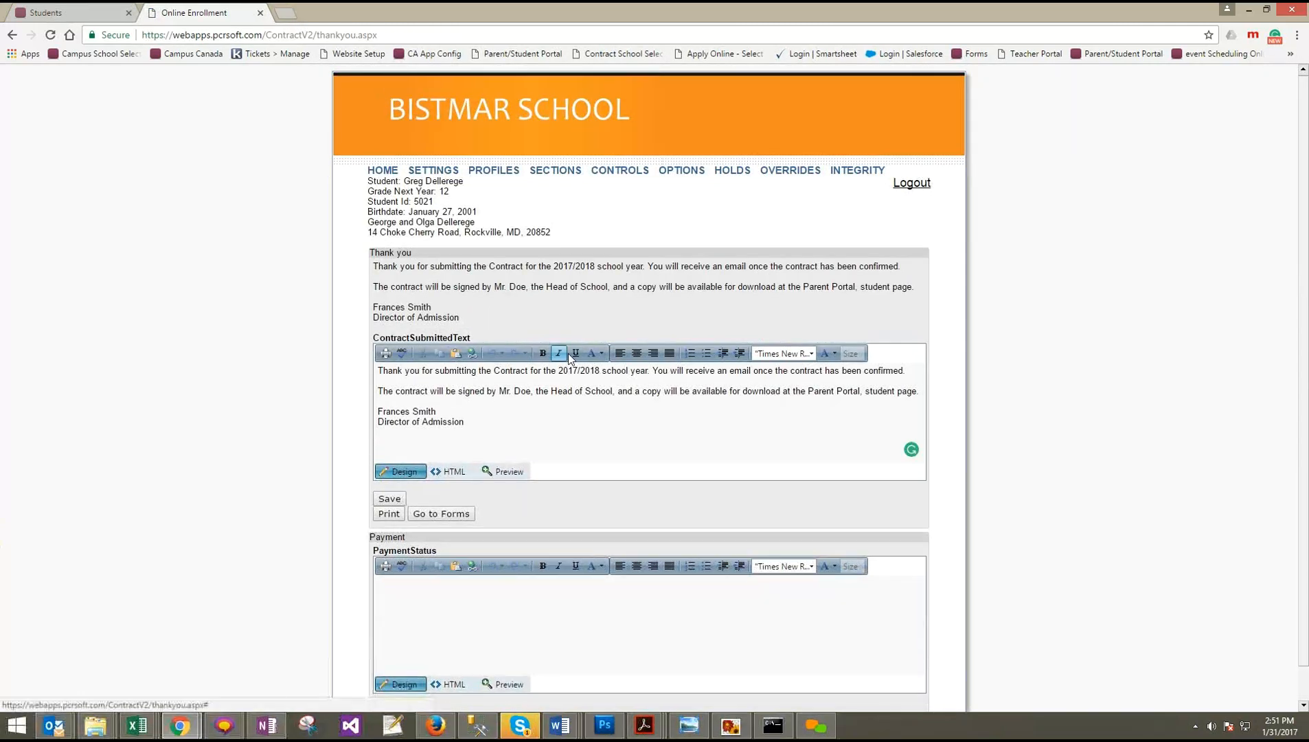
scroll(563, 433, down, 1)
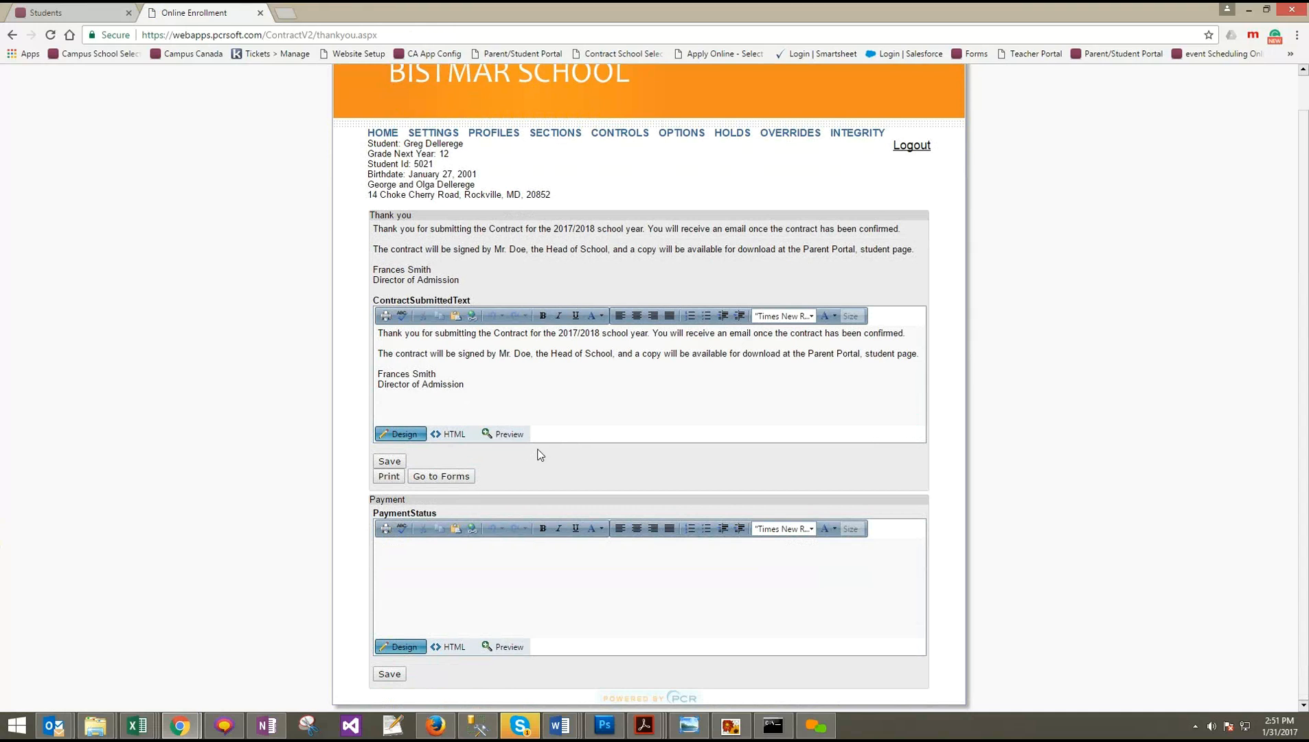
Print the submitted contract to a PDF, open the downloaded file and look through its first page
click(389, 476)
click(48, 695)
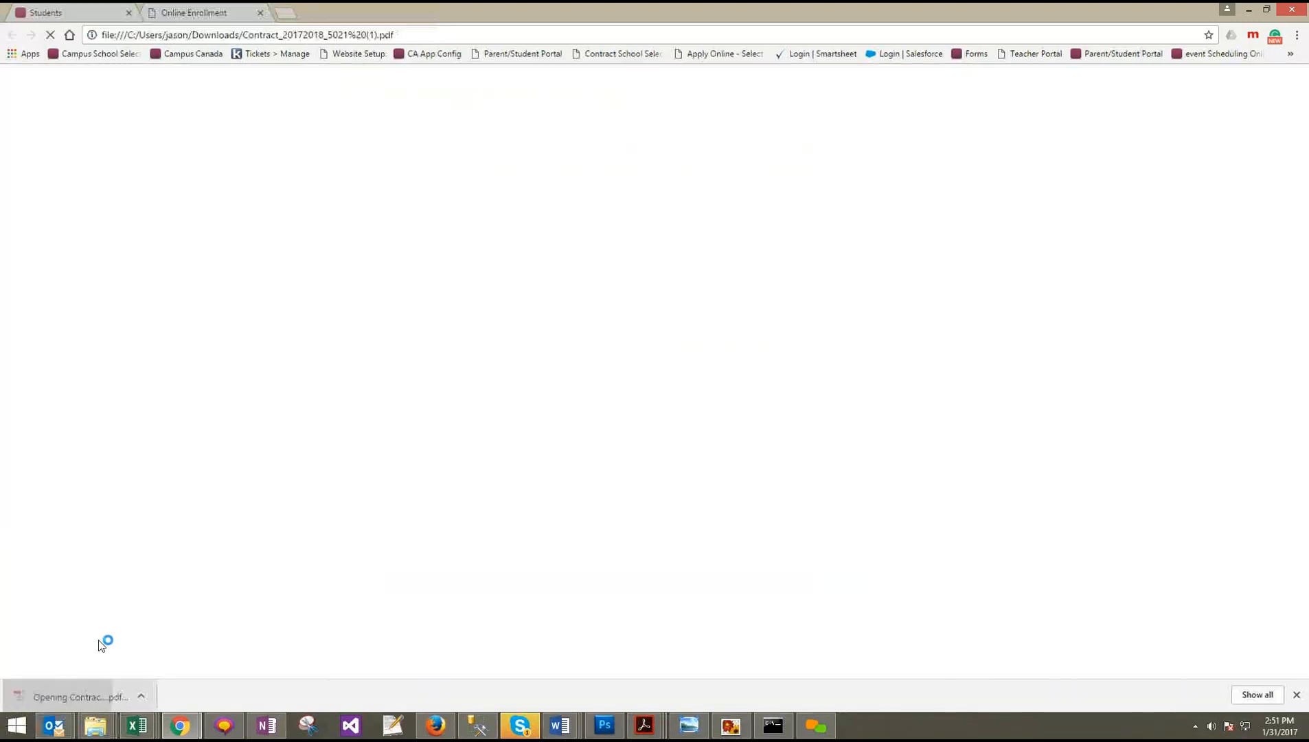
scroll(605, 269, down, 5)
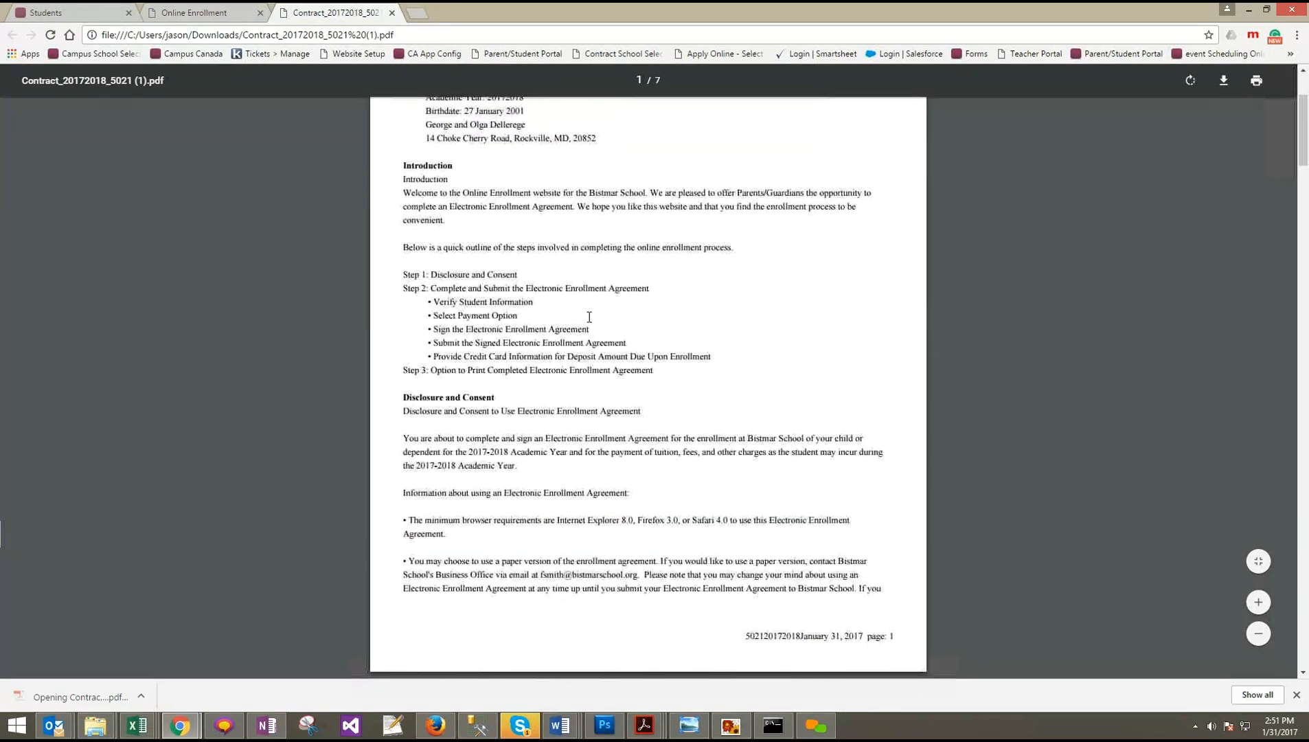
scroll(369, 154, up, 5)
key(ctrl+shift+Tab)
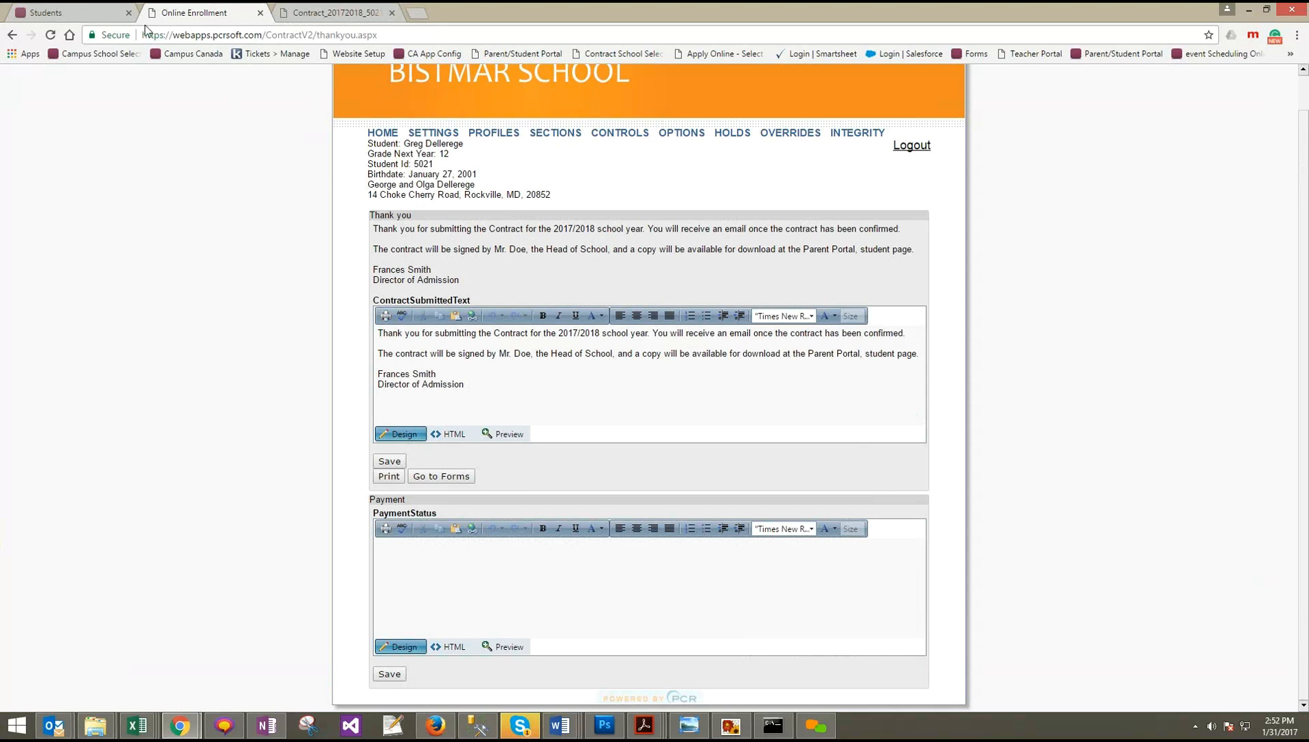
Switch to the Campus administration site and open the Student Contracts list in the Finance module
click(83, 9)
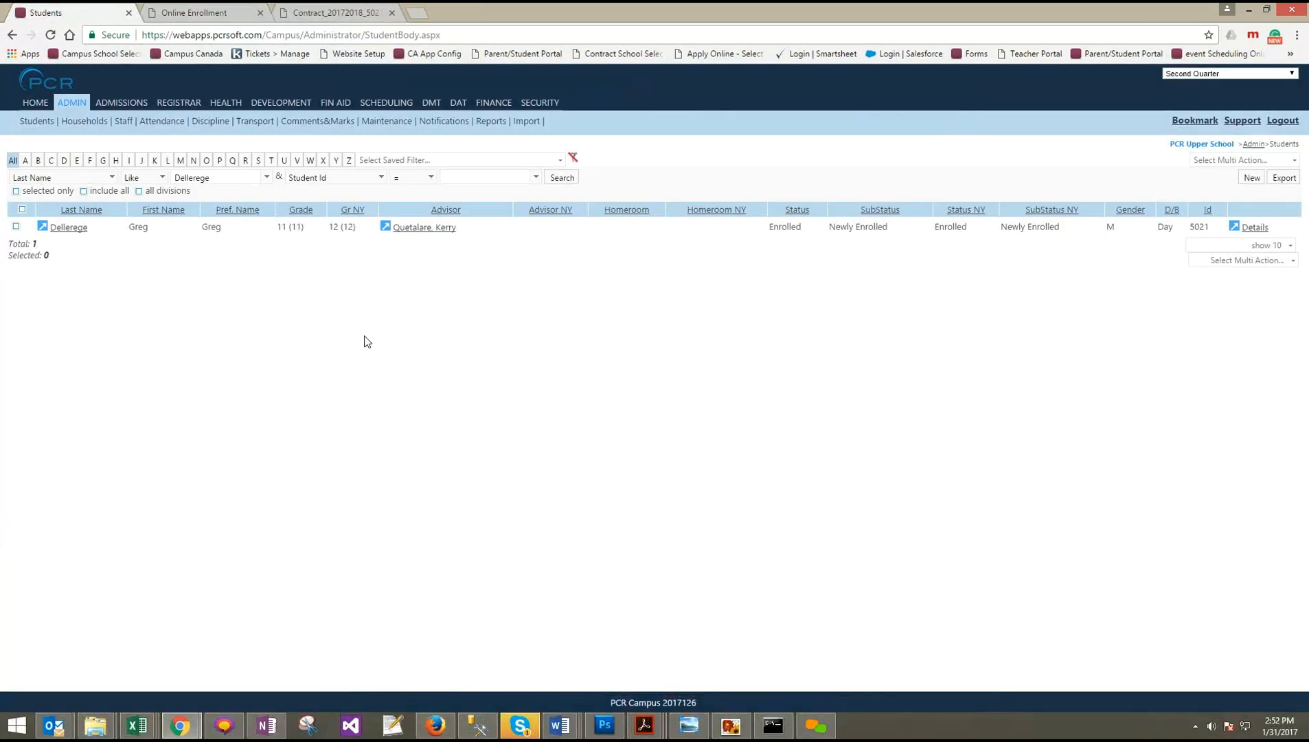
click(70, 103)
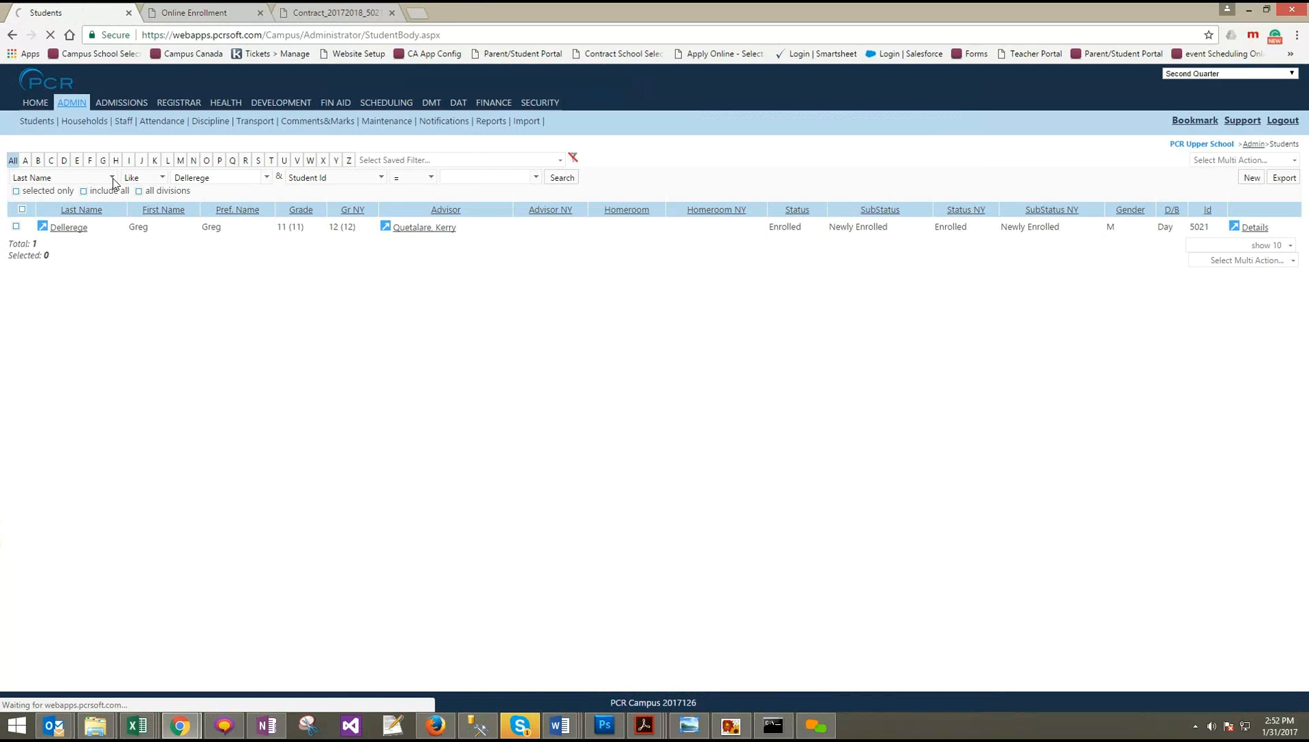
click(491, 103)
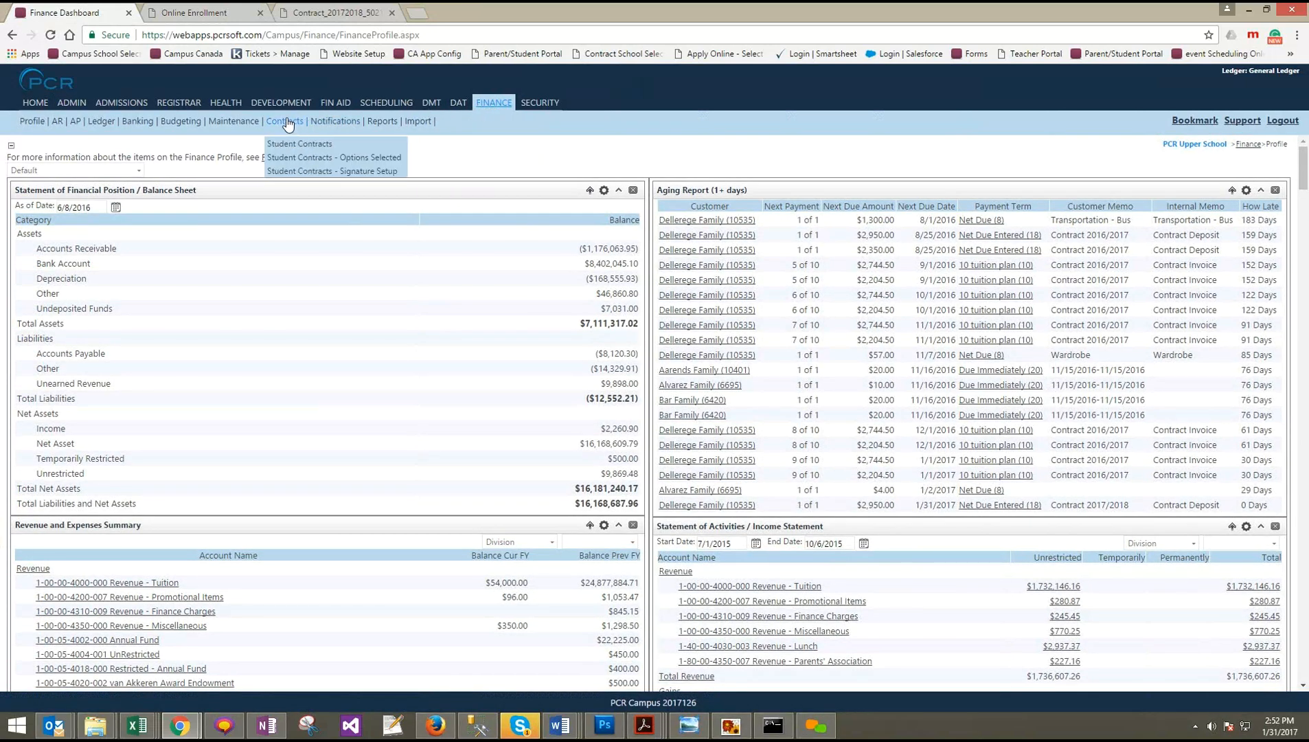
click(292, 144)
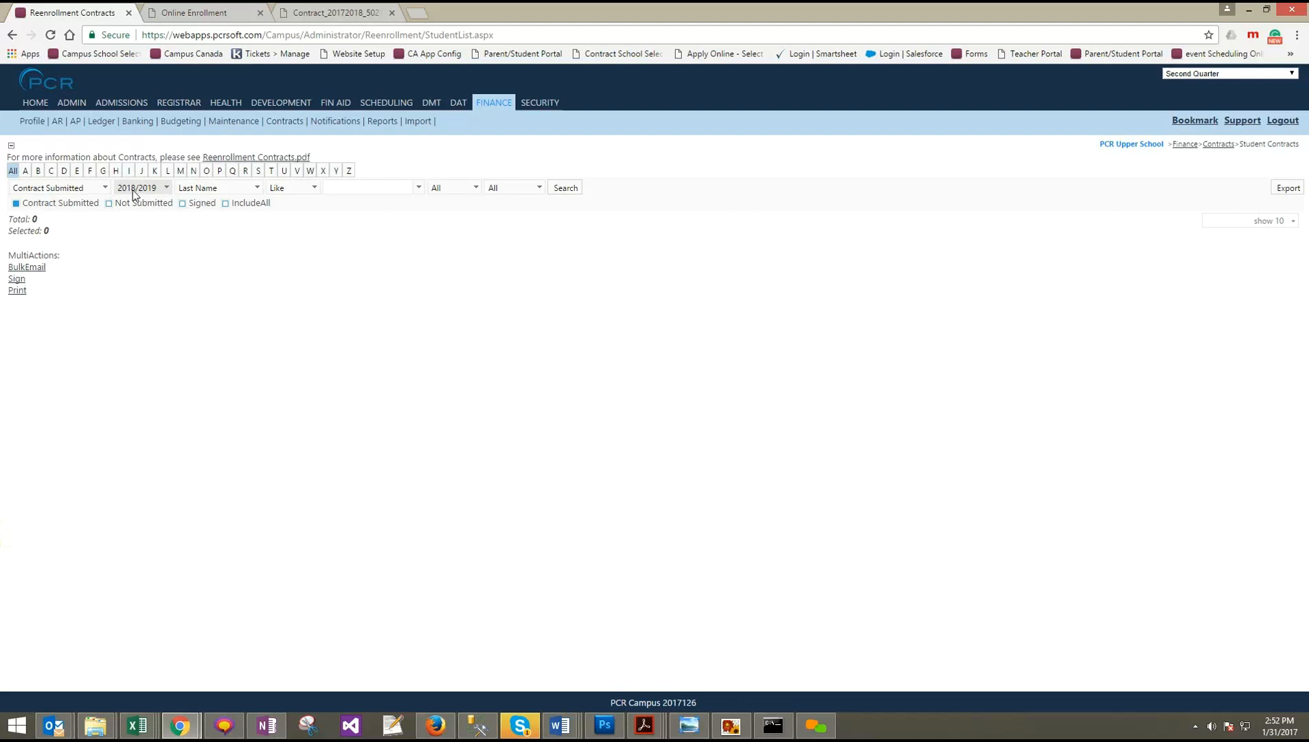
Filter the student contracts to the 2017/2018 school year and the Contract Submitted Webinar type
click(140, 190)
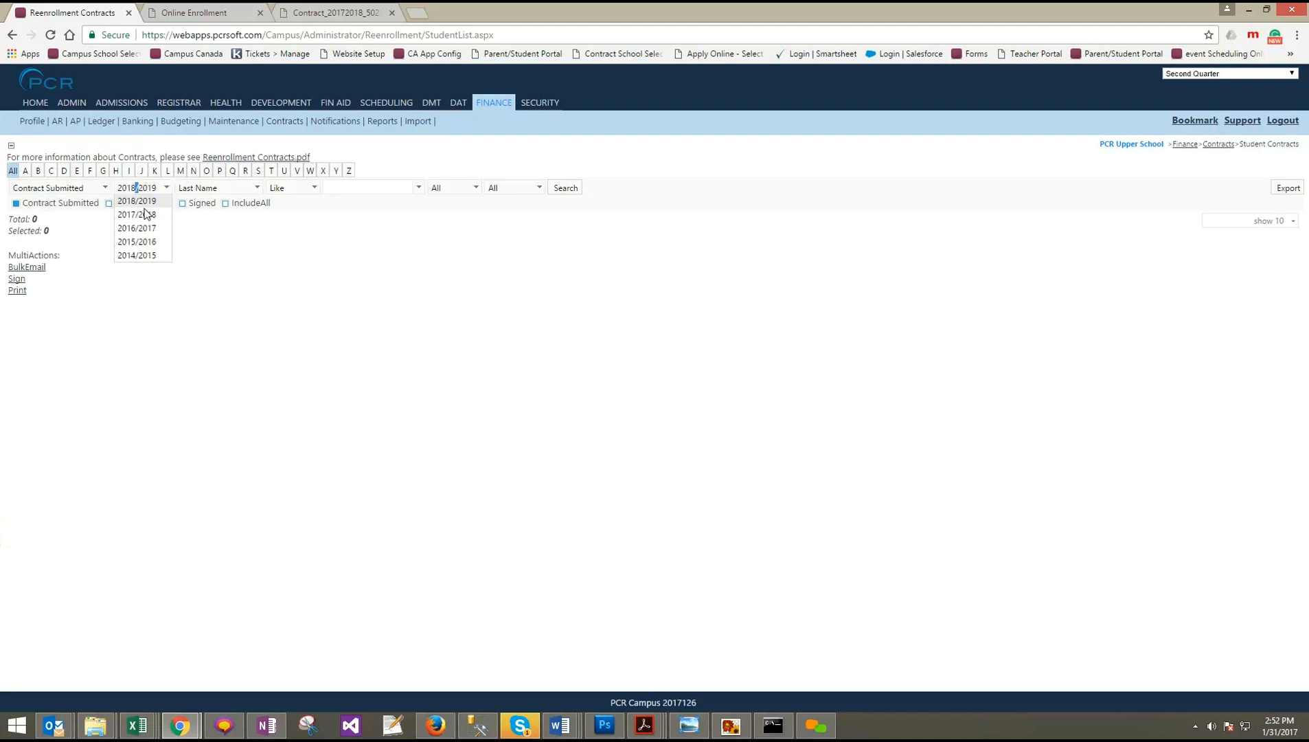
click(144, 214)
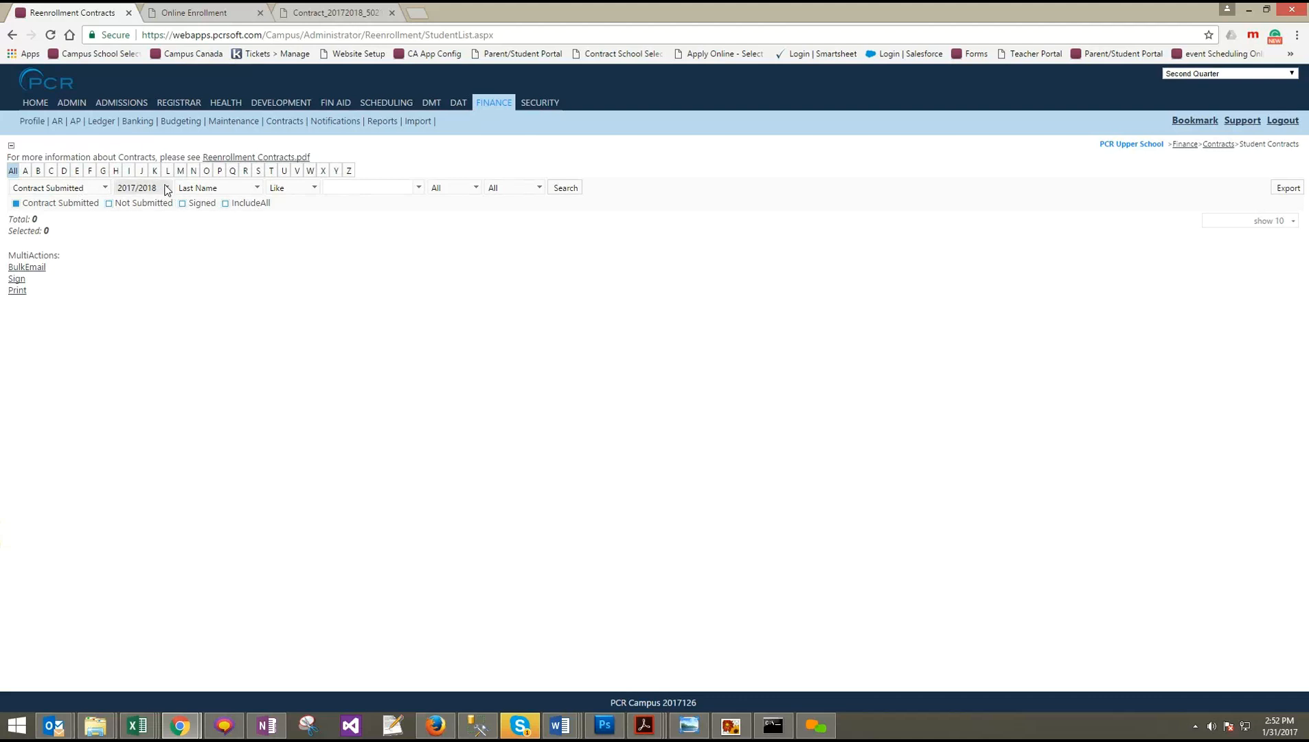
click(95, 189)
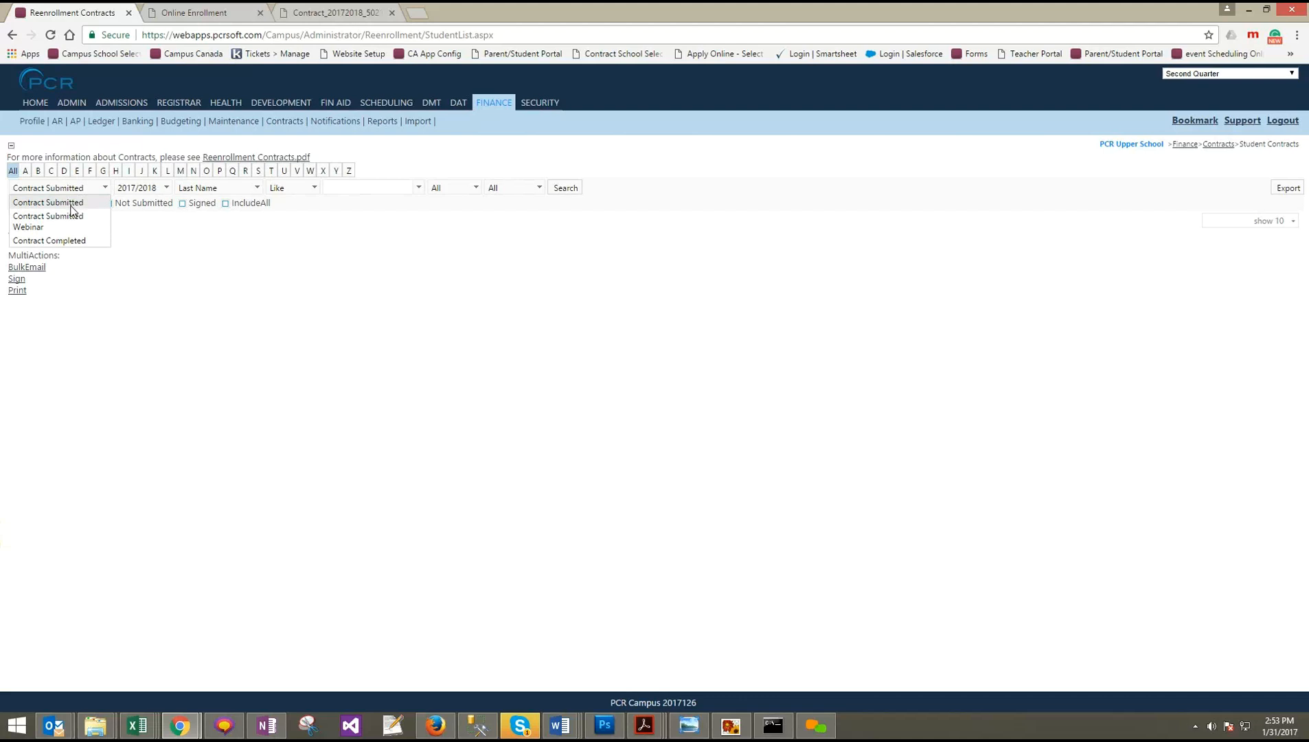
click(73, 222)
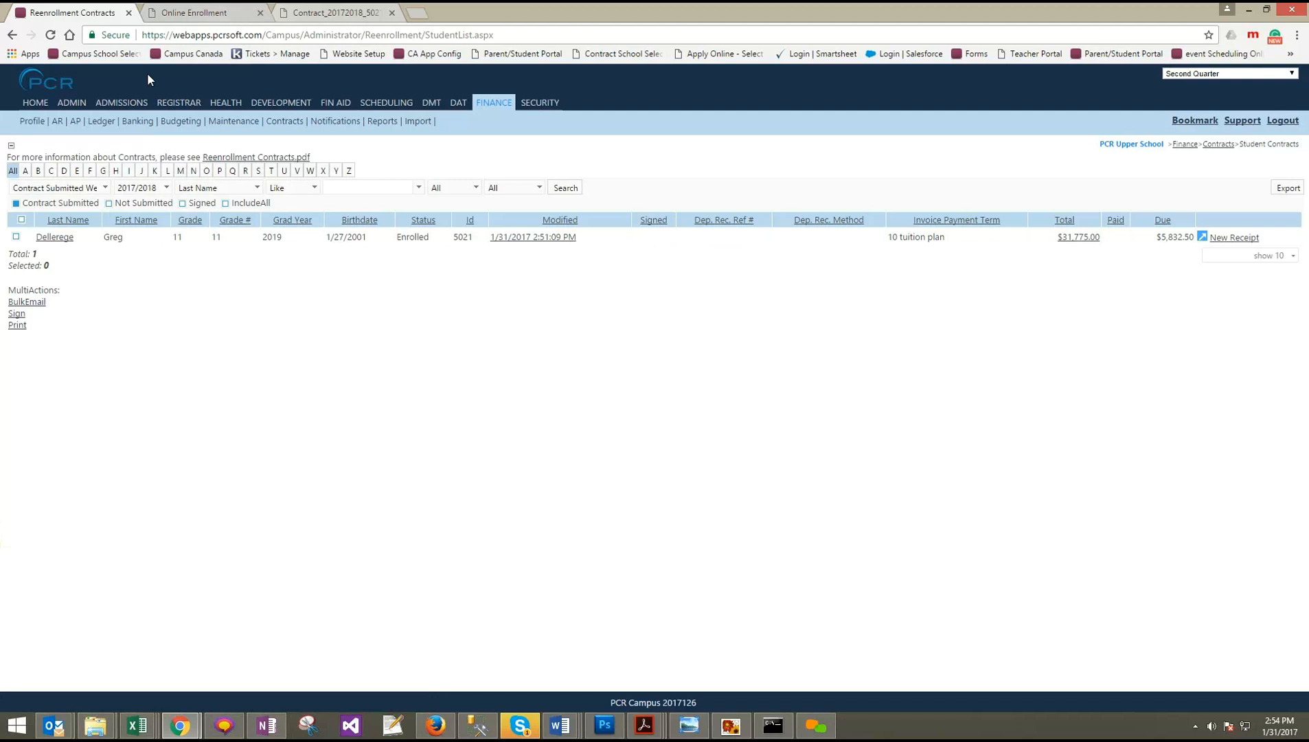
Duplicate the Reenrollment Contracts page and pull the copy out into a separate window
right_click(74, 13)
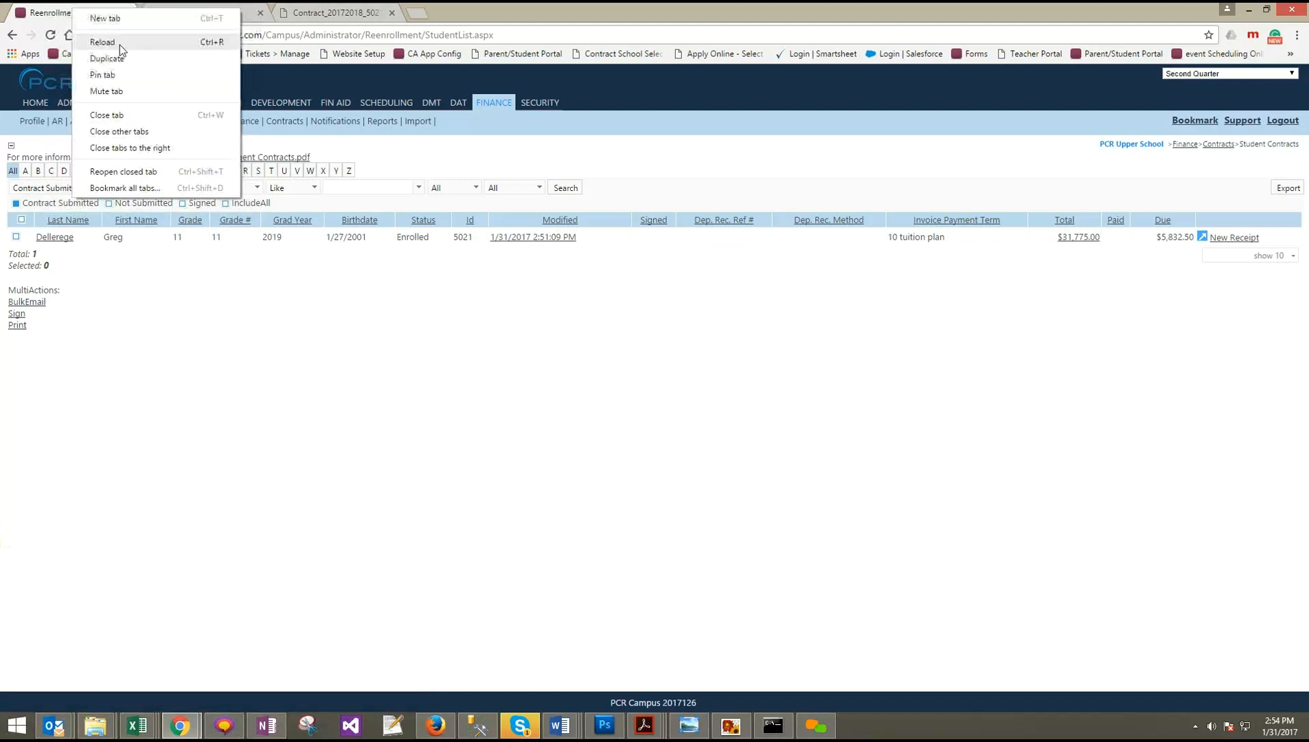
click(120, 59)
drag(227, 13, 0, 17)
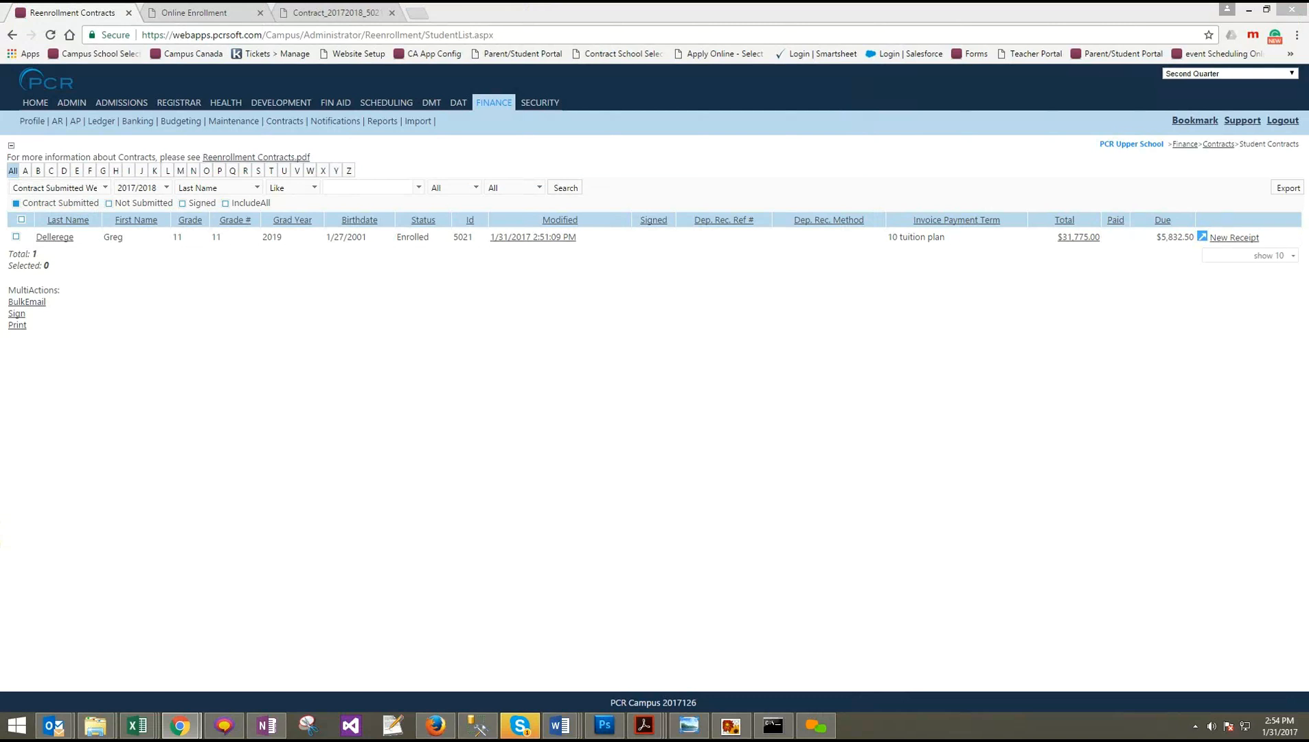
On the online enrollment Profiles page, enter the student's ID and clean that student's options, files and submit/sign/unenrolling action
click(183, 13)
click(512, 135)
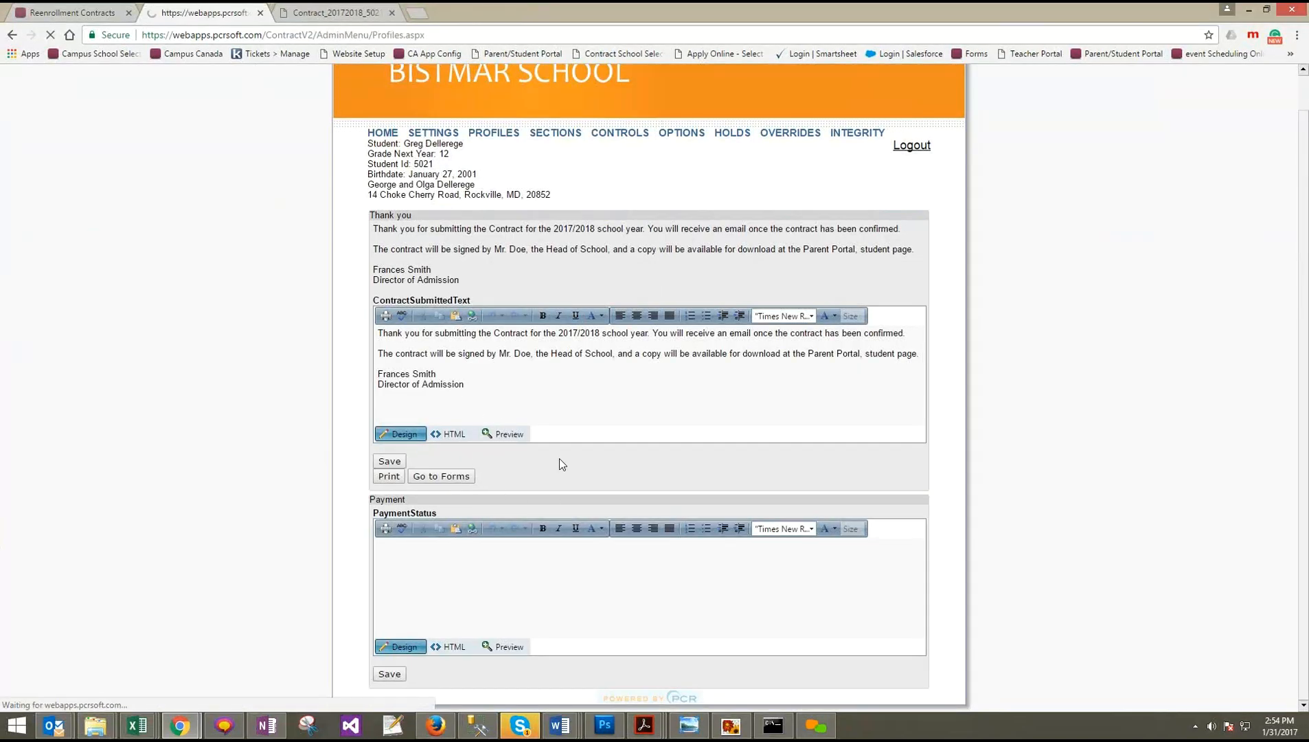
click(462, 593)
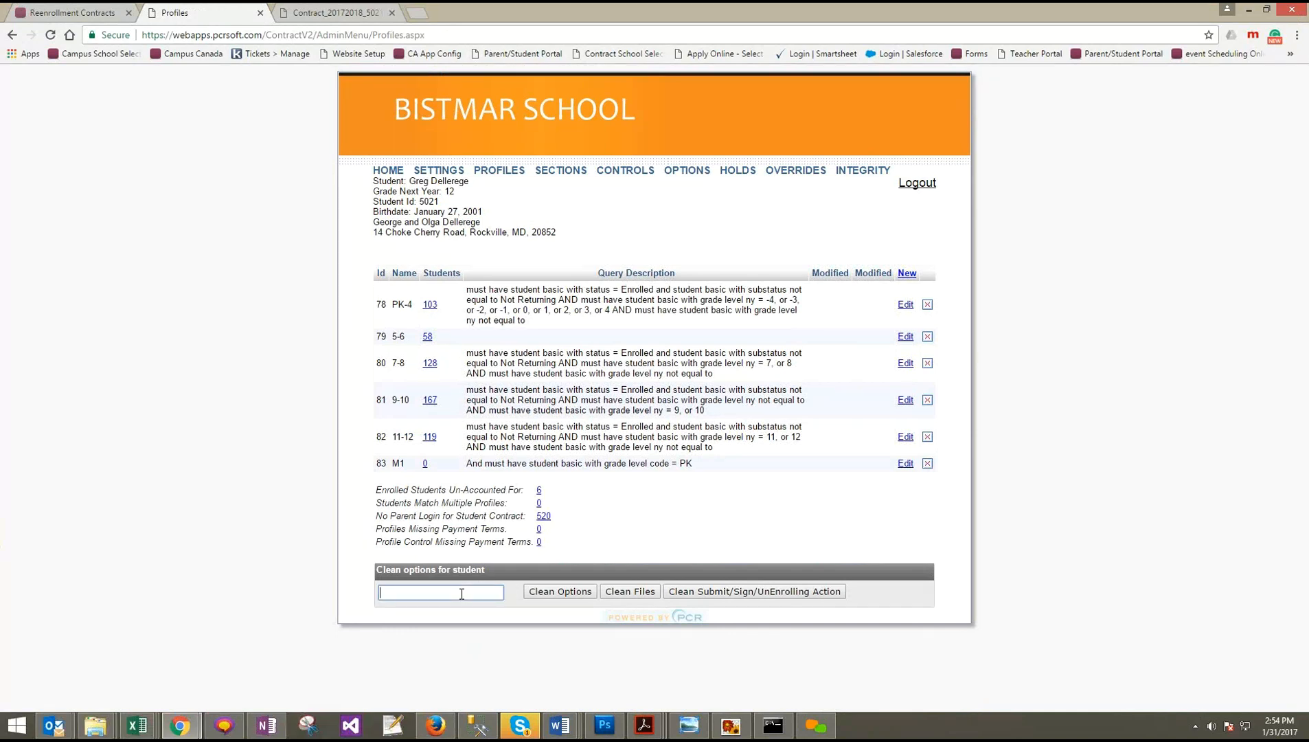
text(5021)
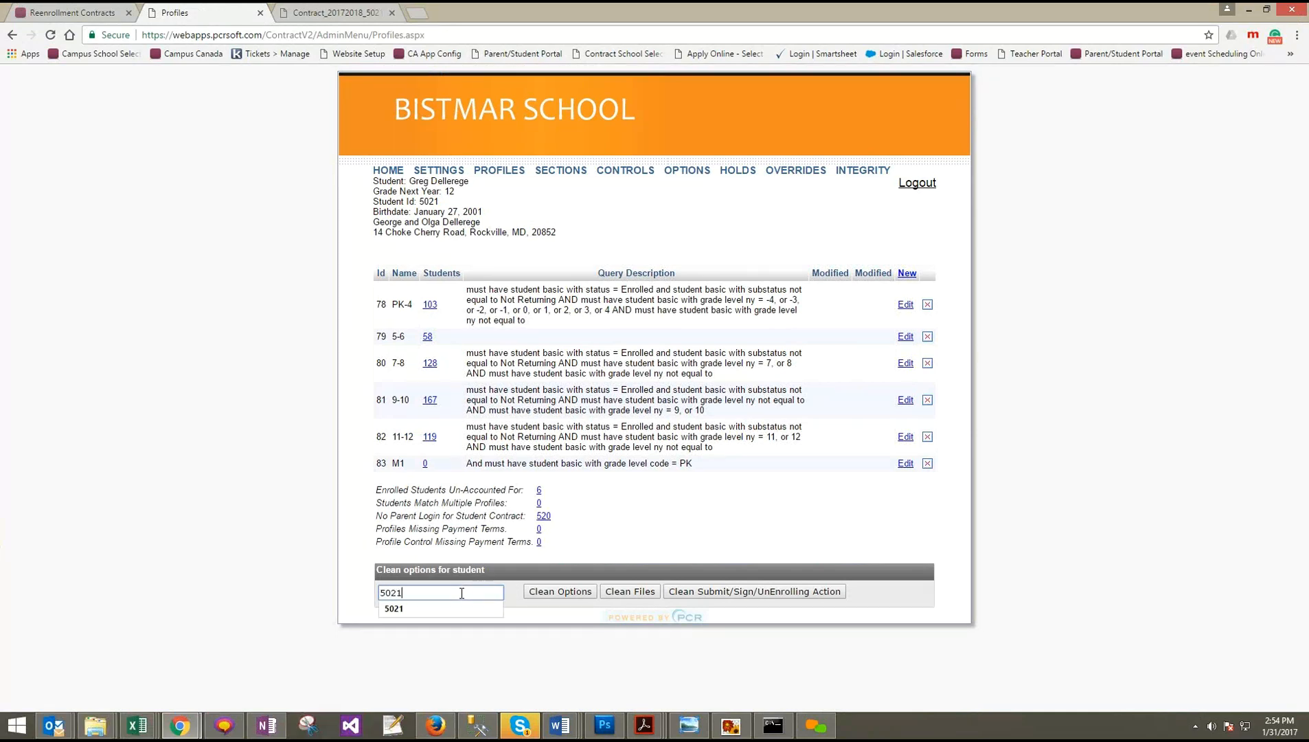
click(550, 594)
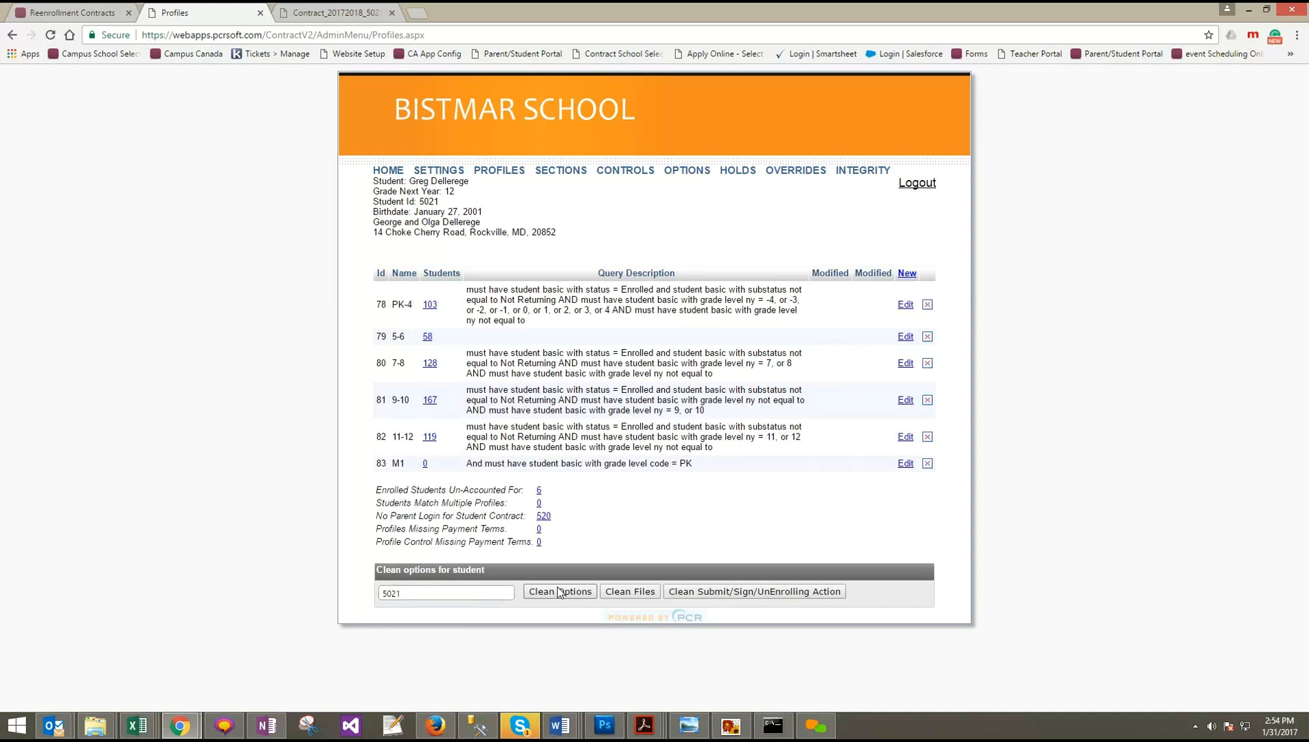
click(581, 592)
click(652, 601)
click(733, 596)
Return to the online enrollment home page, select the grade 12 student and go to that student's contract
click(390, 171)
scroll(837, 522, down, 2)
scroll(837, 521, down, 1)
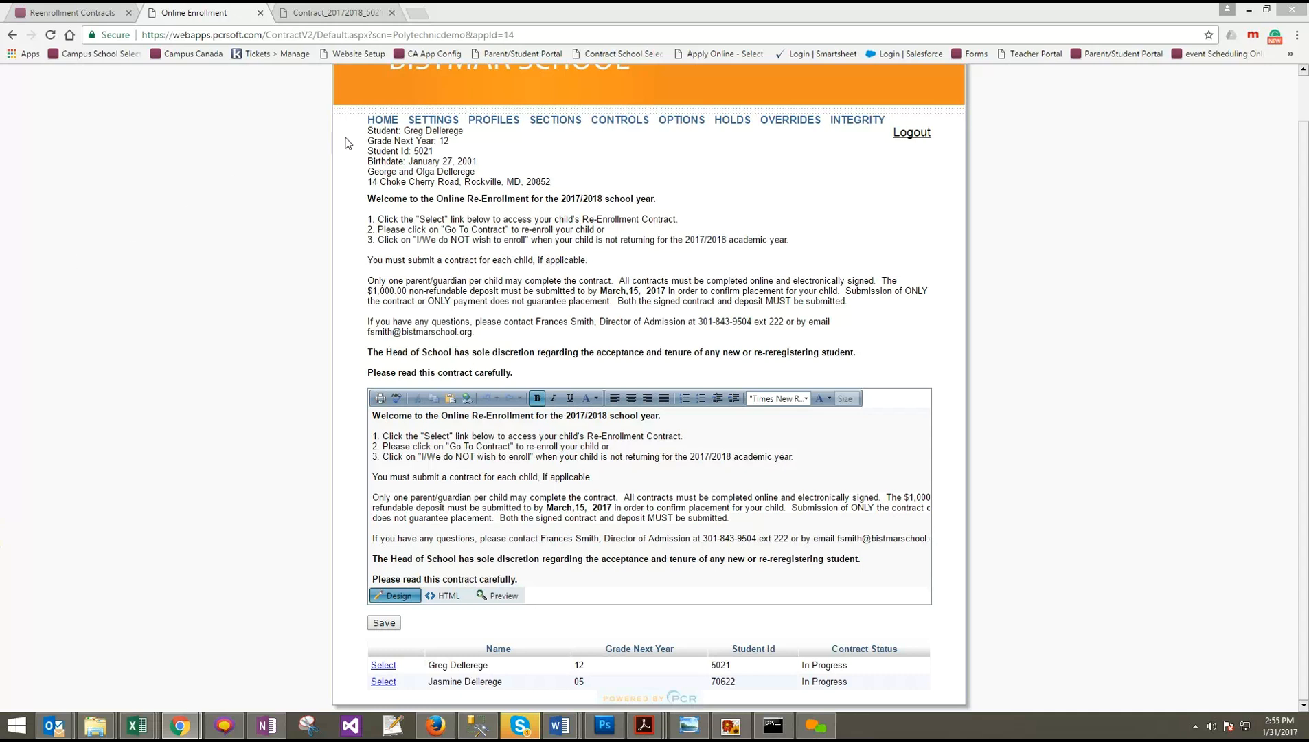
click(378, 124)
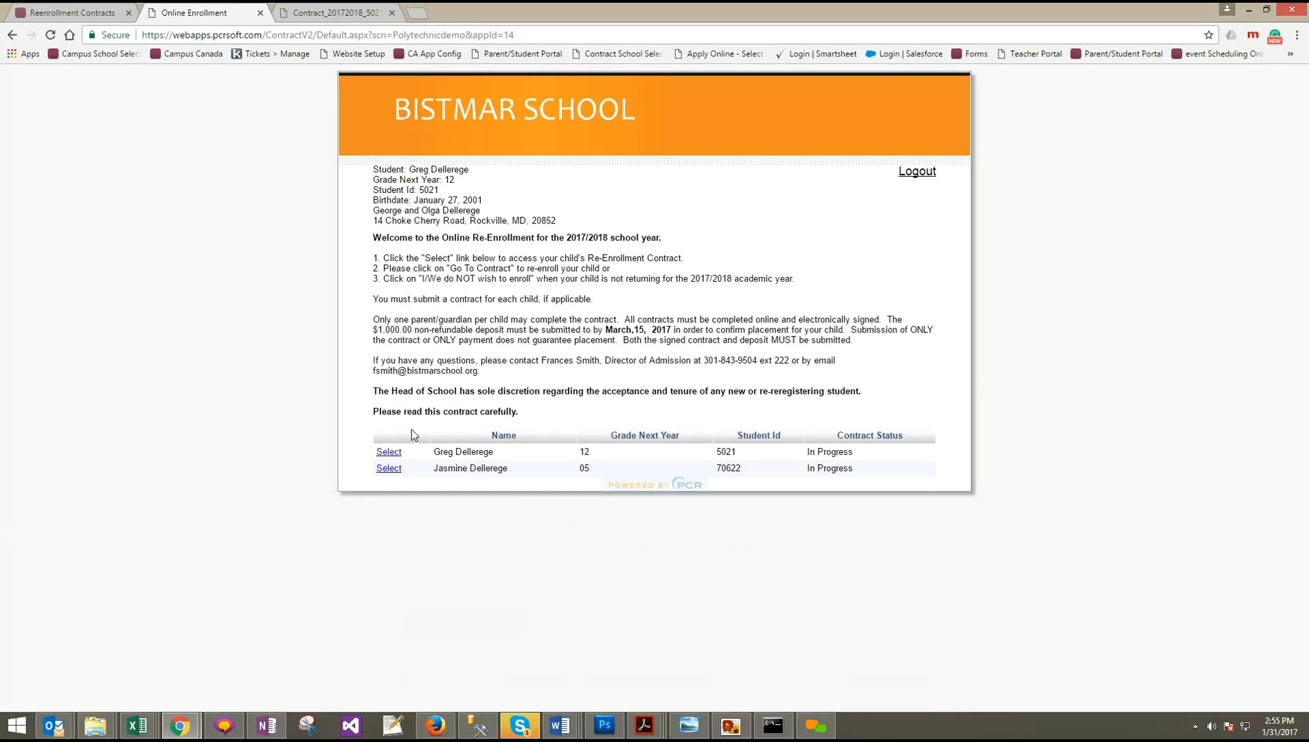
click(390, 454)
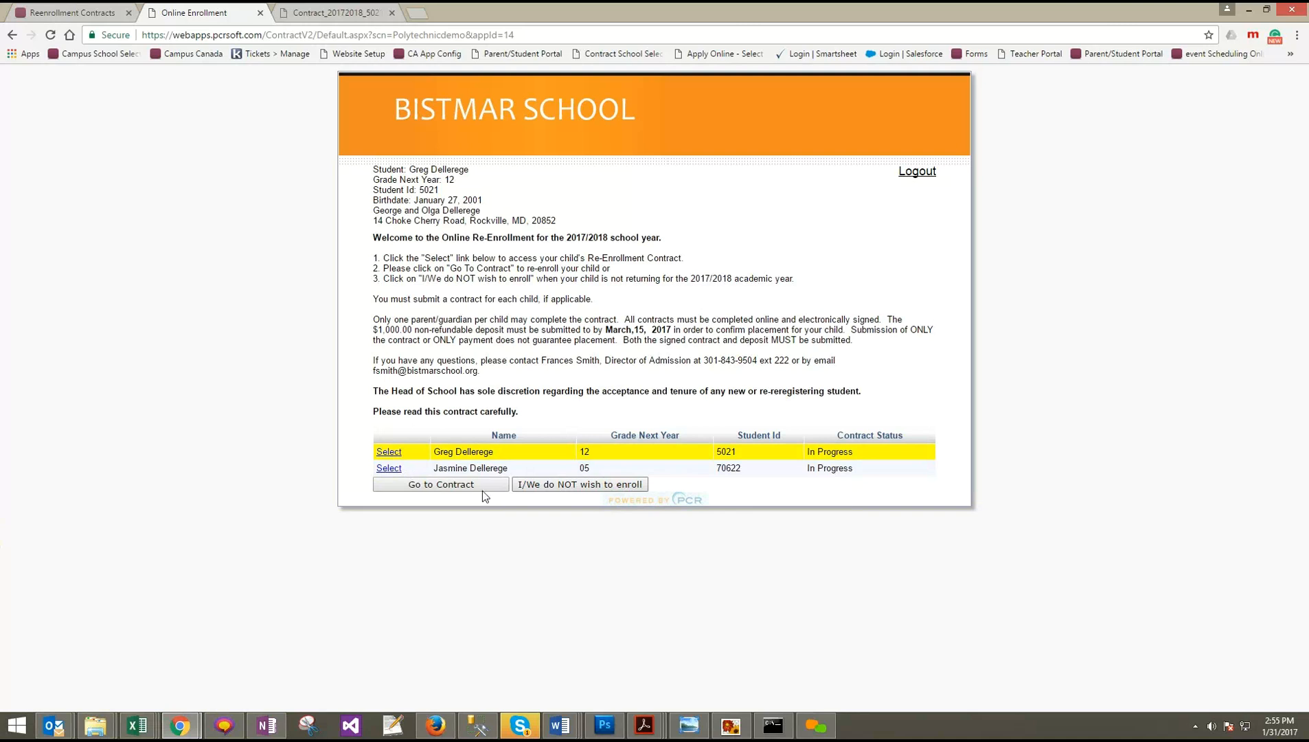
click(446, 487)
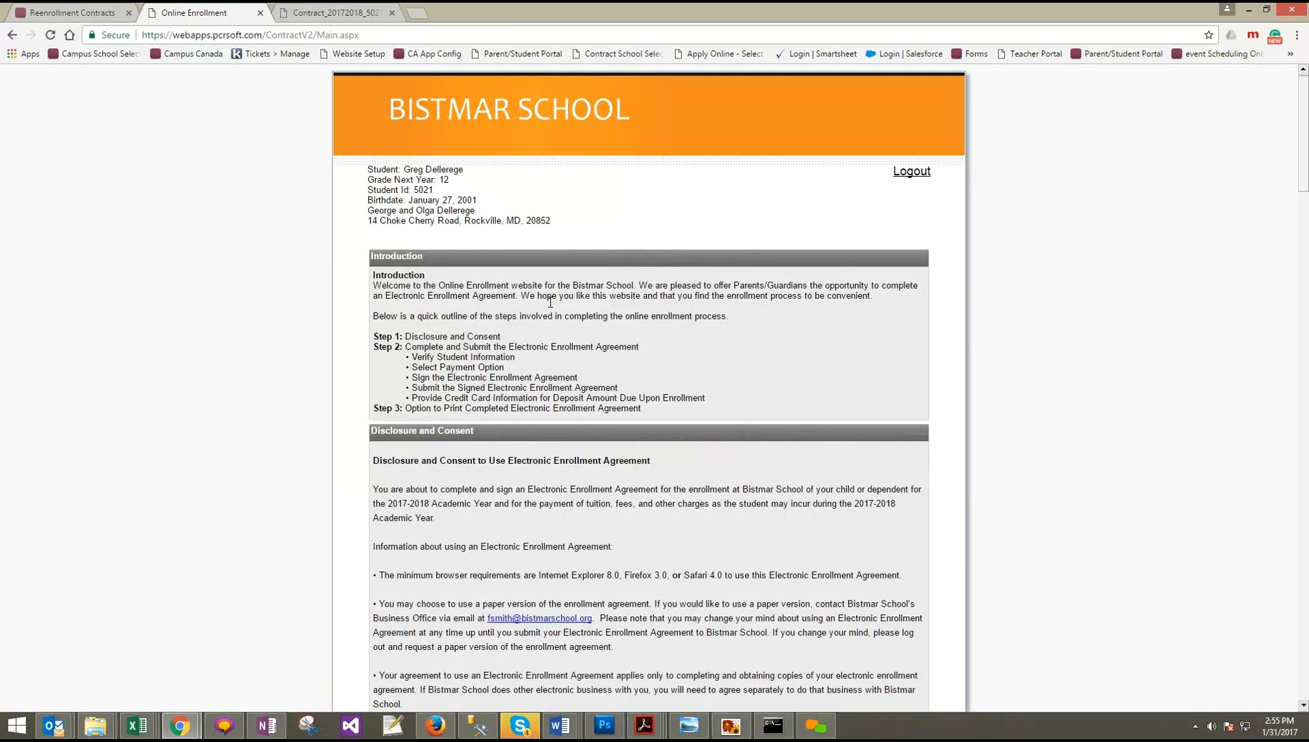
Agree to use the Electronic Enrollment Agreement, choose Semi-Annual Payment and tick the payment option agreement
scroll(550, 303, down, 7)
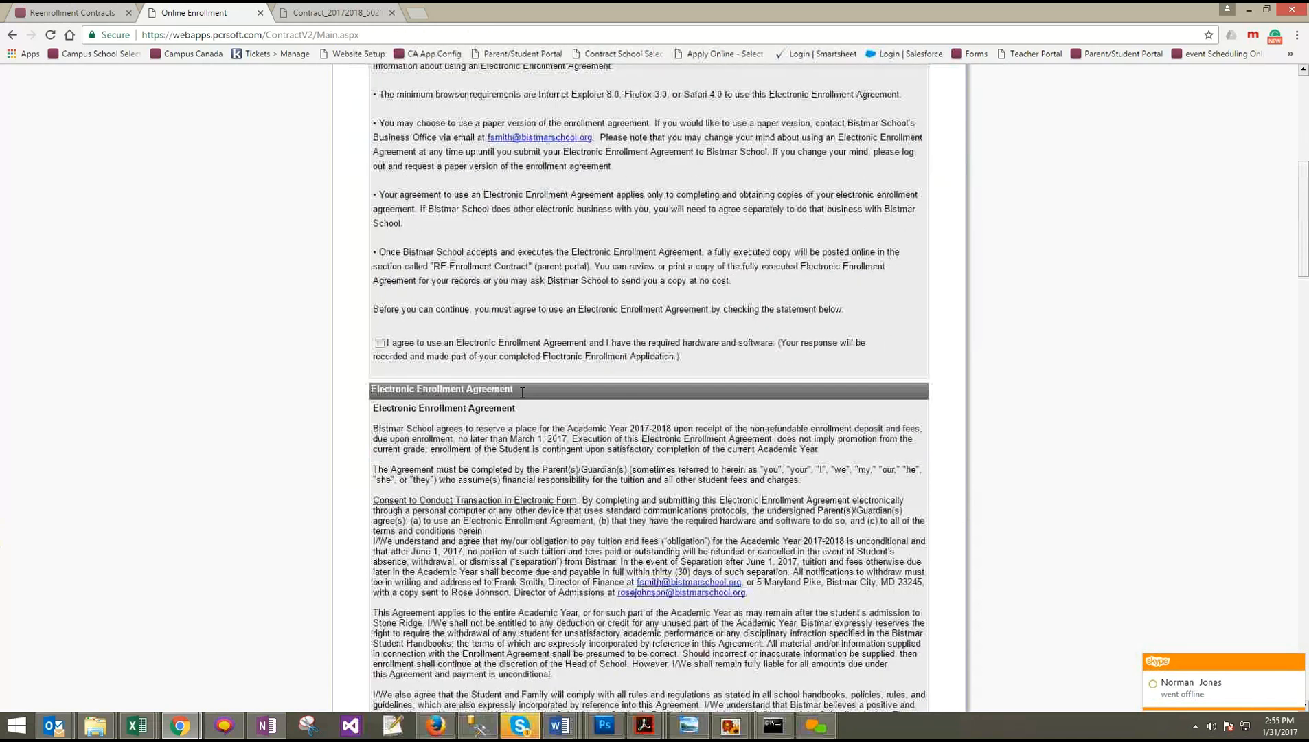
scroll(522, 392, down, 1)
click(379, 279)
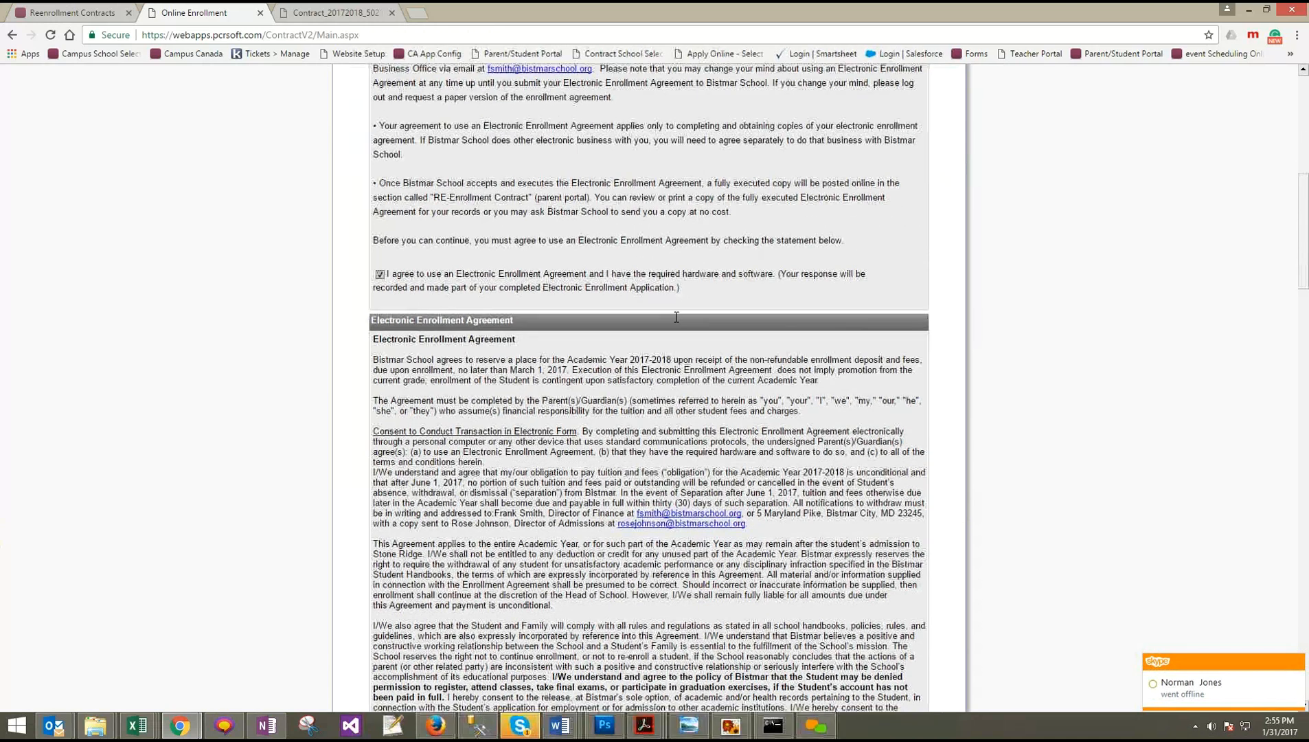
scroll(501, 406, down, 5)
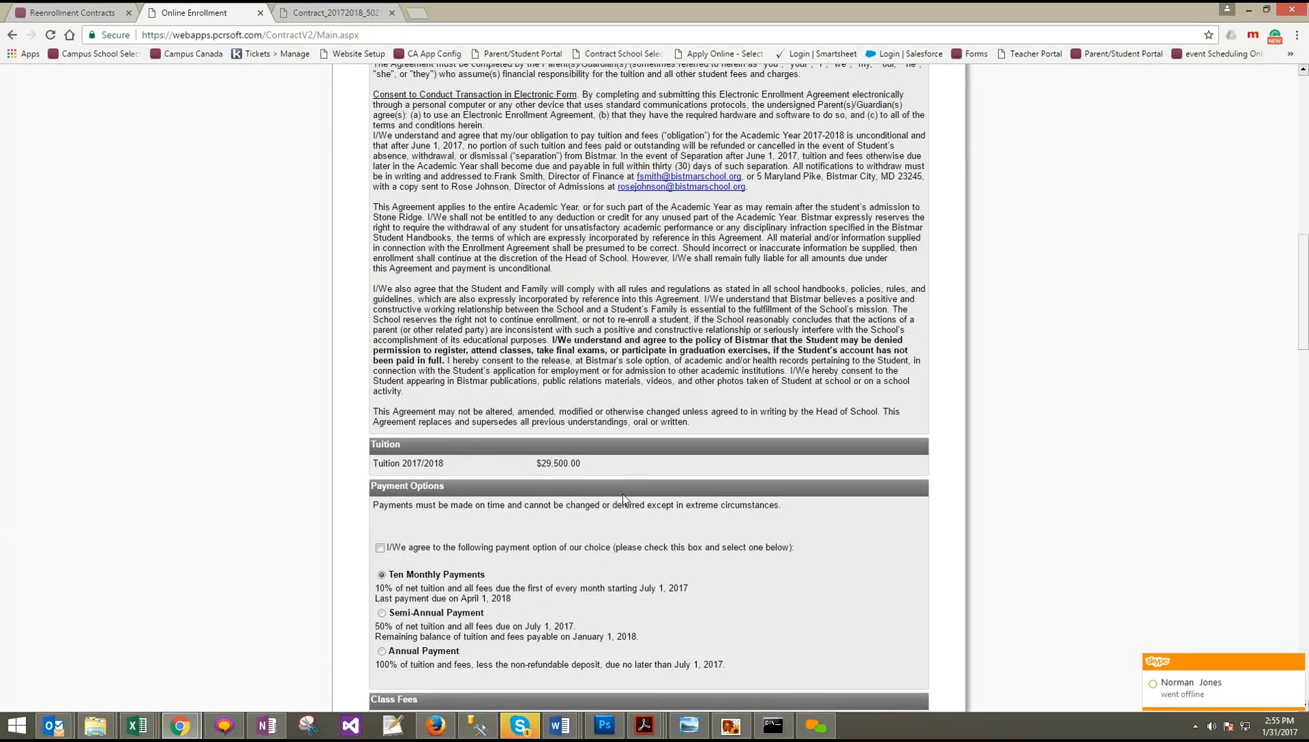
click(382, 613)
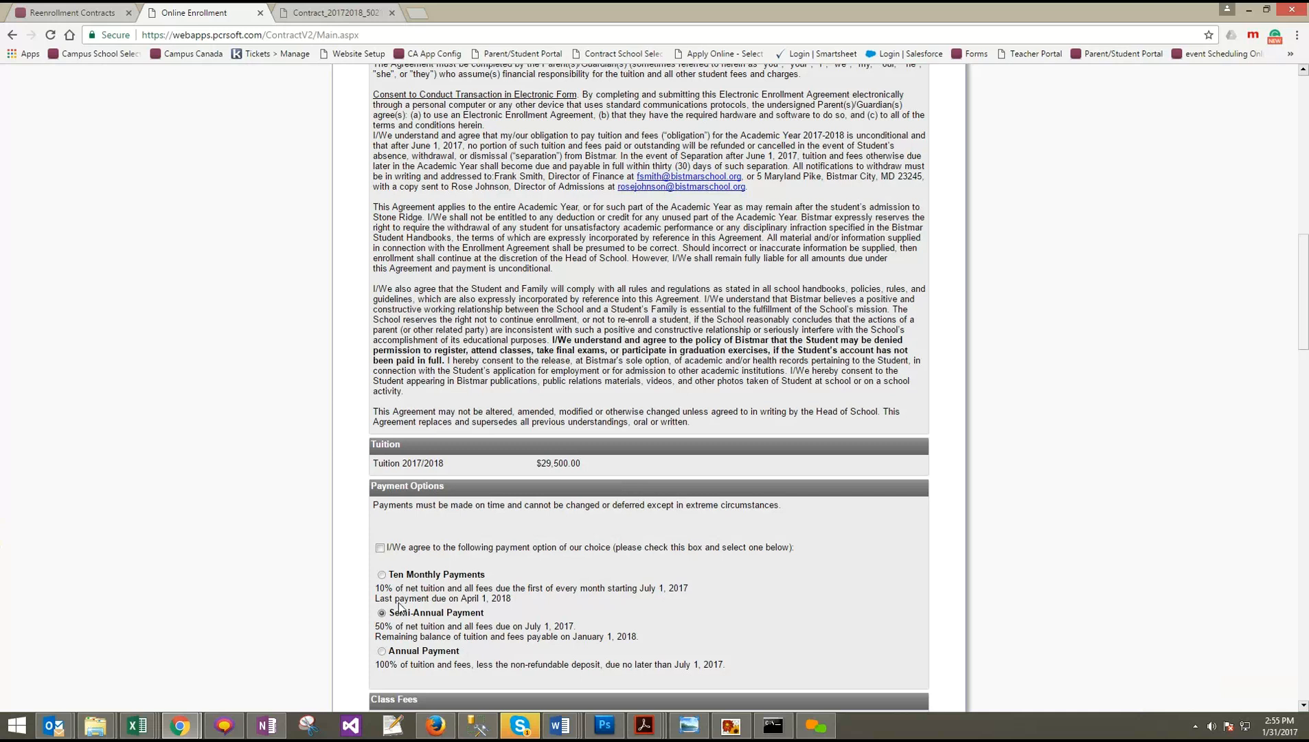
click(381, 548)
Decline Sage Lunch for the 2017/2018 school year and opt in to the Bistmar Tuition Refund Plan
scroll(523, 564, down, 1)
scroll(550, 553, down, 3)
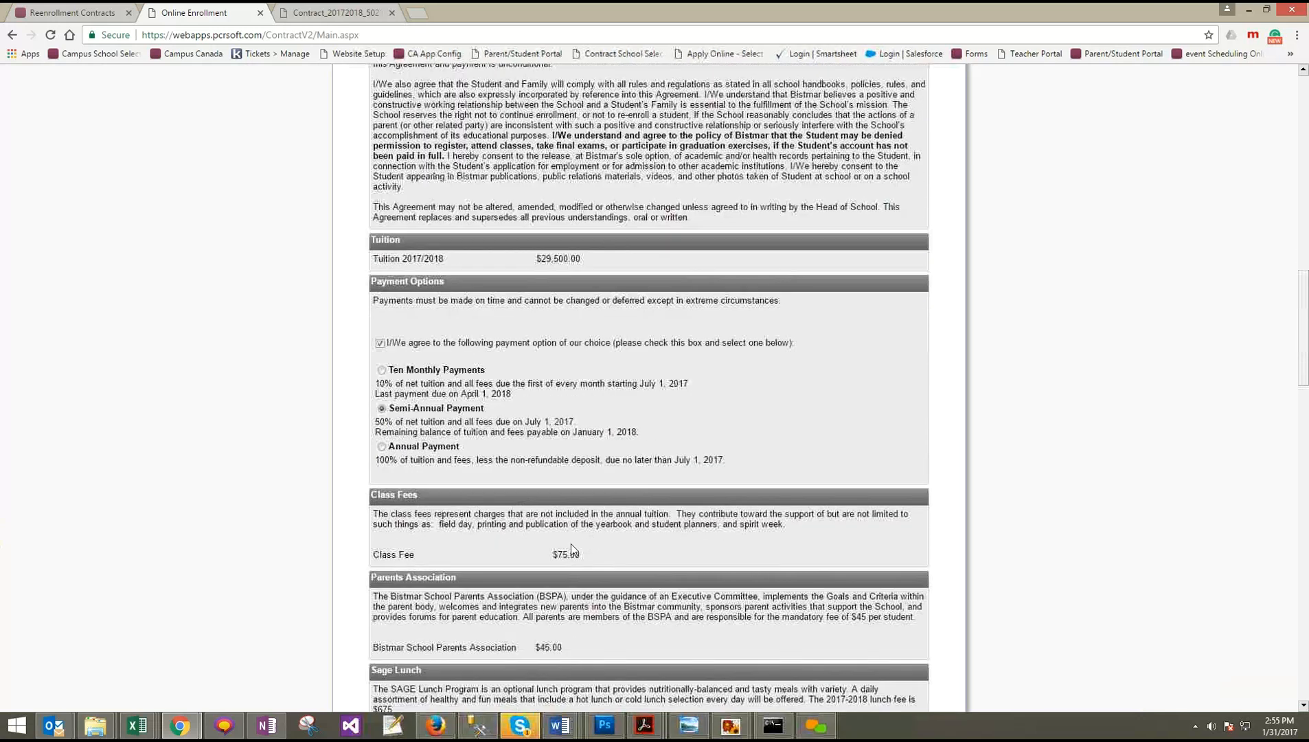
scroll(570, 543, down, 2)
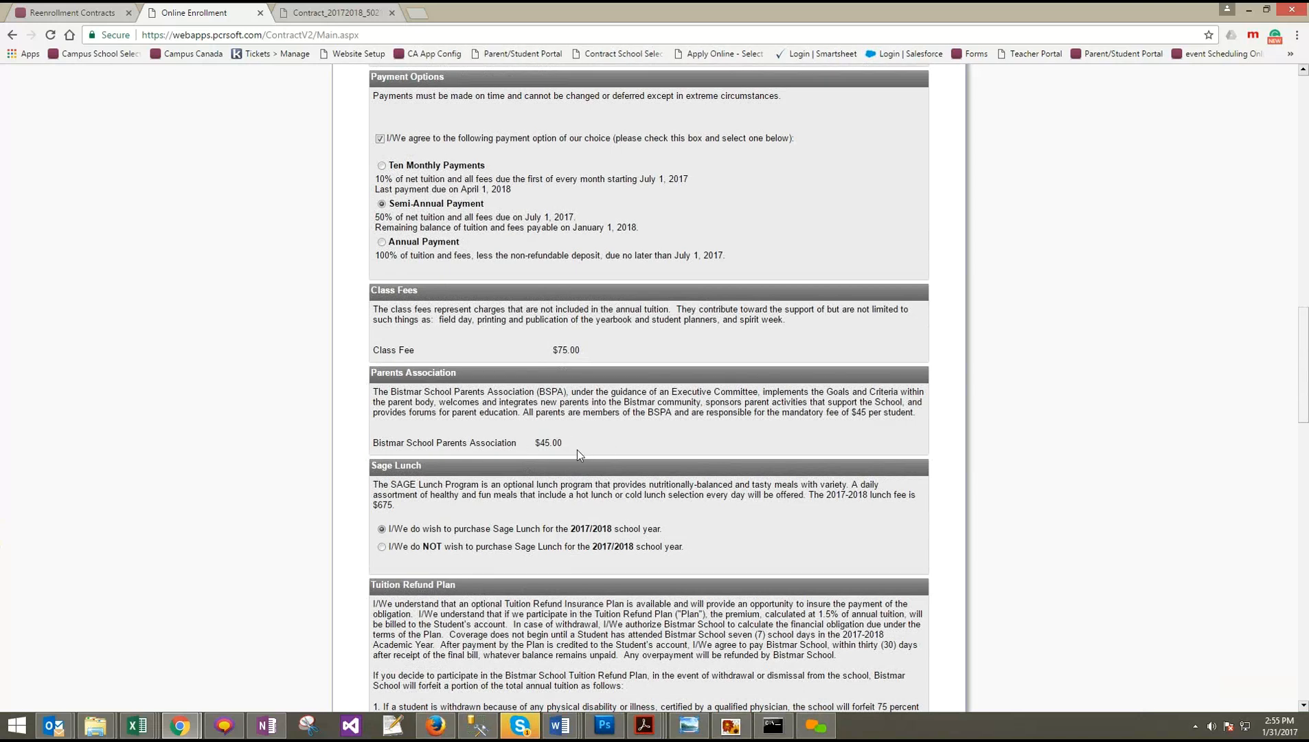
scroll(565, 449, down, 1)
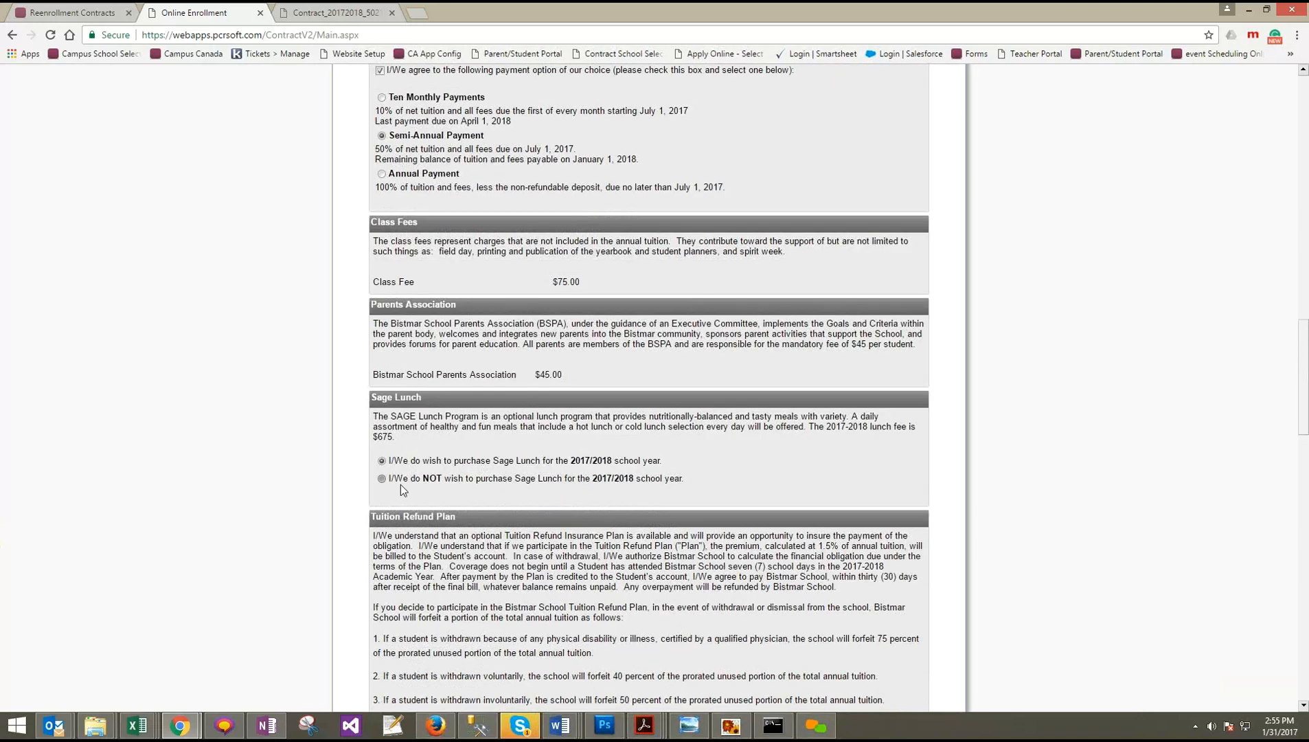
click(382, 479)
scroll(776, 450, down, 3)
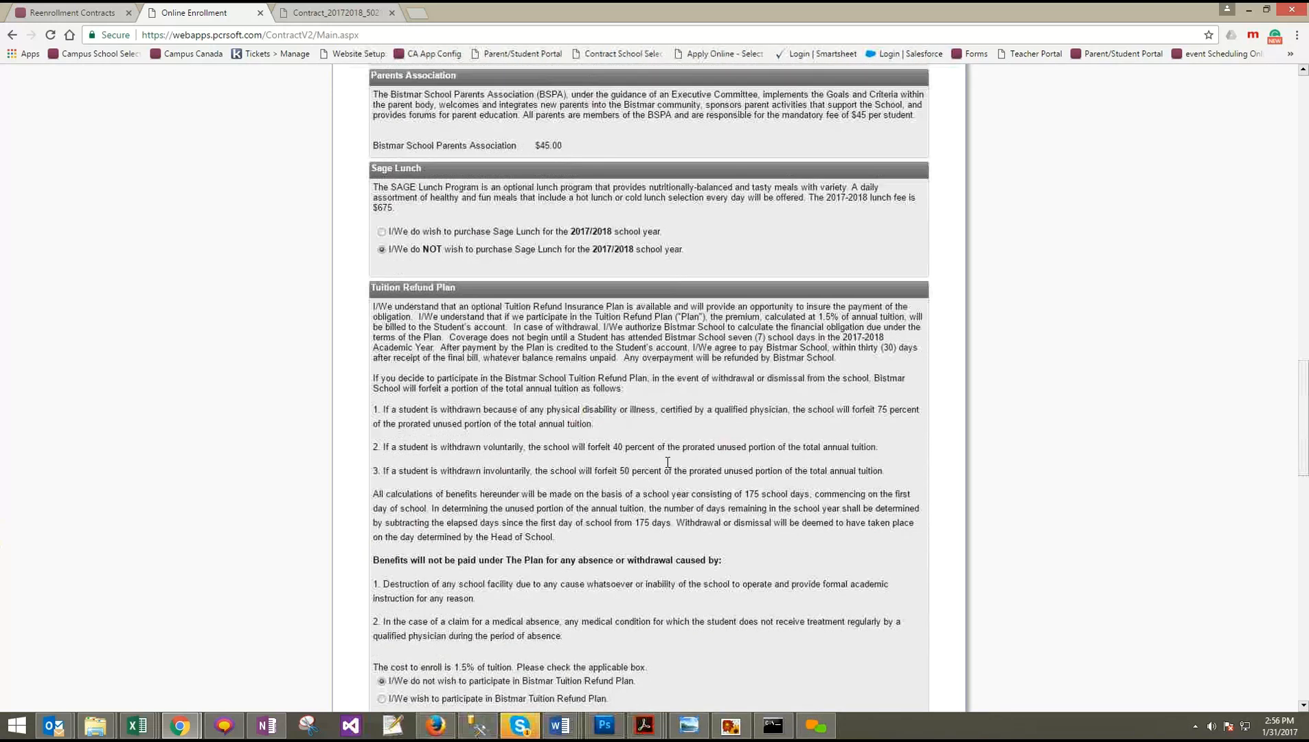
scroll(668, 461, down, 3)
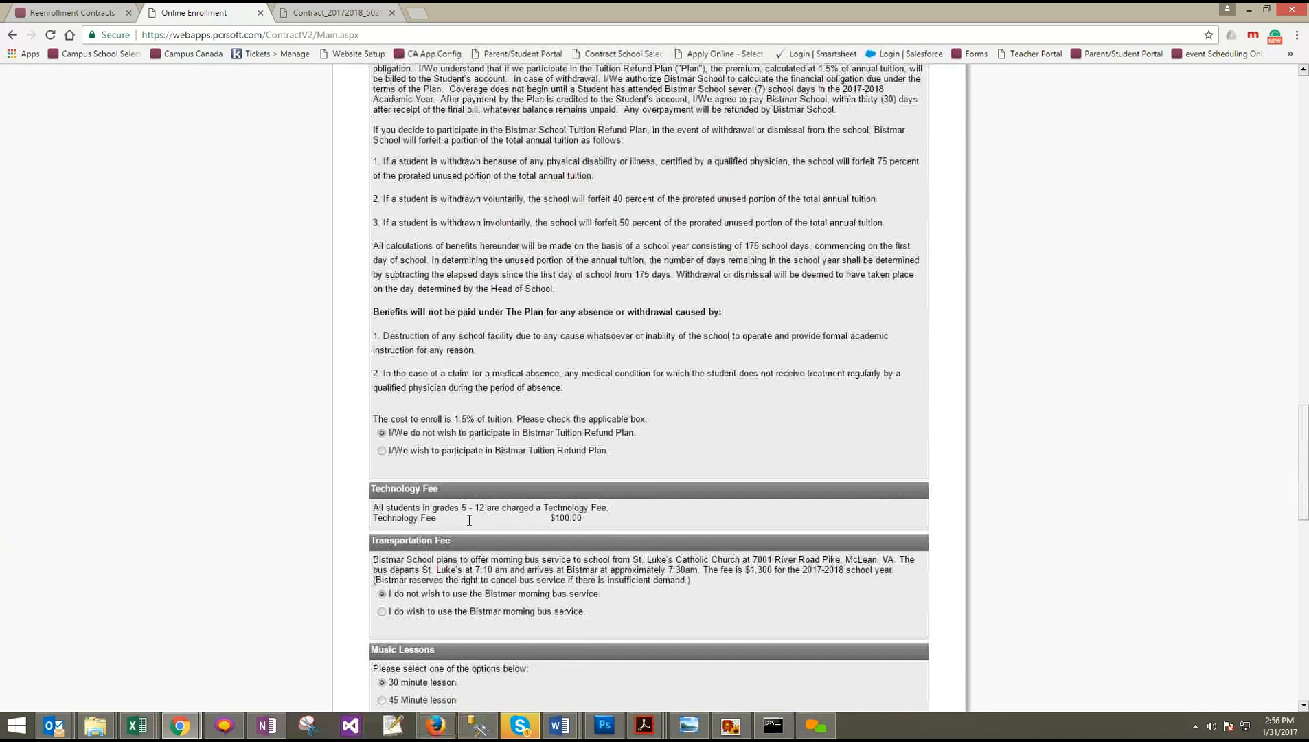
click(382, 450)
Switch Music Lessons to the 45 Minute lesson and back to the 30 minute lesson
scroll(687, 412, down, 1)
scroll(695, 427, down, 1)
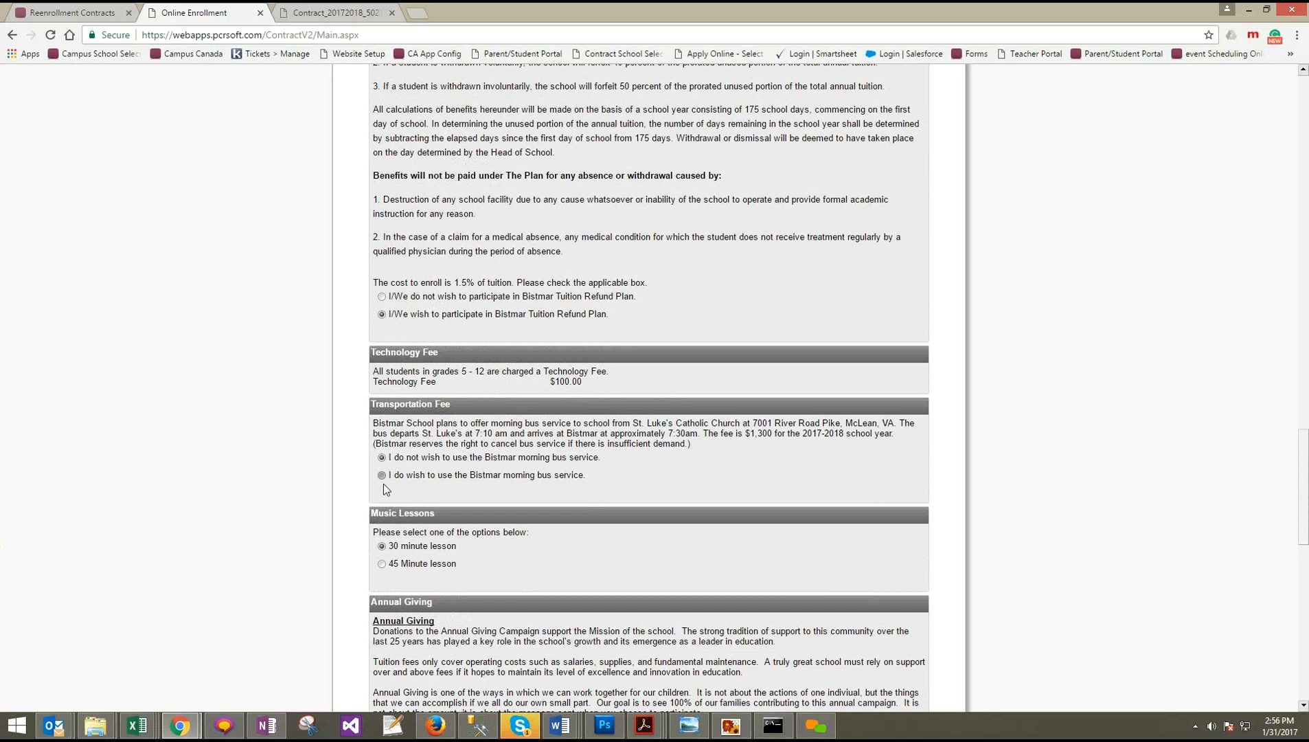
scroll(464, 546, down, 1)
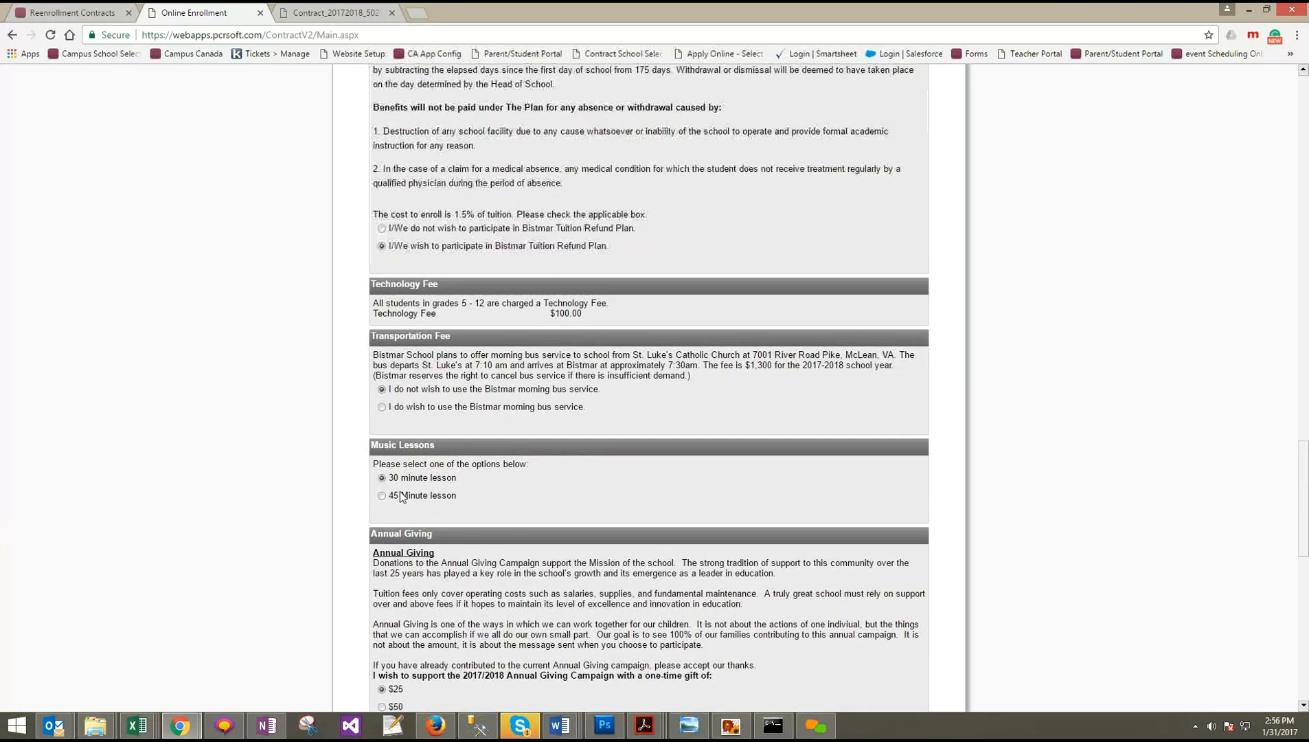
click(382, 495)
scroll(502, 471, down, 2)
click(382, 340)
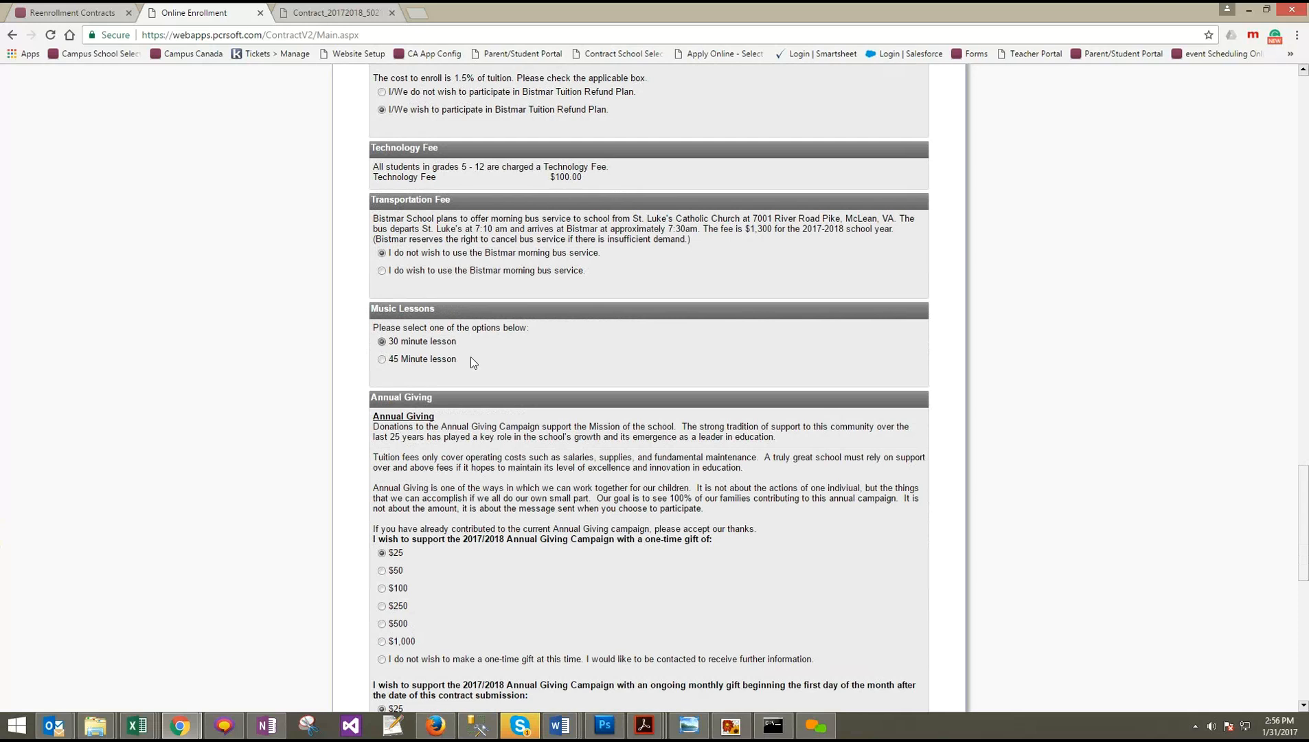
Tick the financial responsibility acknowledgement, sign for Parent 1 as "Test", and submit the contract through the fee summary
scroll(562, 358, down, 2)
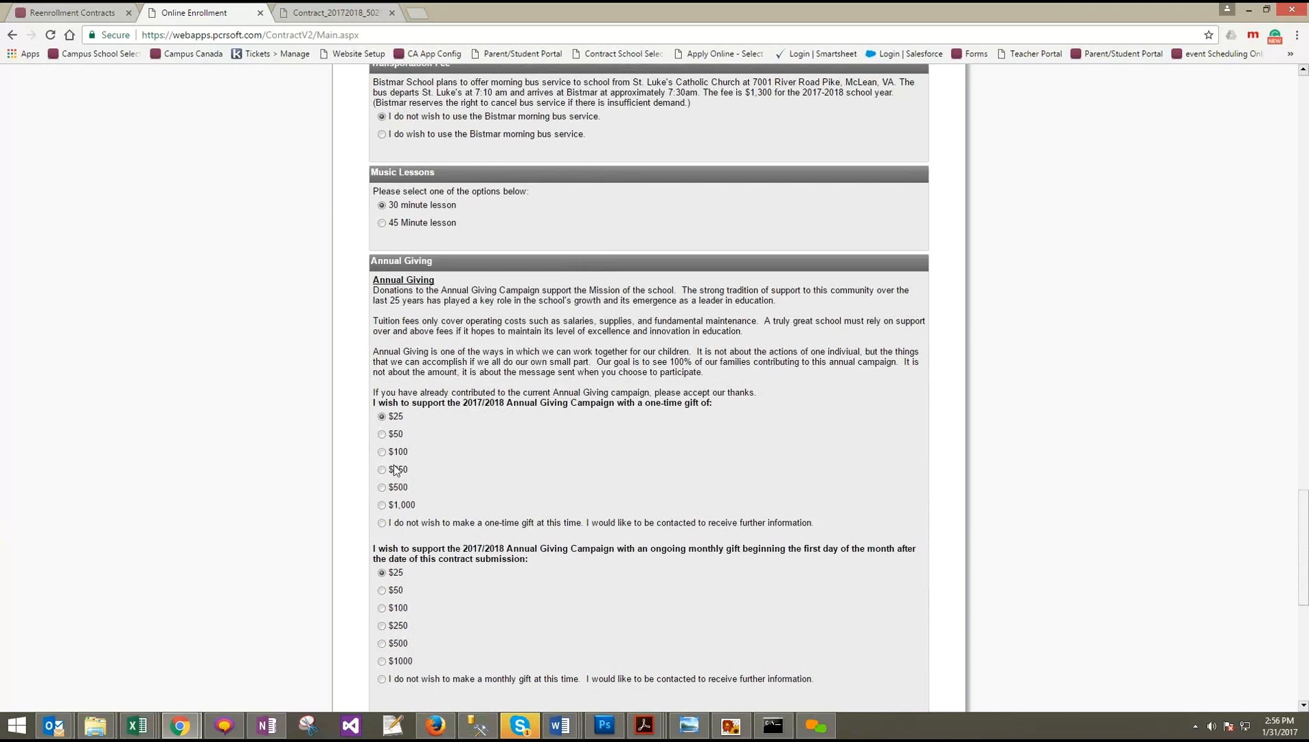
scroll(526, 441, down, 6)
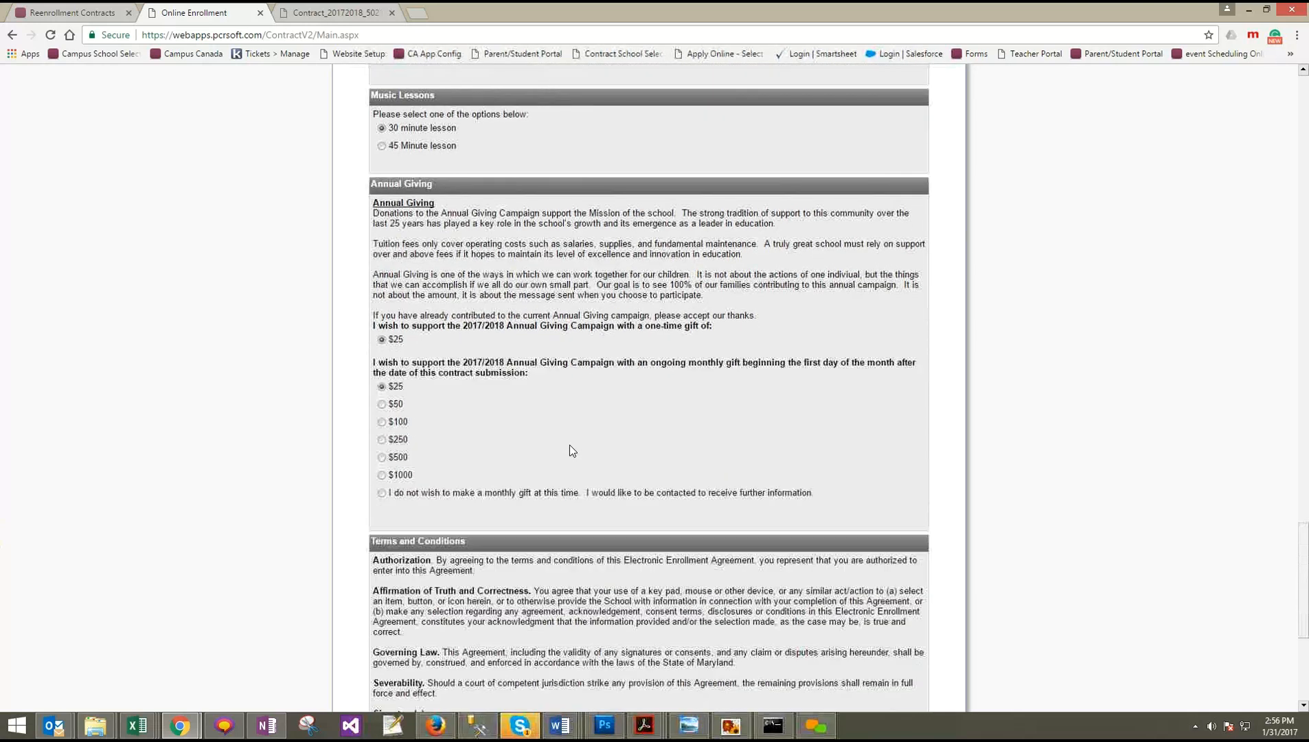
scroll(569, 441, down, 2)
click(380, 556)
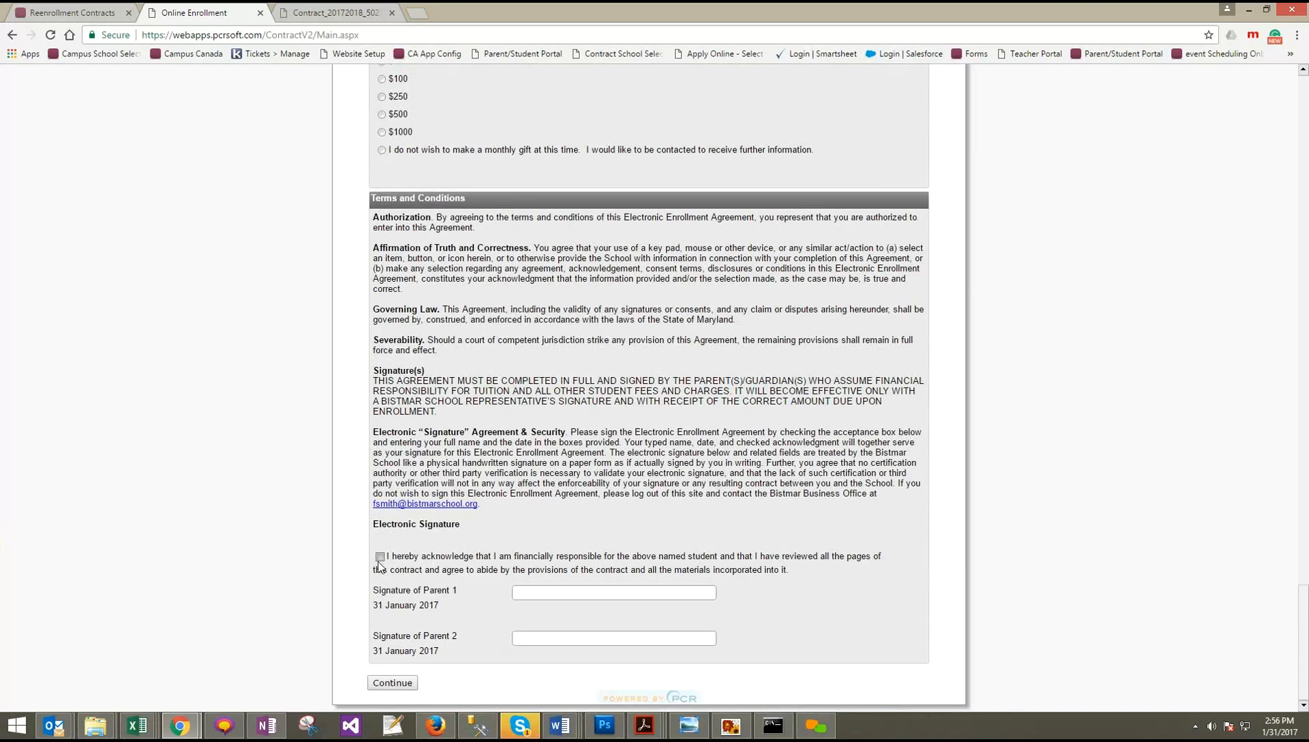
click(549, 591)
text(Test)
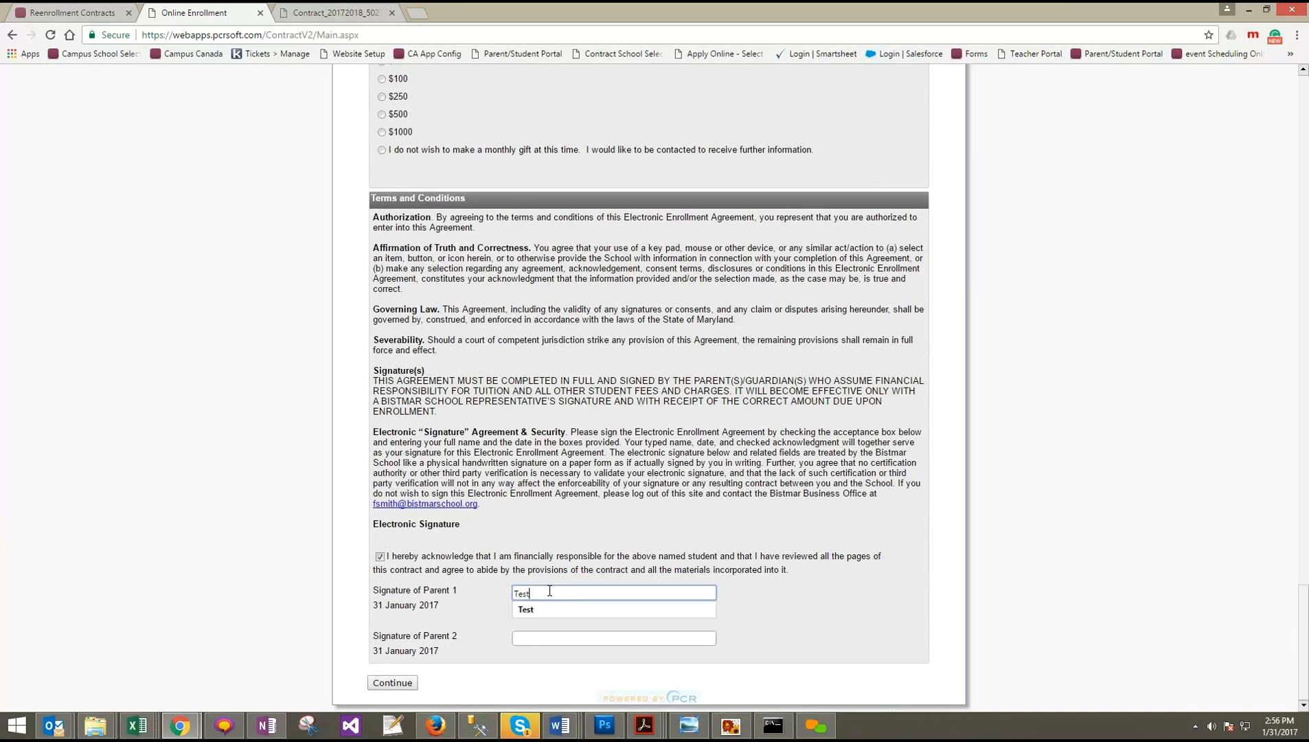
click(533, 611)
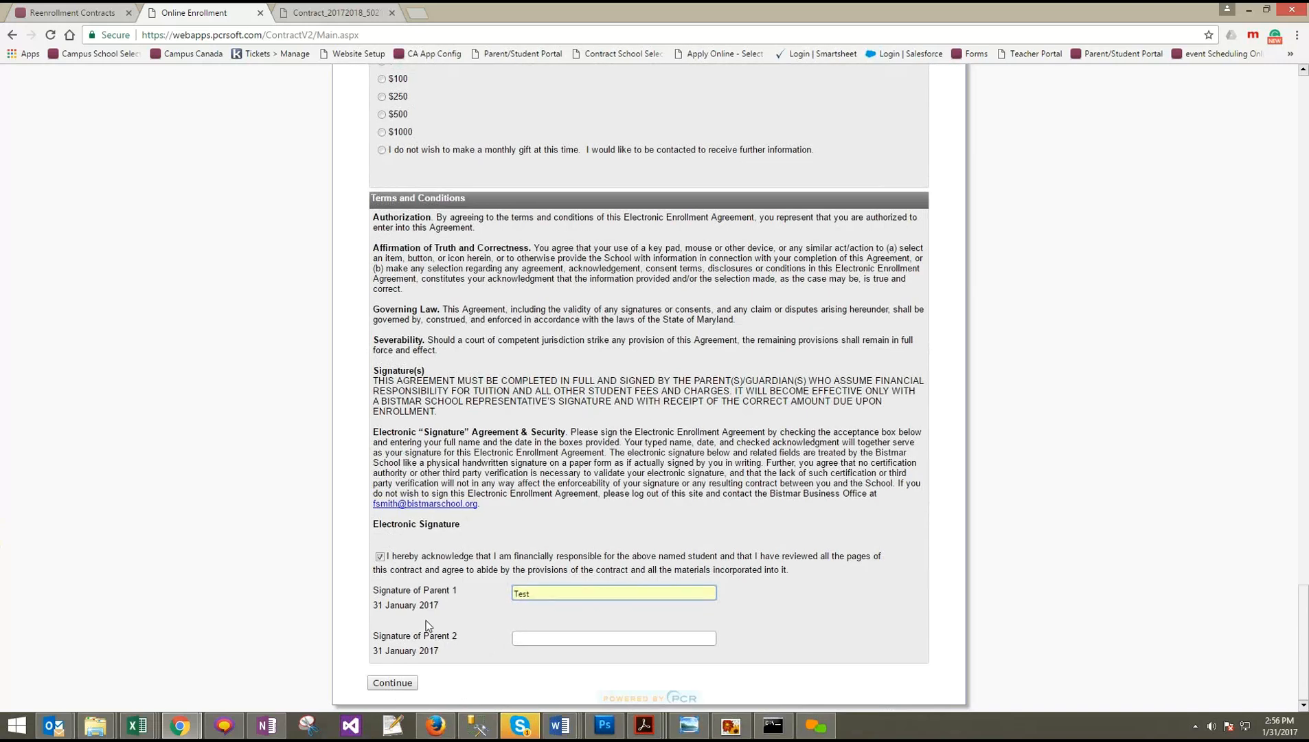
click(403, 681)
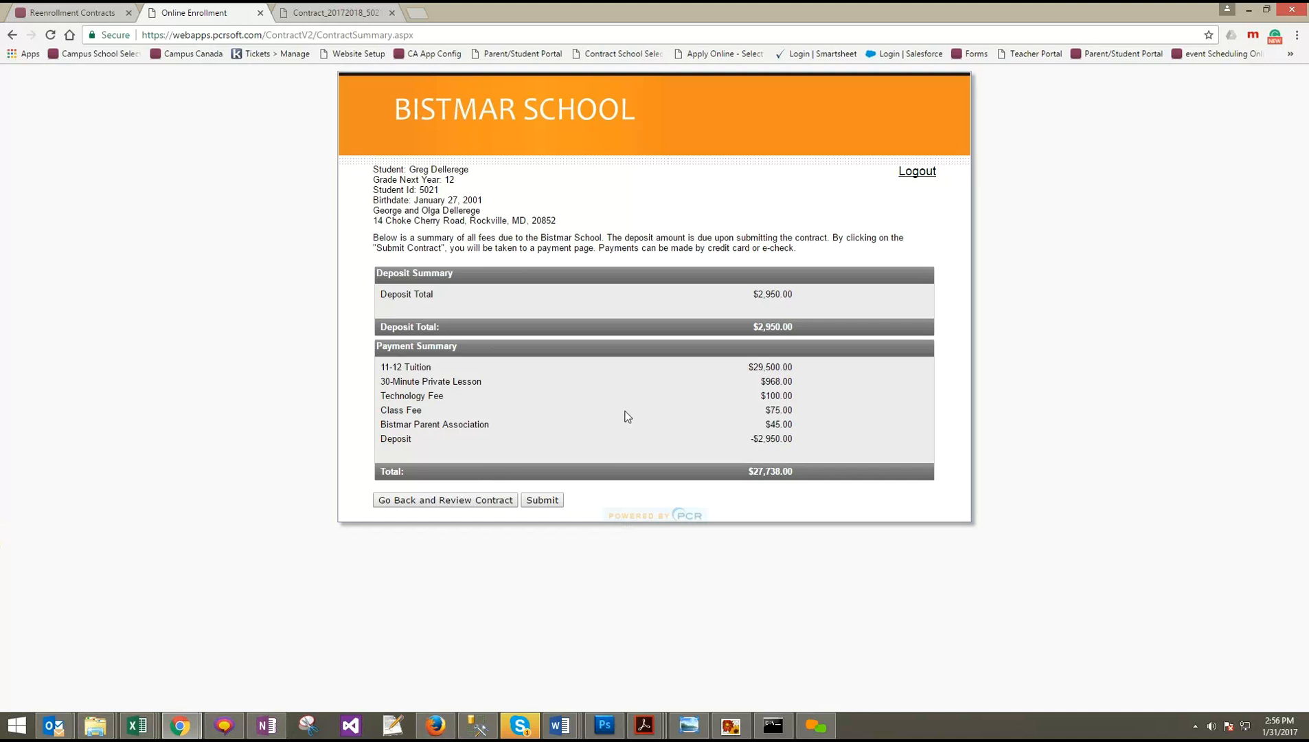
click(543, 500)
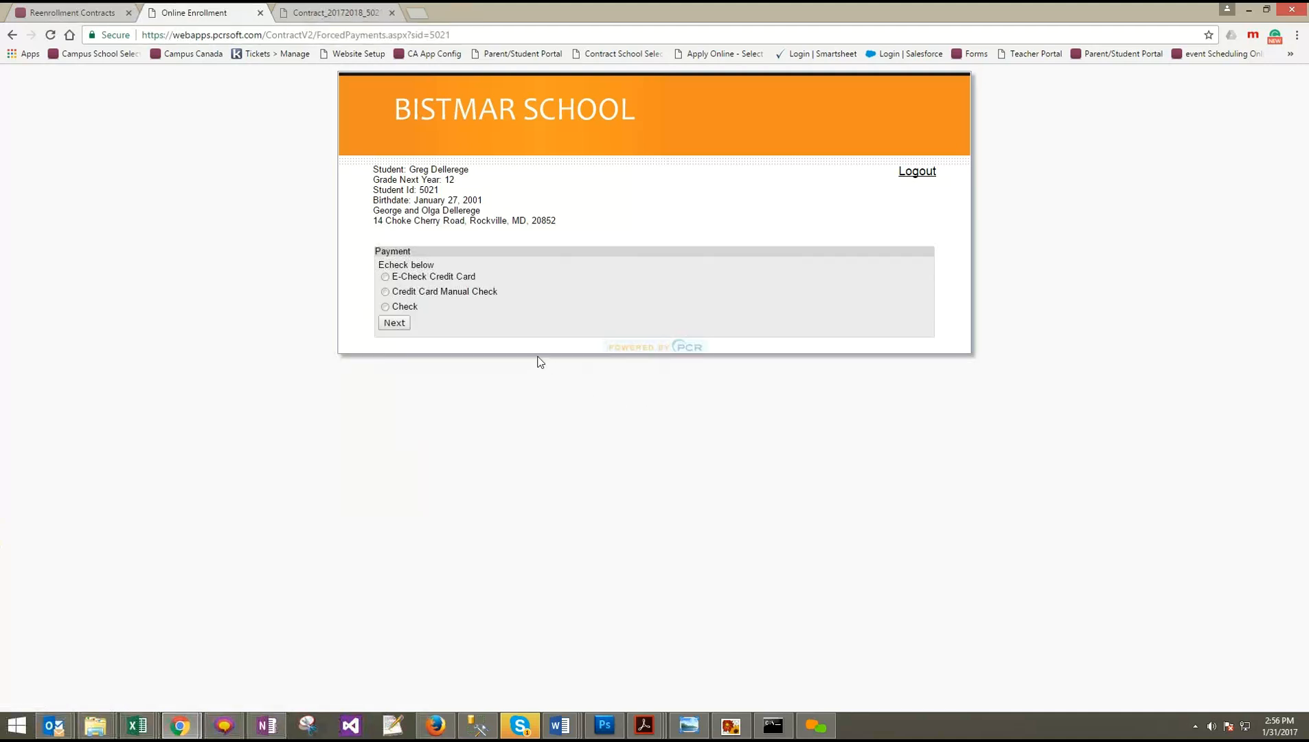
Open the credit card payment form for the deposit and go back to the payment method choices
click(396, 279)
click(419, 281)
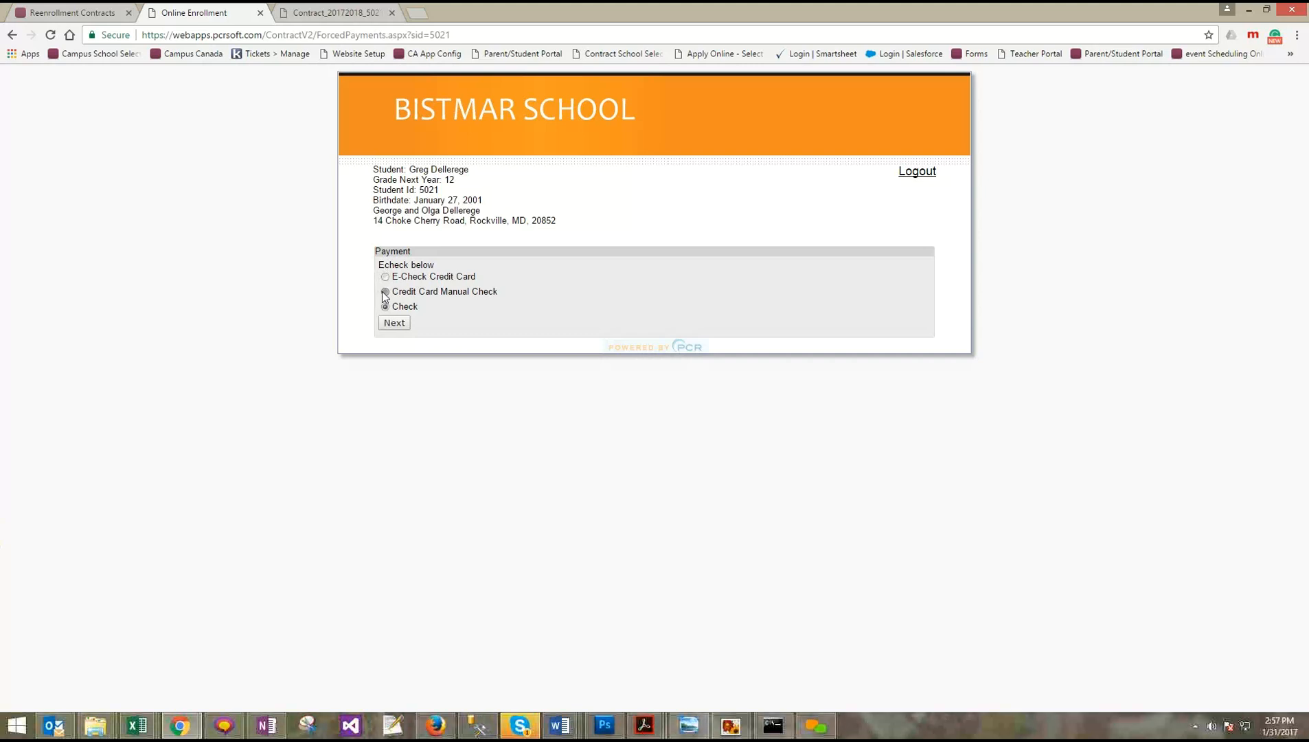
click(390, 326)
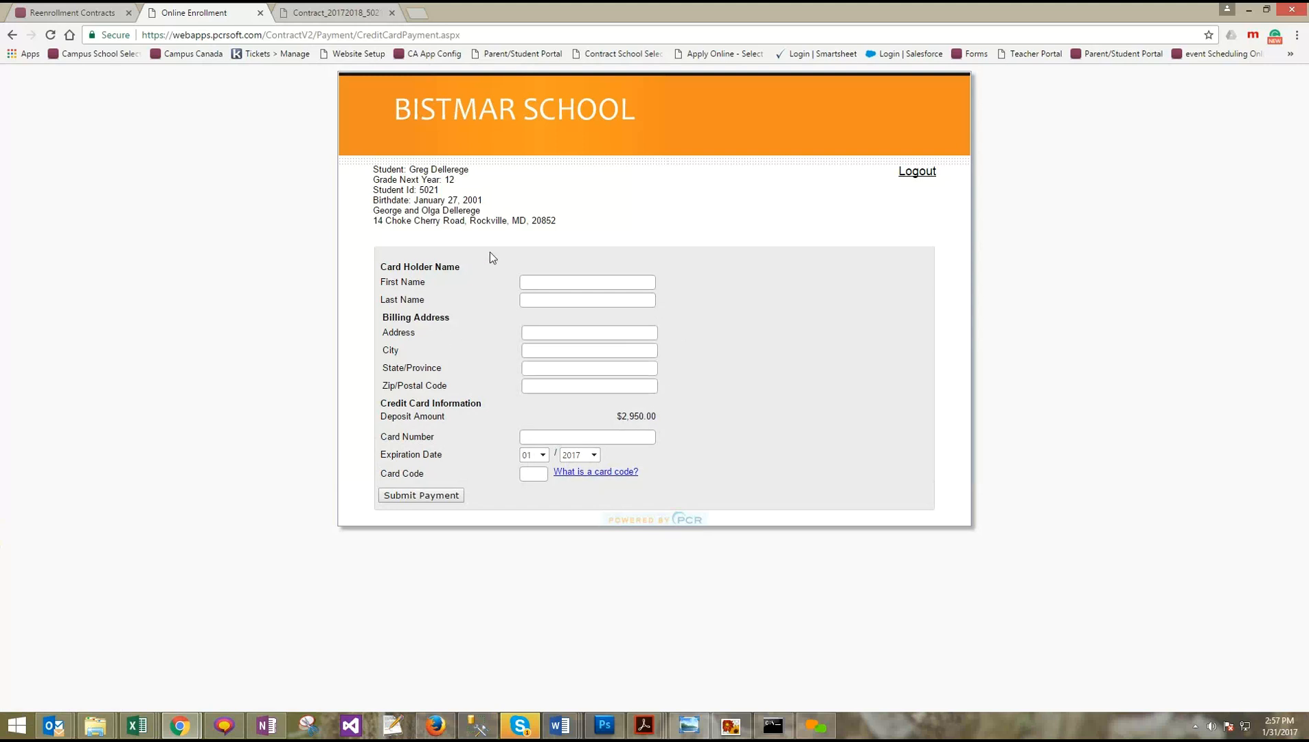
click(13, 35)
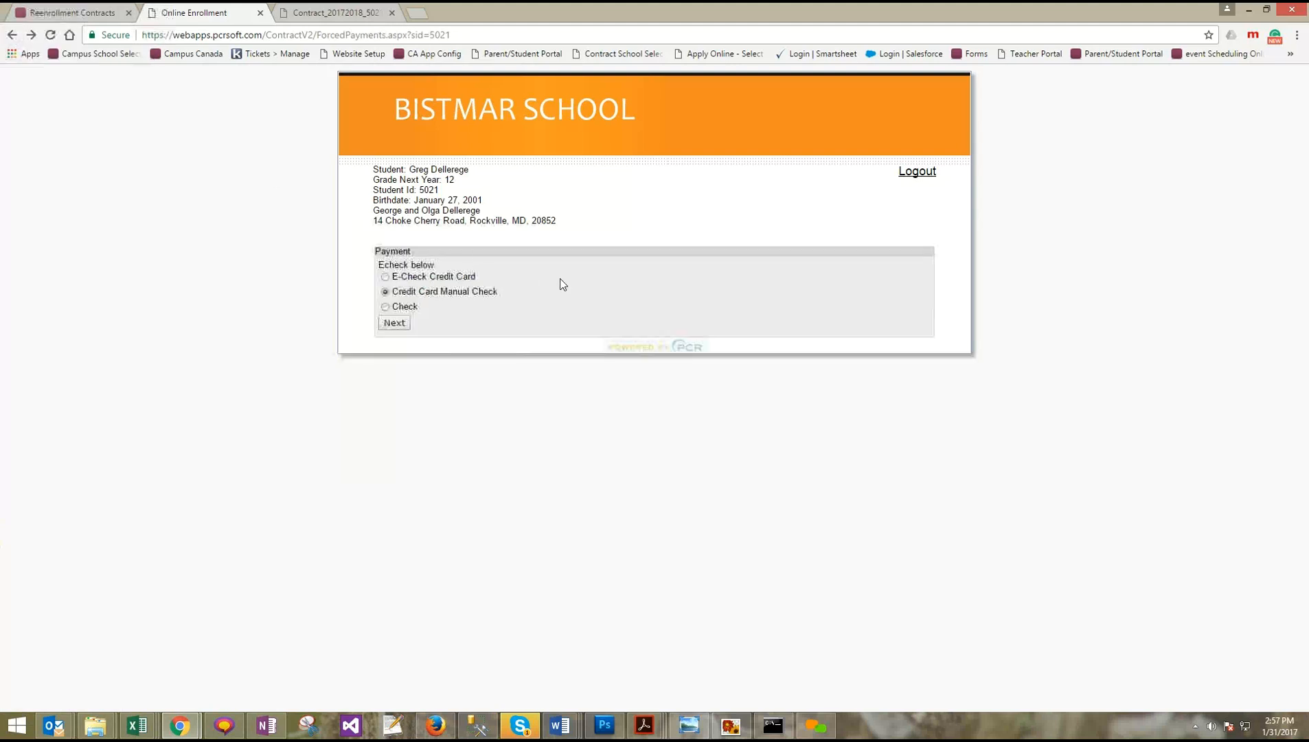
Choose Check as the deposit payment method and proceed to the thank-you page
click(432, 34)
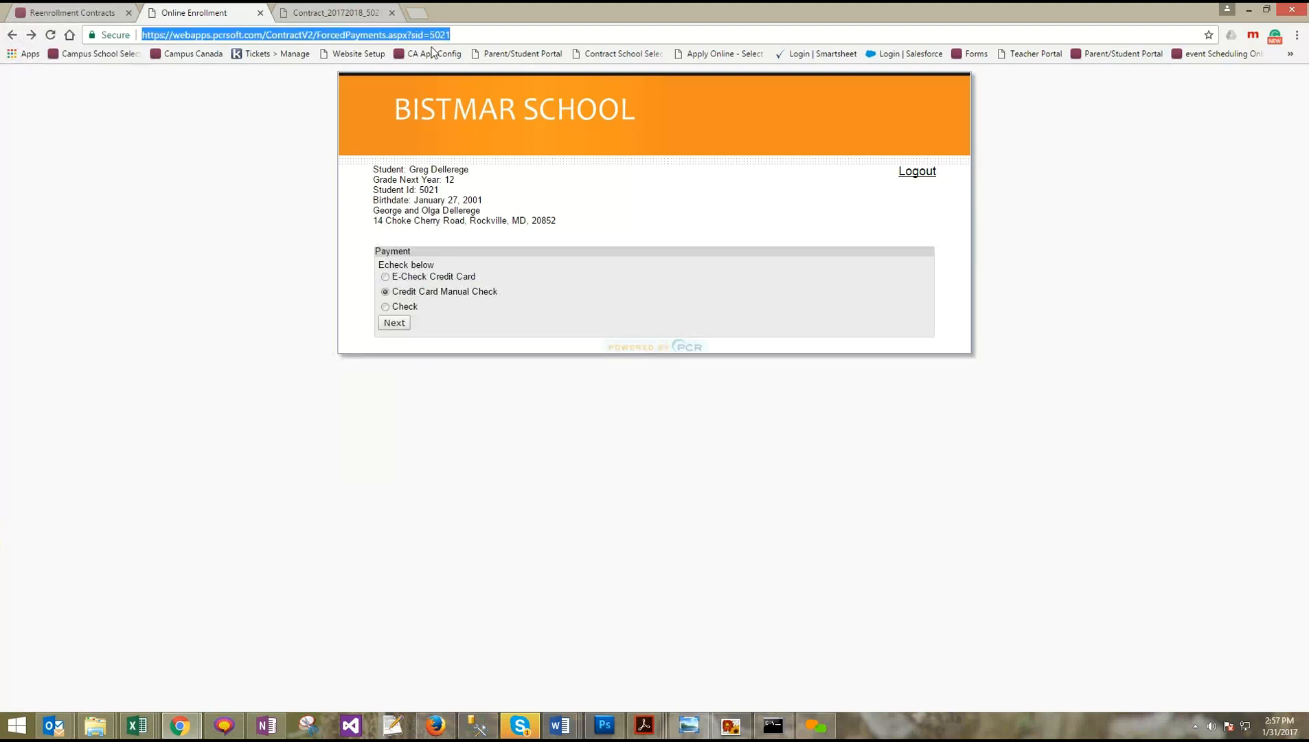
click(397, 304)
click(396, 324)
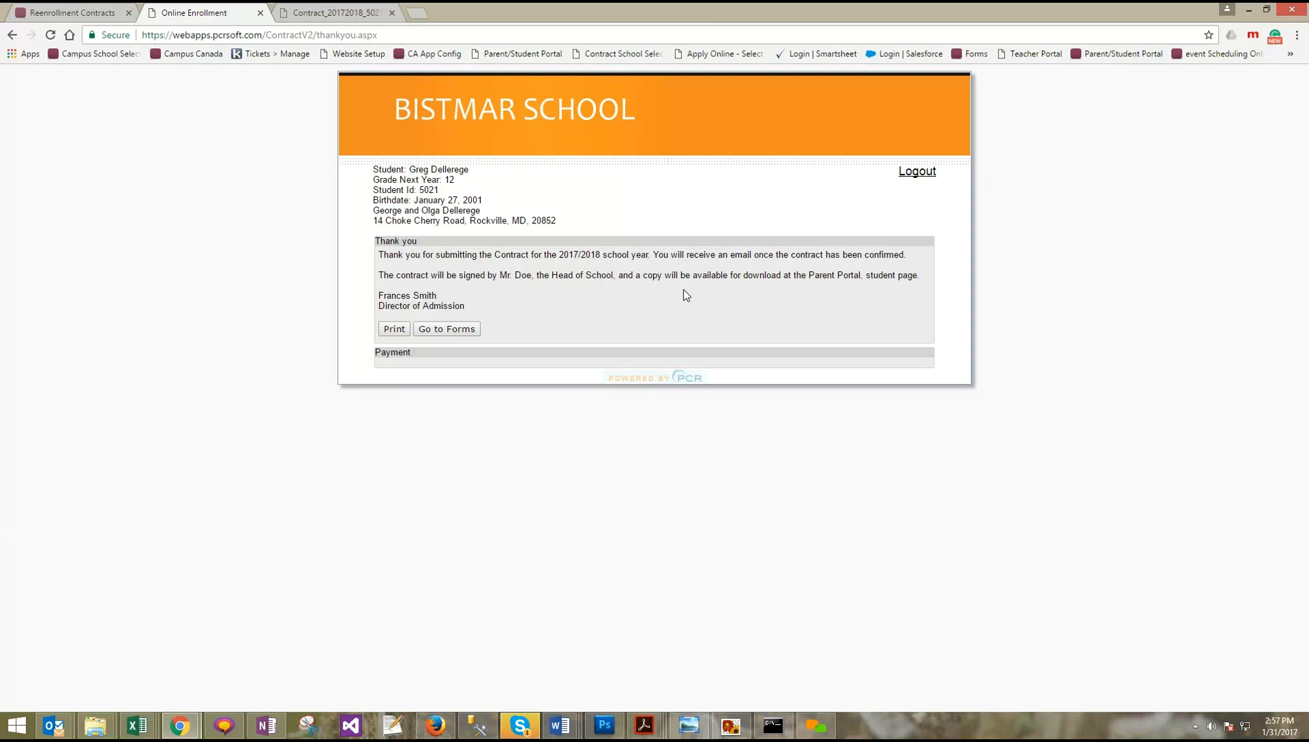
Print the submitted contract to a PDF, open it and review it through the Payment Options section
click(393, 330)
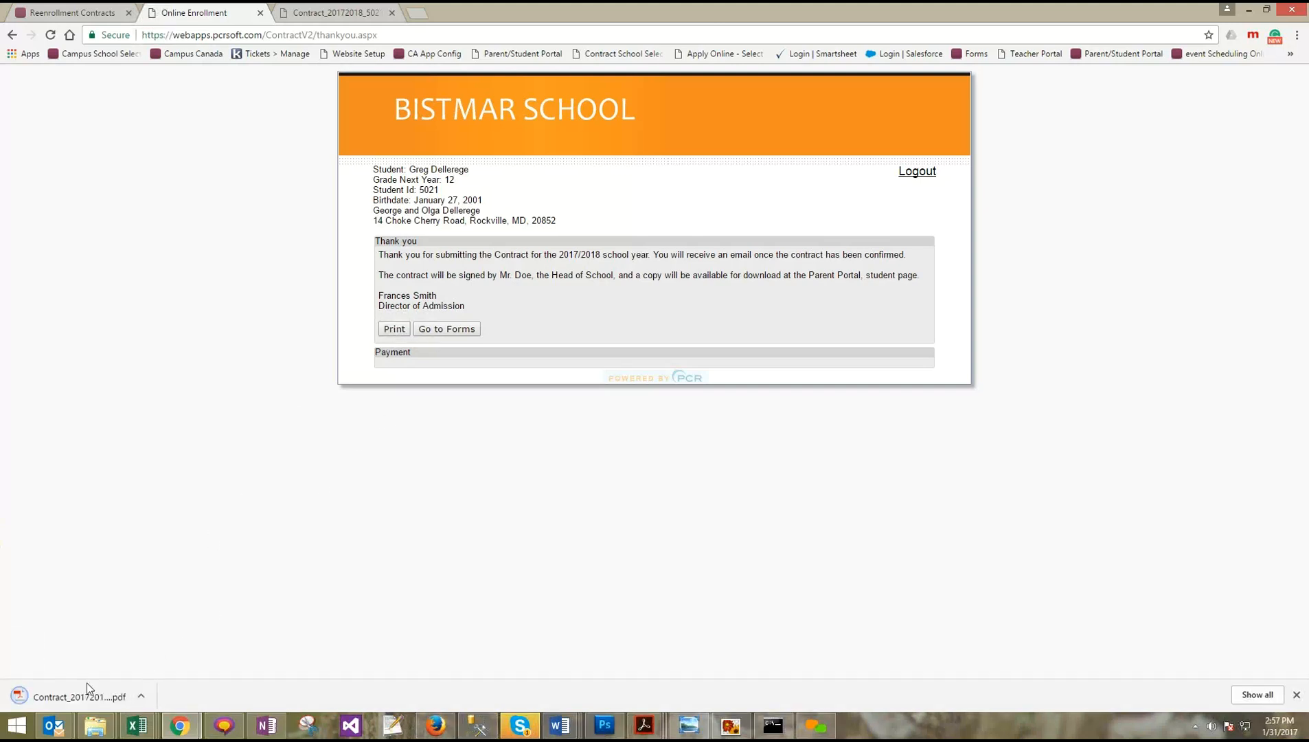
click(87, 687)
scroll(589, 311, down, 4)
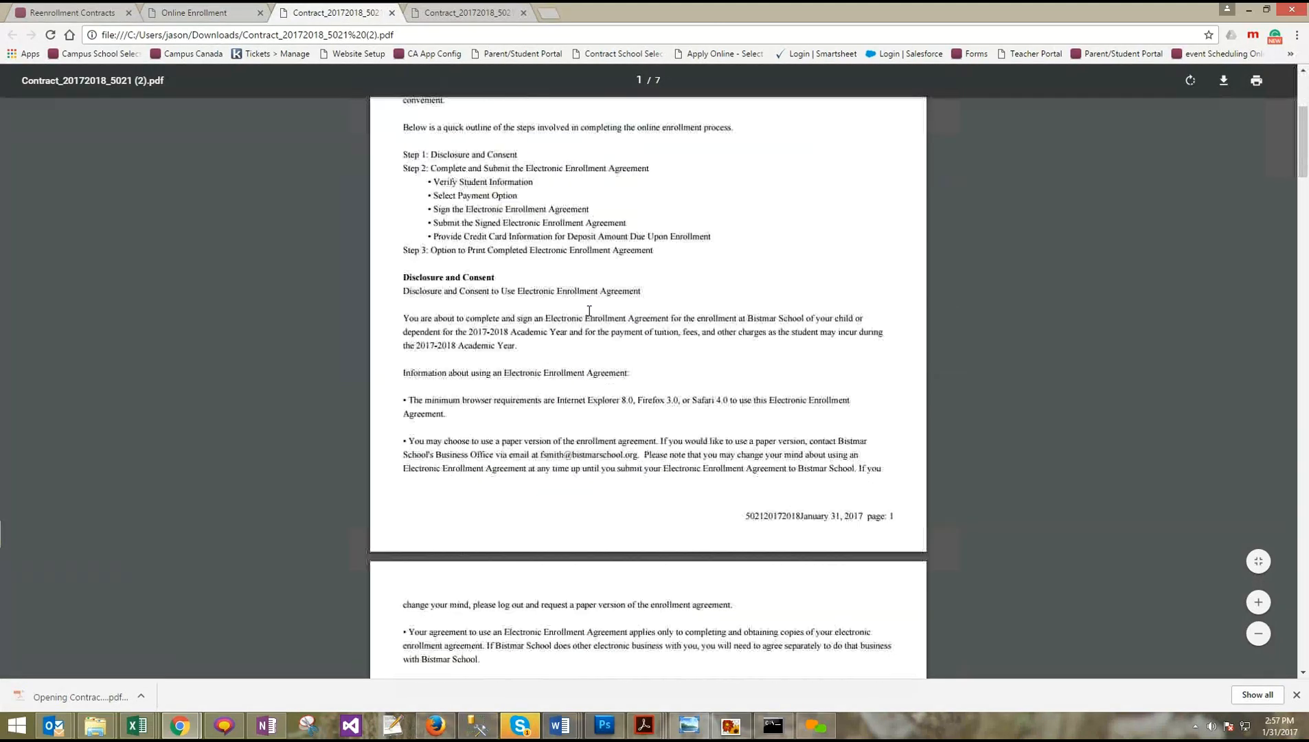
scroll(589, 311, down, 5)
scroll(590, 326, down, 10)
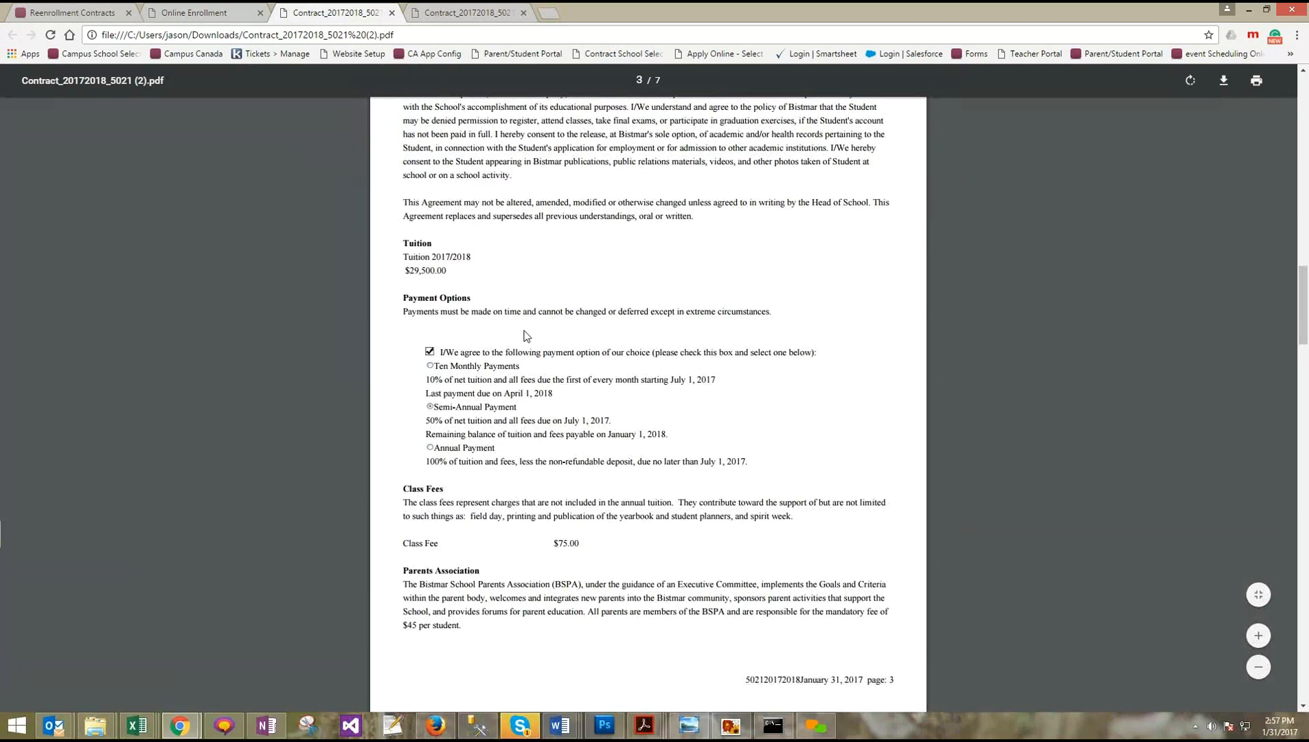
Return to the thank-you page and read the message about the confirmation email and signed contract download
key(ctrl+shift+Tab)
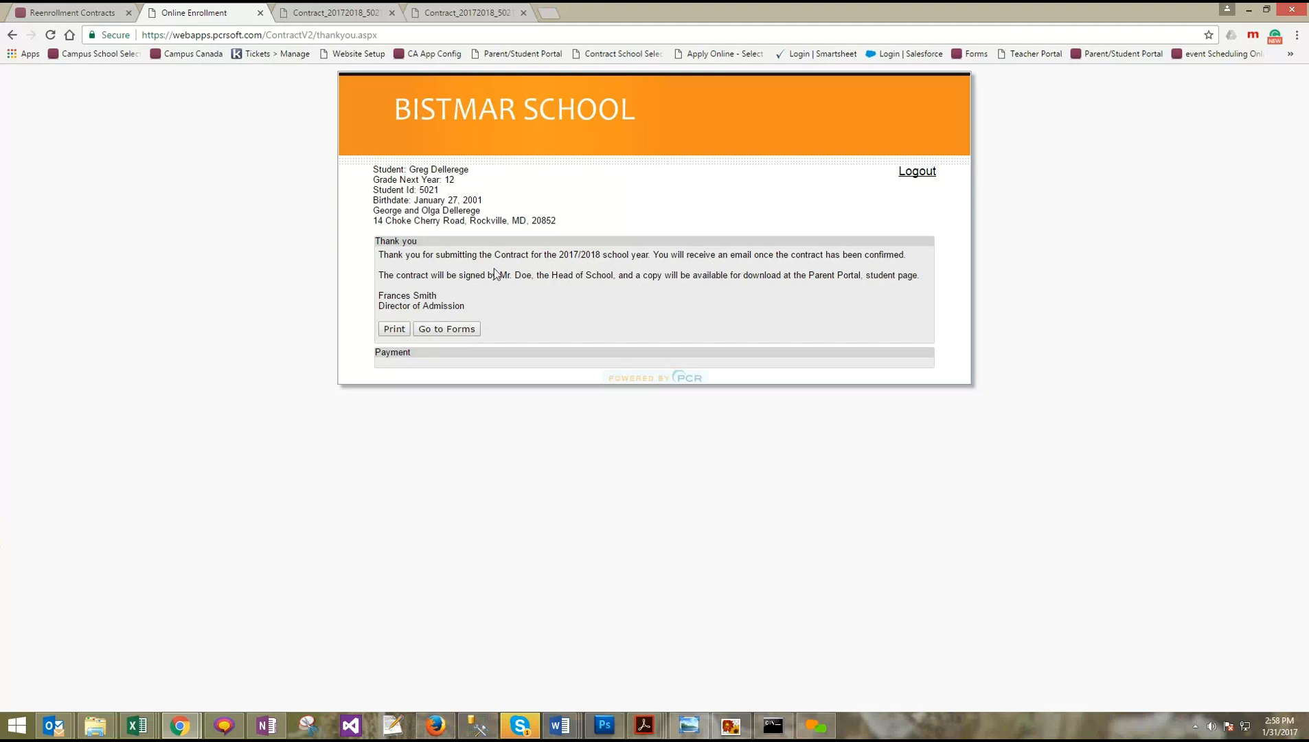
drag(403, 255, 473, 255)
drag(747, 261, 803, 265)
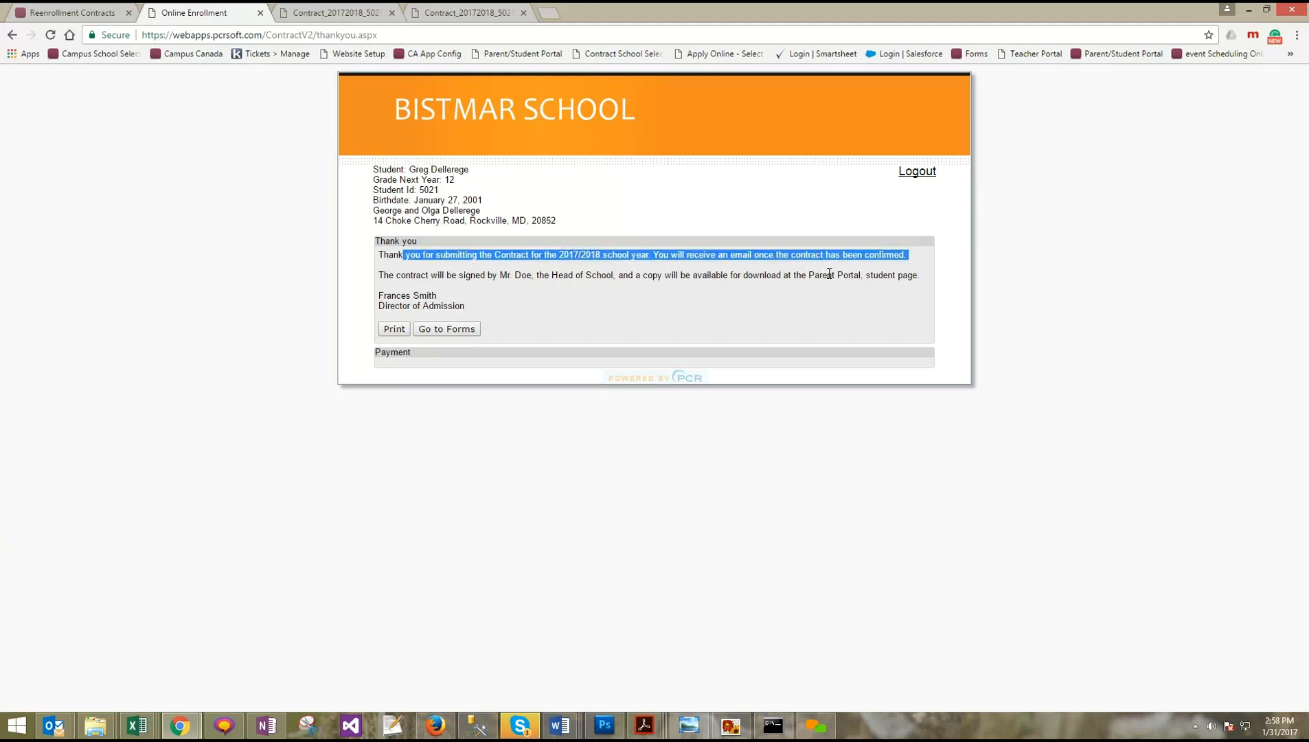
click(420, 270)
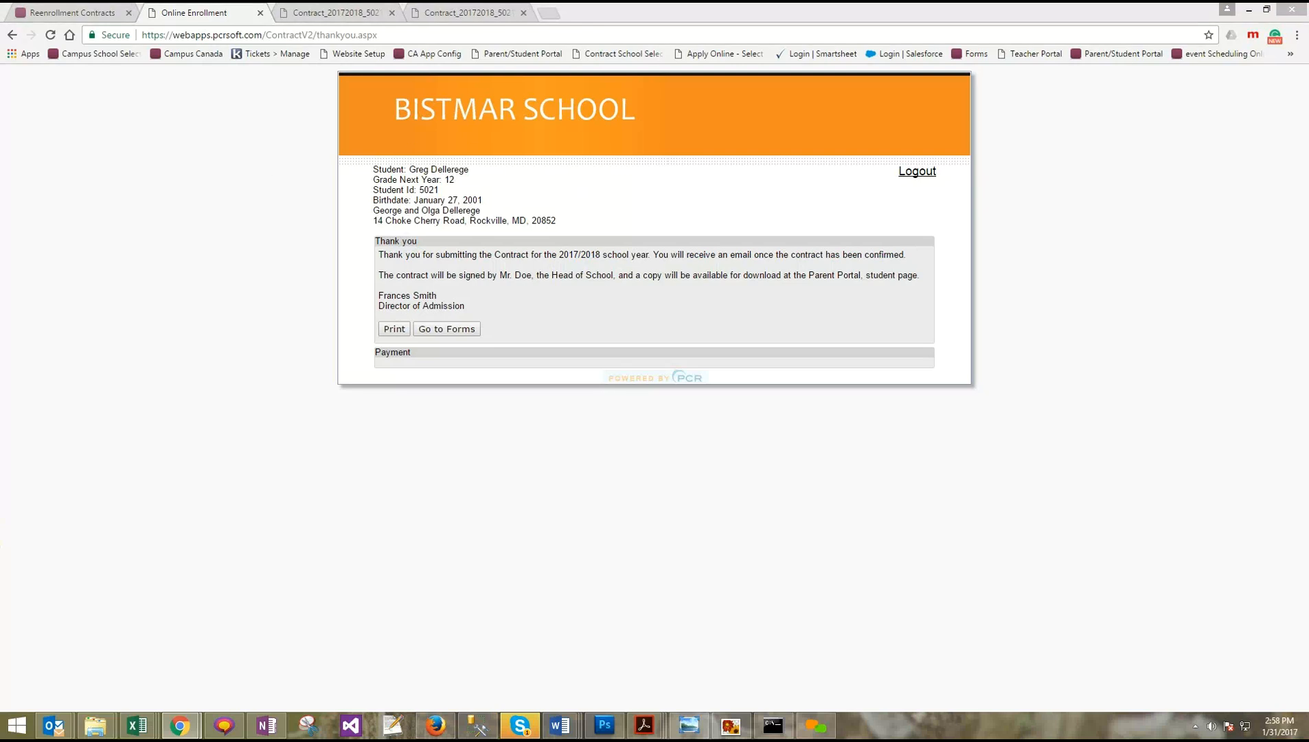
Switch the thank-you page to its administrator editing view
click(358, 34)
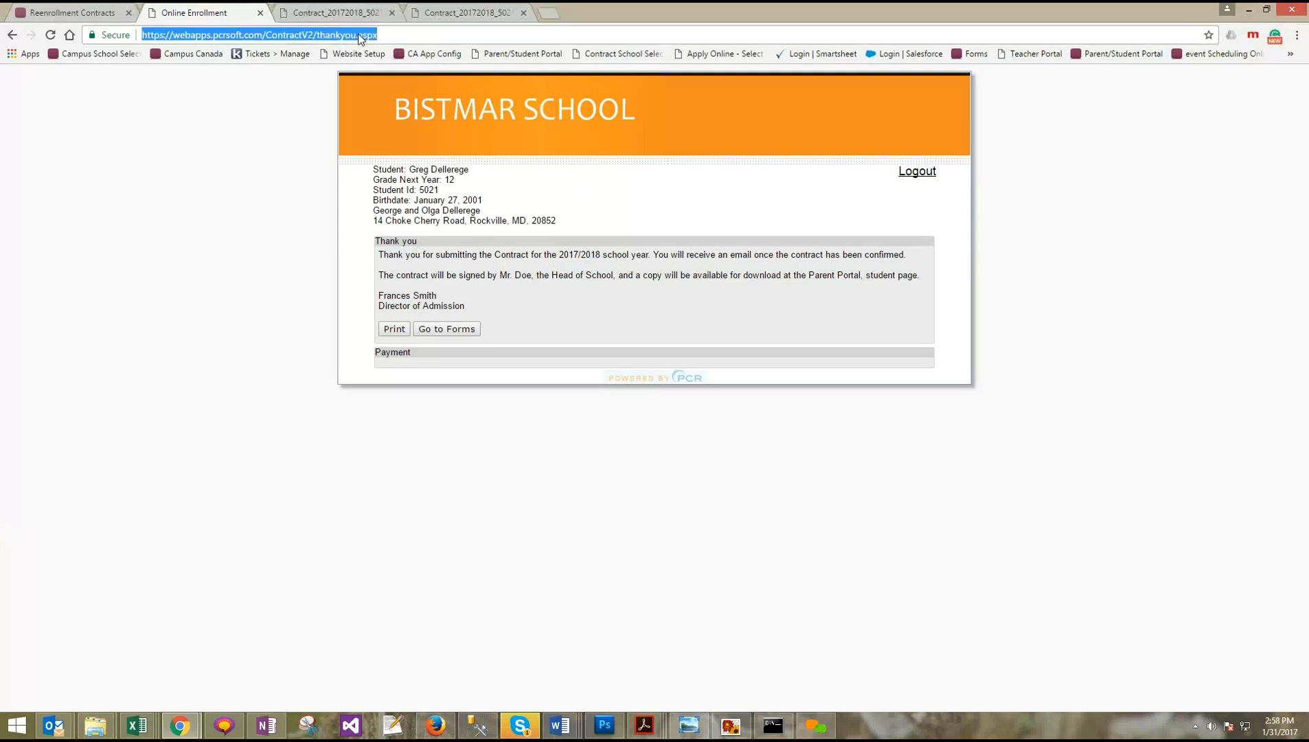
key(Return)
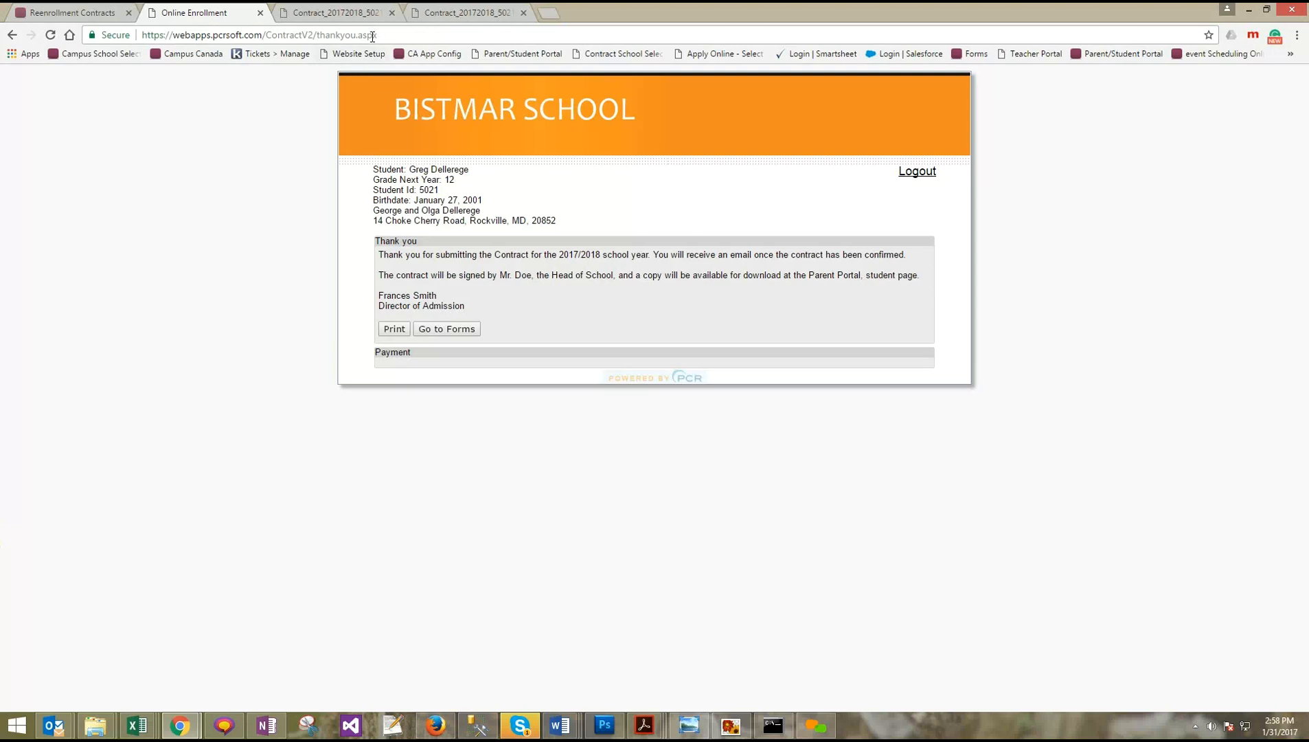
click(376, 36)
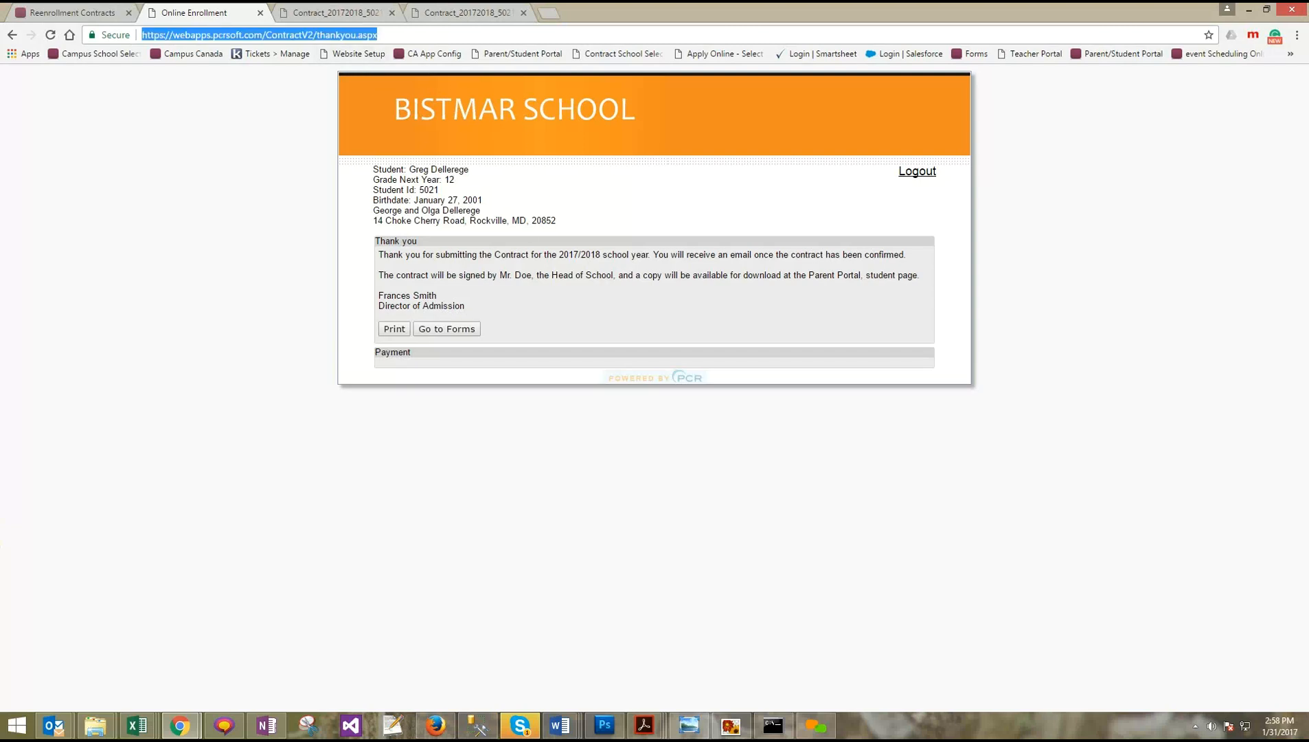
click(261, 34)
key(Return)
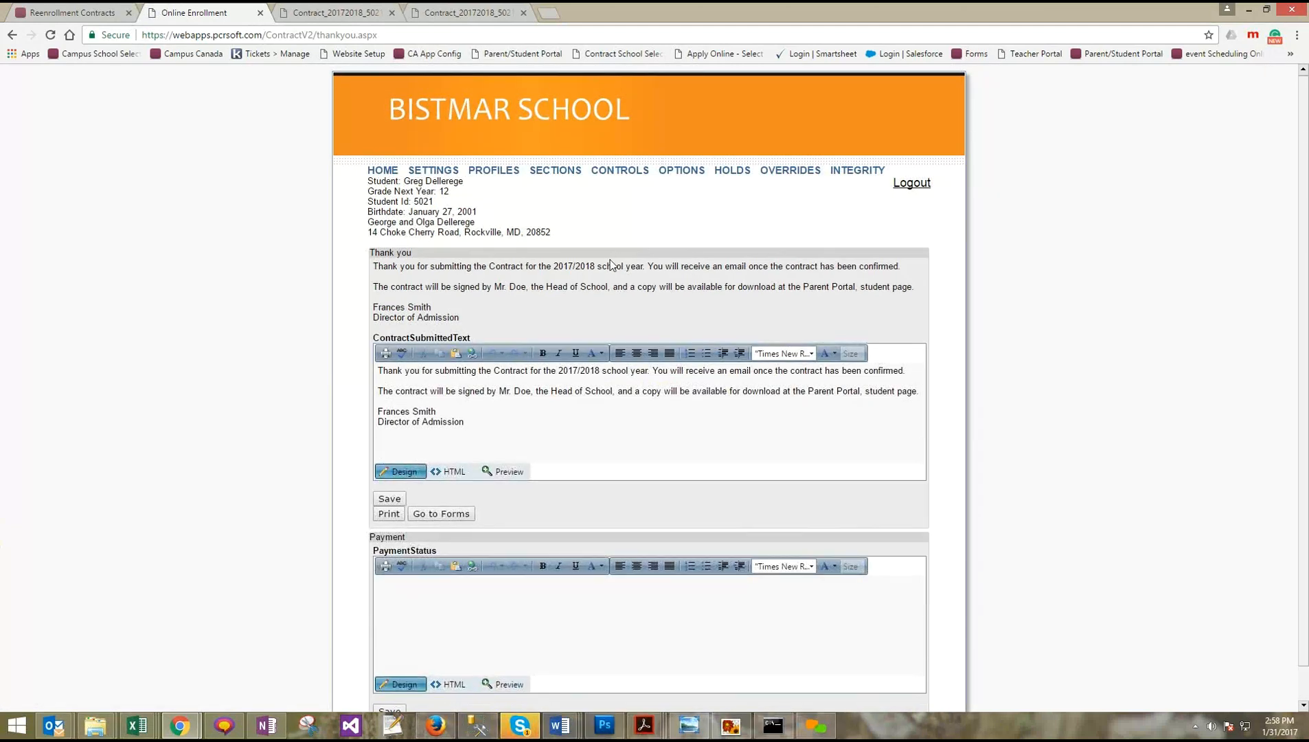
Copy the enrollment home page's address and reopen the grade 12 student's submitted contract
click(390, 167)
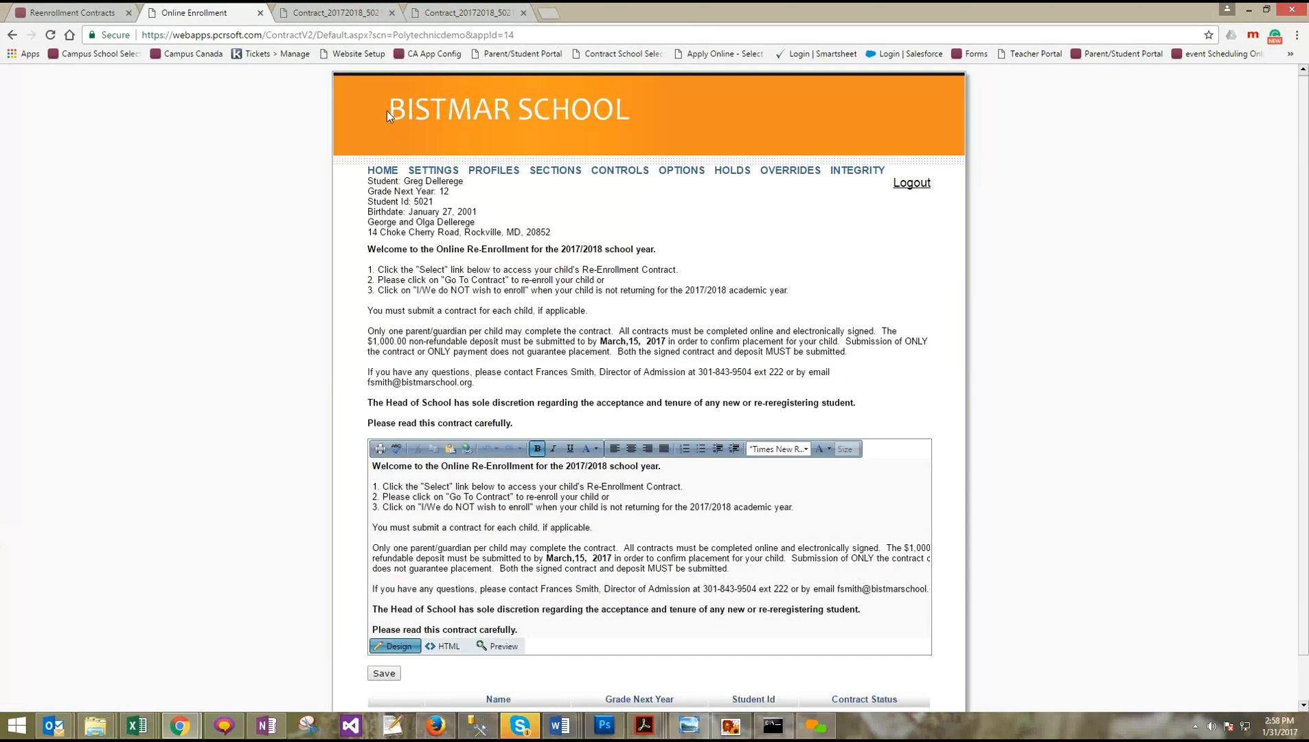
click(577, 33)
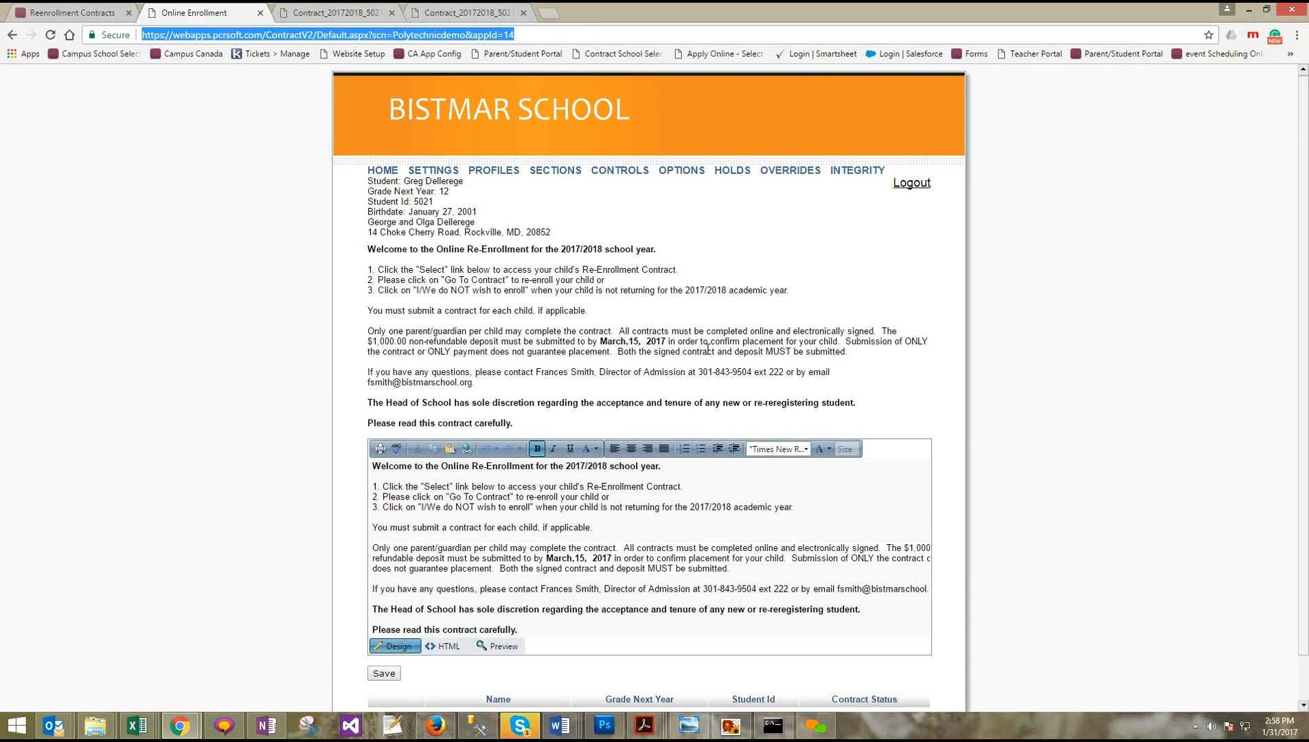
scroll(508, 652, down, 1)
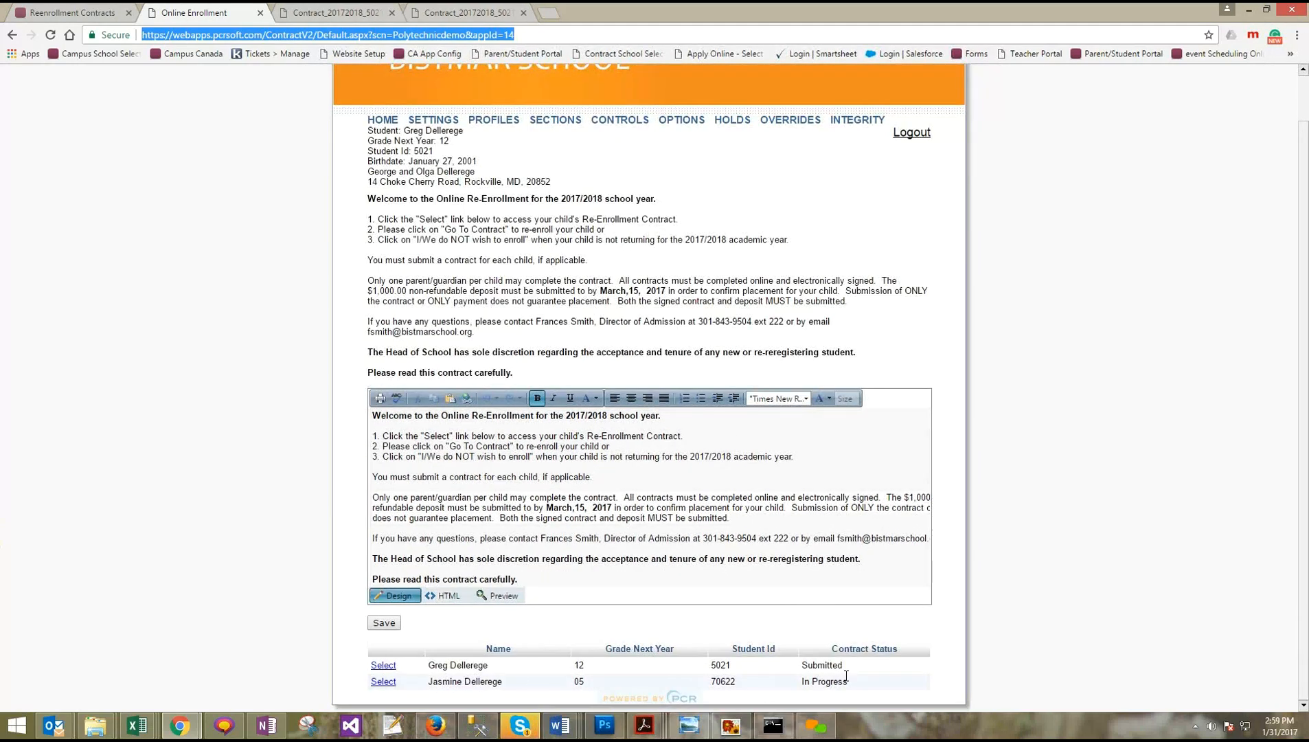
click(384, 665)
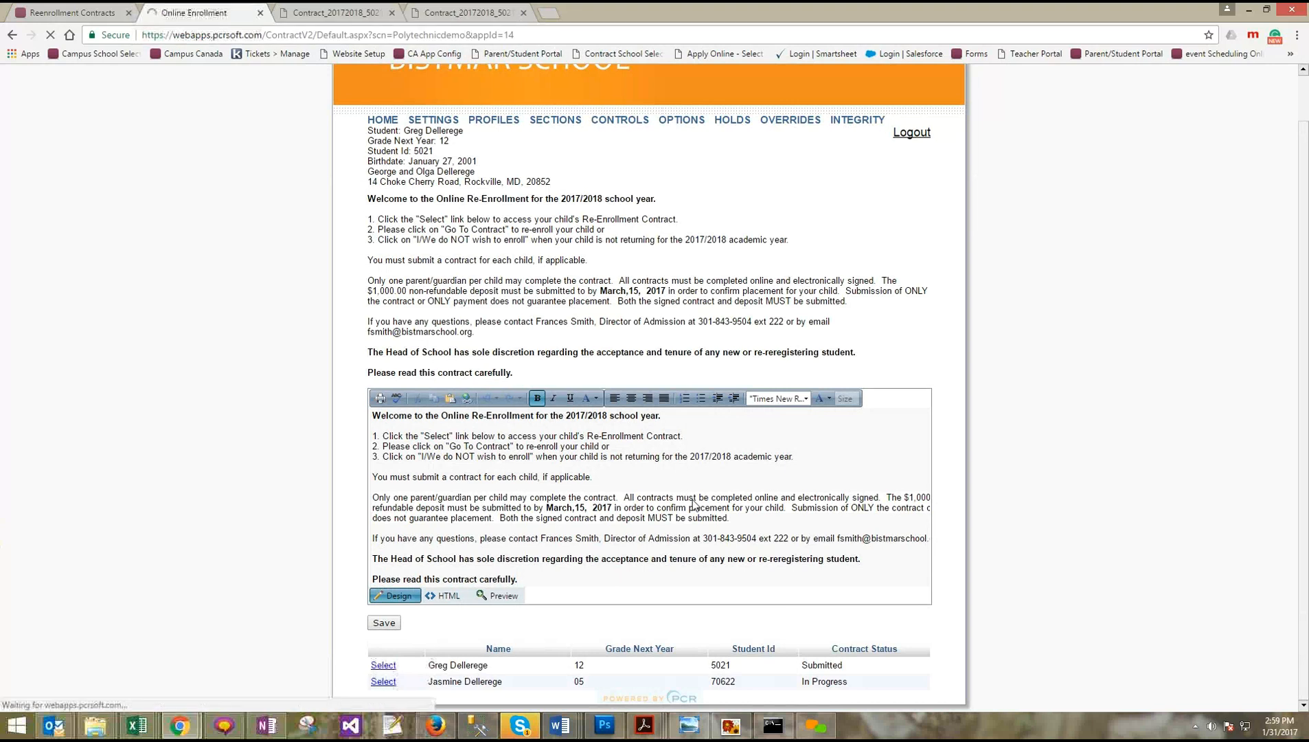
click(405, 684)
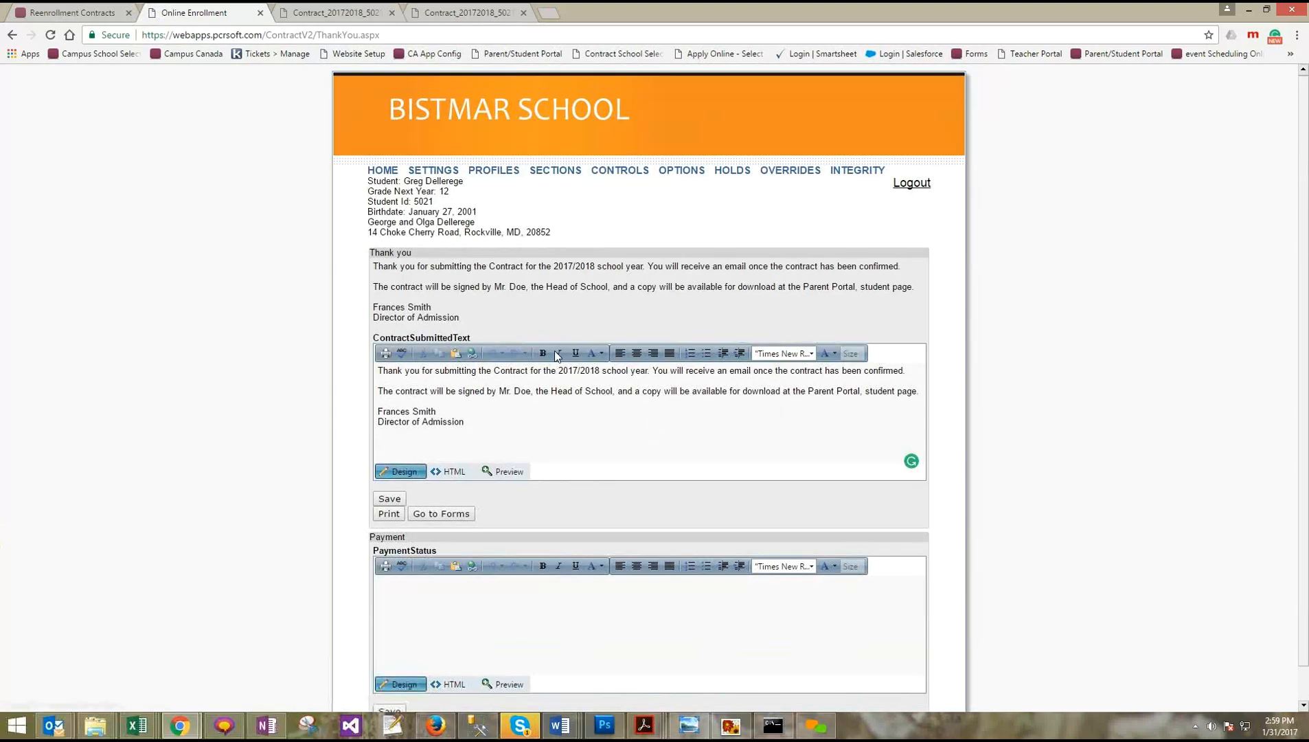
Add a HOME line below the Parent Portal paragraph in ContractSubmittedText and select the word
click(922, 397)
key(Return)
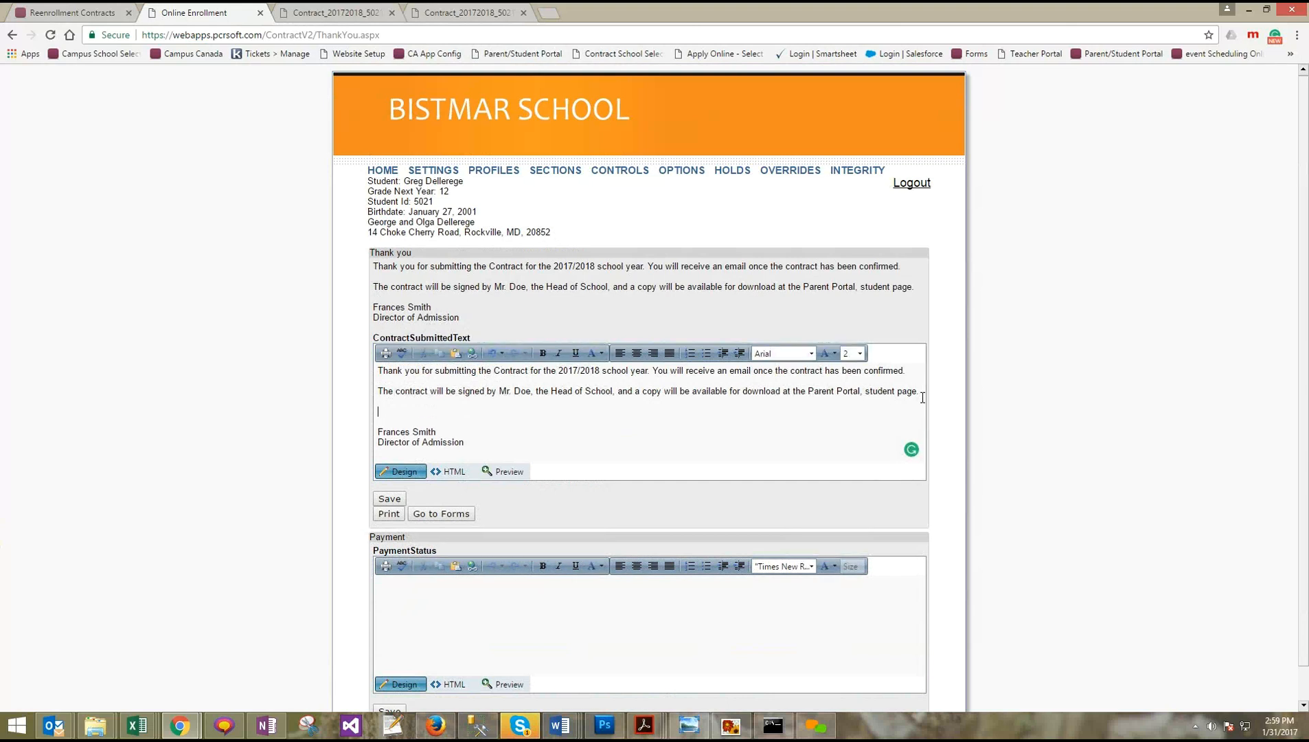
text(HOME)
key(shift+Home)
Hyperlink HOME to the copied enrollment home page address and save the thank-you text
click(471, 352)
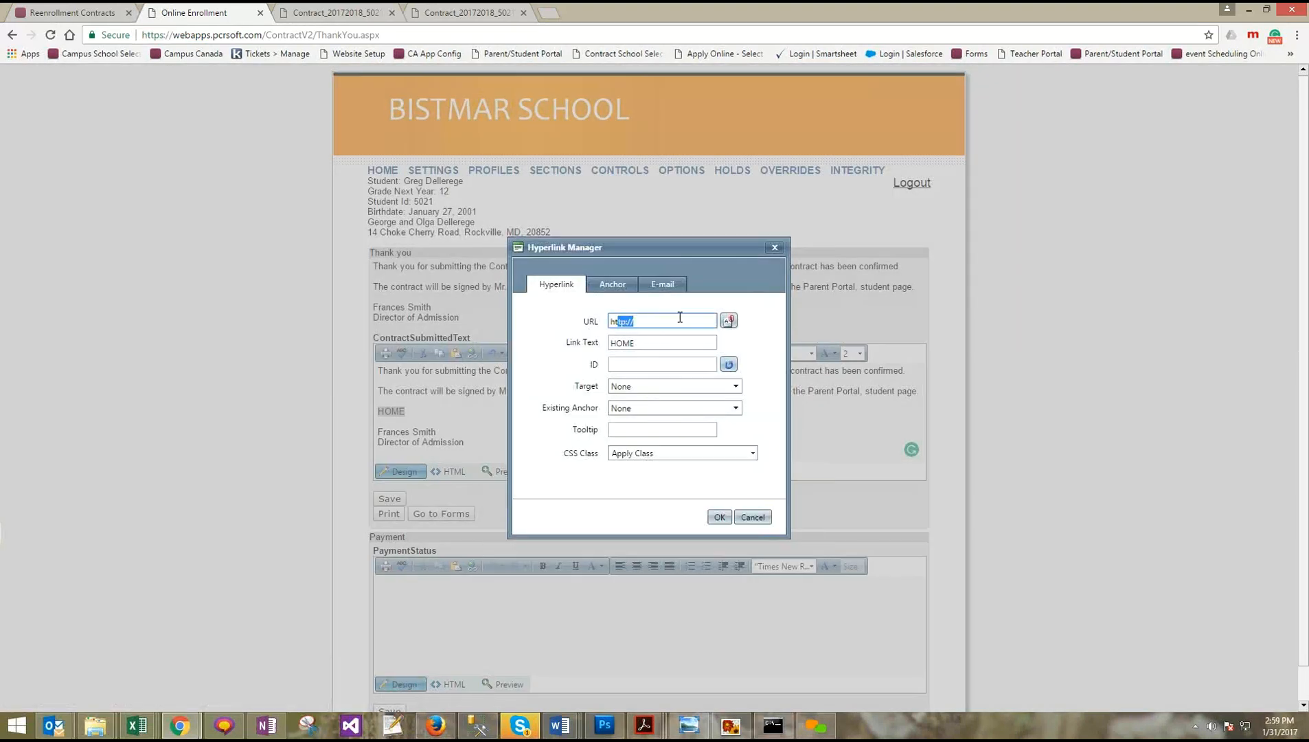
key(shift+Left)
key(shift+Left)
key(ctrl+v)
click(719, 516)
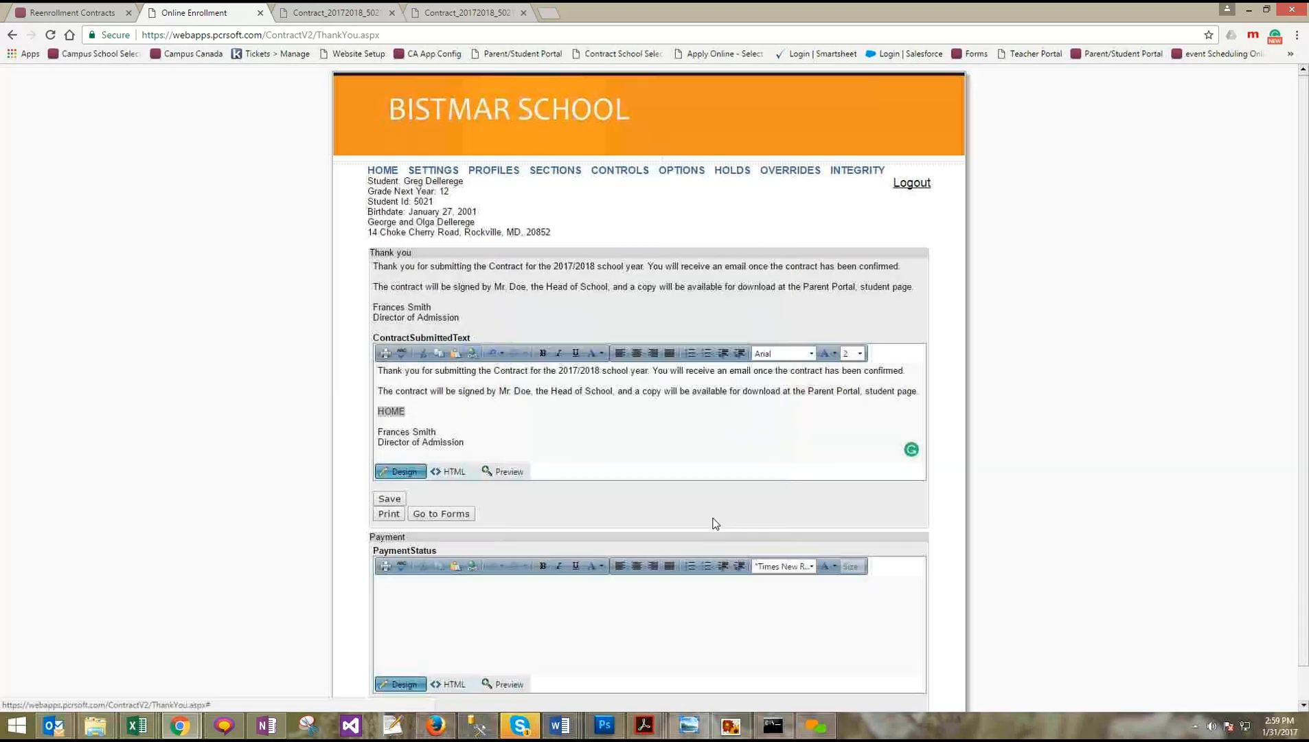
click(389, 499)
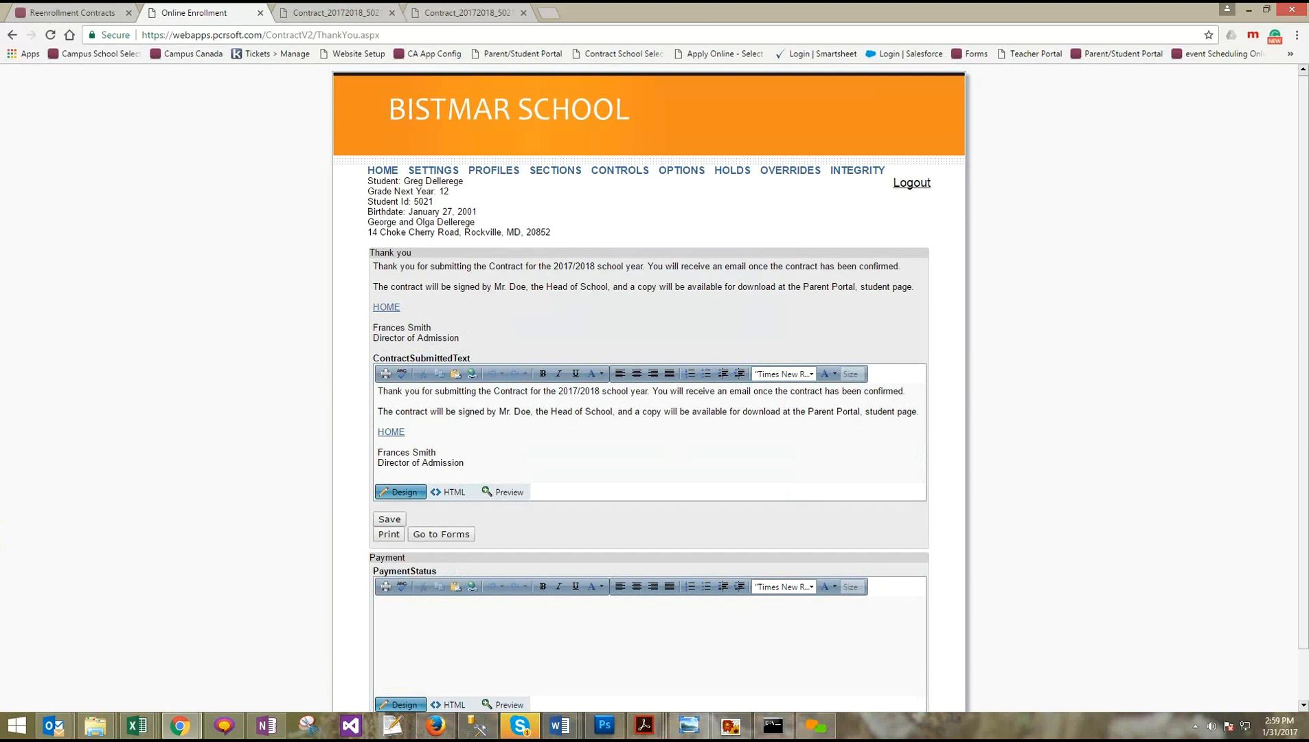
Follow the HOME link on the thank-you page and switch the enrollment home page back to the parent view
click(391, 431)
click(386, 307)
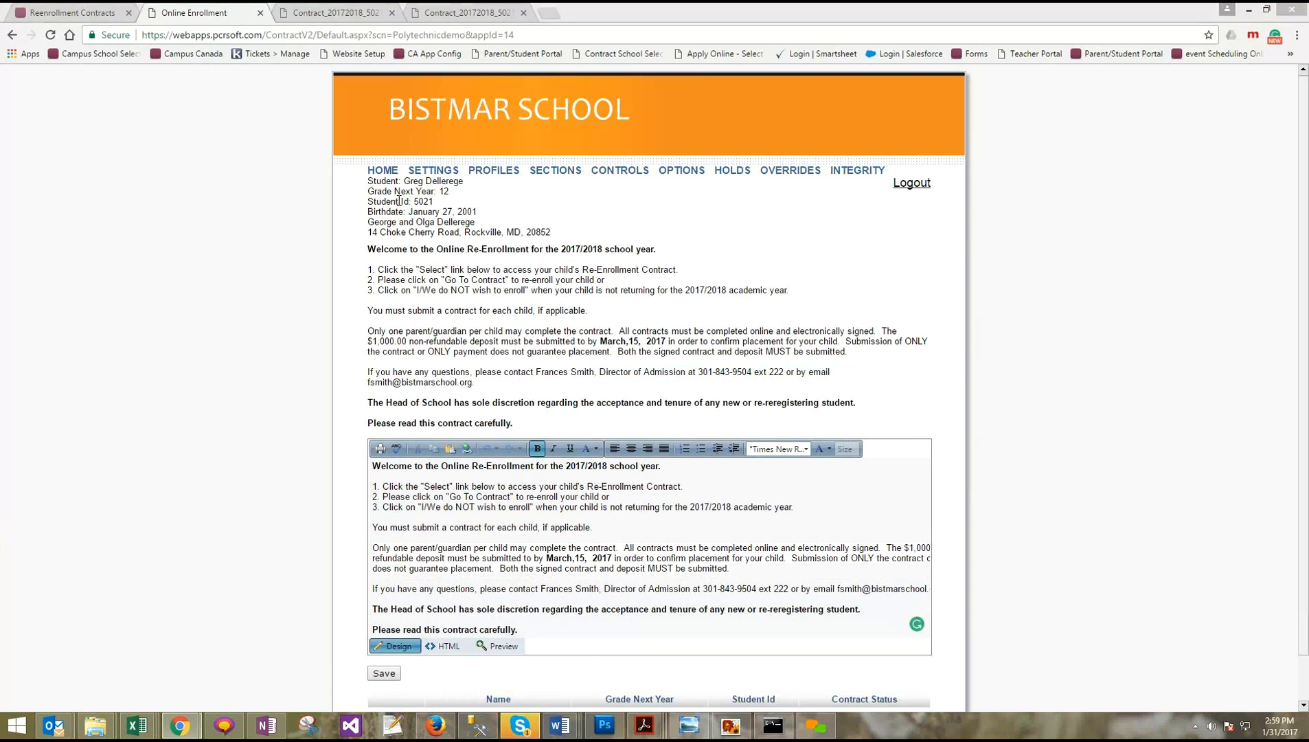
click(425, 36)
key(Return)
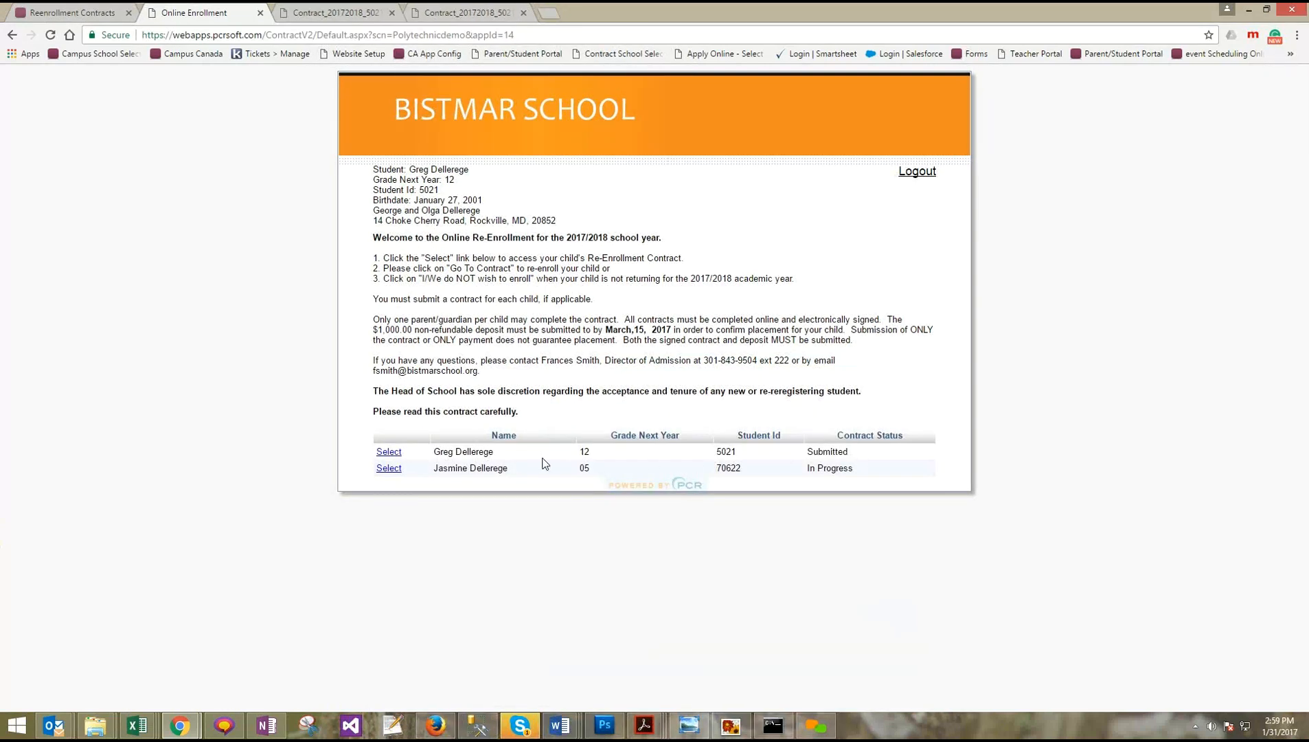
As the parent, open the grade 12 student's submitted contract and follow its HOME link
click(388, 452)
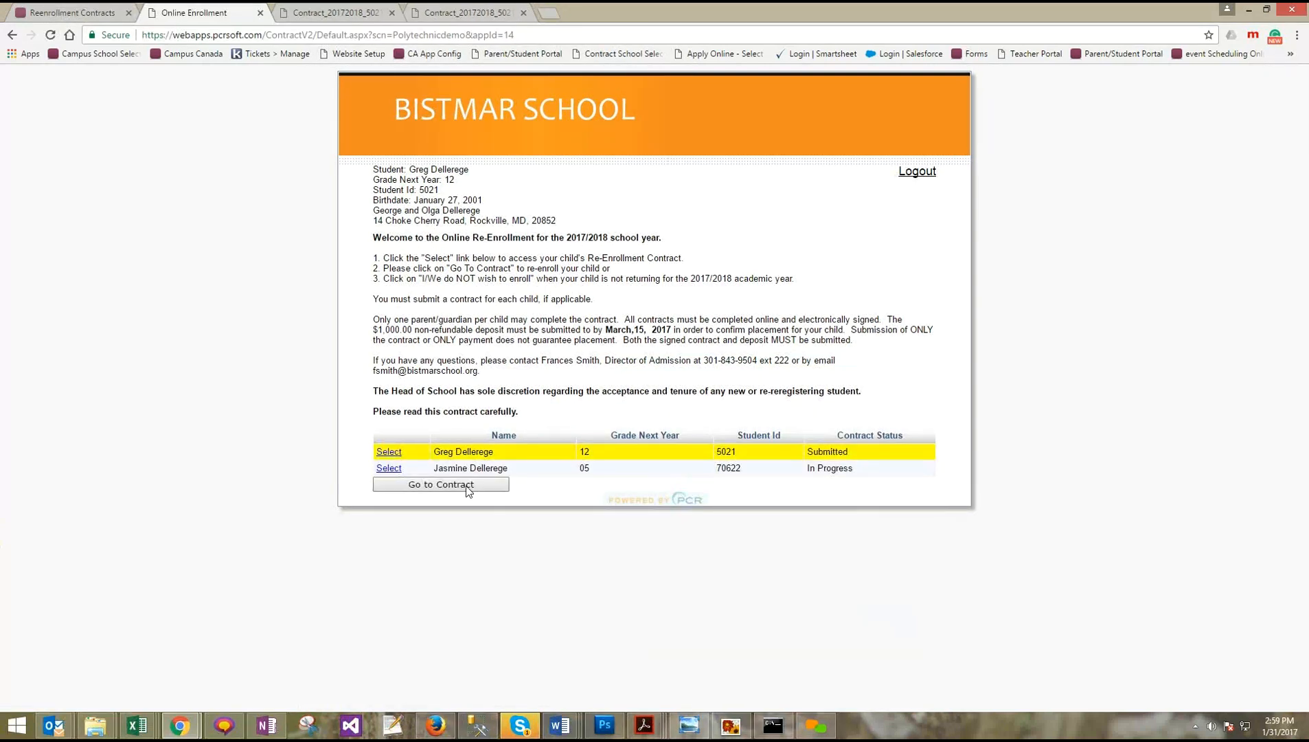
click(450, 487)
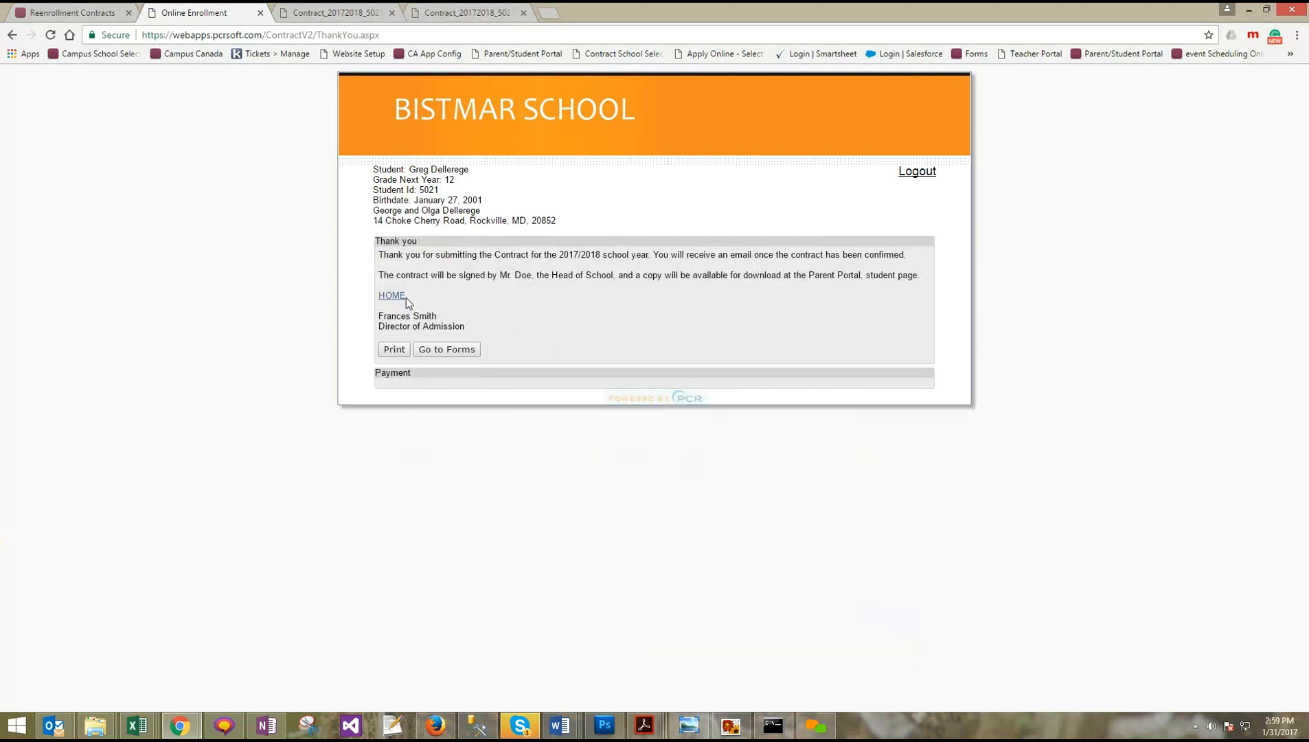
click(405, 297)
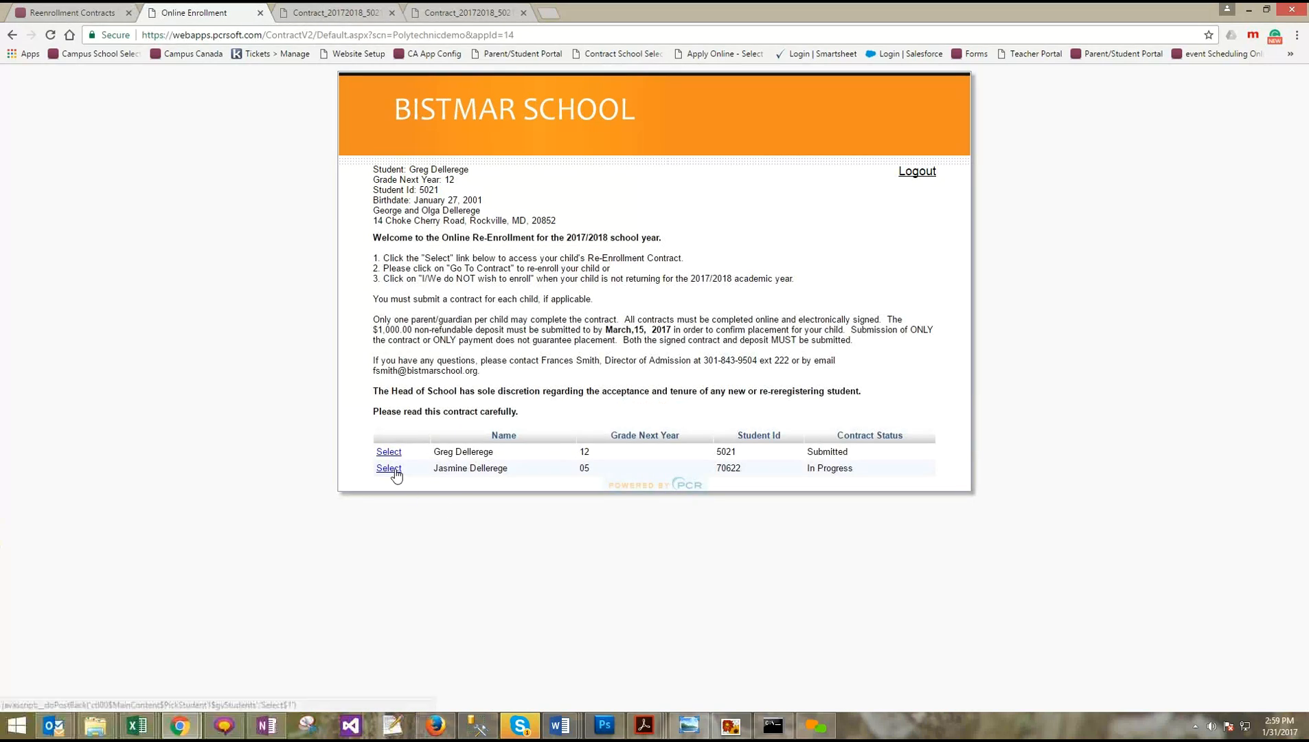
Go to the grade 05 student's in-progress contract, look over its opening sections and return to the student list
click(394, 472)
click(440, 488)
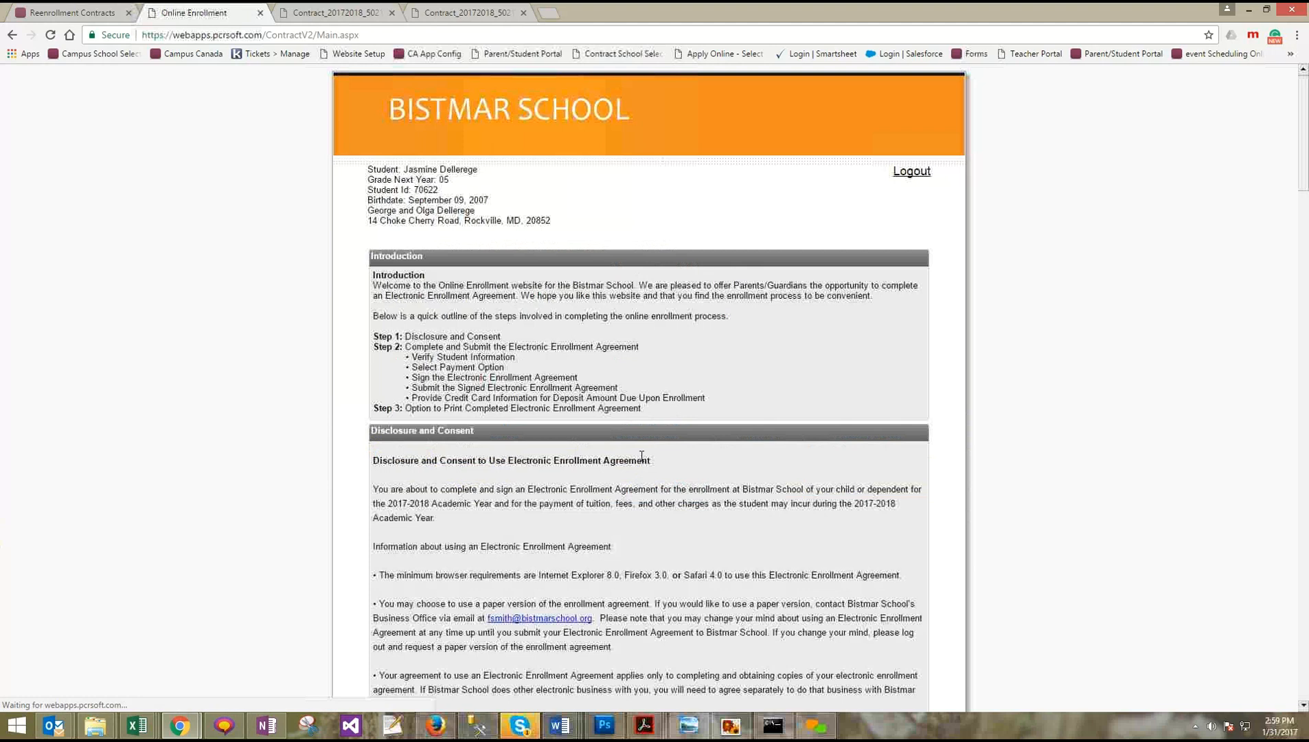
scroll(643, 454, down, 7)
scroll(664, 454, up, 7)
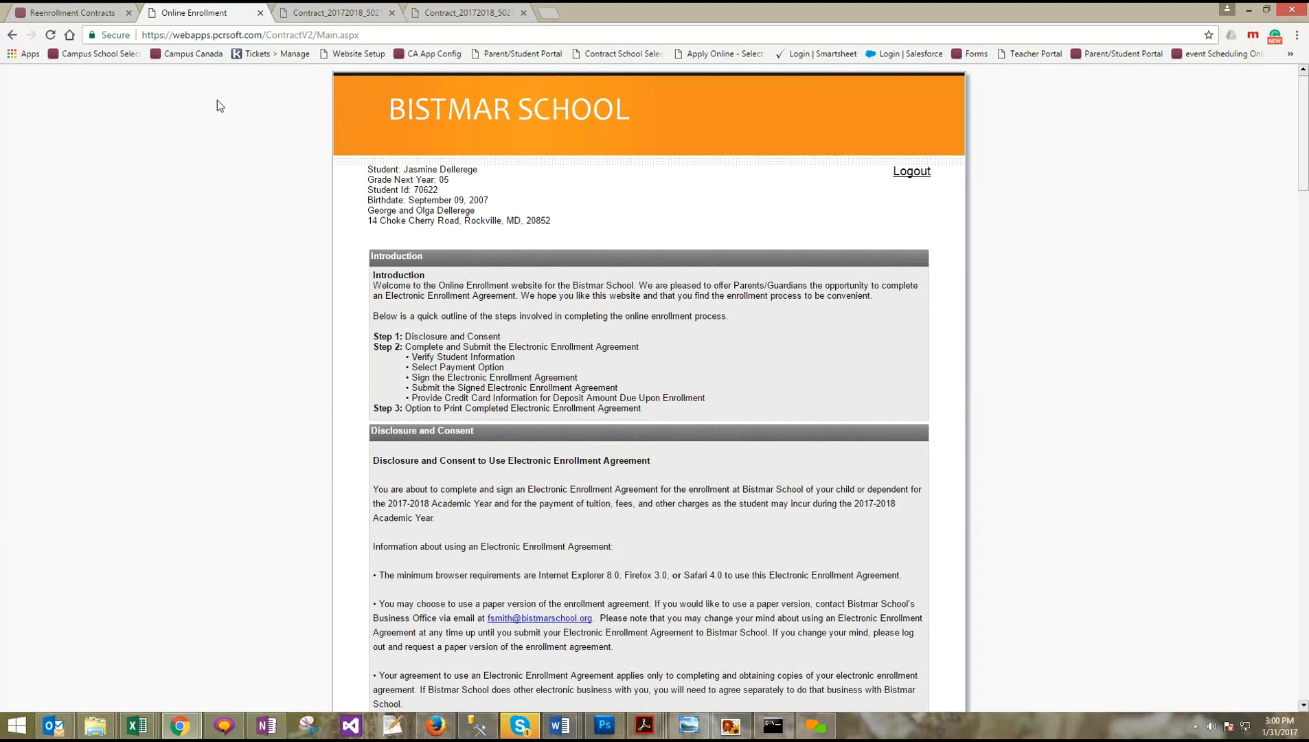
click(13, 36)
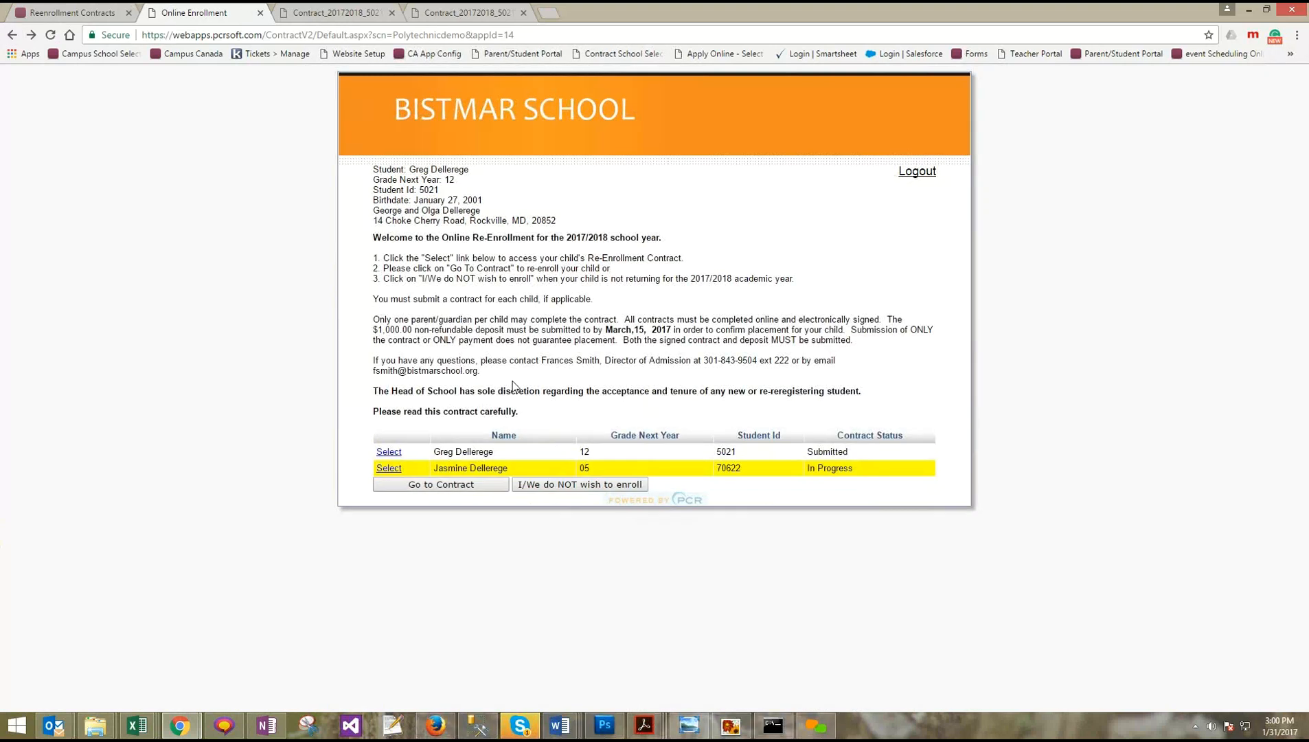